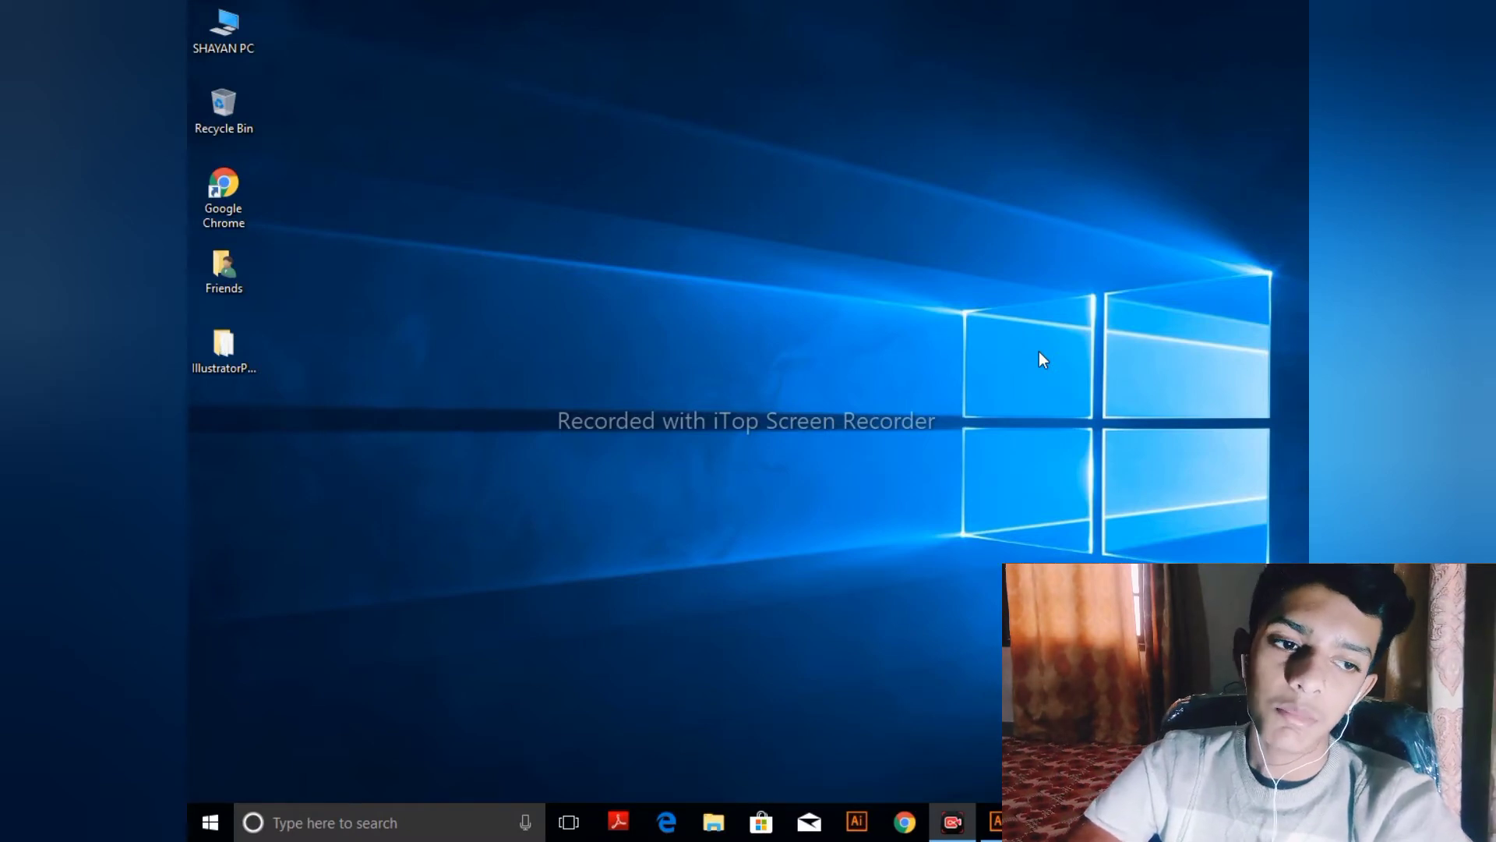
pyautogui.rightClick(1040, 352)
pyautogui.click(1098, 414)
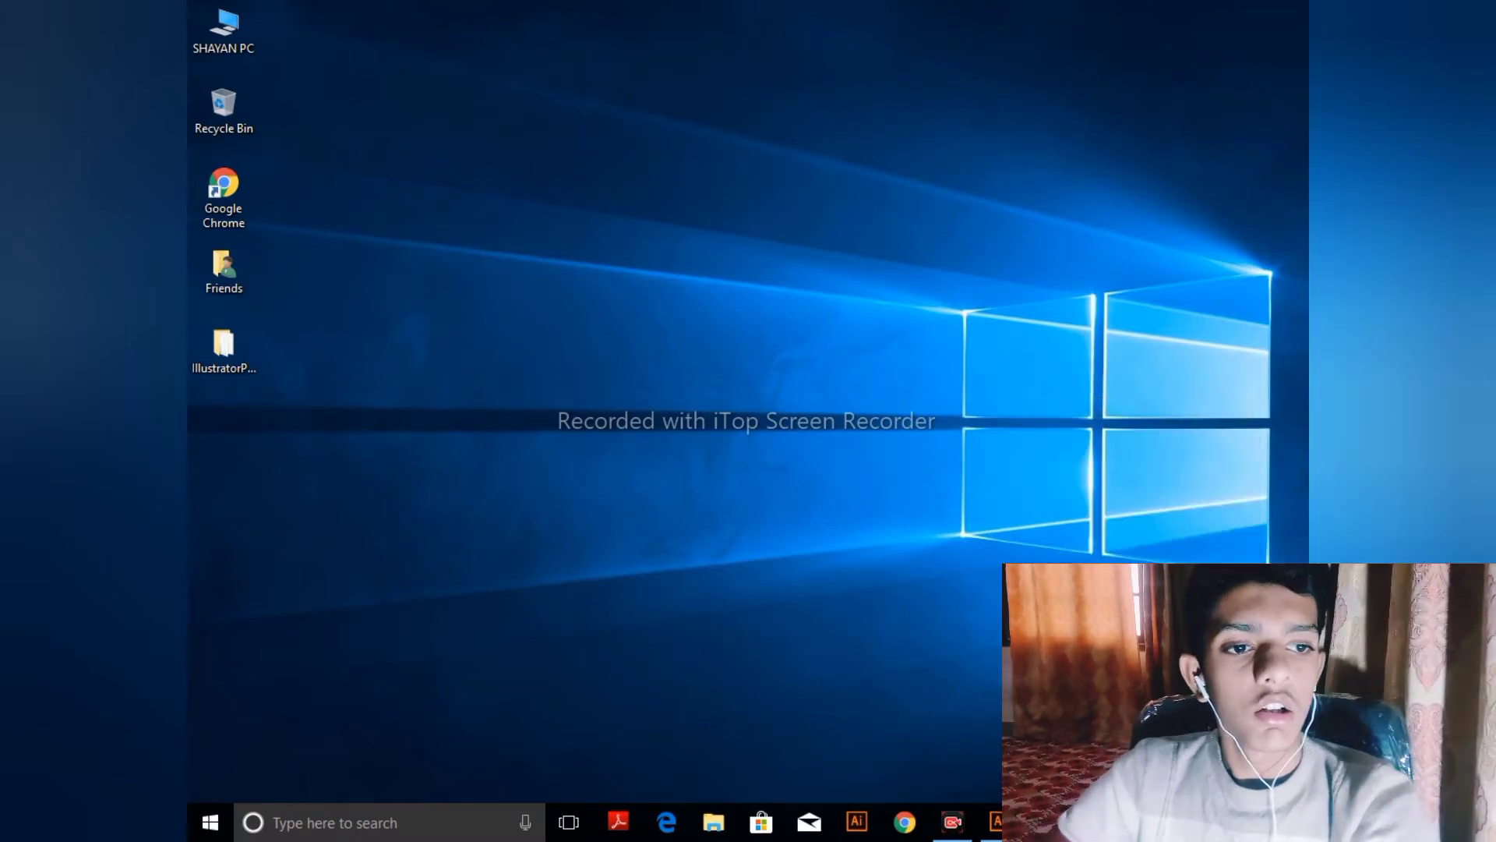
pyautogui.press('XF86AudioRaiseVolume')
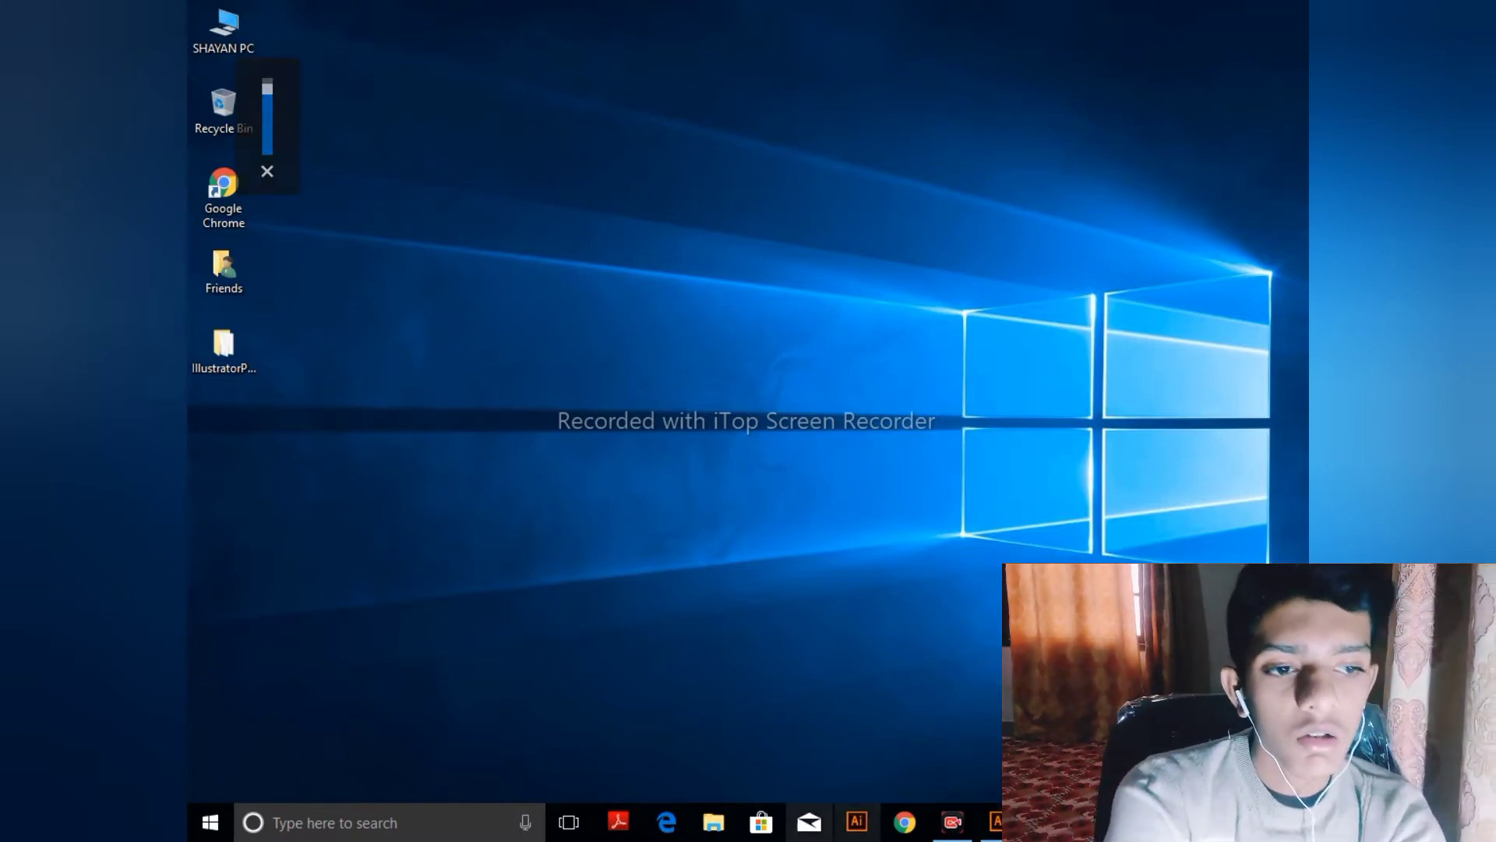
# - Switch to Illustrator and examine the finished house logo's roof, chimneys, window, text and swoosh up close
pyautogui.click(994, 822)
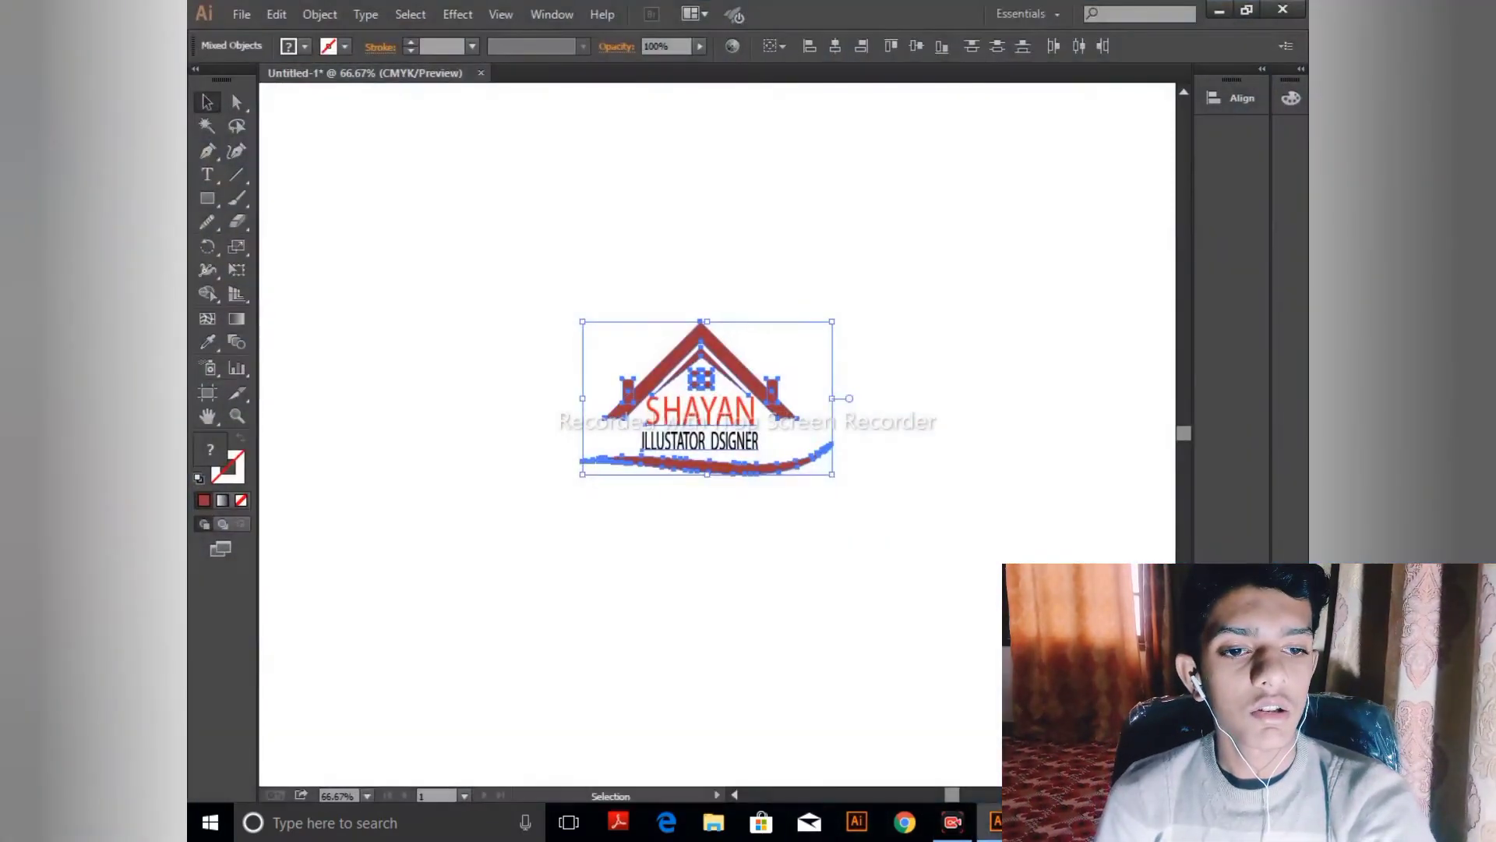
pyautogui.click(965, 477)
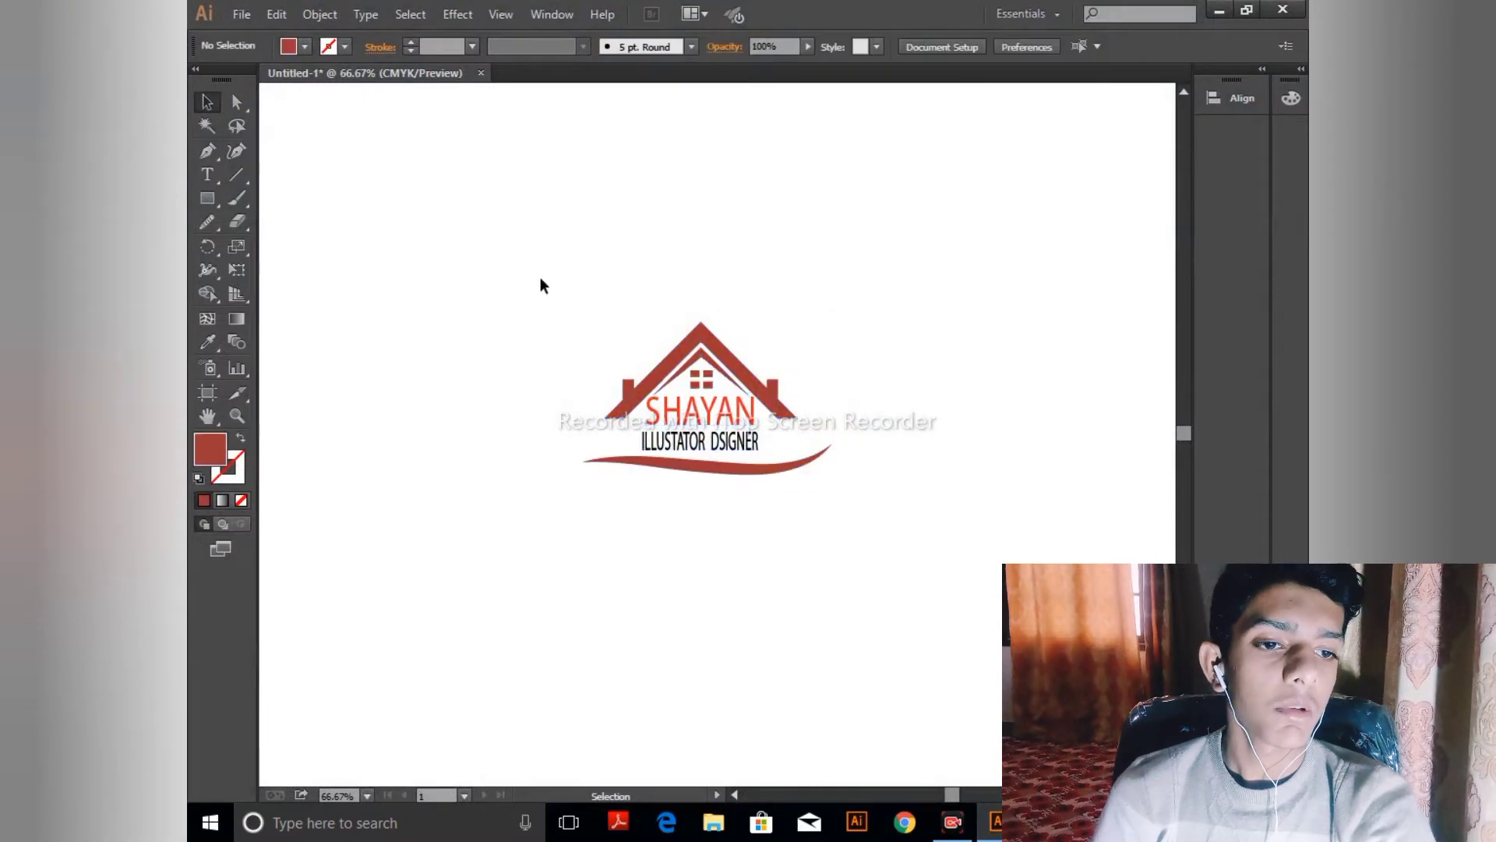
pyautogui.moveTo(543, 285); pyautogui.dragTo(873, 526)
pyautogui.press('a')
pyautogui.hotkey('ctrl', '+')
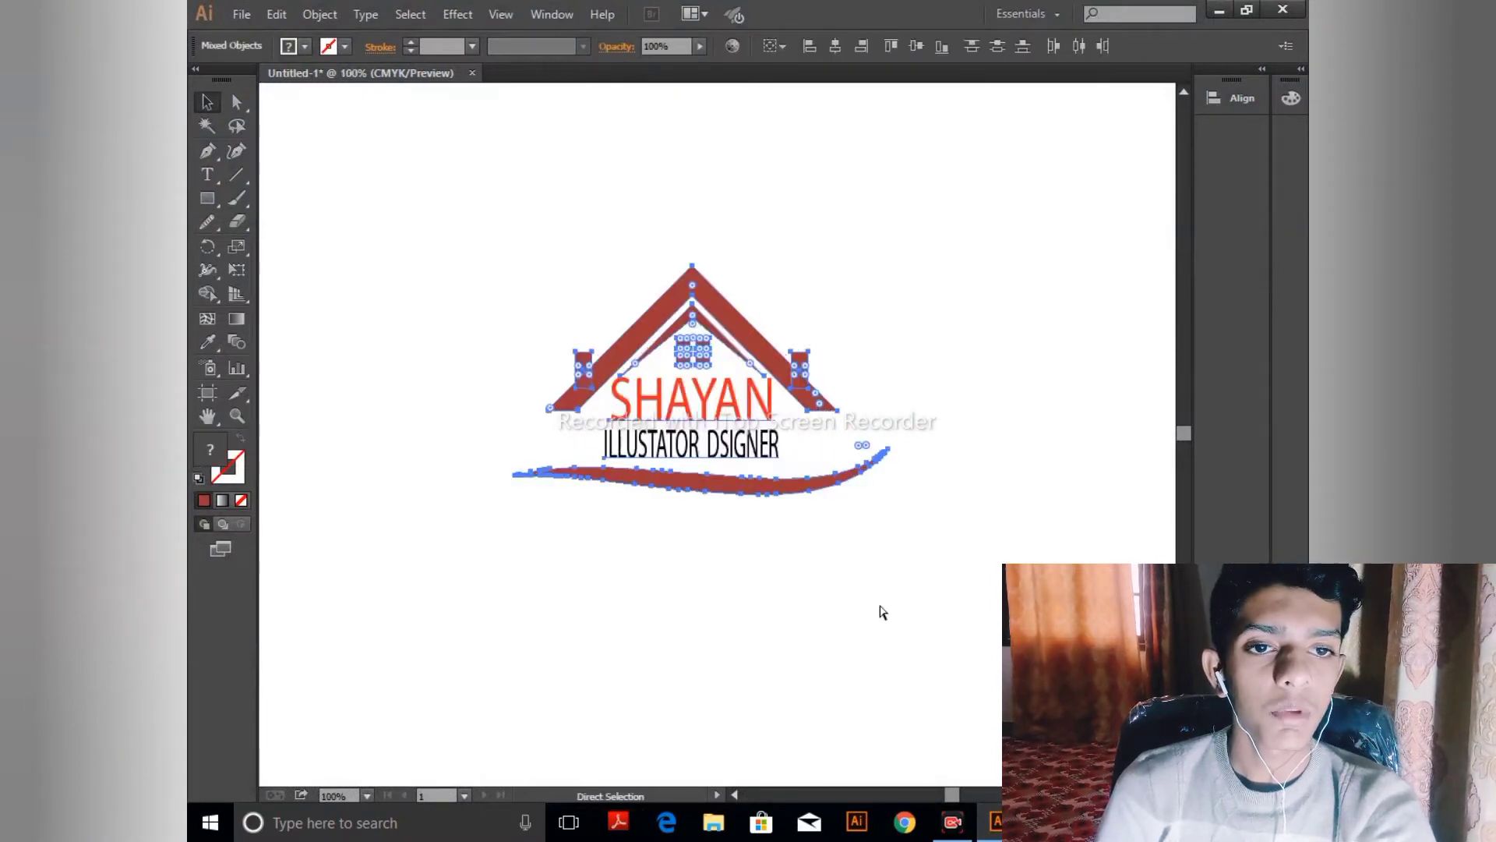
pyautogui.hotkey('ctrl', '+')
pyautogui.hotkey('ctrl', '+')
pyautogui.press('space')
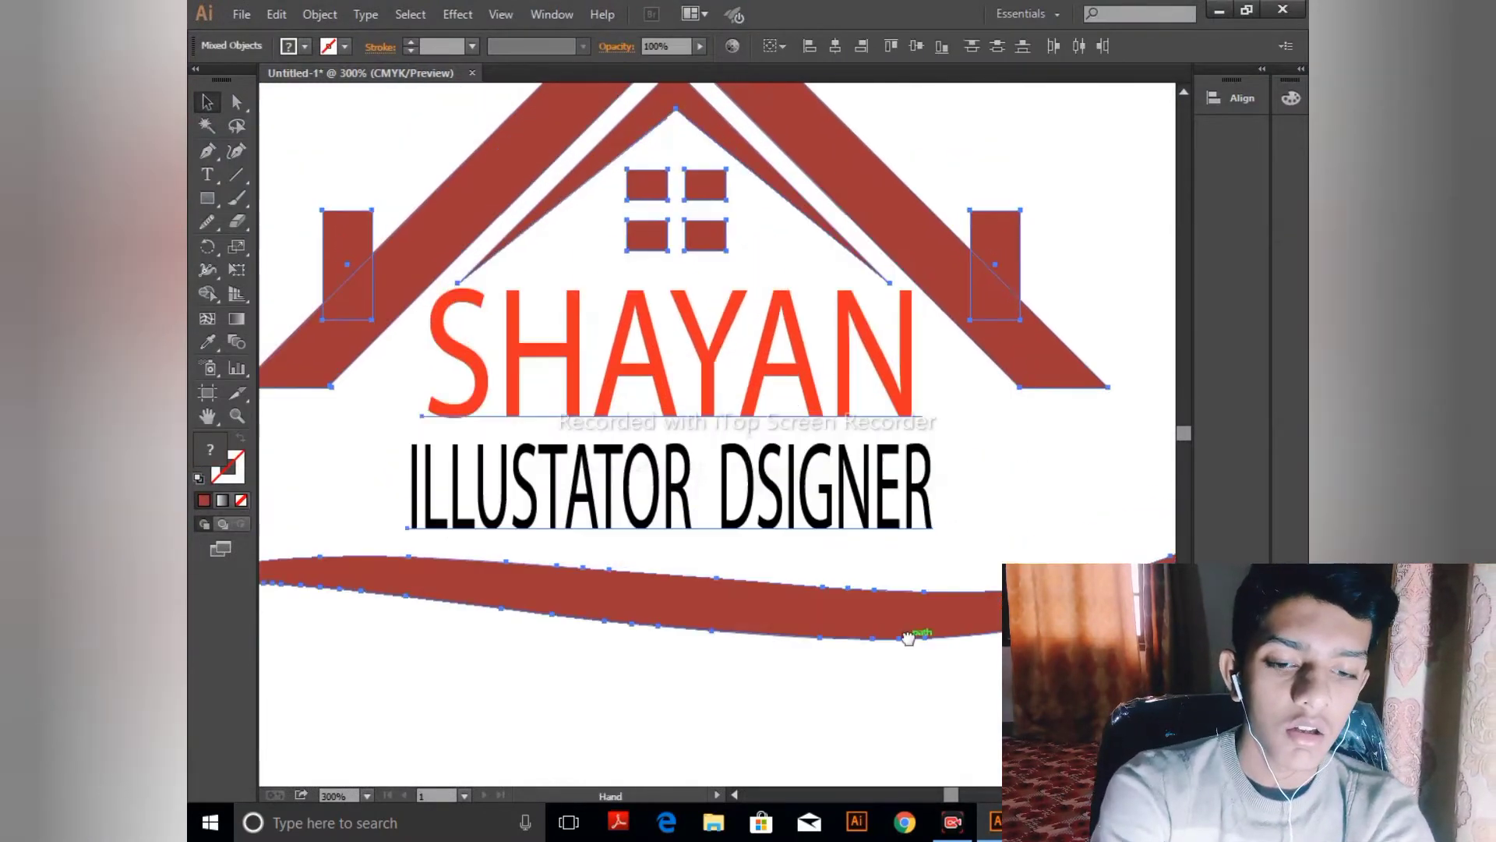
pyautogui.hotkey('ctrl', '-')
pyautogui.hotkey('ctrl', '-')
pyautogui.click(889, 638)
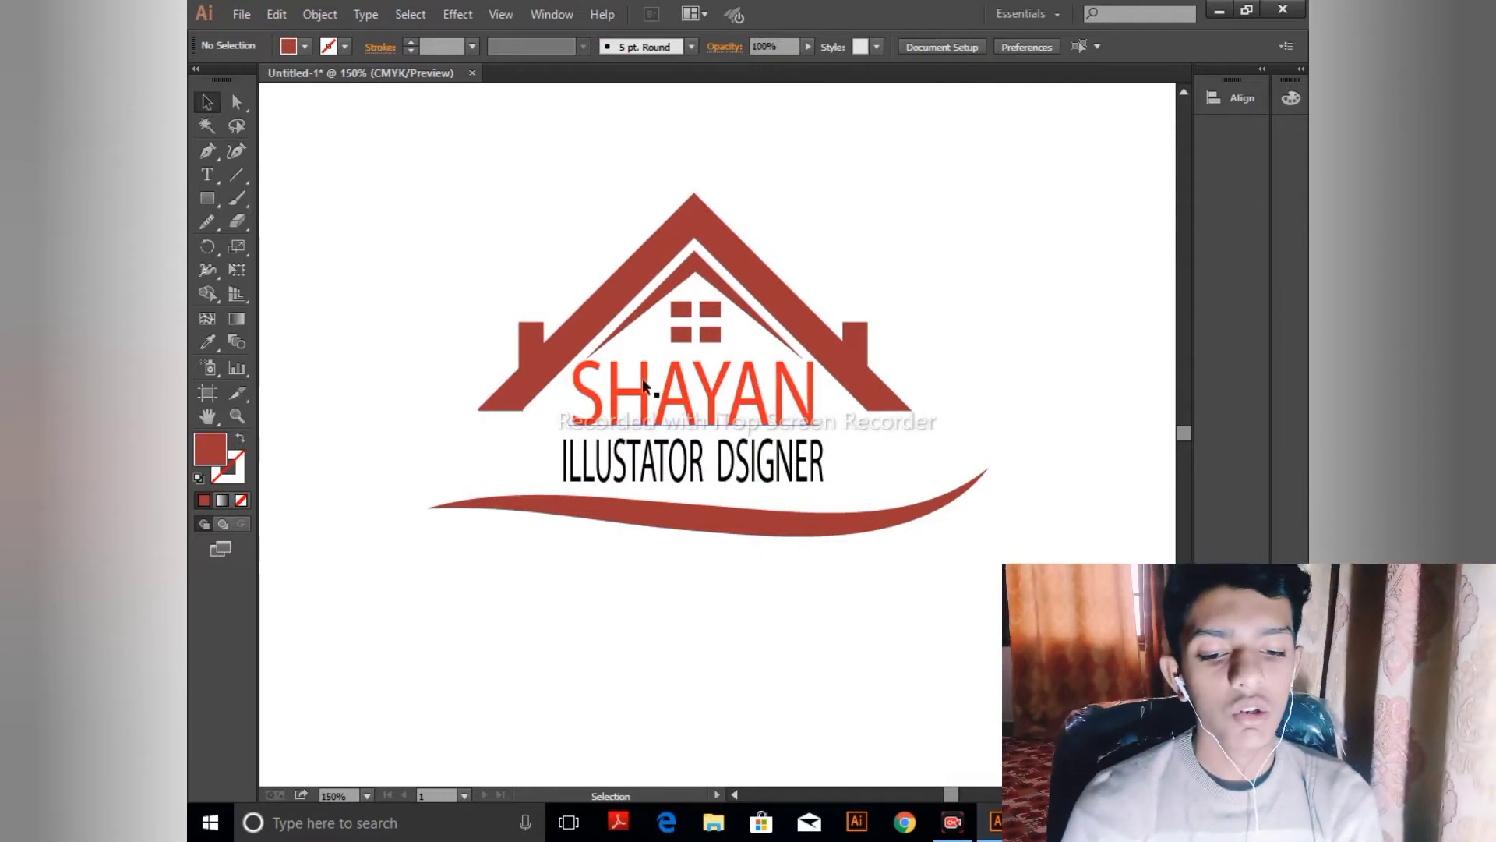
# - Move the whole finished house logo aside to leave an empty canvas area for rebuilding it
pyautogui.moveTo(447, 291); pyautogui.dragTo(923, 643)
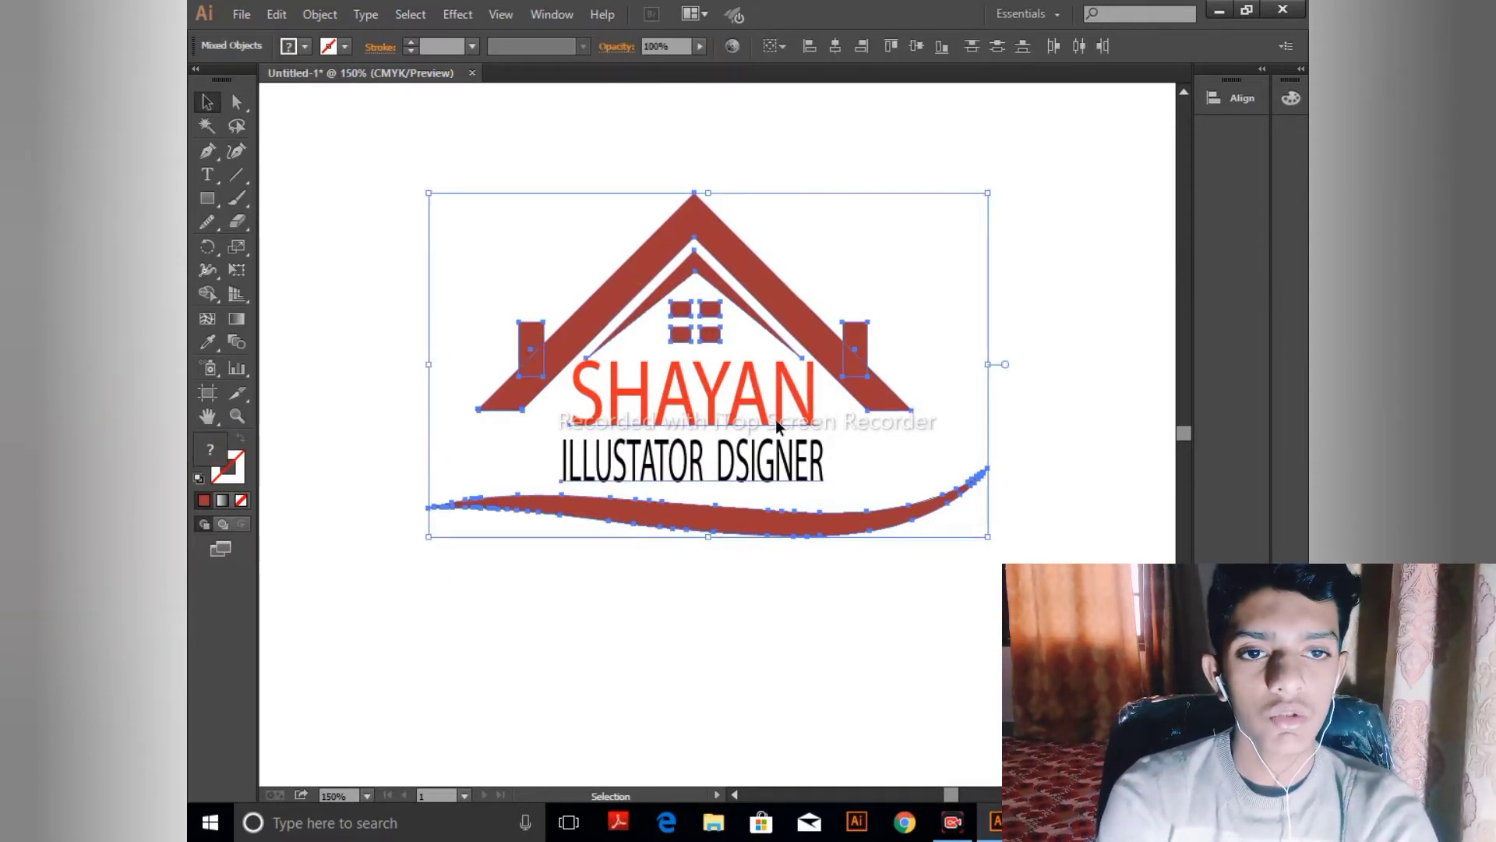
pyautogui.moveTo(777, 425); pyautogui.dragTo(912, 838)
pyautogui.hotkey('ctrl', '-')
pyautogui.hotkey('ctrl', '-')
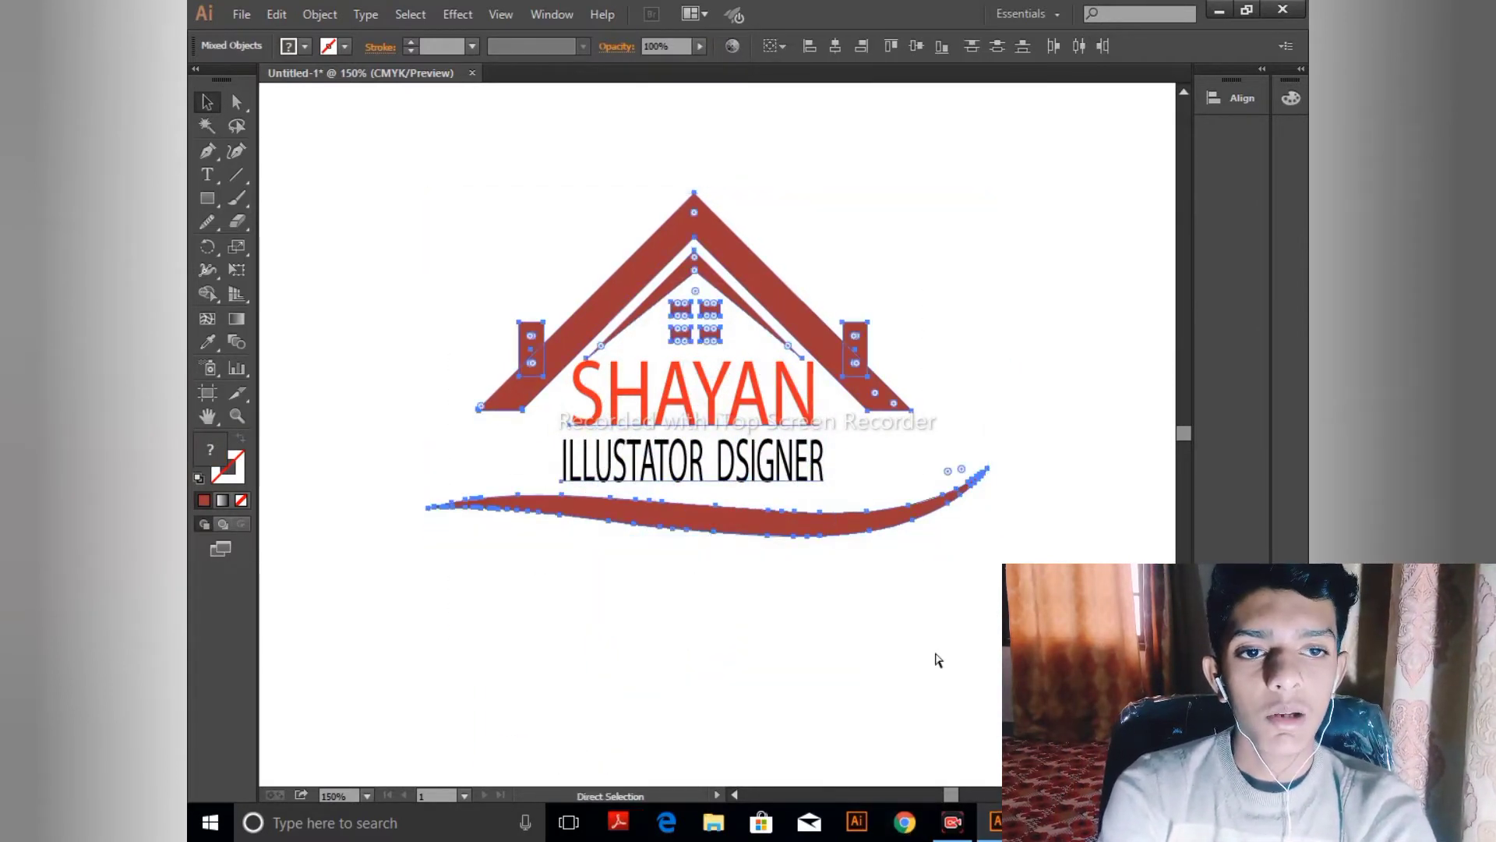
pyautogui.moveTo(742, 408); pyautogui.dragTo(1107, 677)
pyautogui.hotkey('ctrl', '+')
pyautogui.hotkey('ctrl', '+')
pyautogui.hotkey('ctrl', '+')
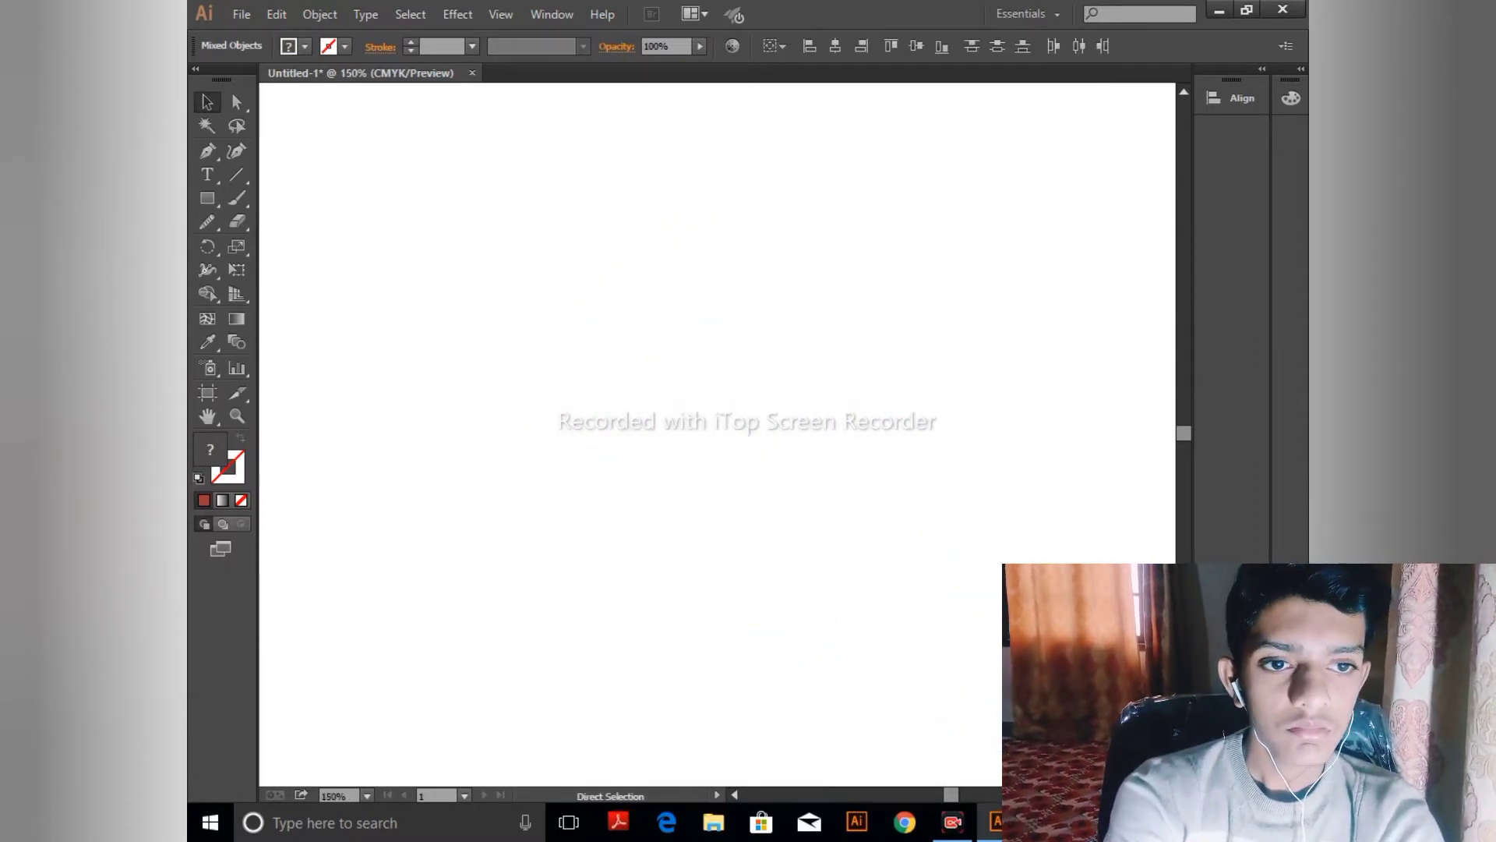
# - Draw a red-filled square on the empty canvas and rotate it 45° about its center into a diamond
pyautogui.click(207, 198)
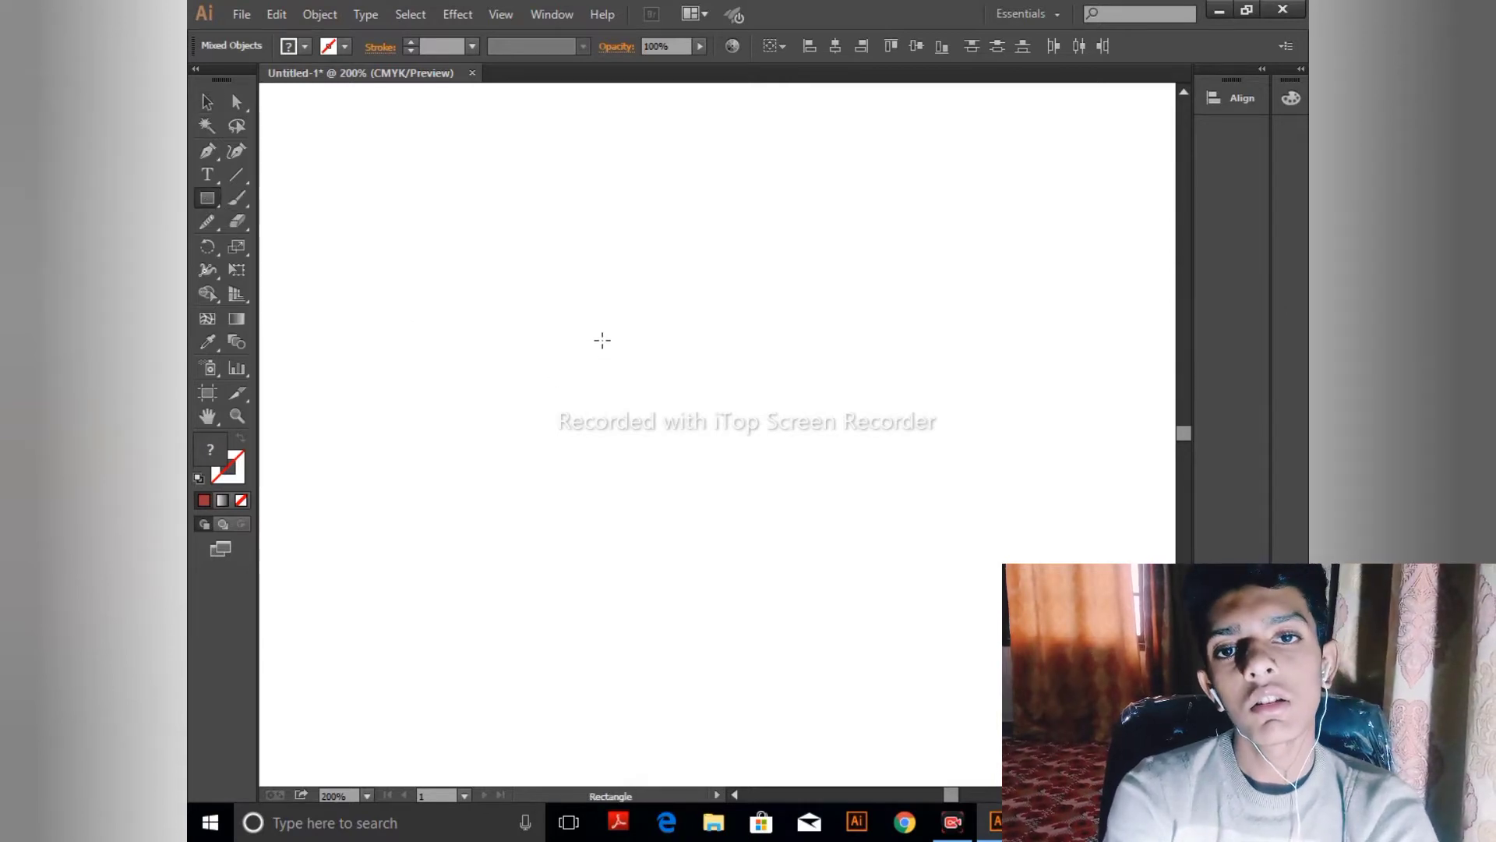
pyautogui.moveTo(602, 340); pyautogui.dragTo(795, 555)
pyautogui.click(207, 247)
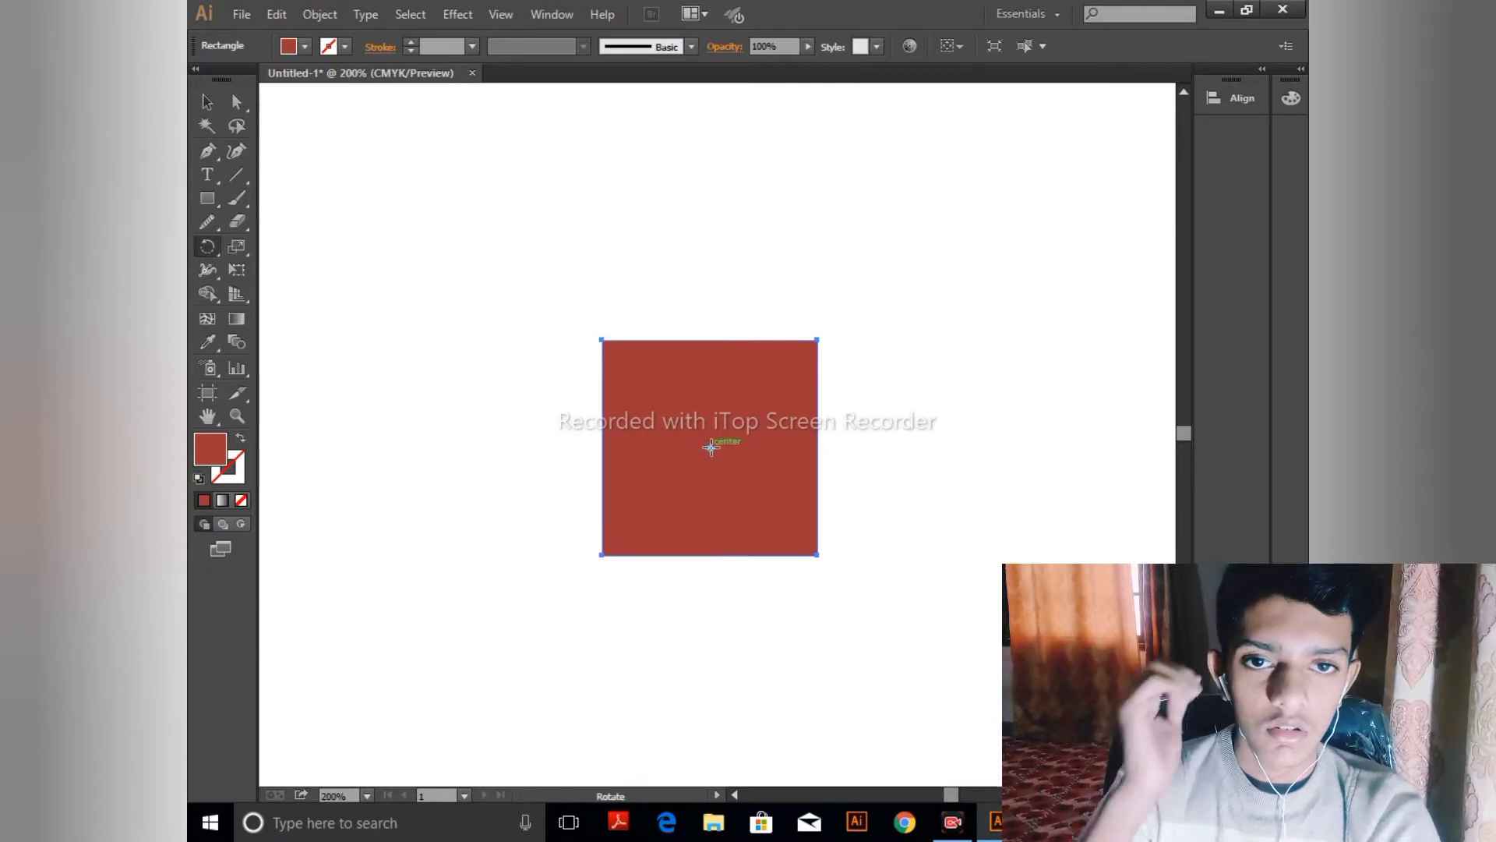
pyautogui.doubleClick(208, 246)
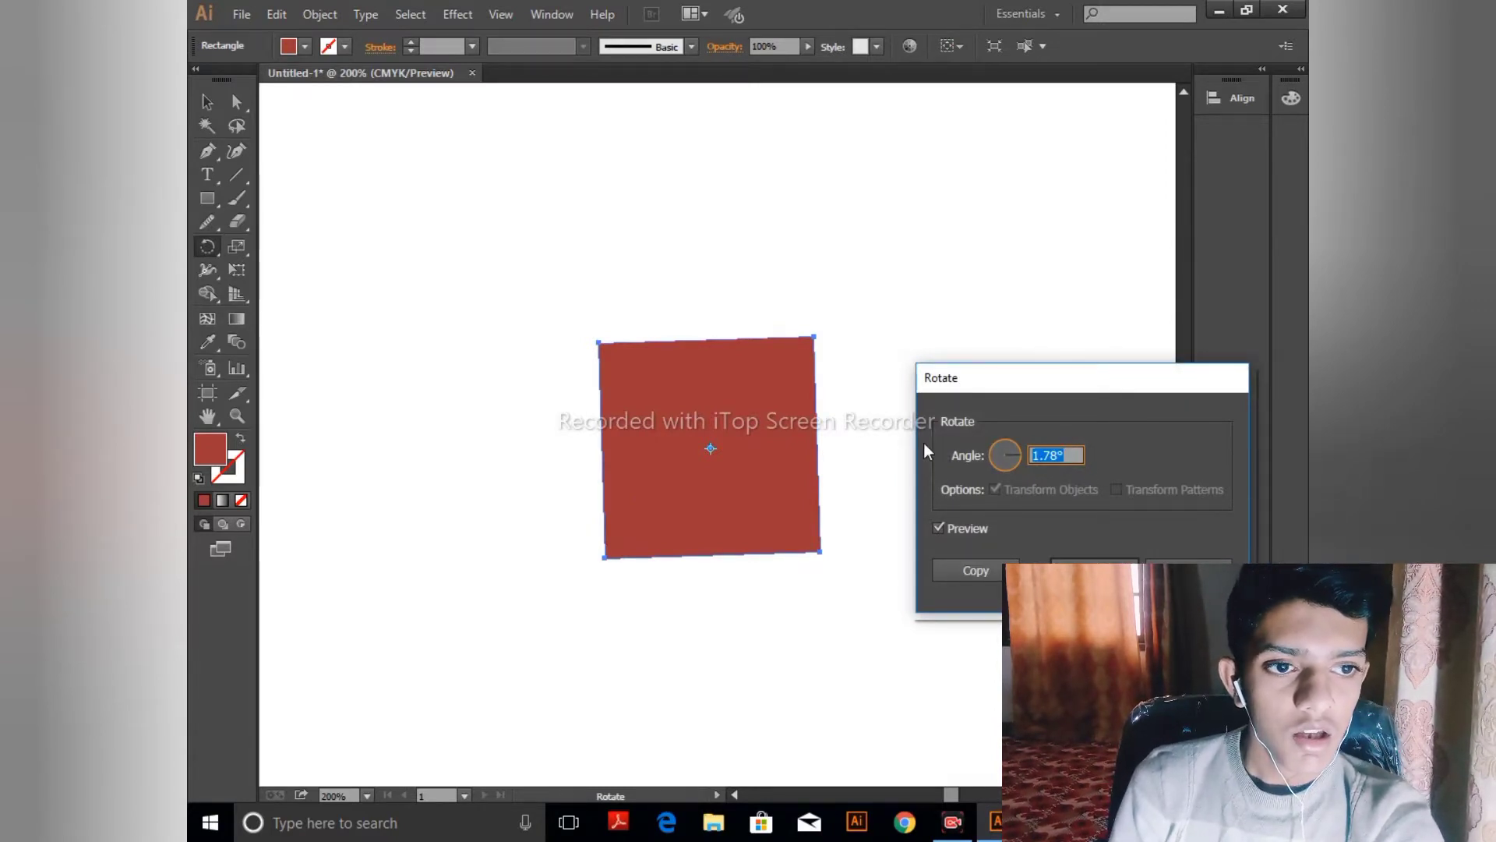
pyautogui.write('45')
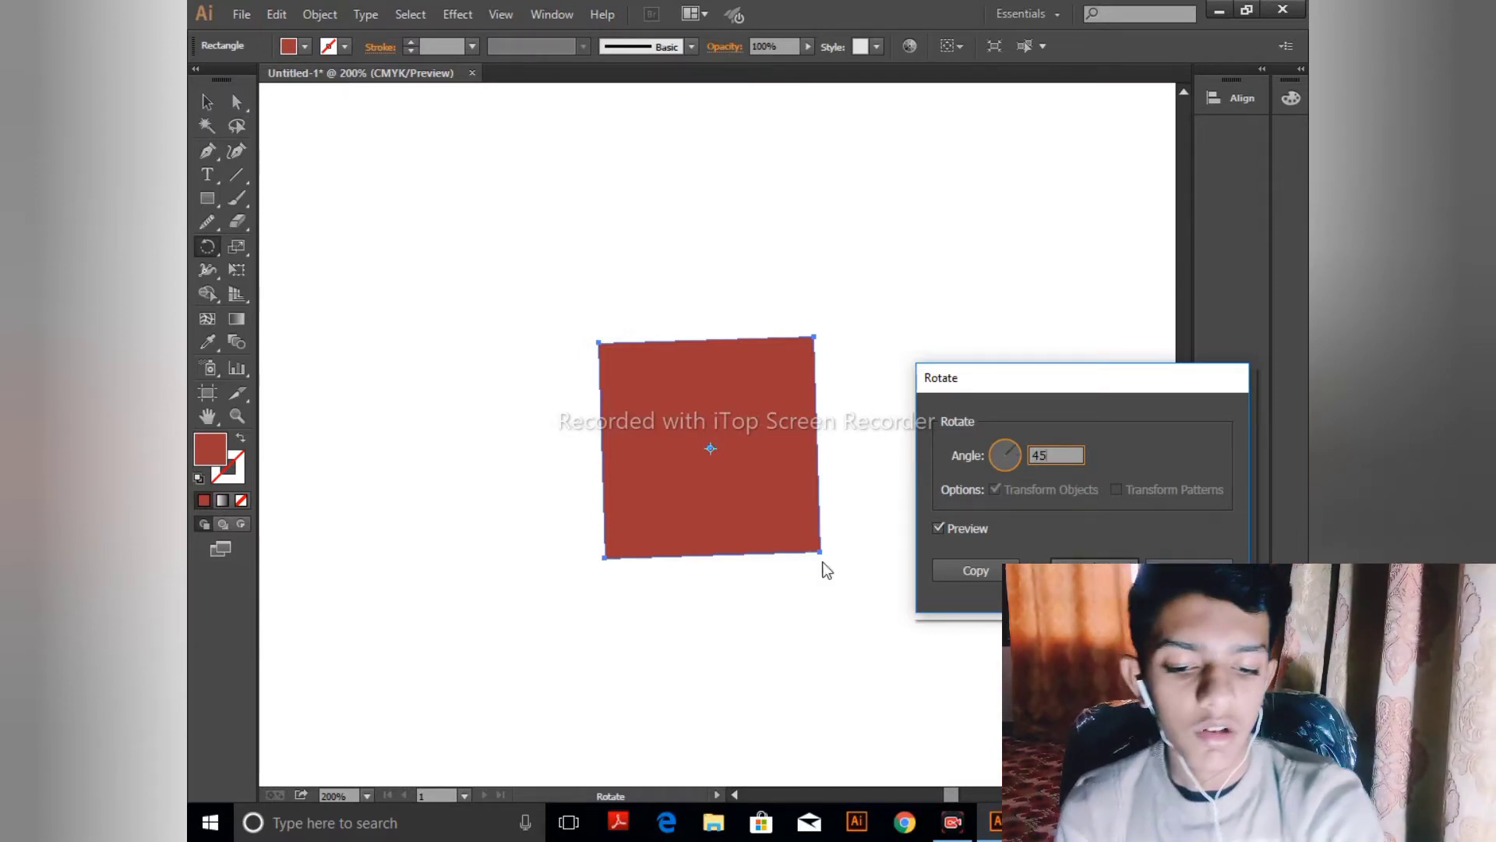
pyautogui.click(940, 529)
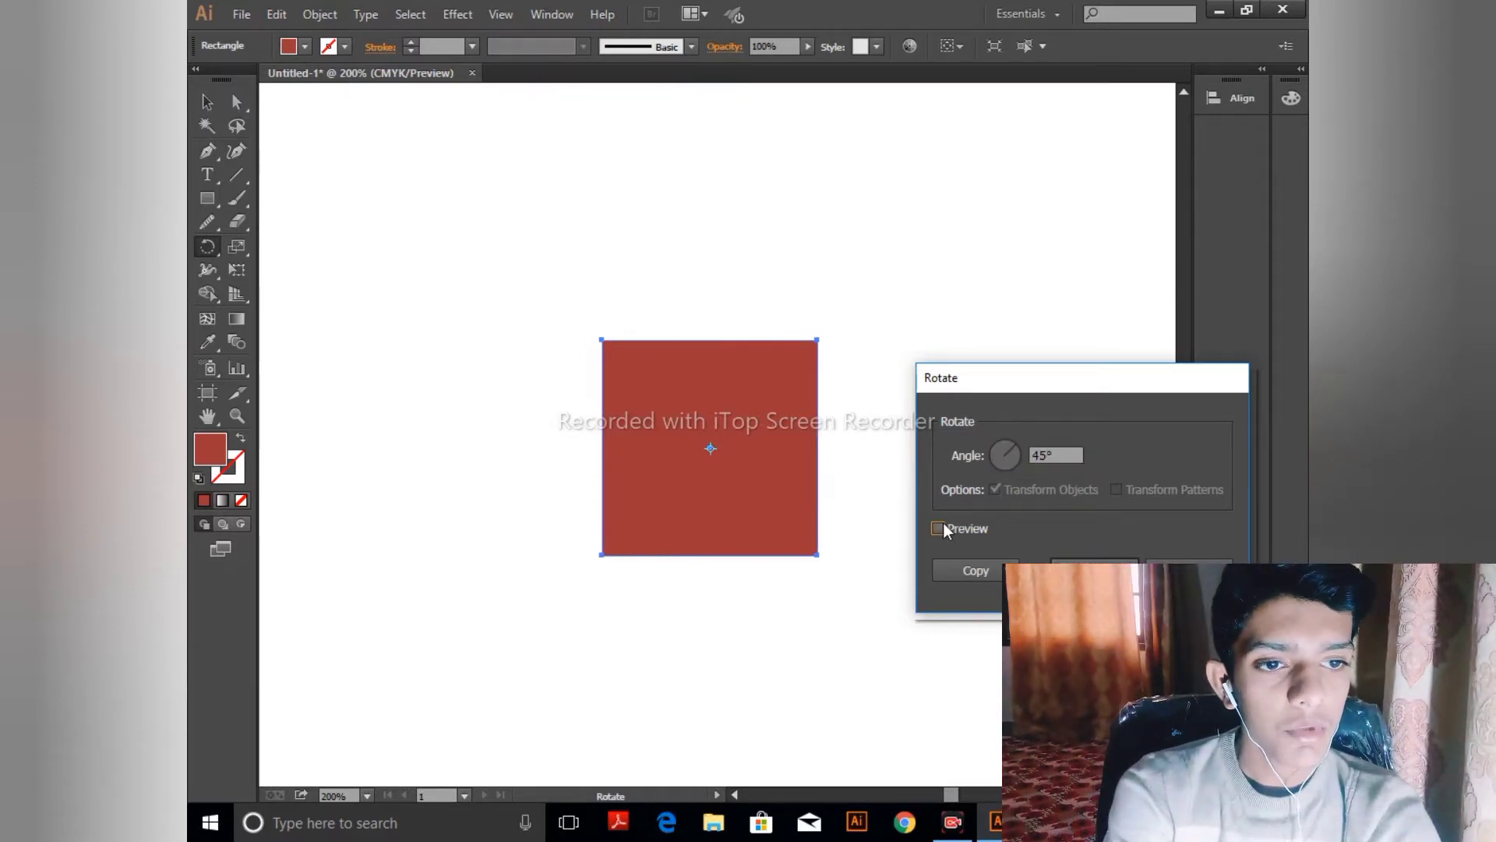
pyautogui.click(941, 527)
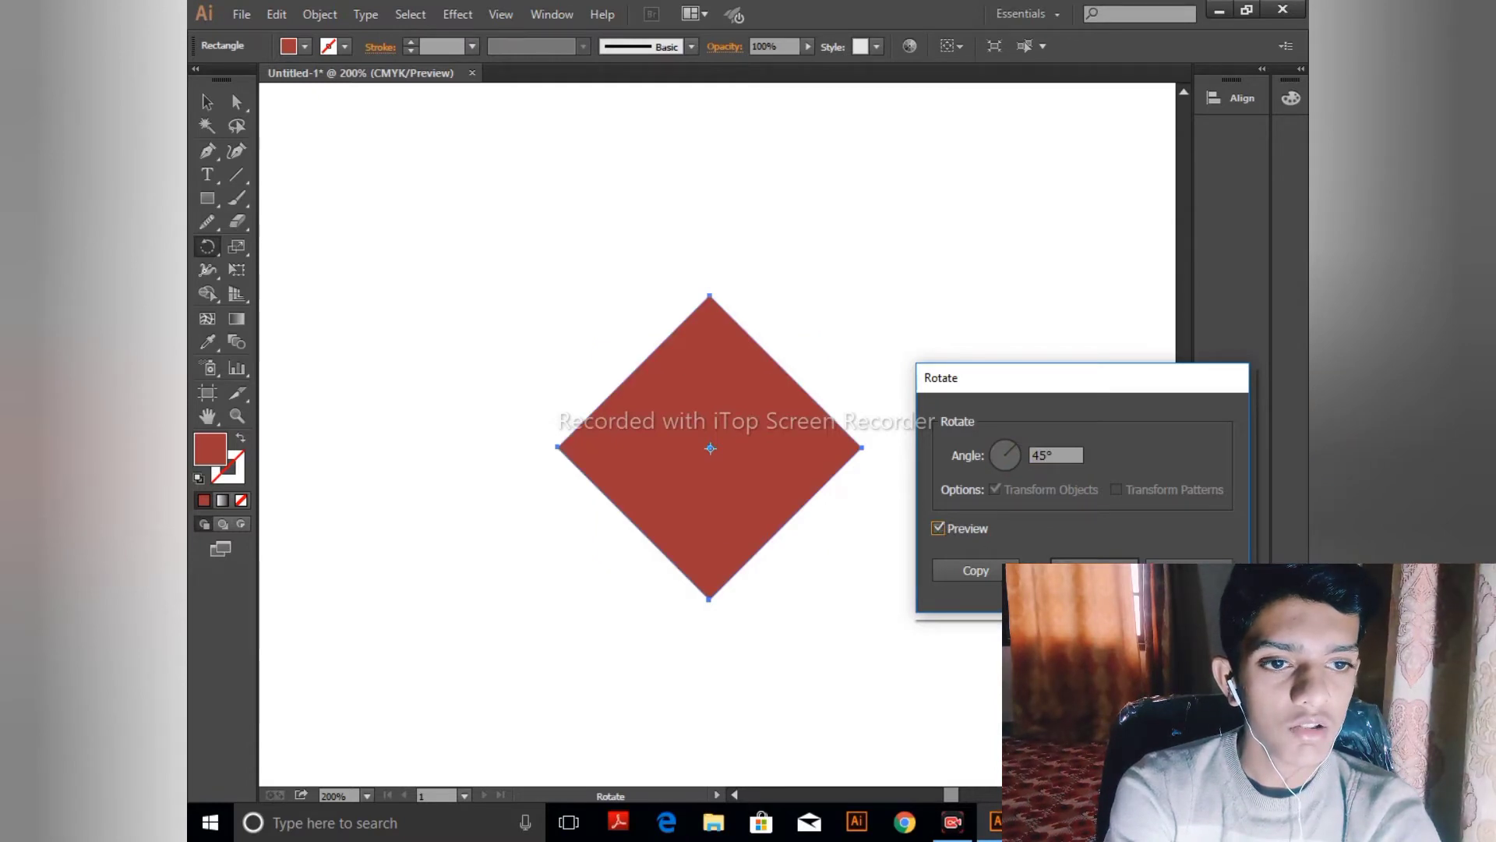
pyautogui.click(1091, 569)
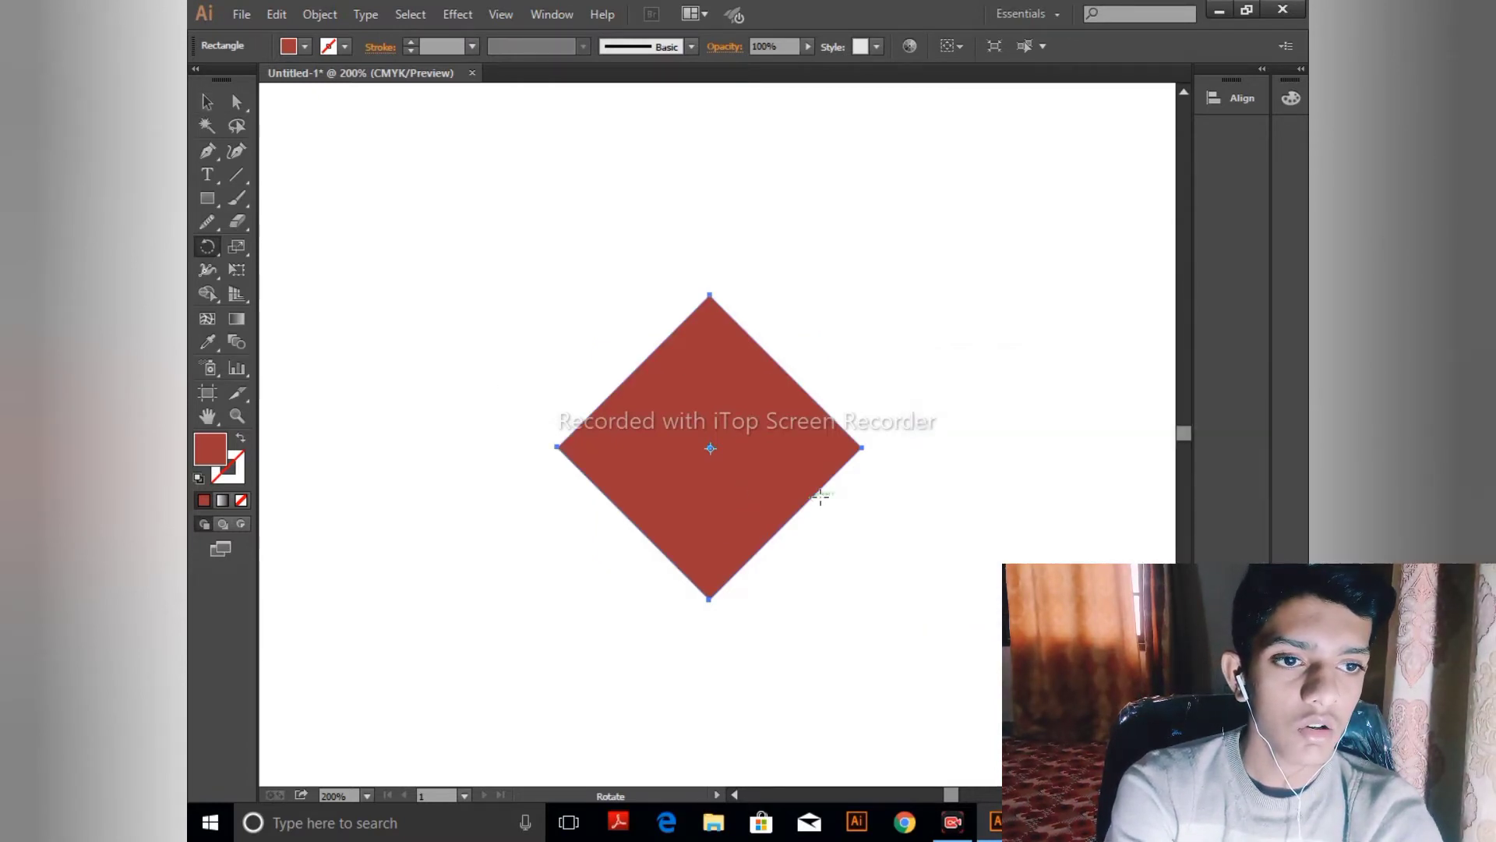
# - Paste a copy of the diamond in front and scale it down slightly and proportionally about its center
pyautogui.click(208, 102)
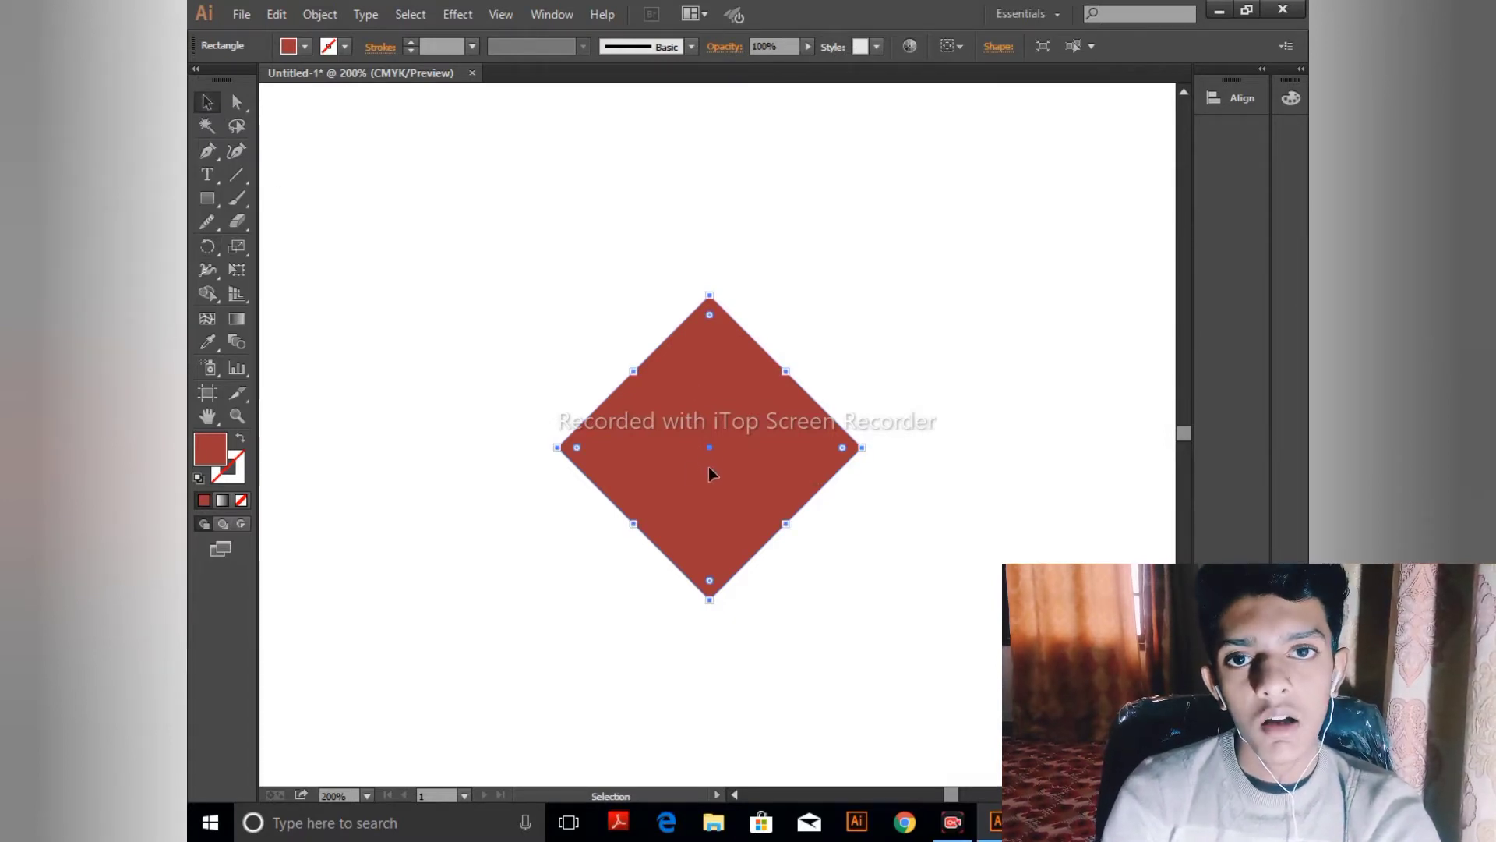
pyautogui.click(277, 14)
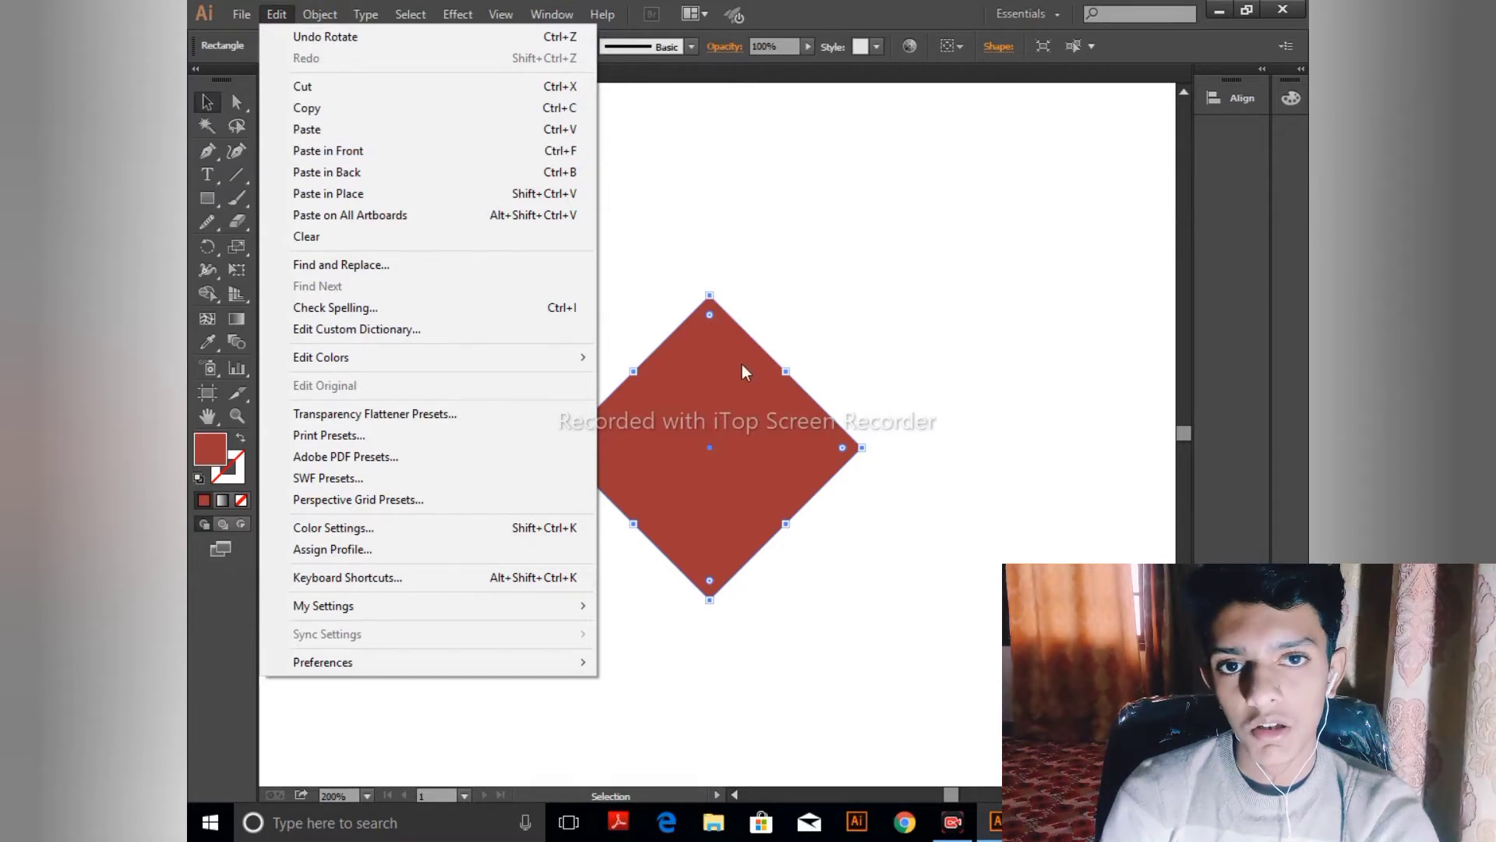
pyautogui.click(742, 396)
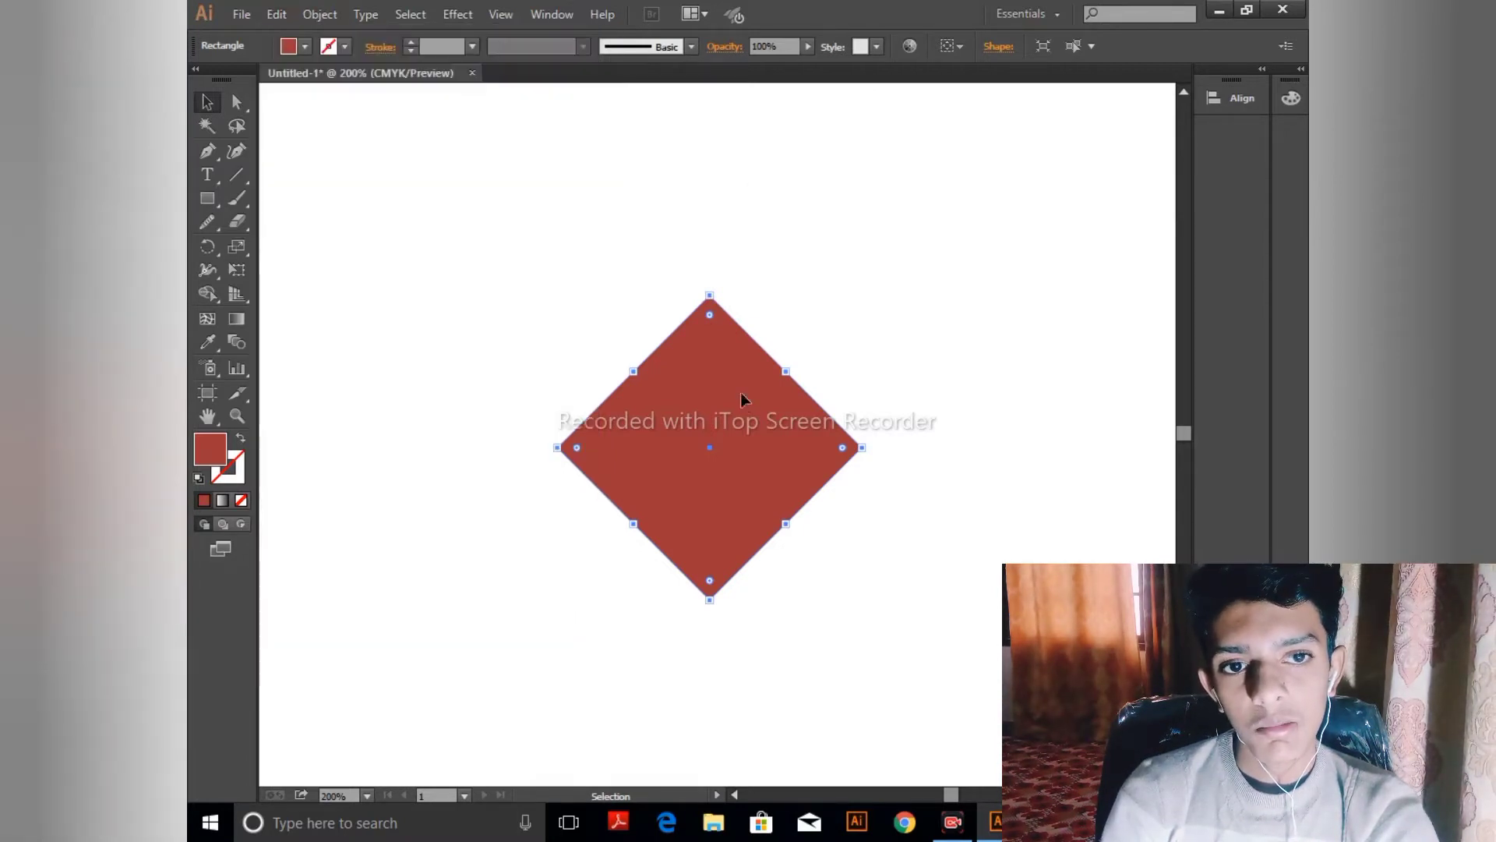
pyautogui.press('a')
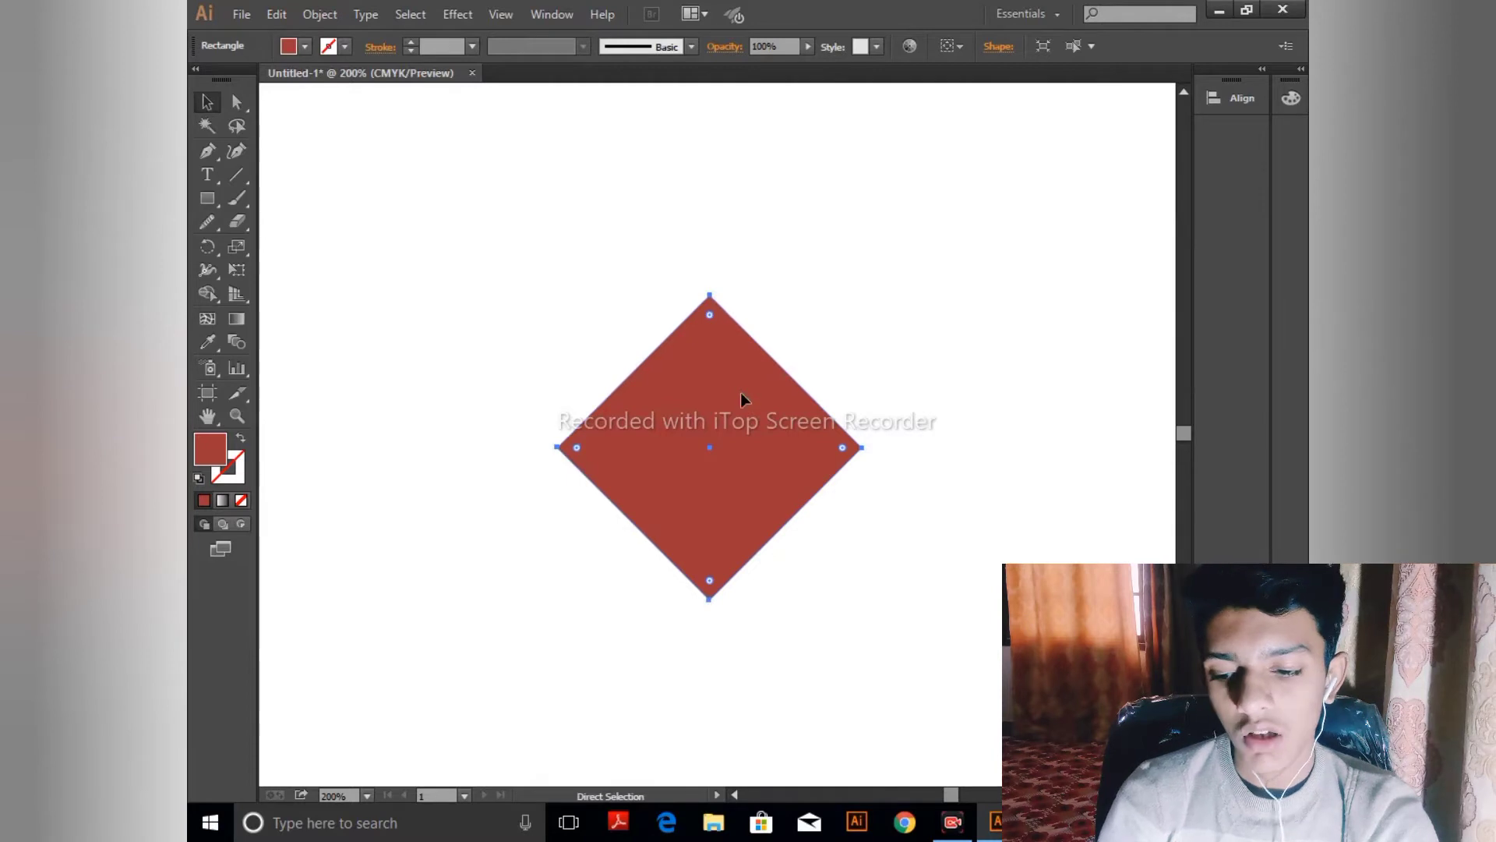
pyautogui.press('v')
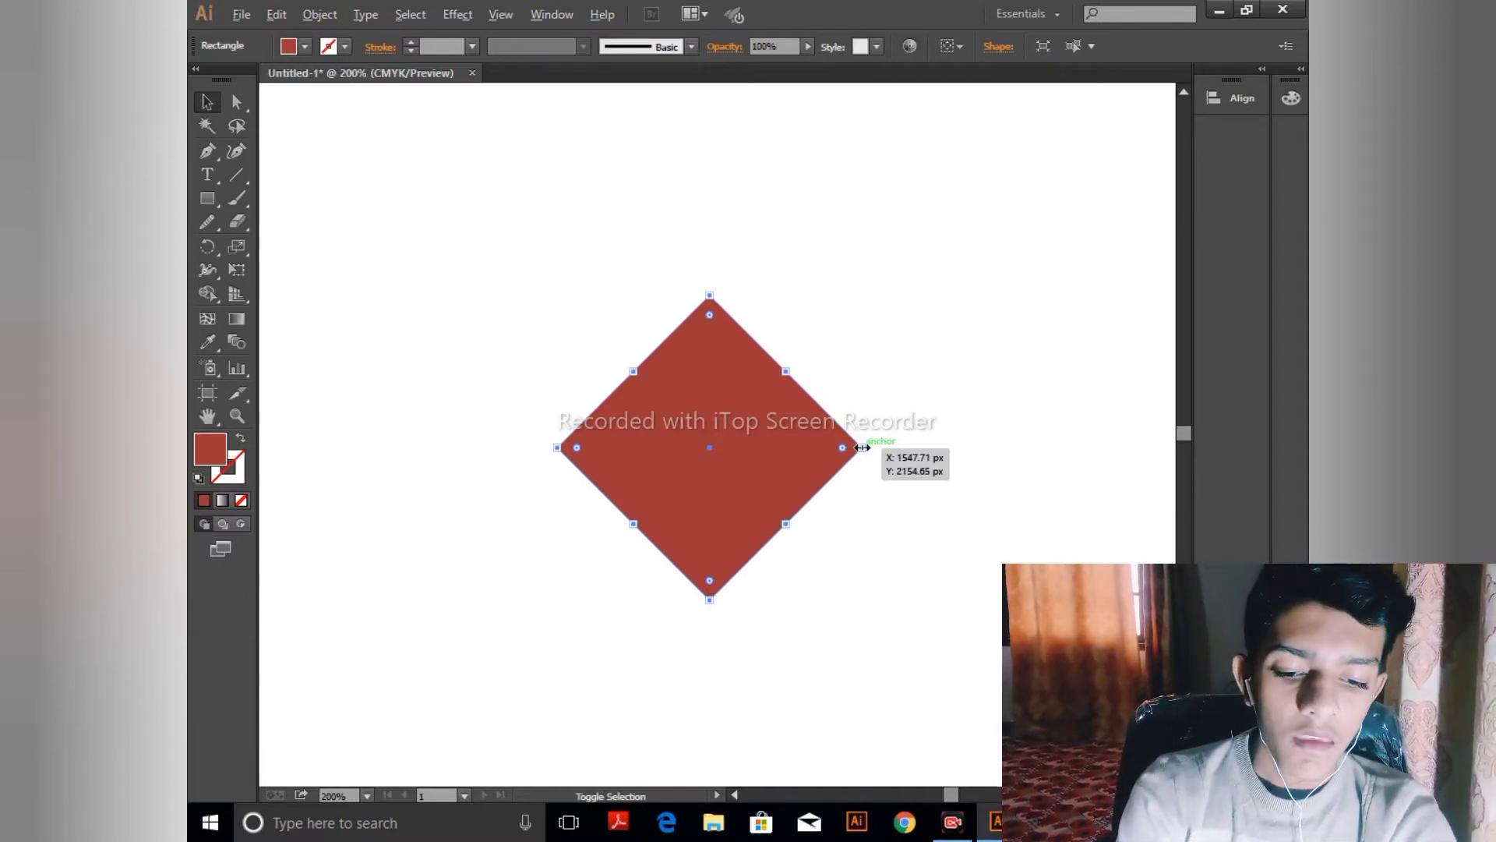
pyautogui.moveTo(862, 448); pyautogui.dragTo(840, 448)
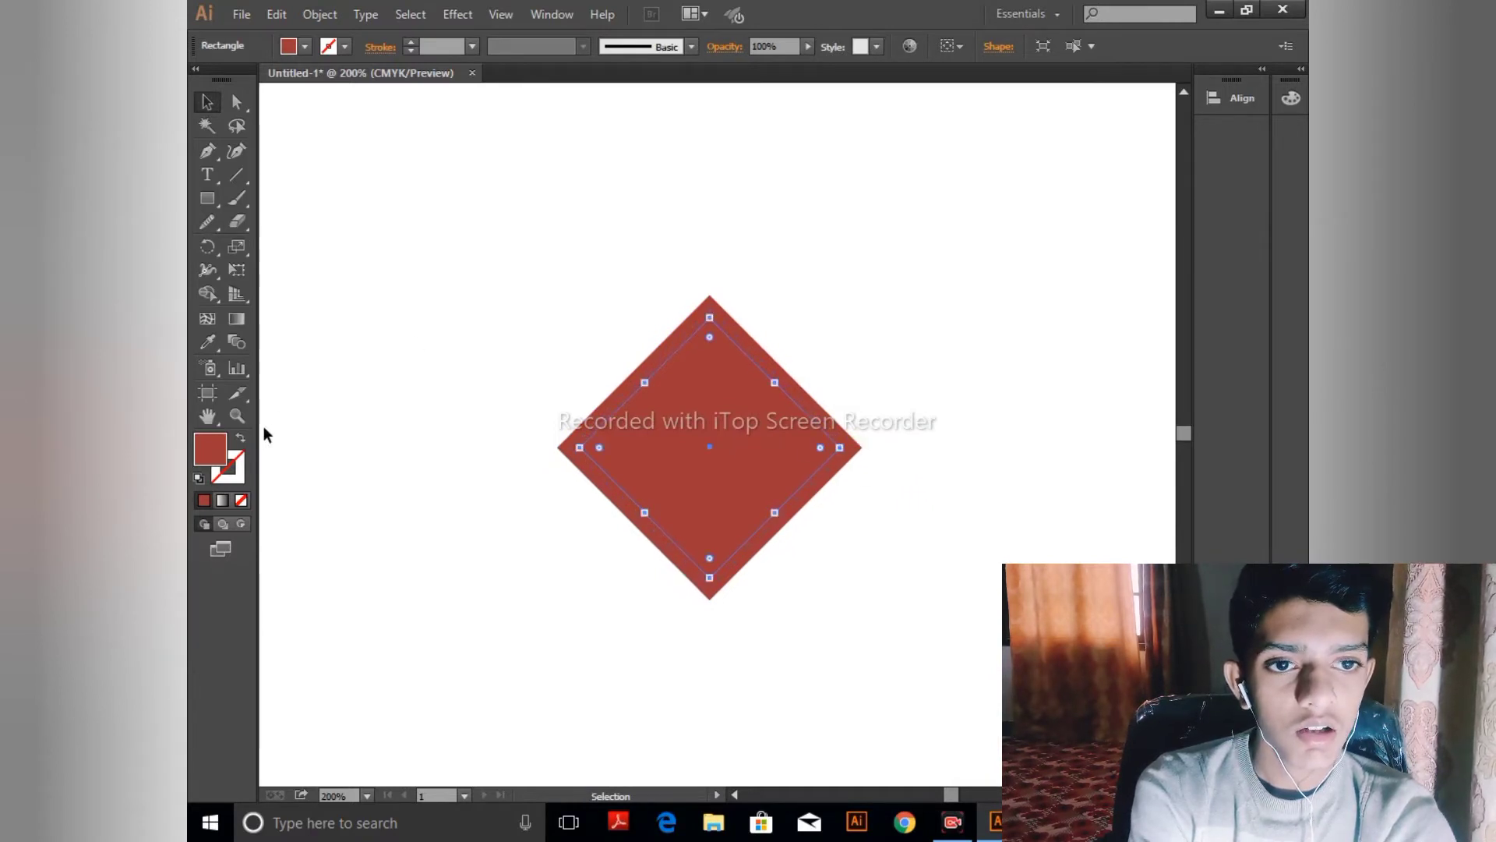
# - Give the inner diamond no fill and a light pink stroke of about C 9, M 46, Y 29, K 0
pyautogui.click(244, 441)
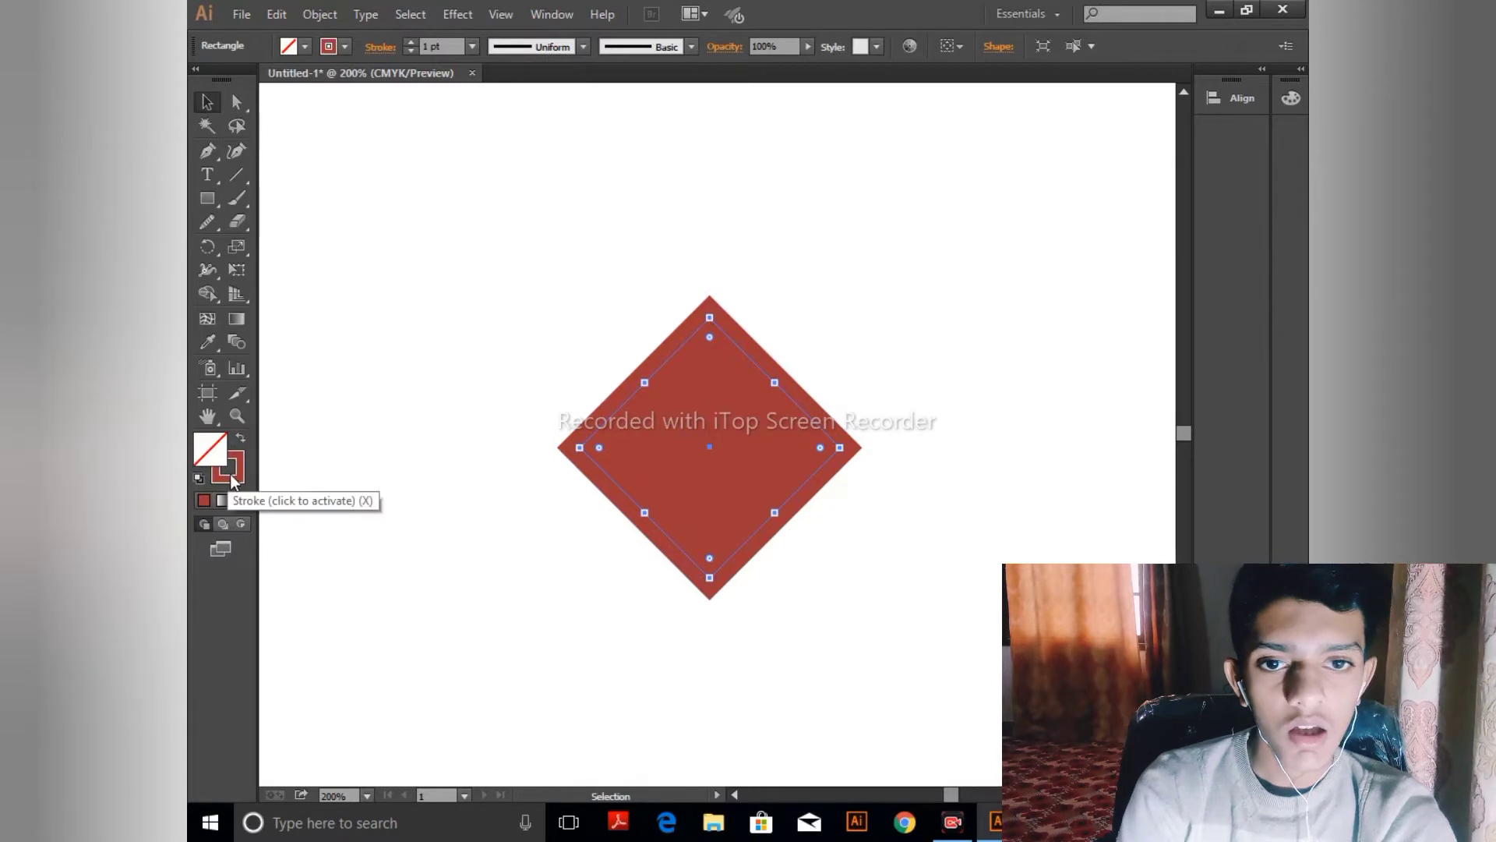
pyautogui.doubleClick(228, 466)
pyautogui.click(822, 517)
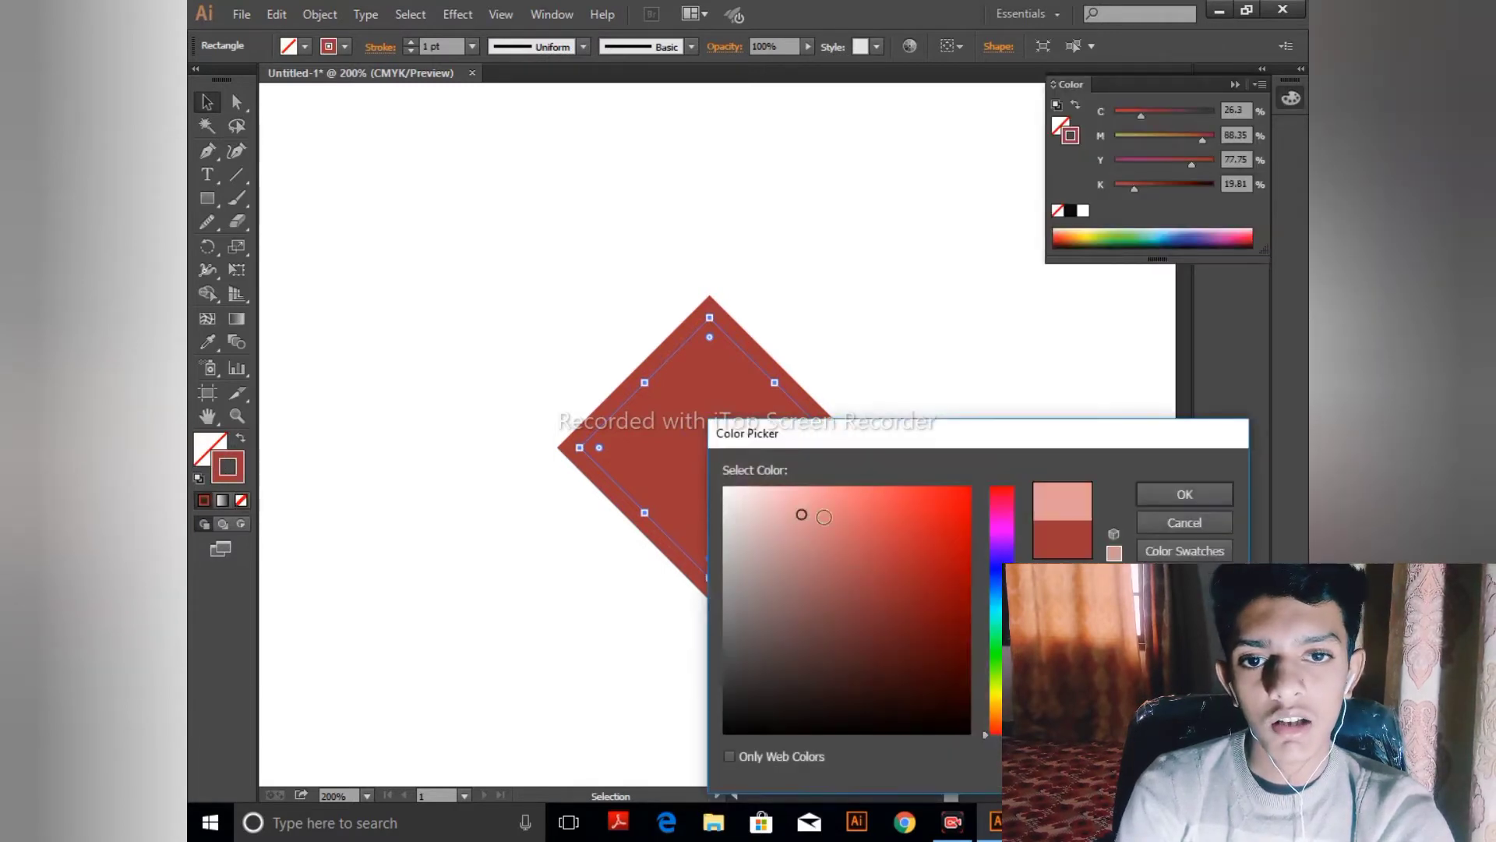
pyautogui.click(1184, 494)
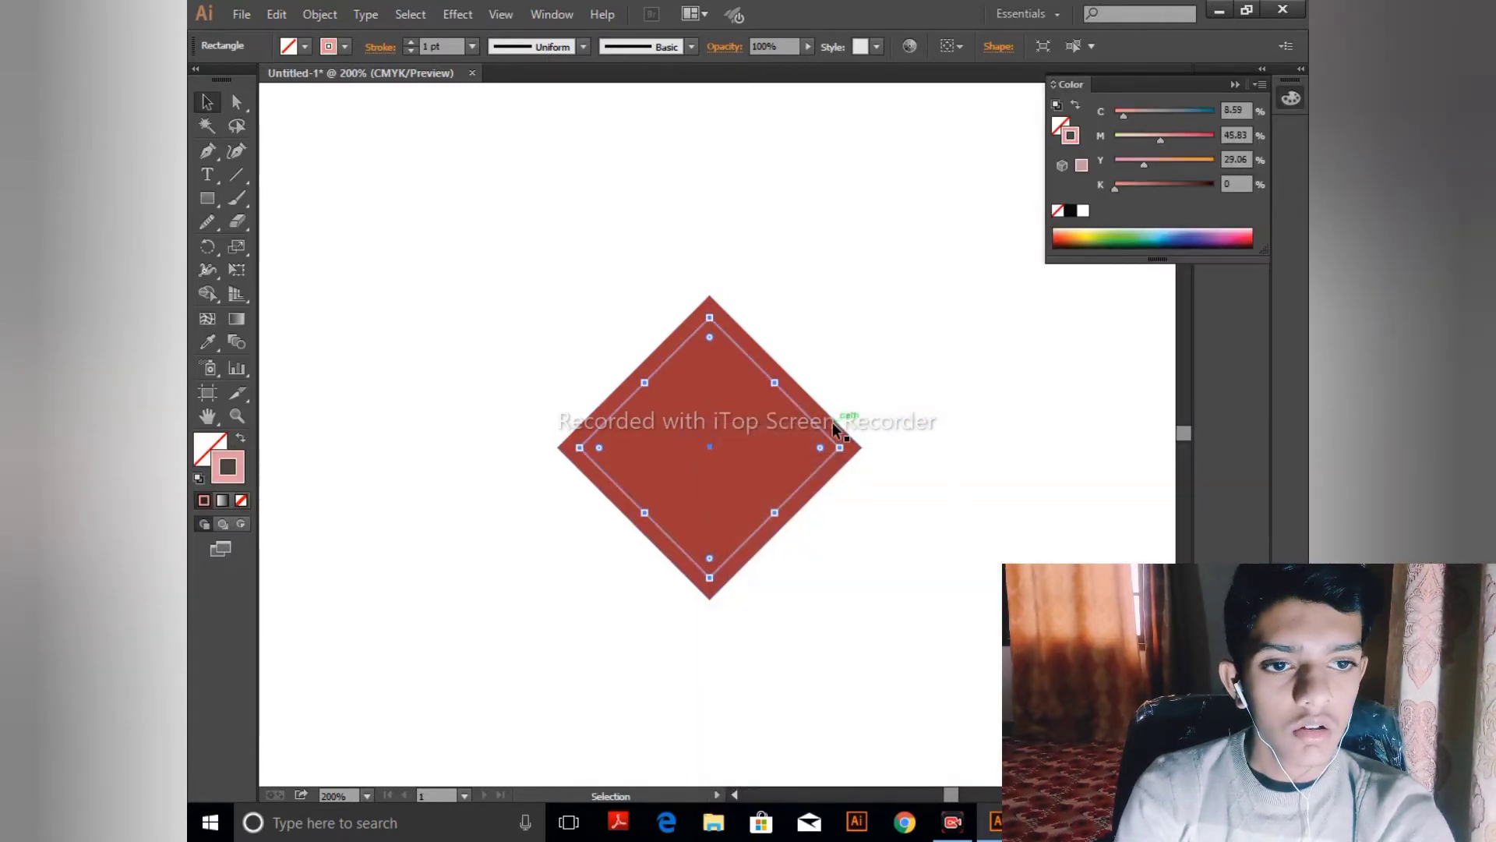
# - Swap the outer diamond's fill and stroke to leave only a dark red outline
pyautogui.click(606, 448)
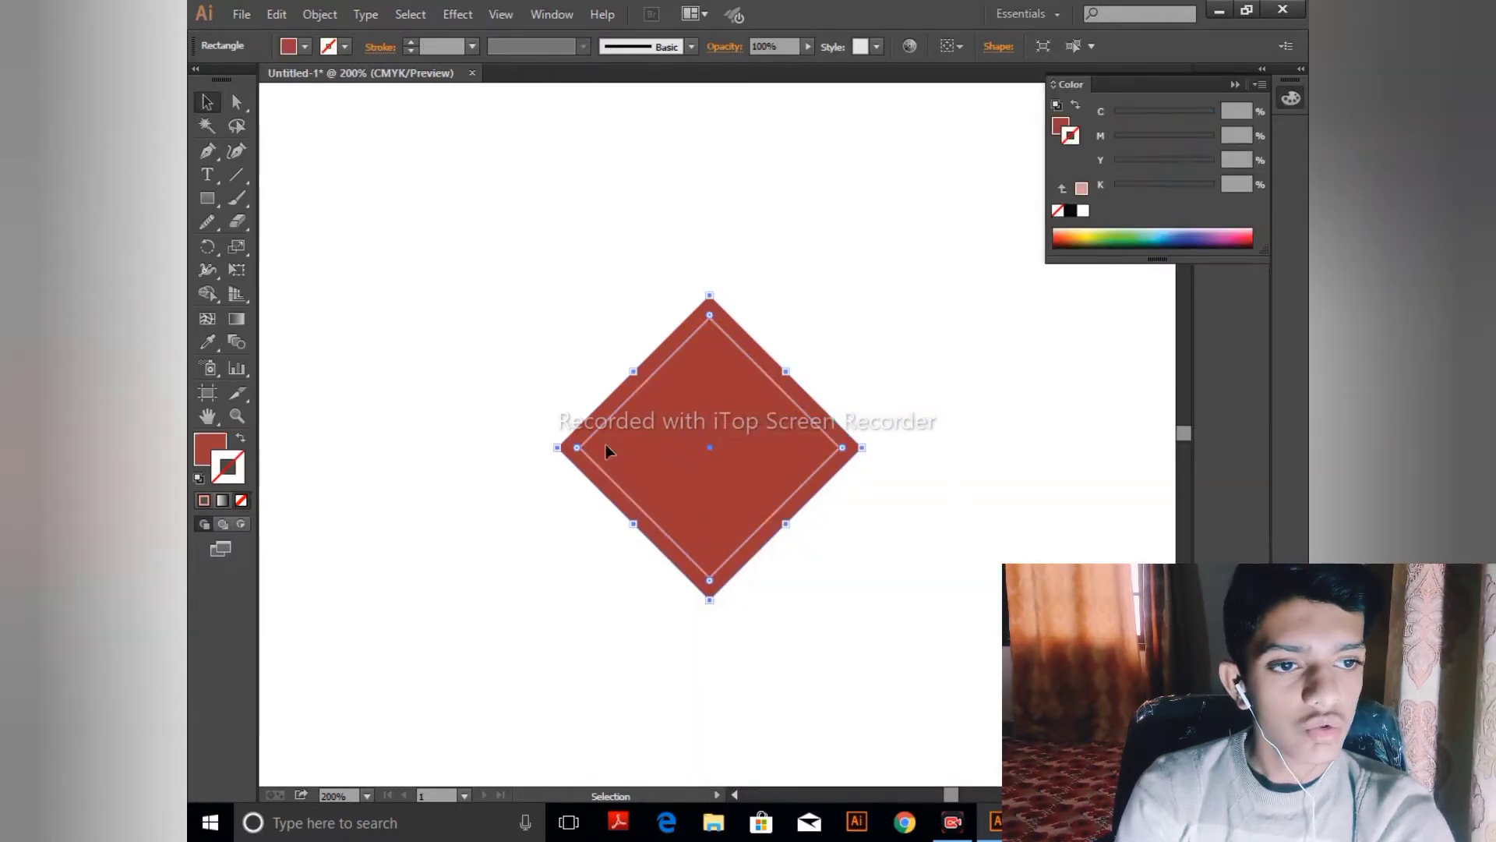
pyautogui.click(241, 441)
pyautogui.click(413, 483)
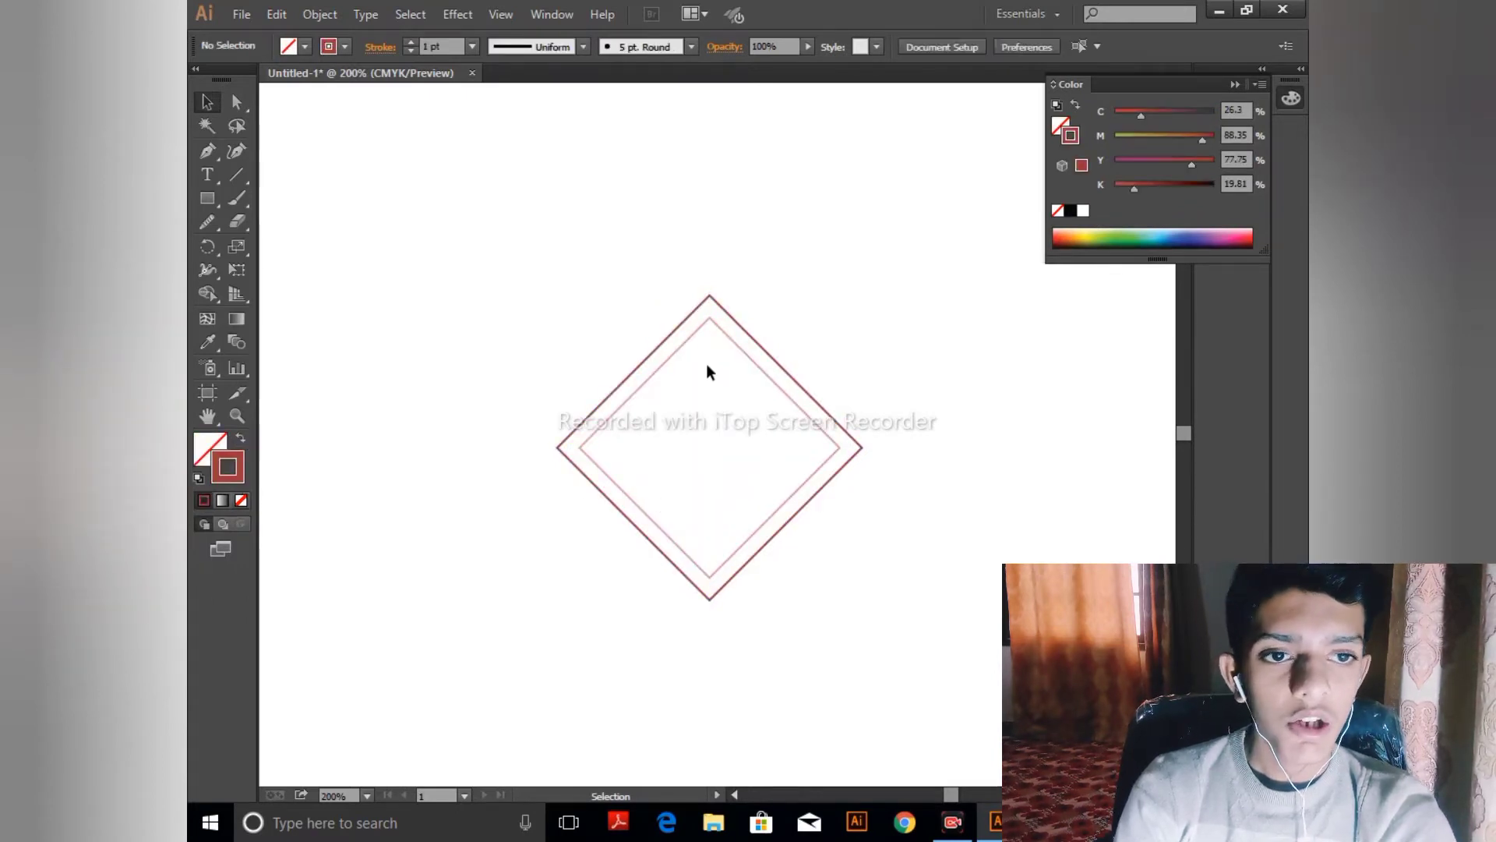
# - Duplicate the pink inner diamond in place and shrink the copy slightly about its center as a third outline
pyautogui.click(830, 456)
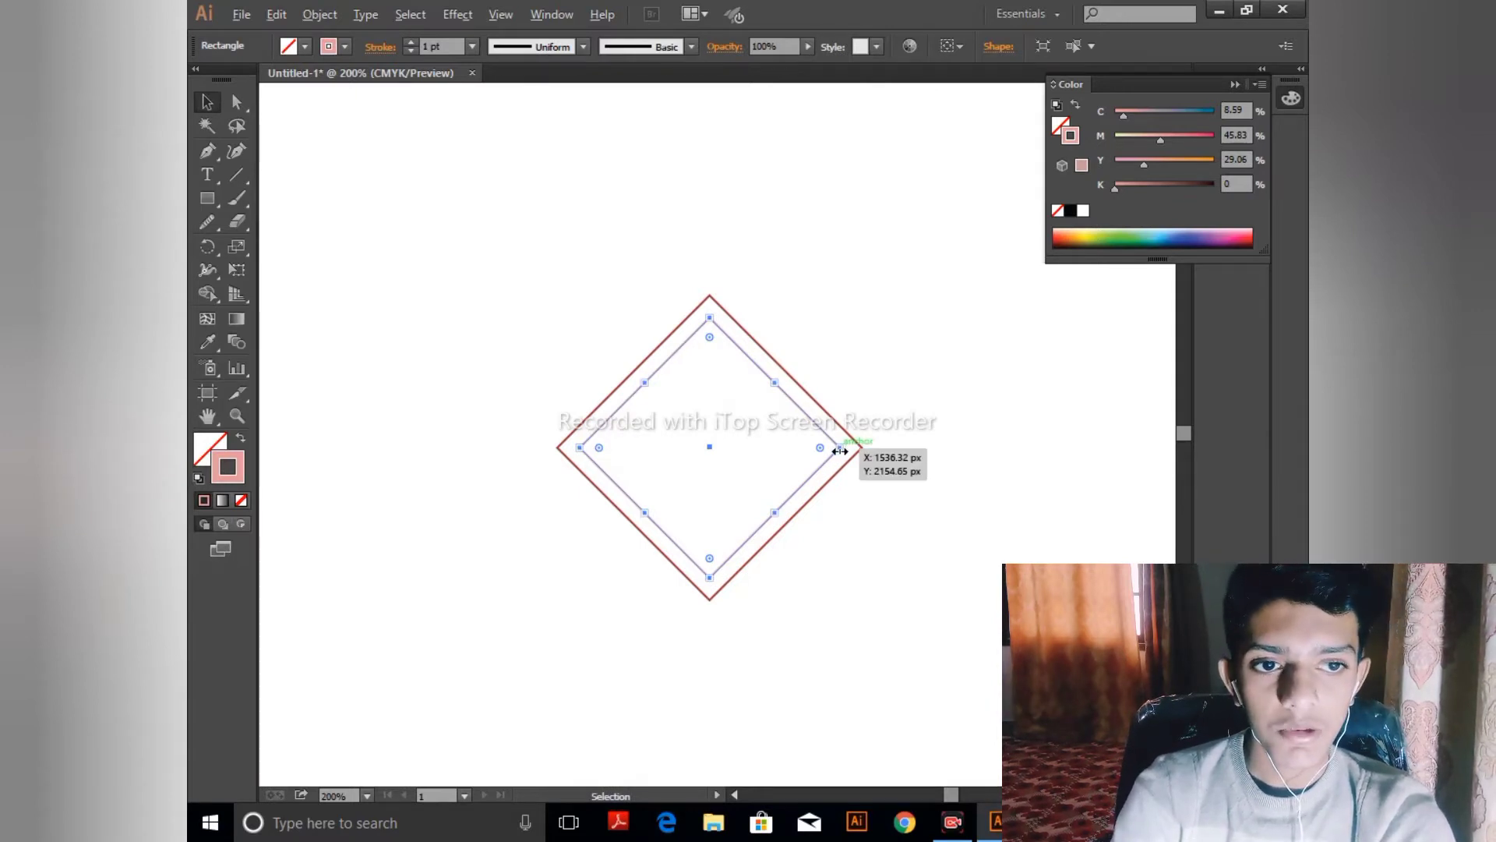
pyautogui.moveTo(840, 451); pyautogui.dragTo(831, 452)
pyautogui.click(979, 524)
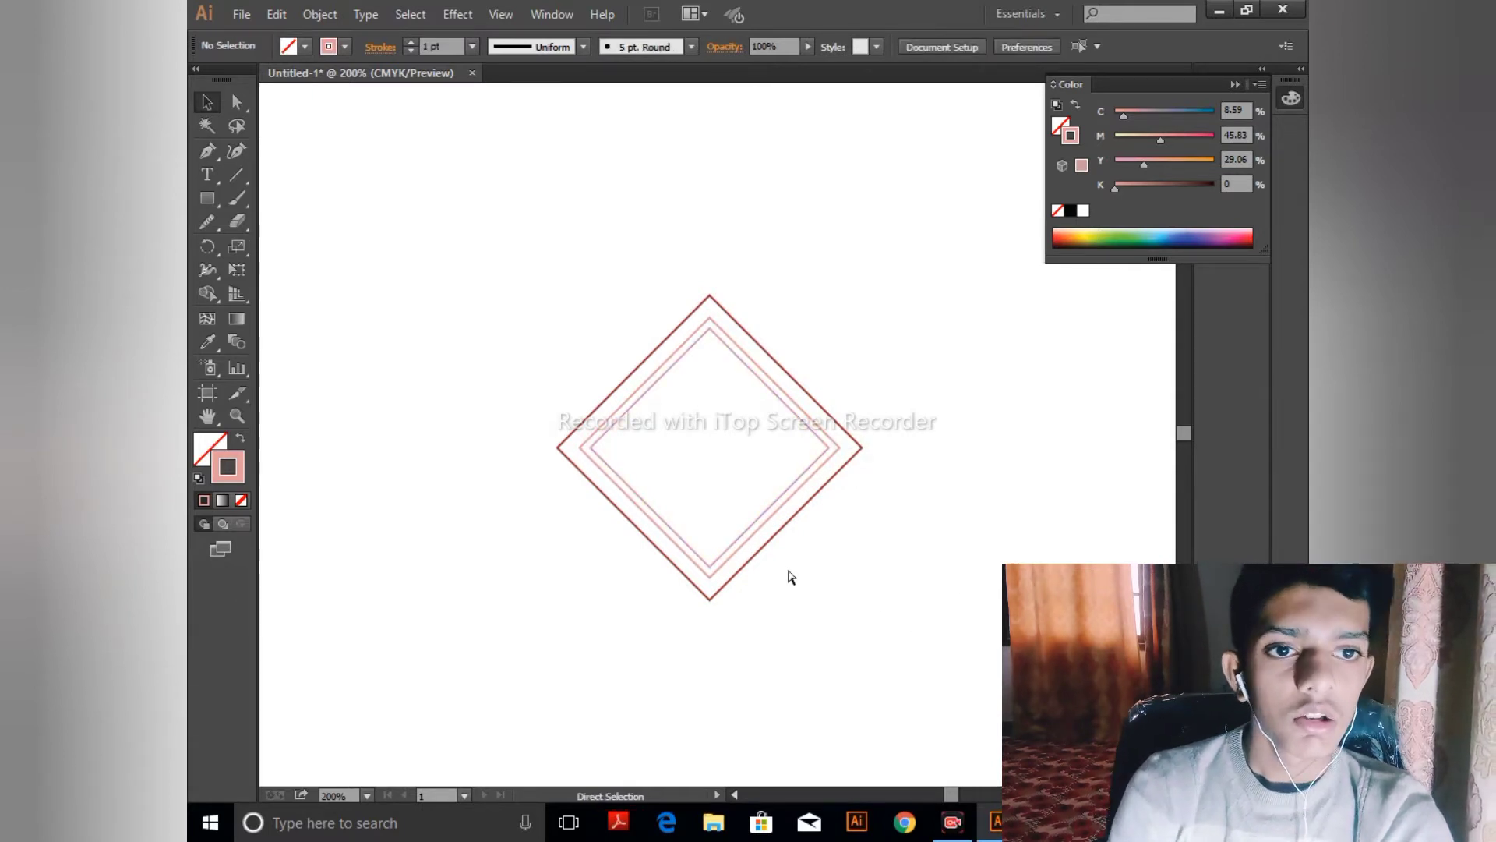
# - Draw an open roof-shaped Pen path from the innermost diamond's upper-left edge to a peak just below its top corner and down to its upper-right edge
pyautogui.hotkey('ctrl', '=')
pyautogui.hotkey('ctrl', '=')
pyautogui.moveTo(868, 527); pyautogui.dragTo(848, 492)
pyautogui.click(207, 150)
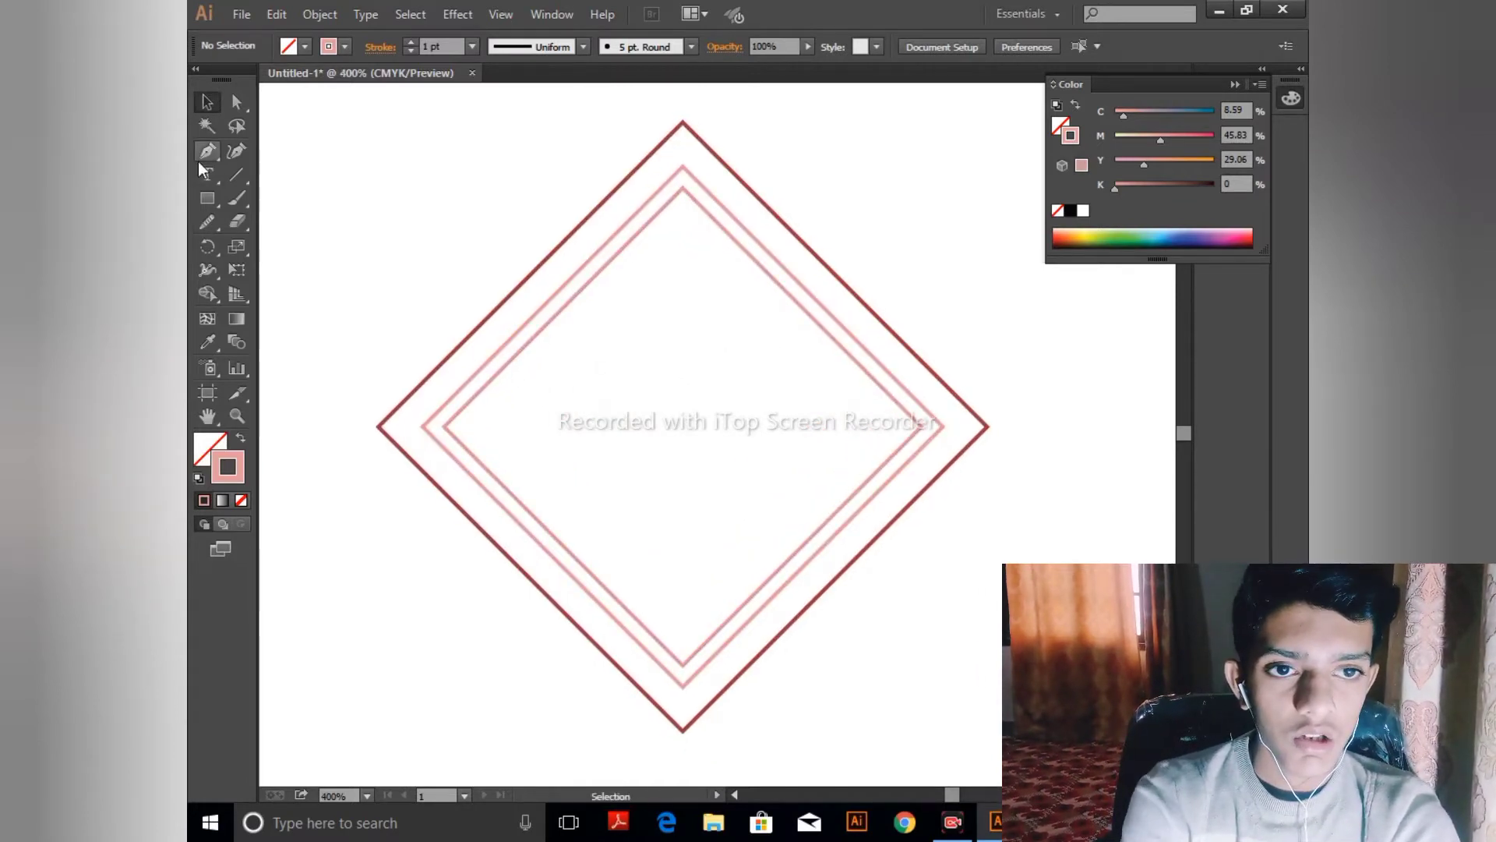
pyautogui.click(578, 293)
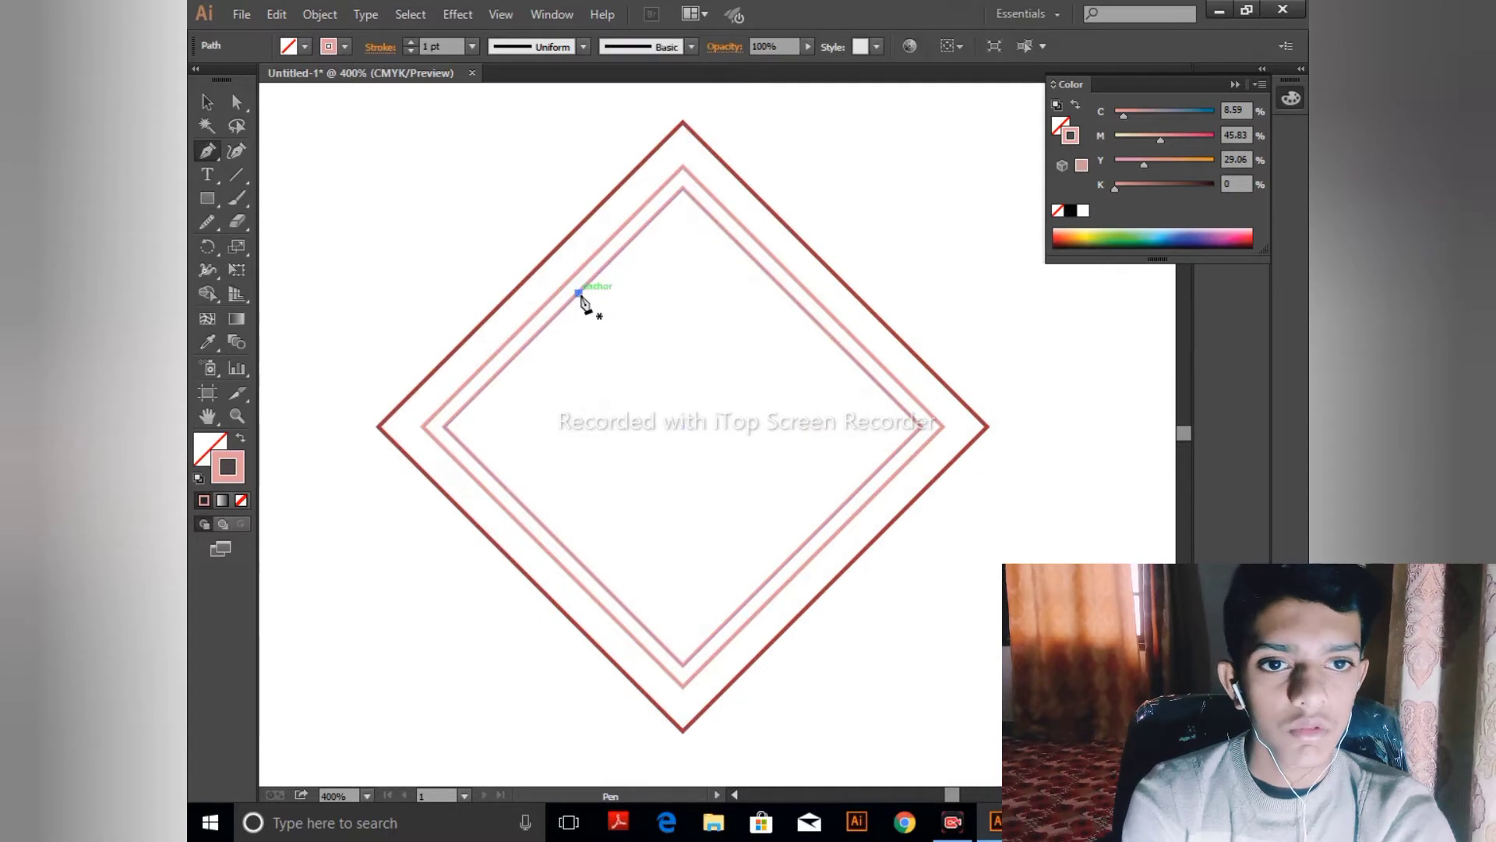
pyautogui.click(682, 210)
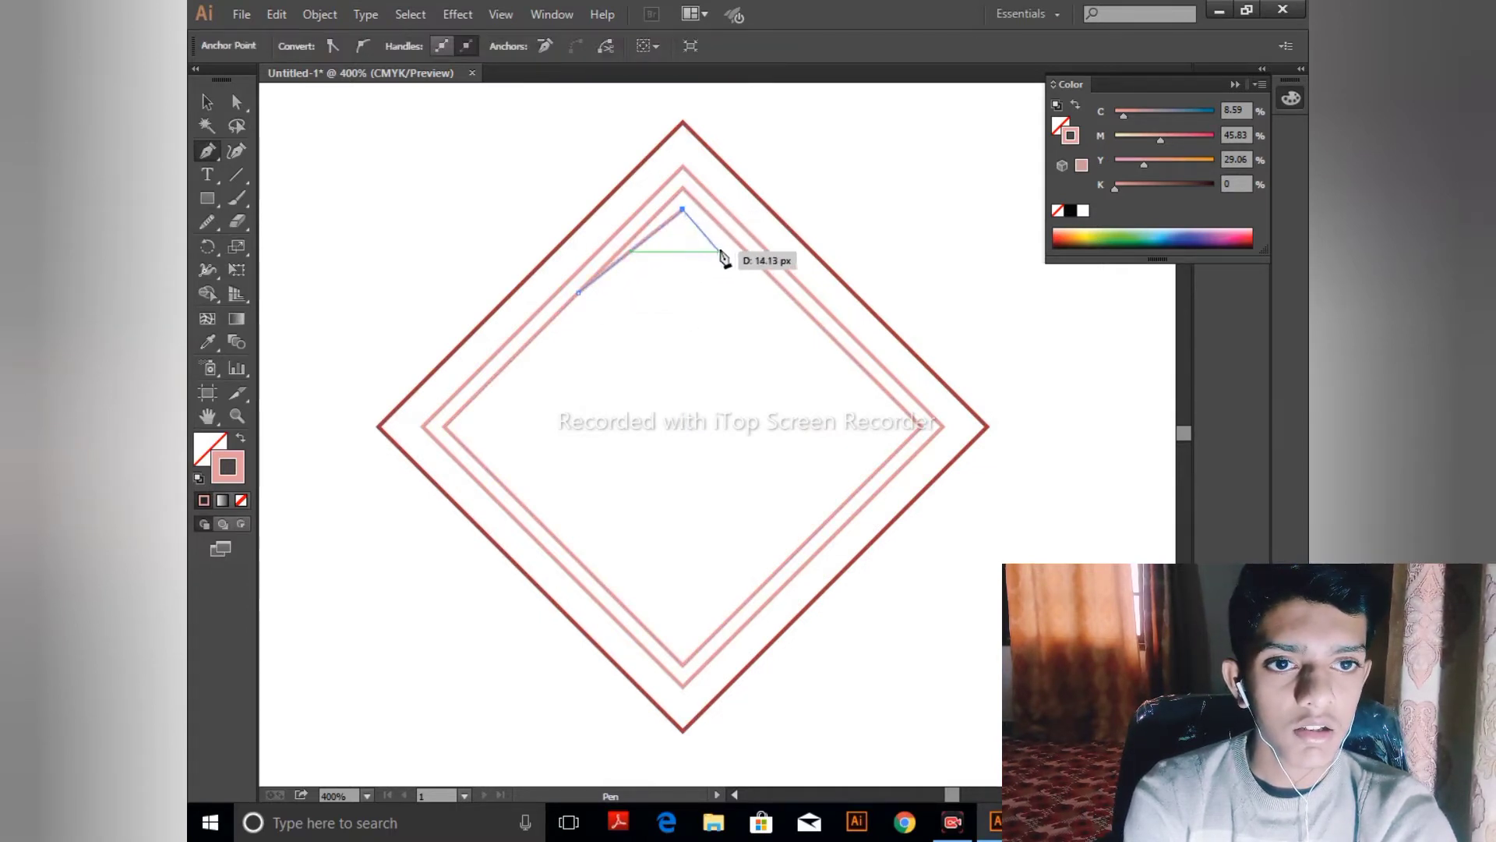
pyautogui.click(786, 294)
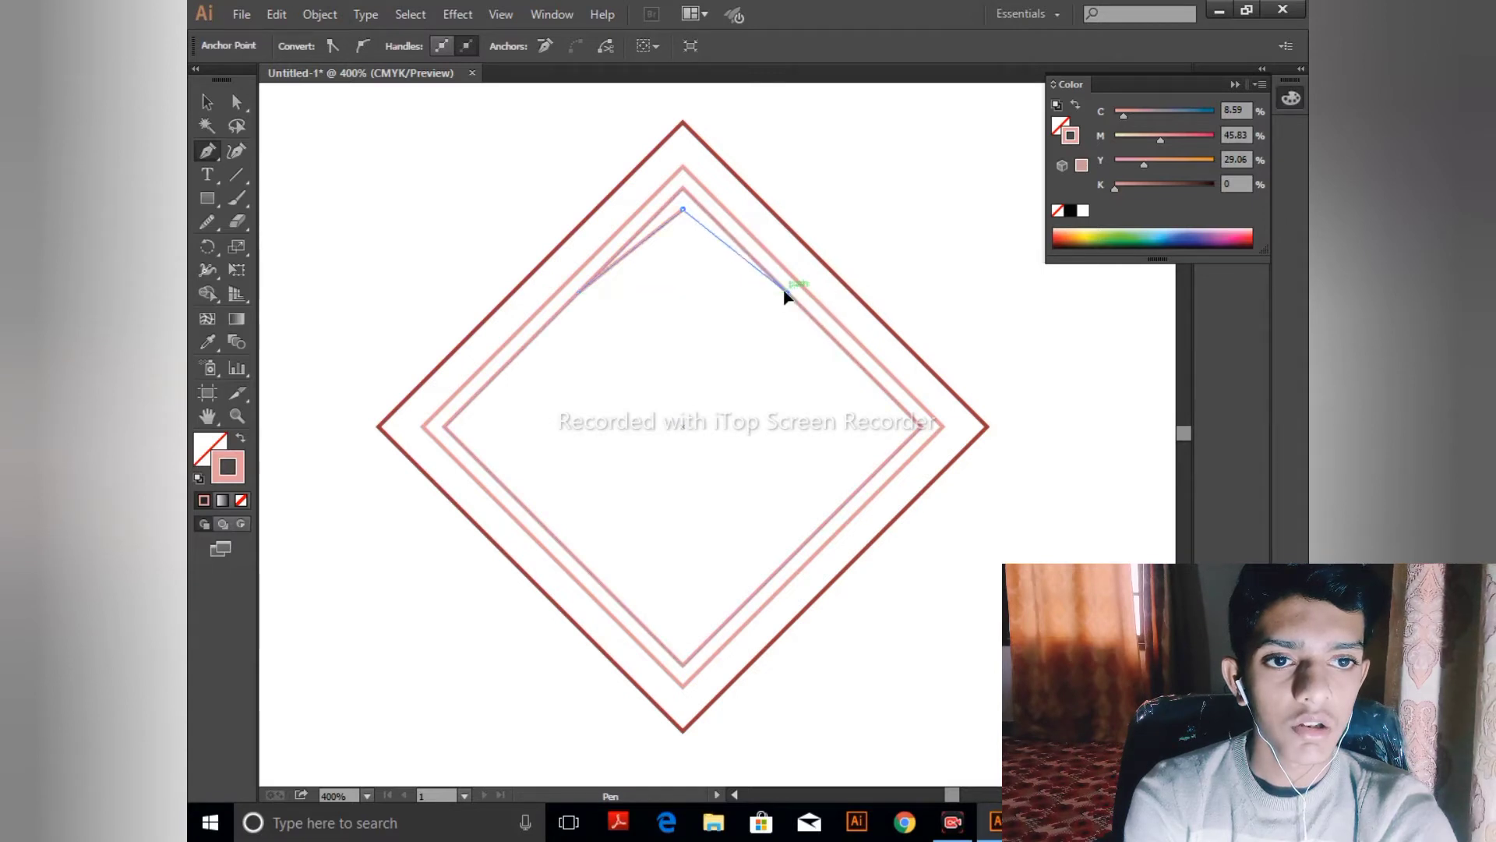
pyautogui.click(207, 102)
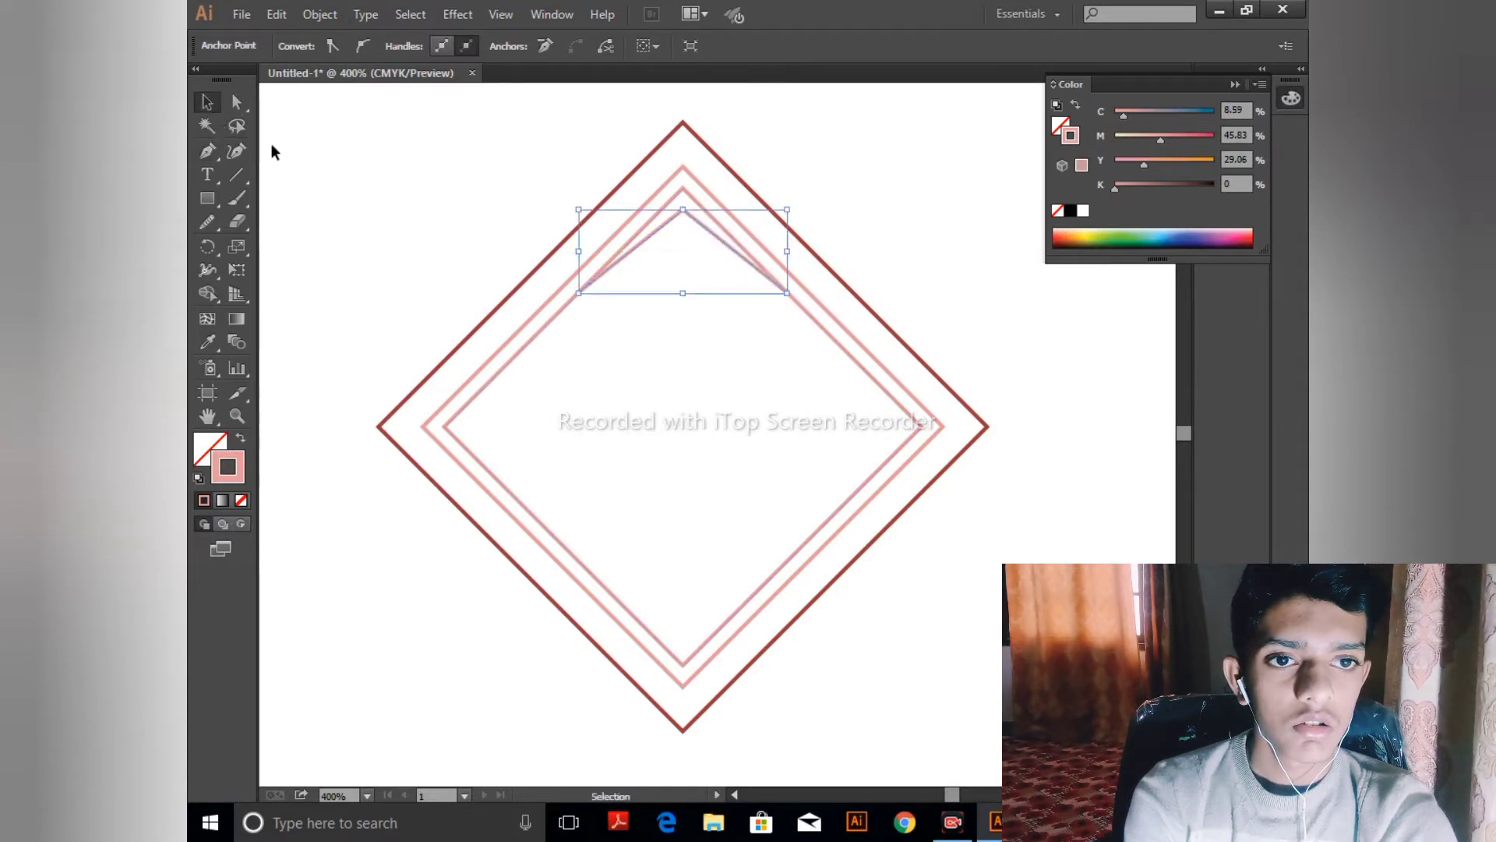
# - Draw a straight horizontal Pen line through the diamonds' side corners, extending past the outer diamond on both sides
pyautogui.click(279, 152)
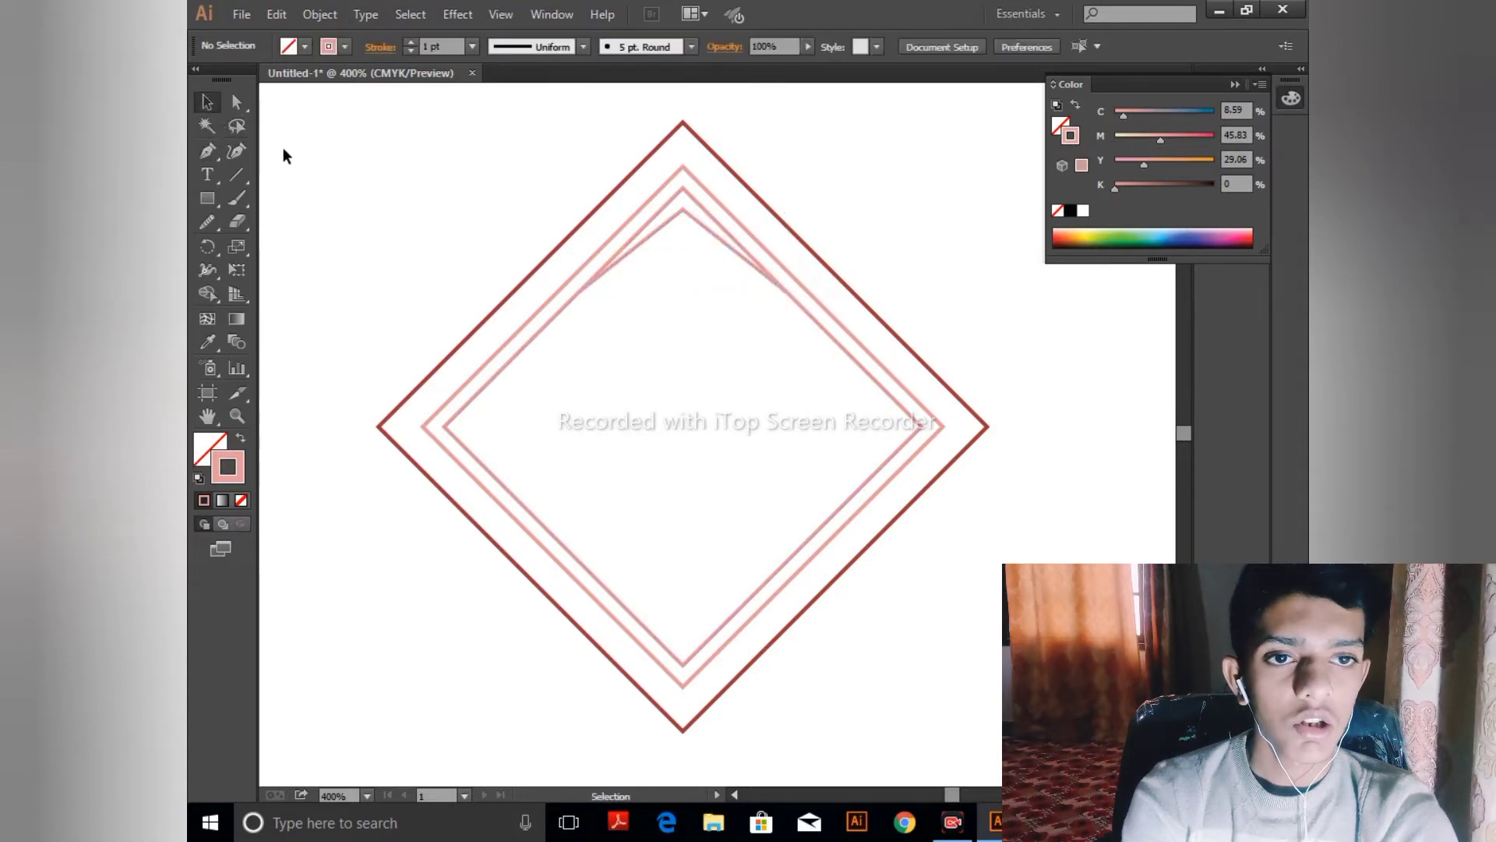
pyautogui.click(207, 150)
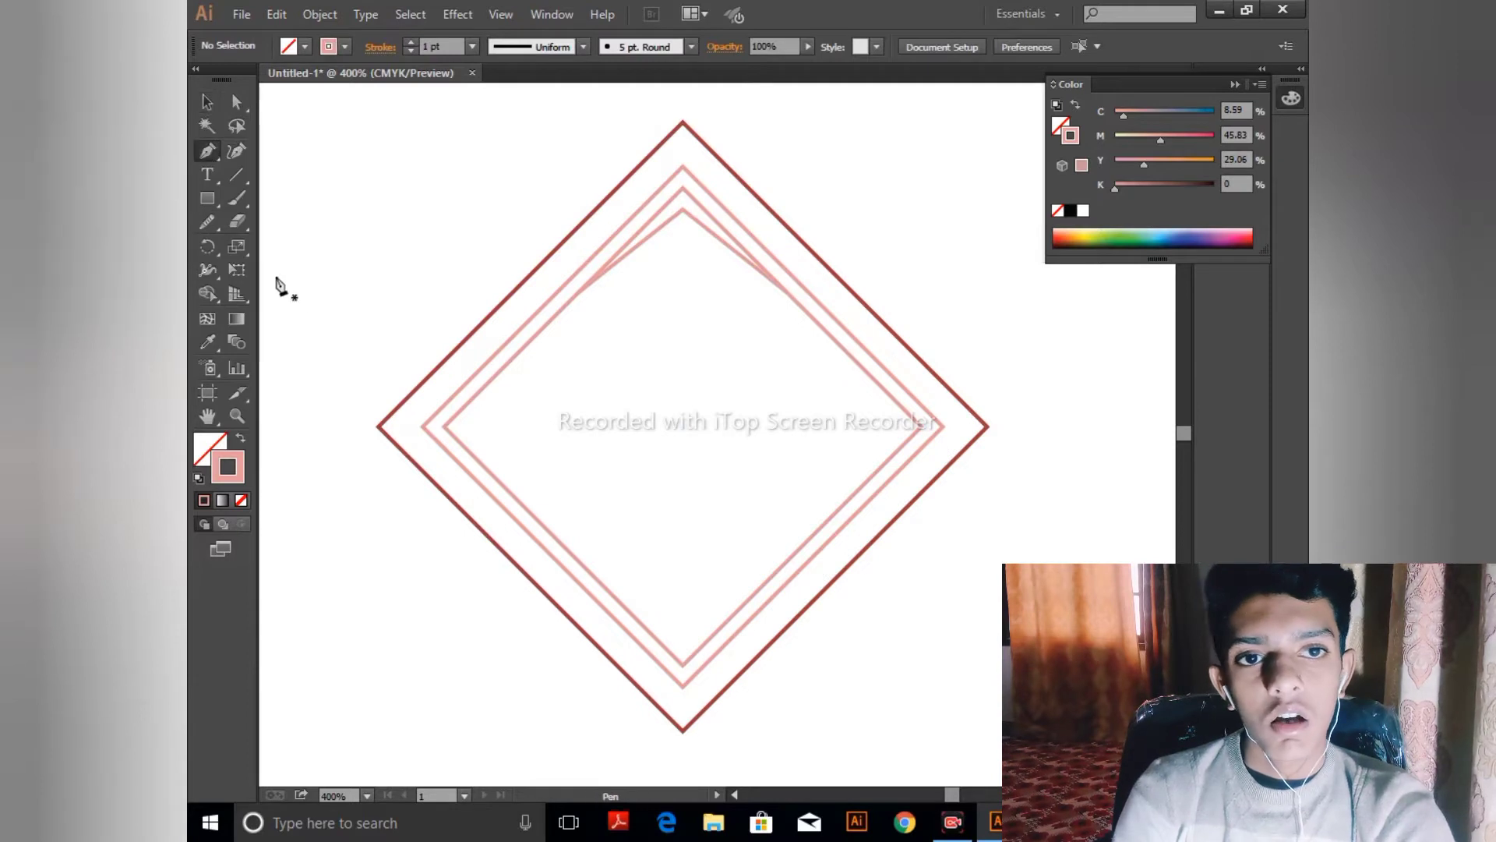
pyautogui.click(320, 426)
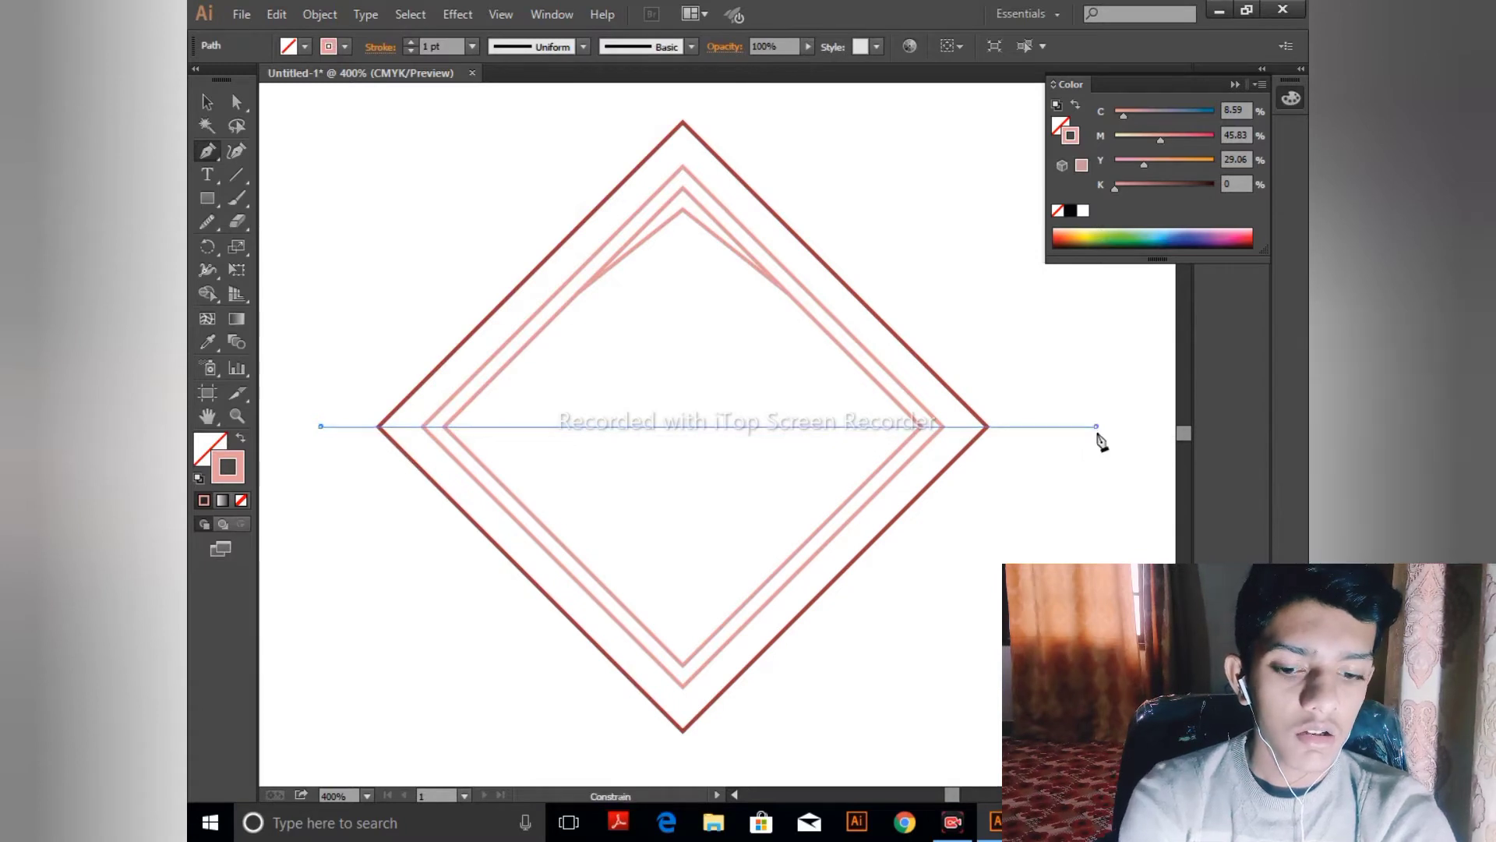
pyautogui.click(1096, 426)
pyautogui.click(207, 102)
pyautogui.click(428, 227)
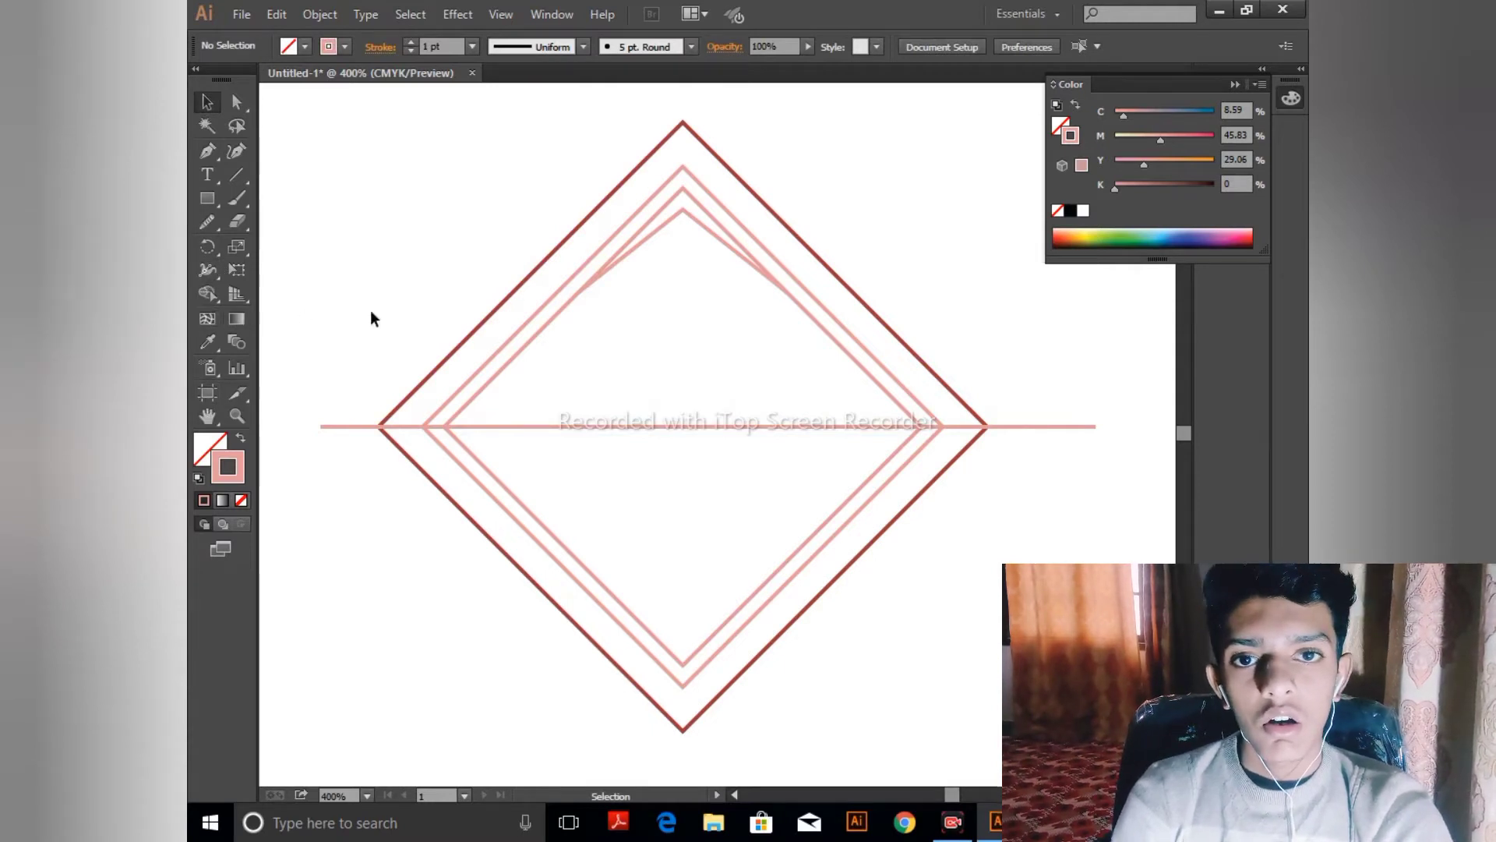
# - Use Shape Builder on the diamonds and roof path to fill the roof-peak sliver and outer band red, about C 17, M 99, Y 100, K 7
pyautogui.moveTo(639, 246); pyautogui.dragTo(795, 388)
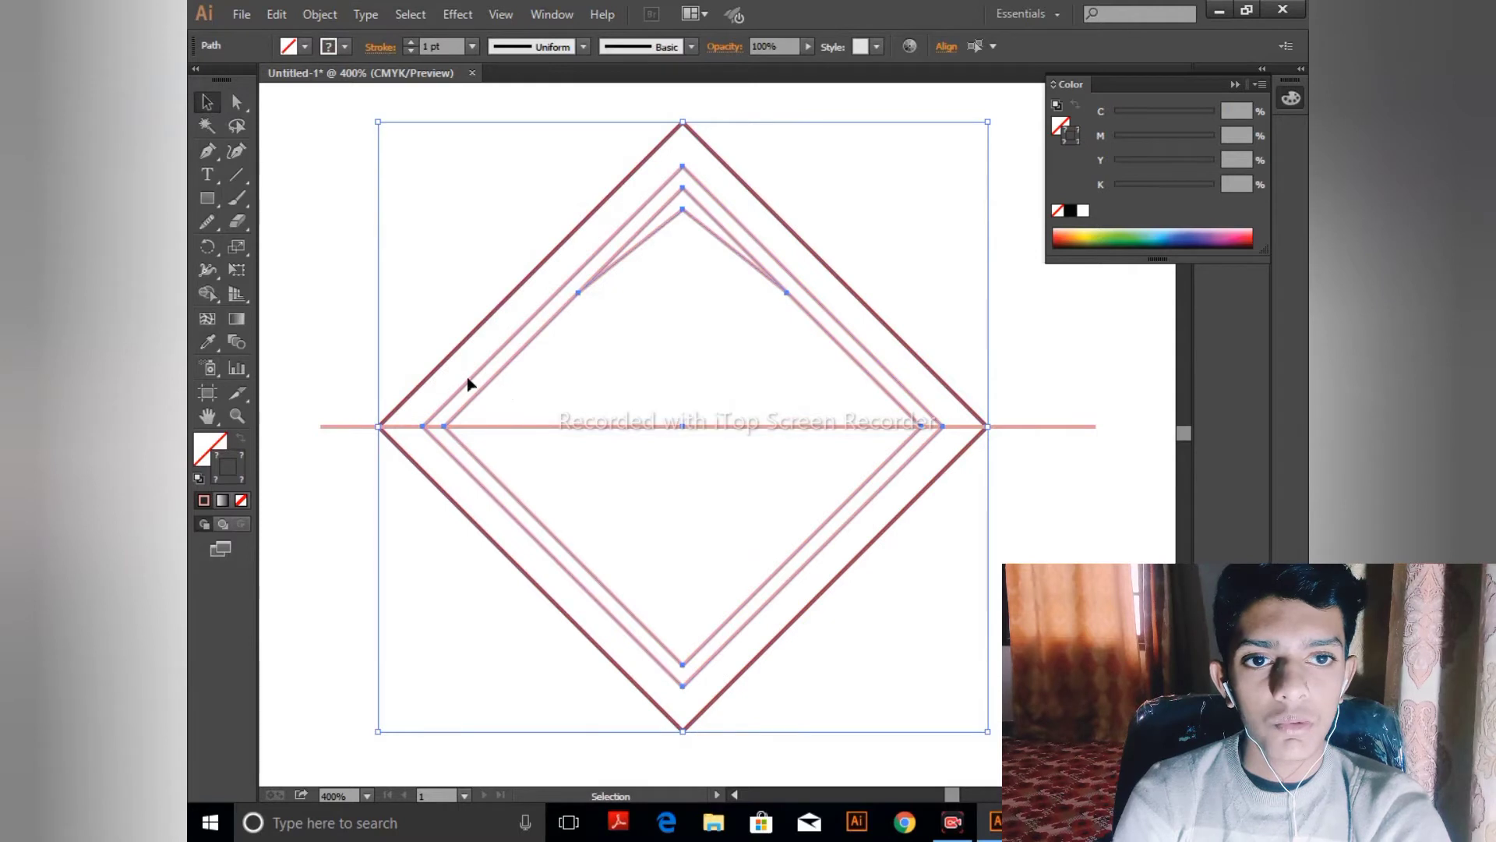
pyautogui.click(218, 295)
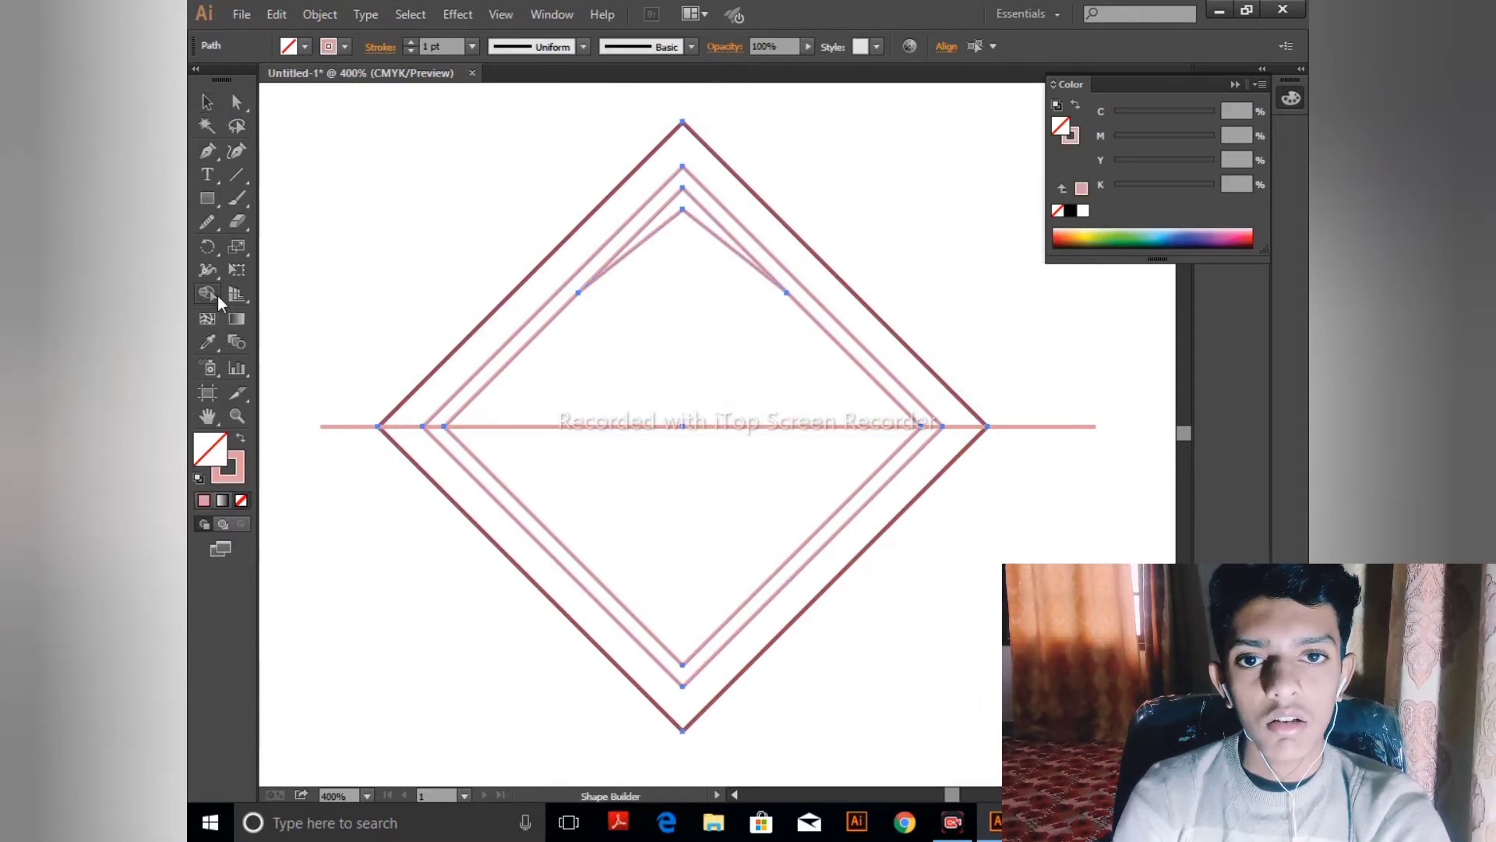
pyautogui.doubleClick(208, 451)
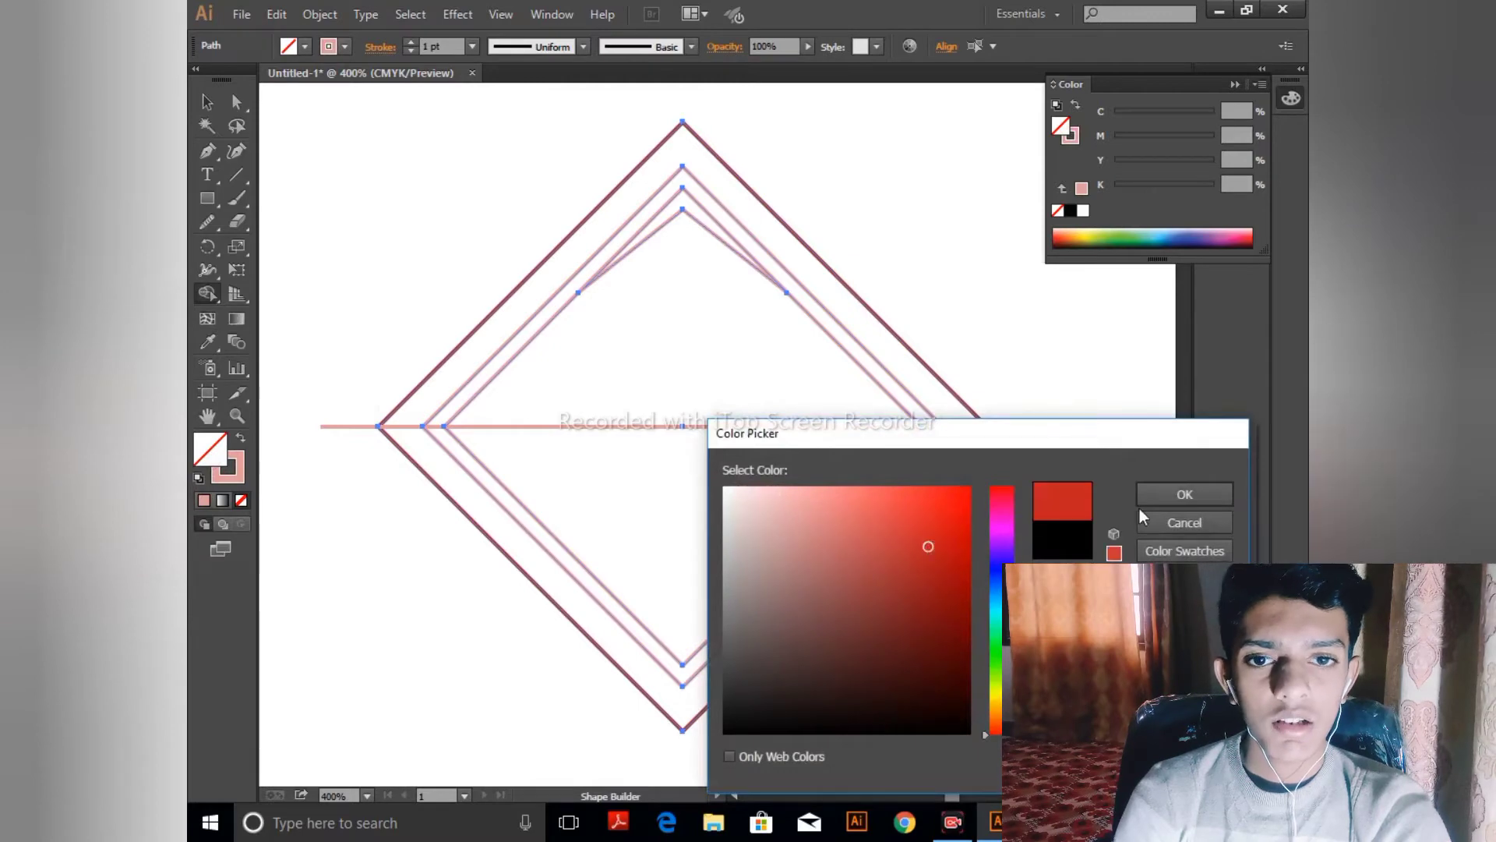
pyautogui.click(1168, 499)
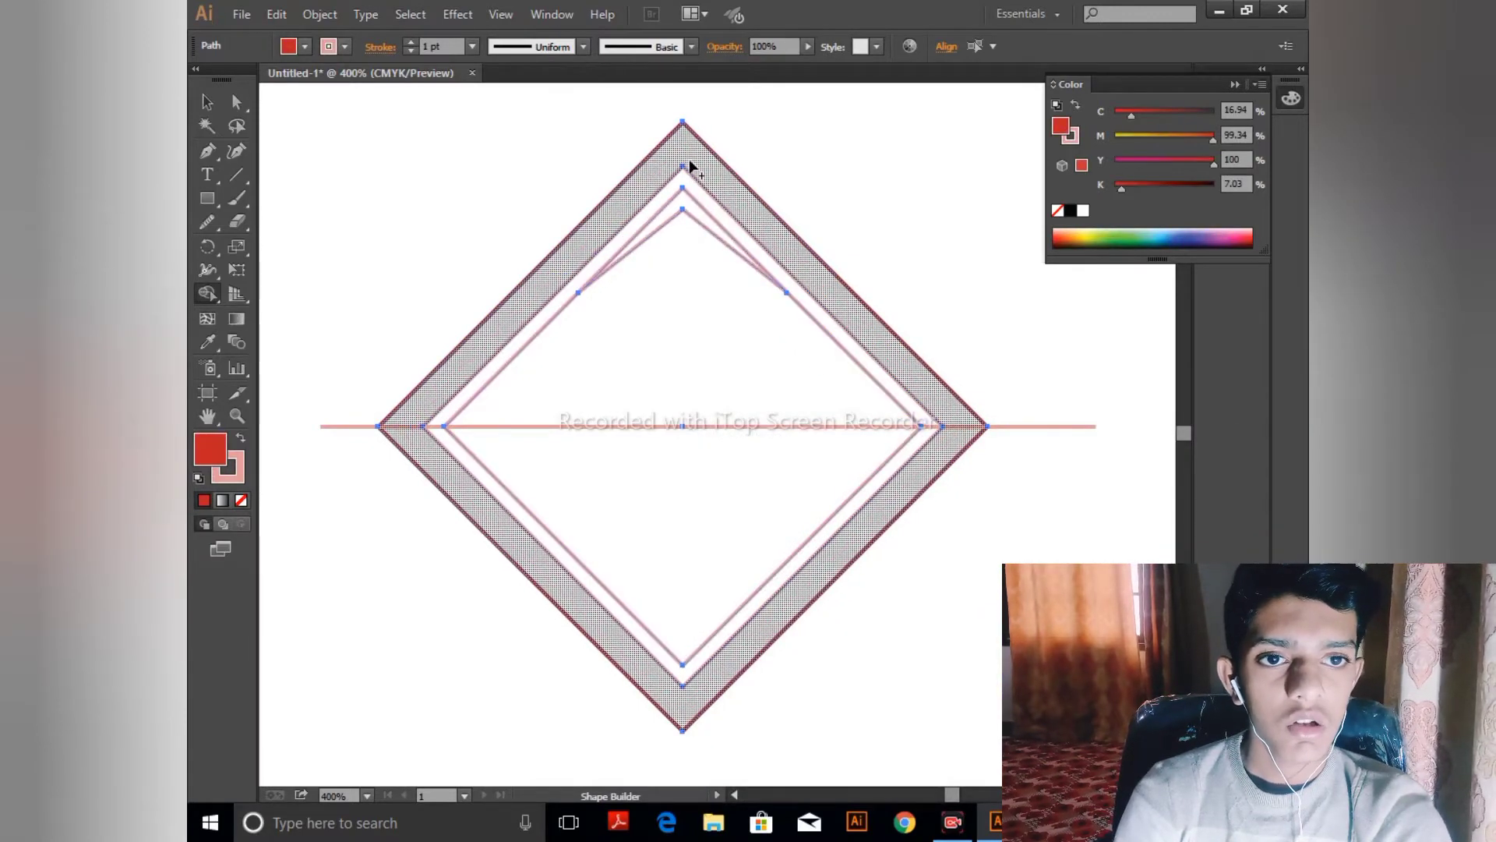
pyautogui.click(690, 214)
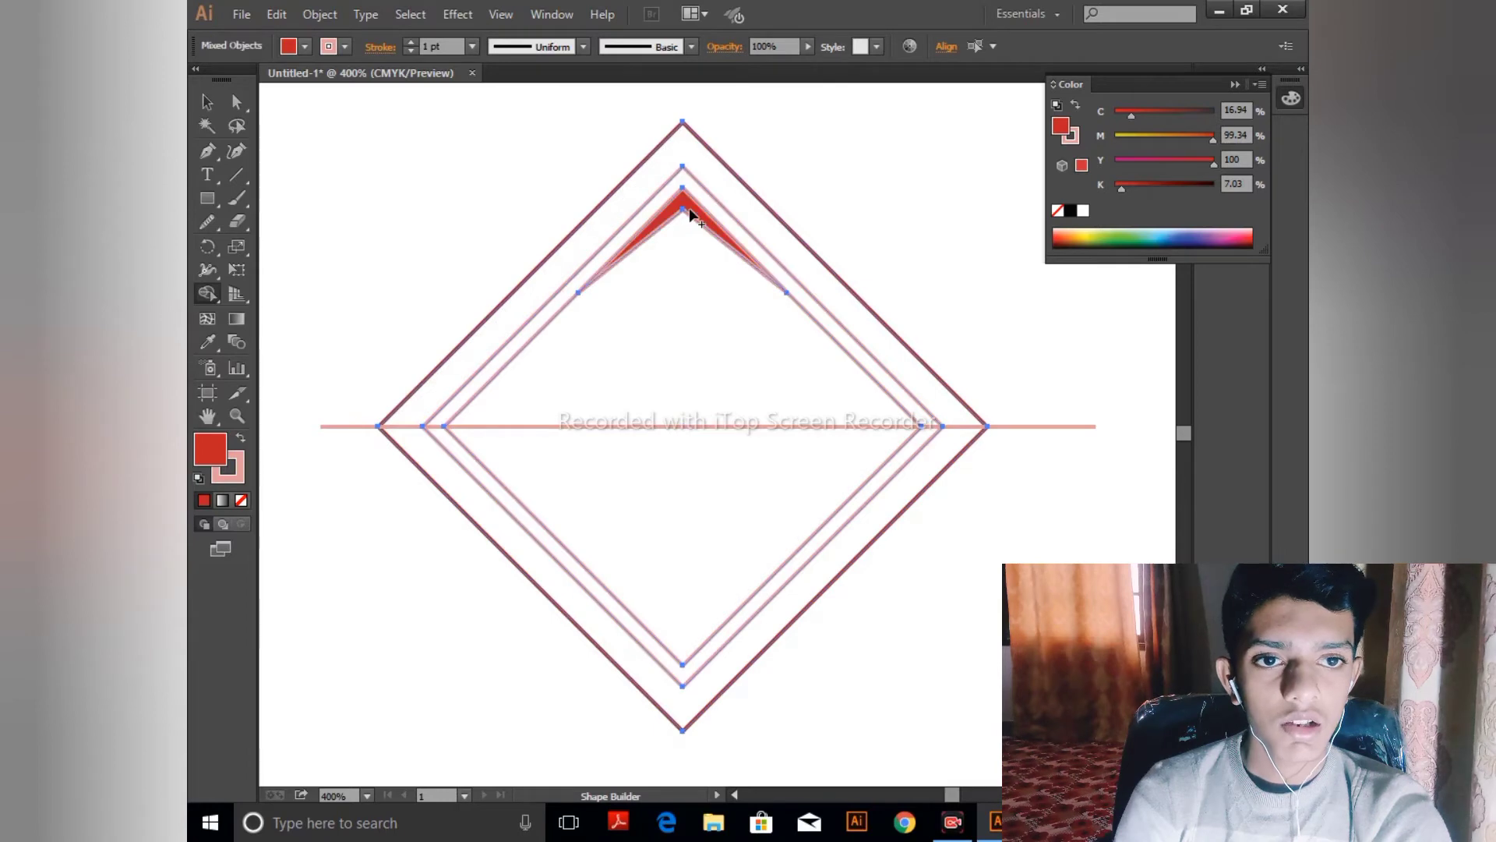
pyautogui.click(686, 144)
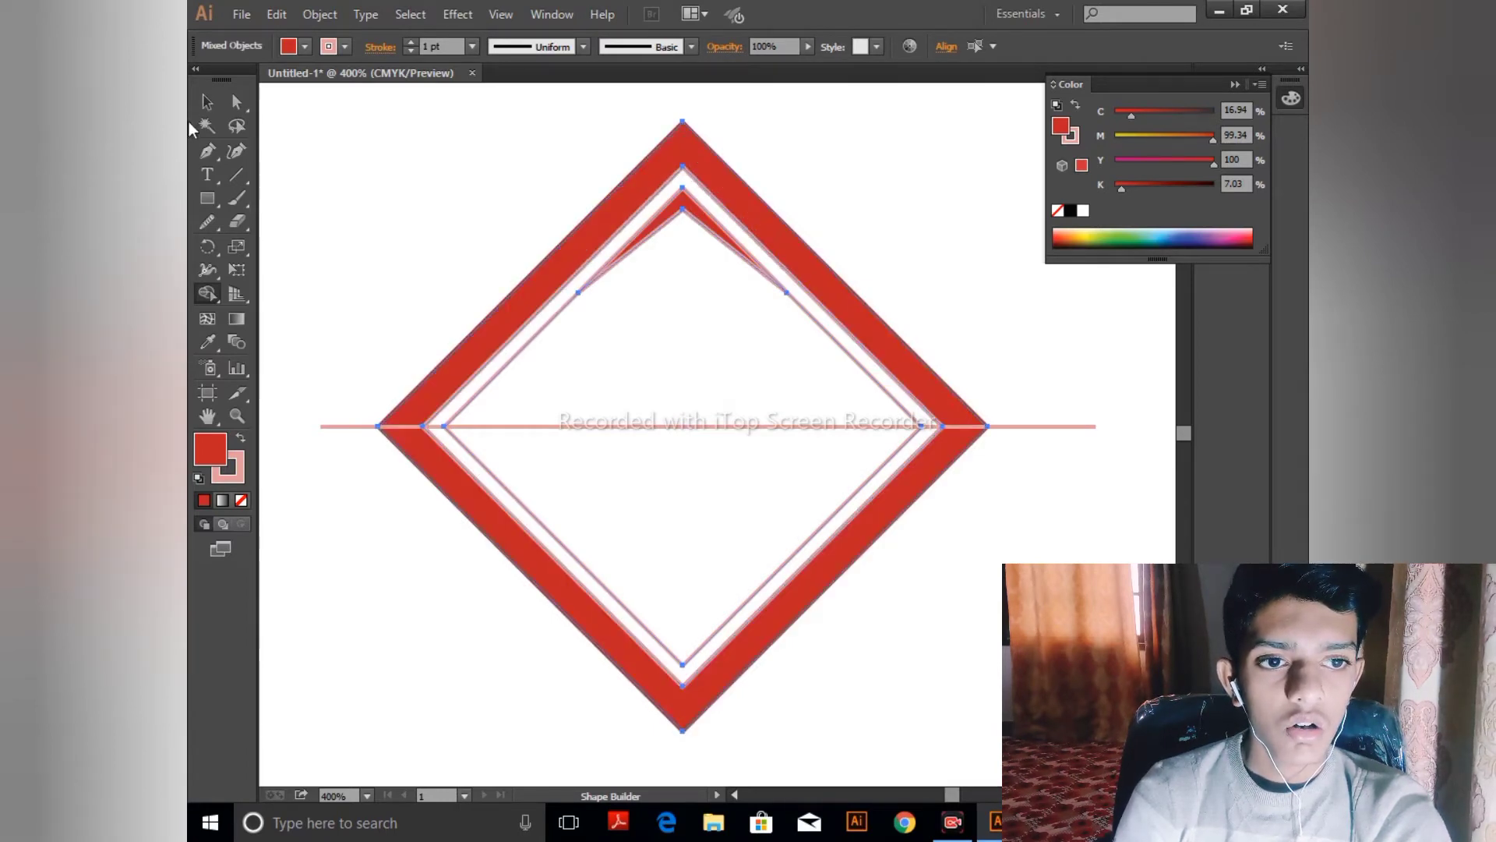
# - Try moving the red outer band away from the nested outlines, undoing each move
pyautogui.click(207, 101)
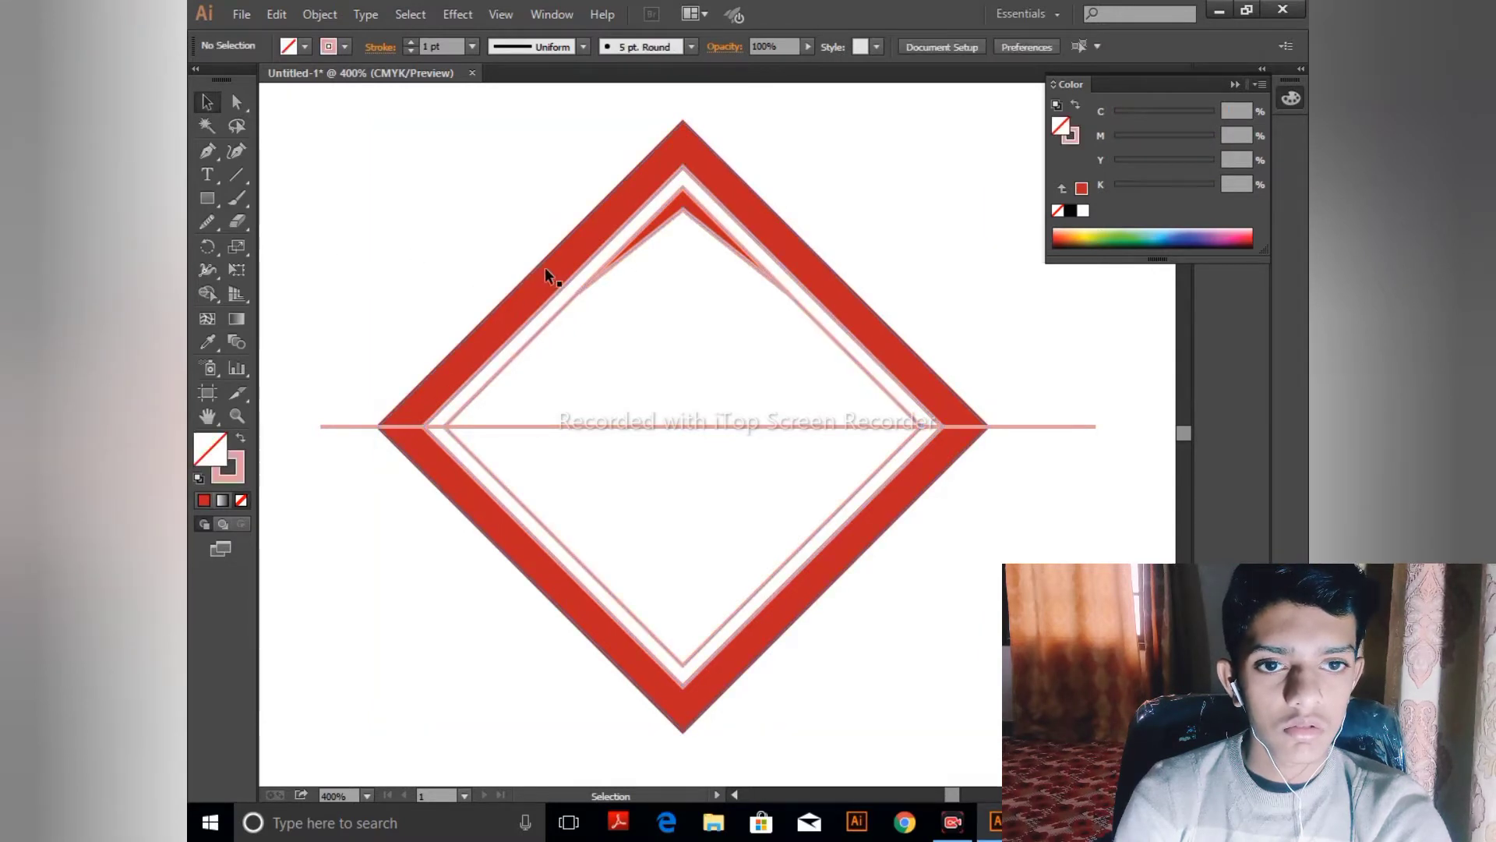
pyautogui.moveTo(544, 268); pyautogui.dragTo(499, 226)
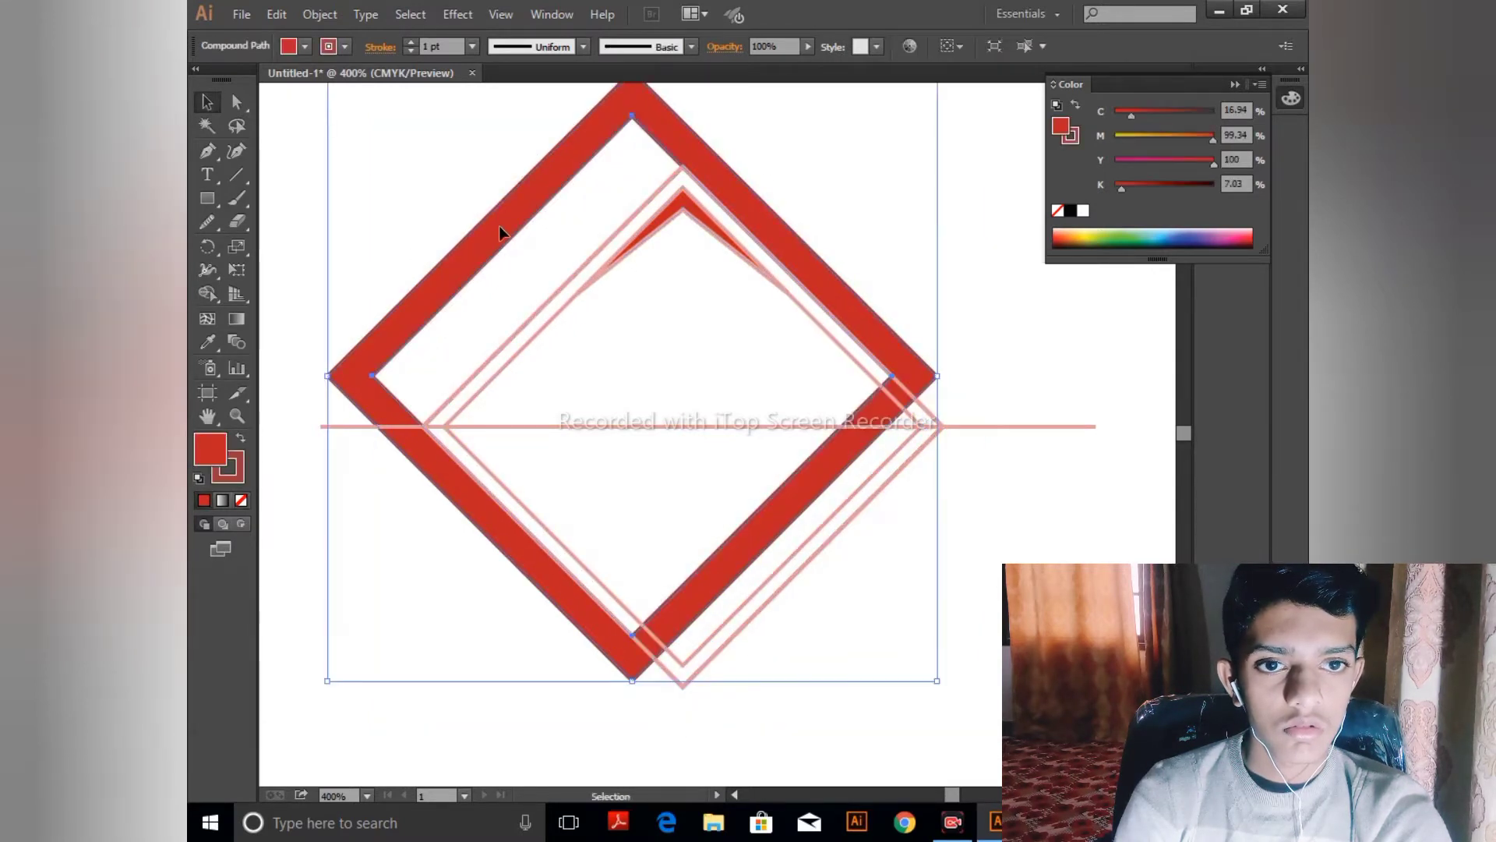
pyautogui.hotkey('ctrl', 'z')
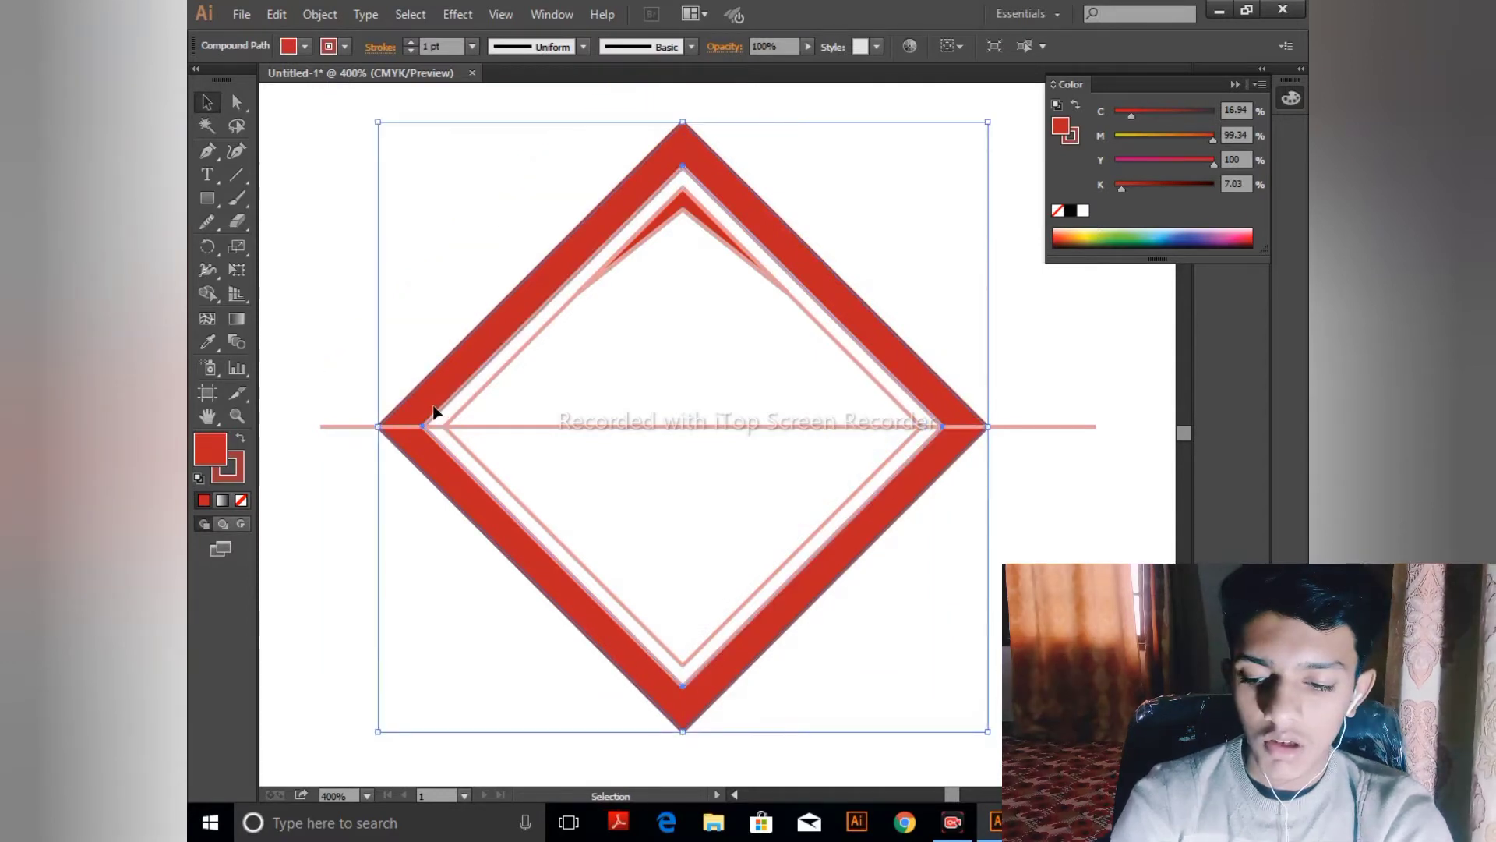
pyautogui.moveTo(410, 394); pyautogui.dragTo(411, 363)
pyautogui.press('ctrl')
pyautogui.hotkey('ctrl', 'z')
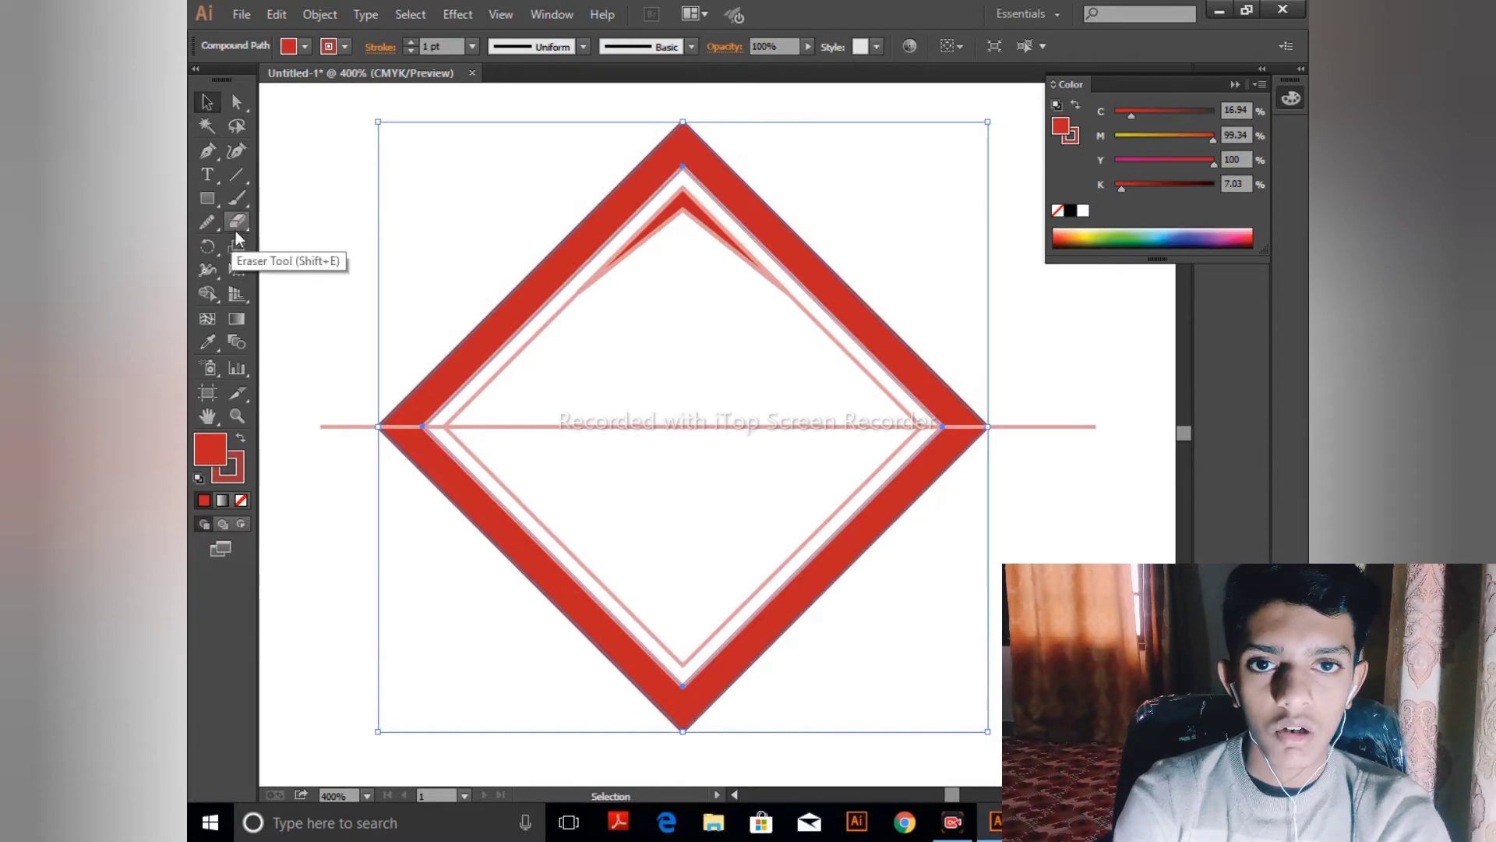
# - Get the Scissors tool ready at the left corner of the red band
pyautogui.moveTo(231, 234); pyautogui.dragTo(312, 241)
pyautogui.hotkey('ctrl', '+')
pyautogui.hotkey('ctrl', '+')
pyautogui.hotkey('ctrl', '+')
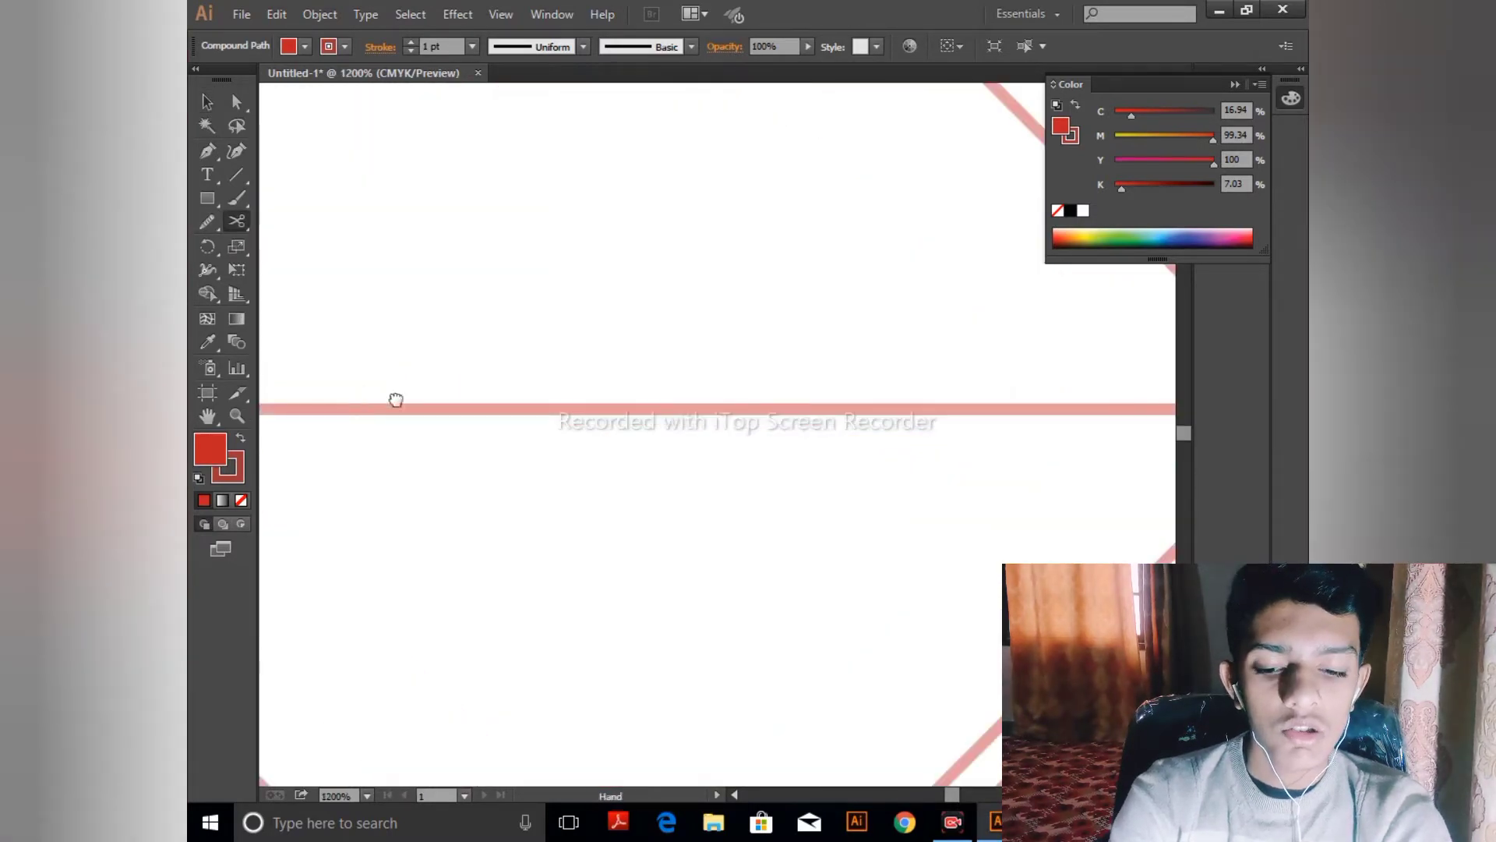
pyautogui.moveTo(396, 400); pyautogui.dragTo(779, 353)
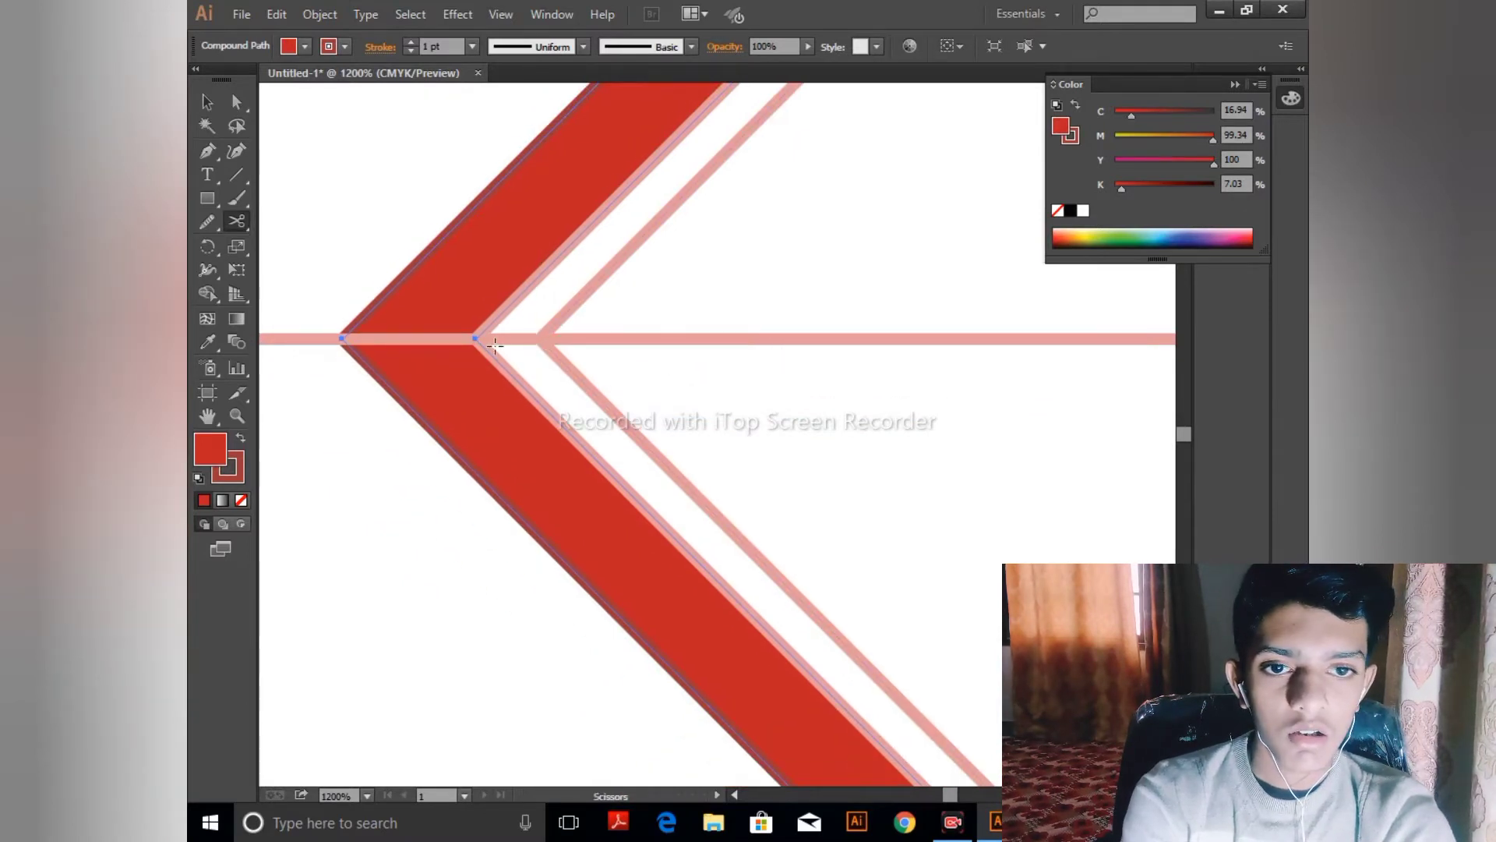
pyautogui.hotkey('ctrl', 'a')
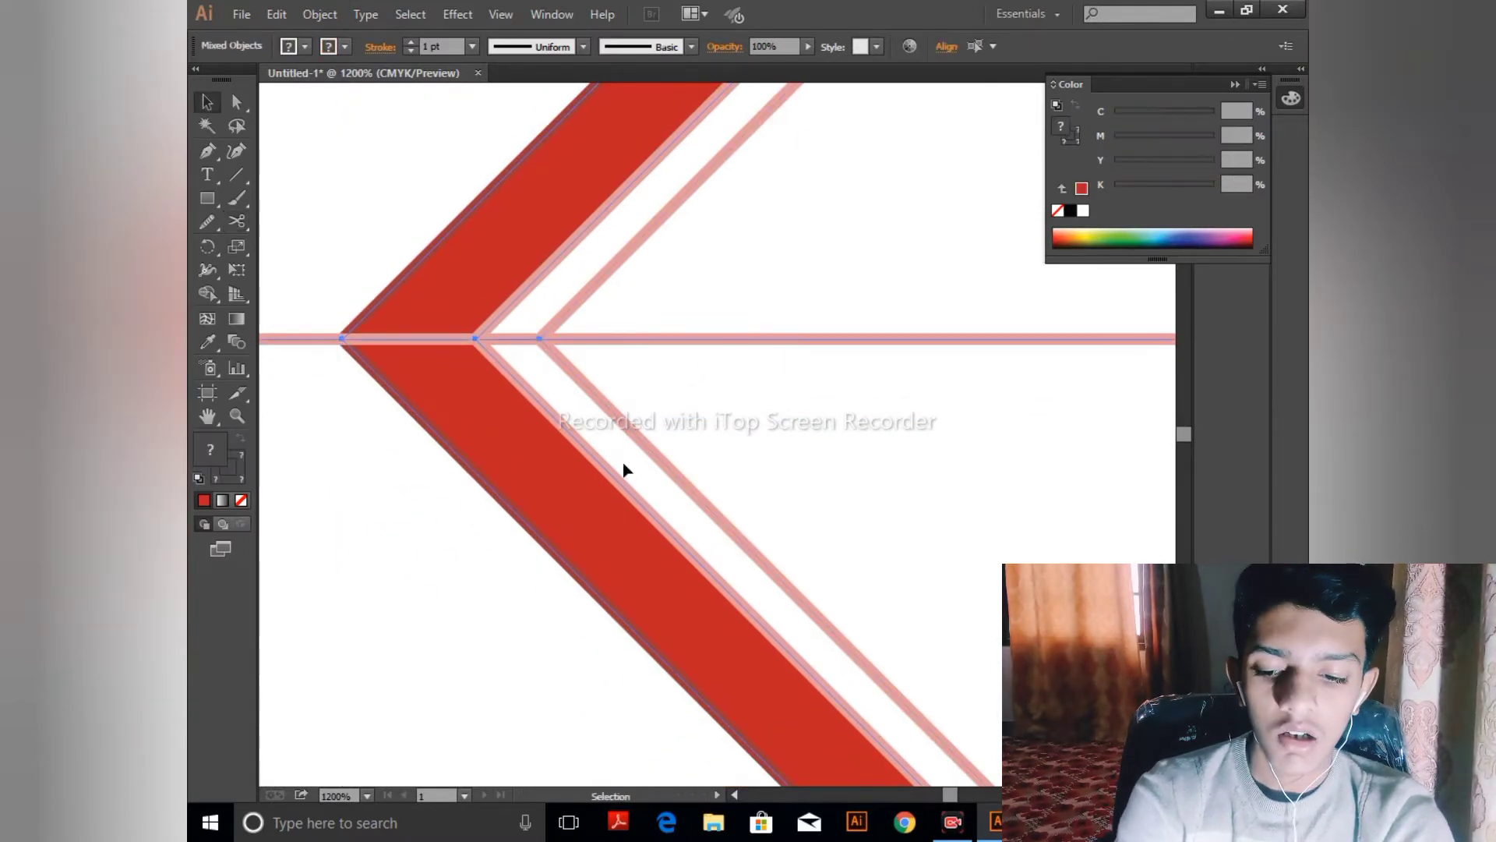
pyautogui.moveTo(650, 337); pyautogui.dragTo(644, 487)
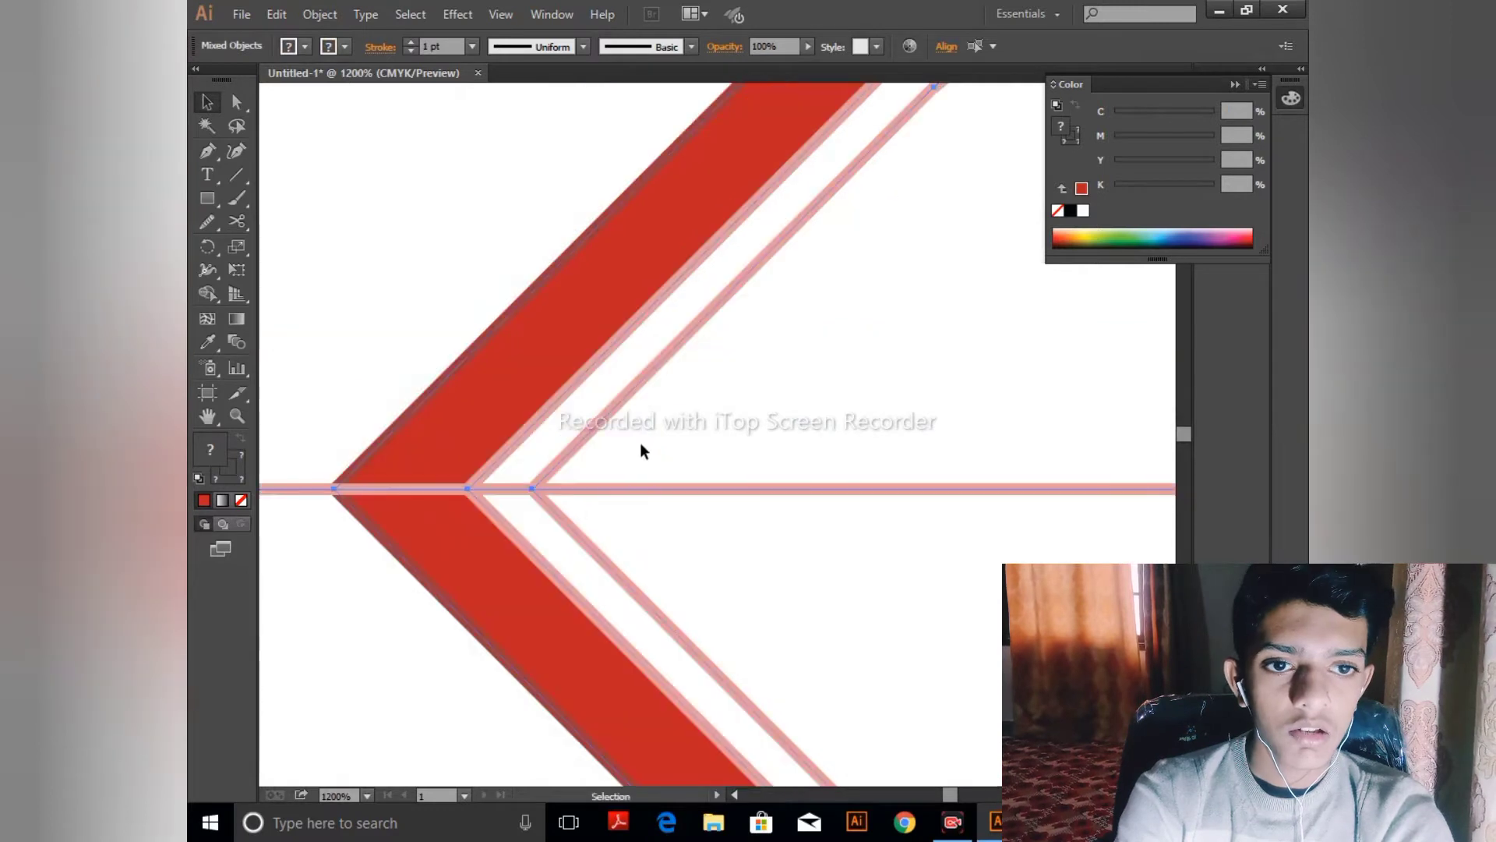
pyautogui.hotkey('ctrl', 'z')
pyautogui.click(373, 487)
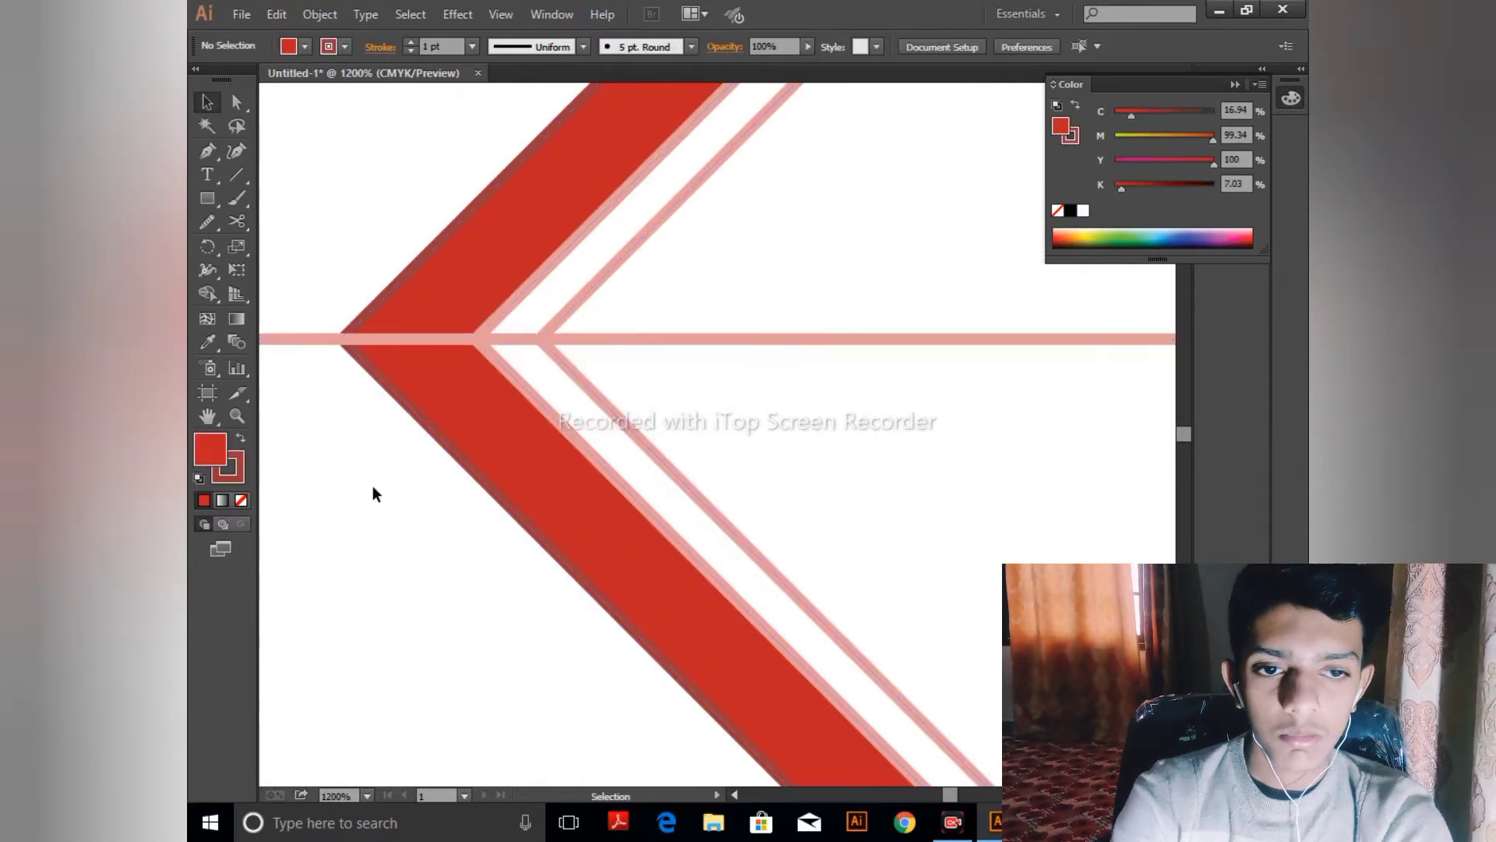
# - Move the horizontal line down clear of the side corners and cut the red band's outer and inner left corner anchors with Scissors
pyautogui.moveTo(729, 340); pyautogui.dragTo(712, 507)
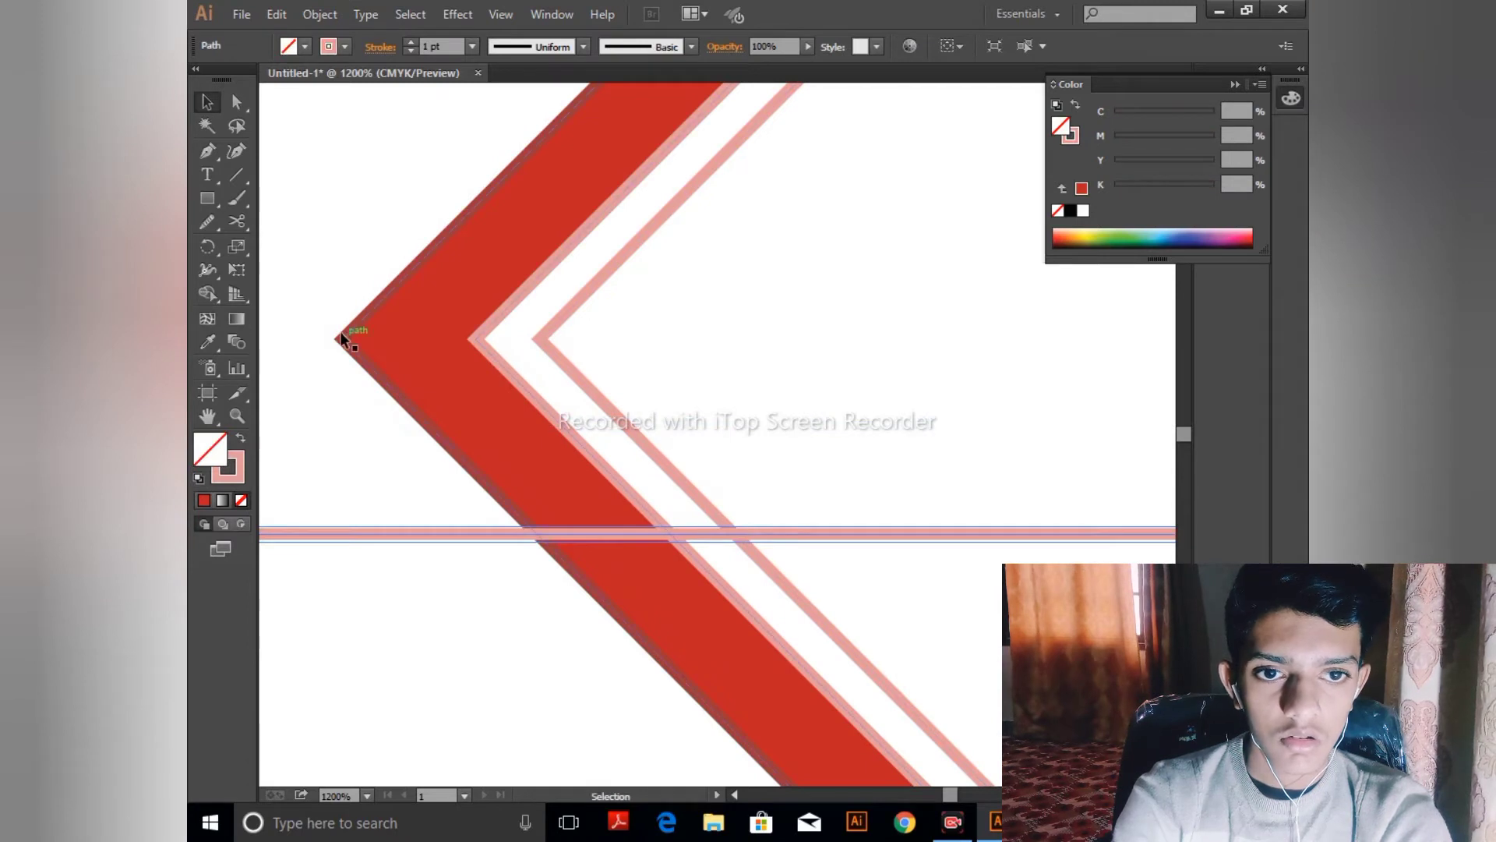
pyautogui.press('c')
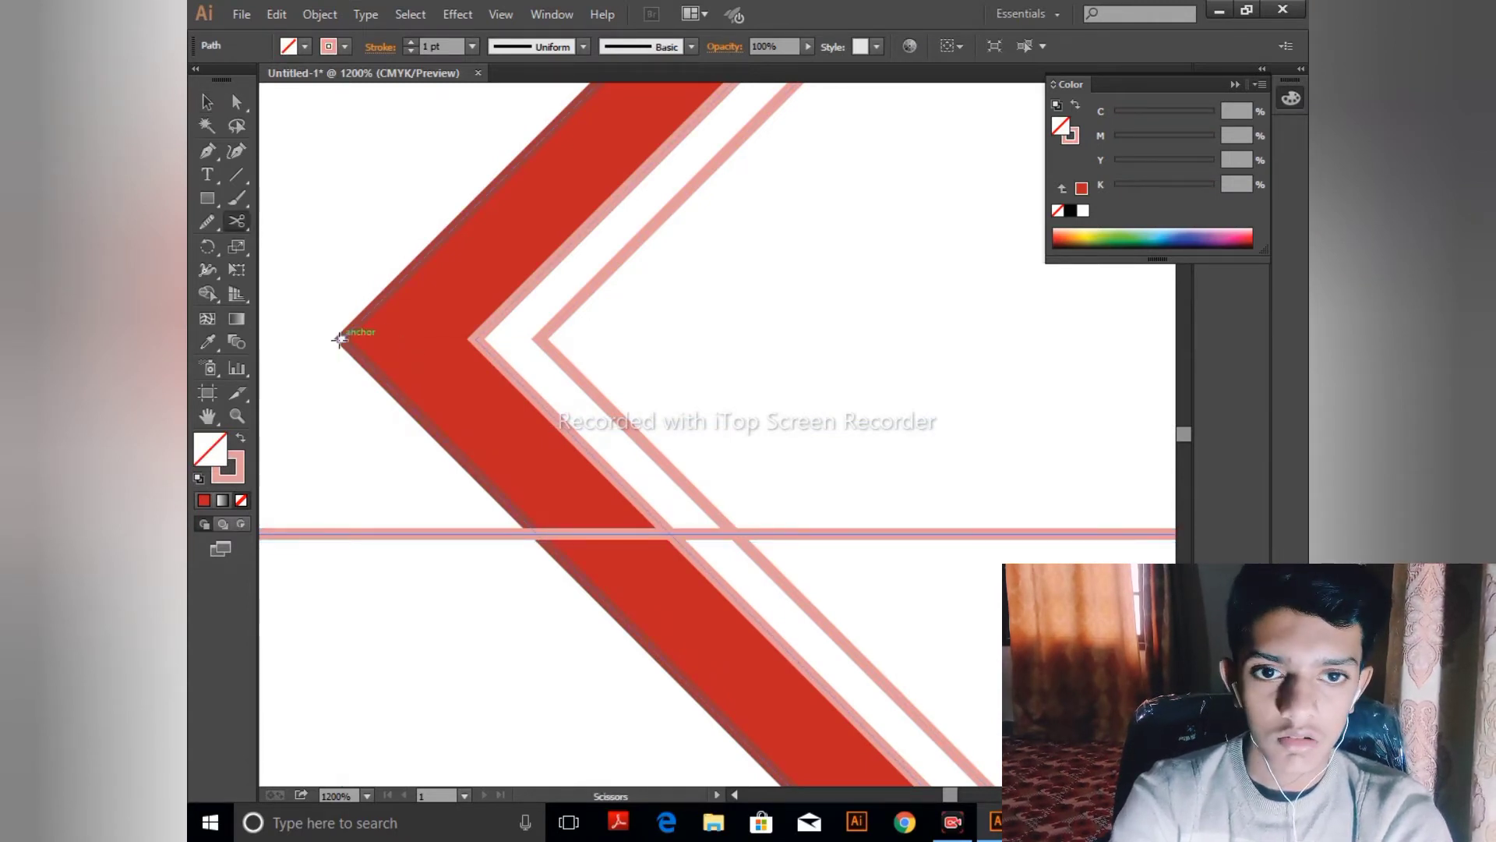
pyautogui.click(340, 339)
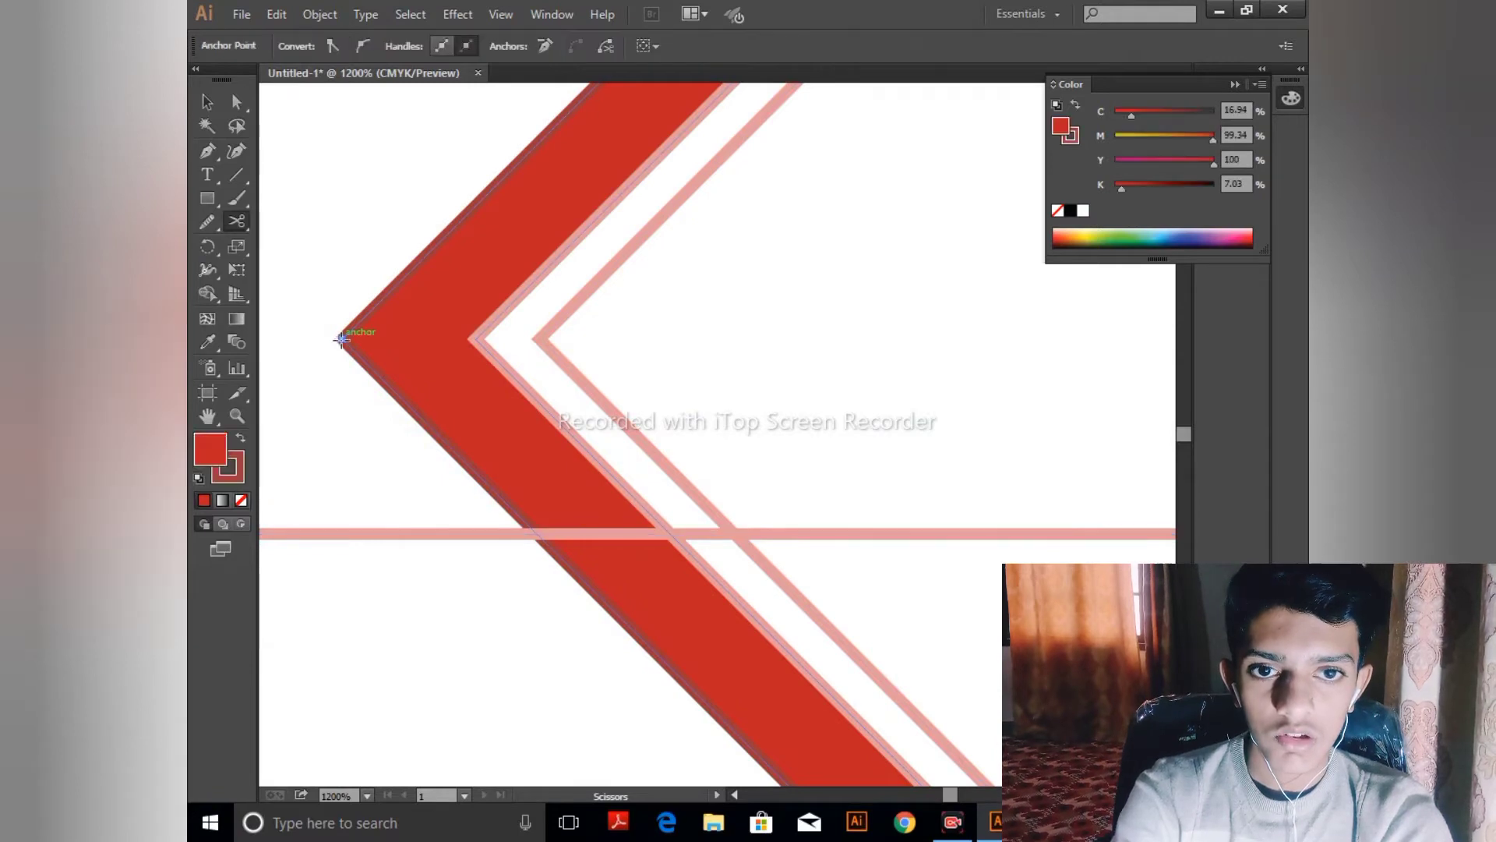
pyautogui.click(474, 339)
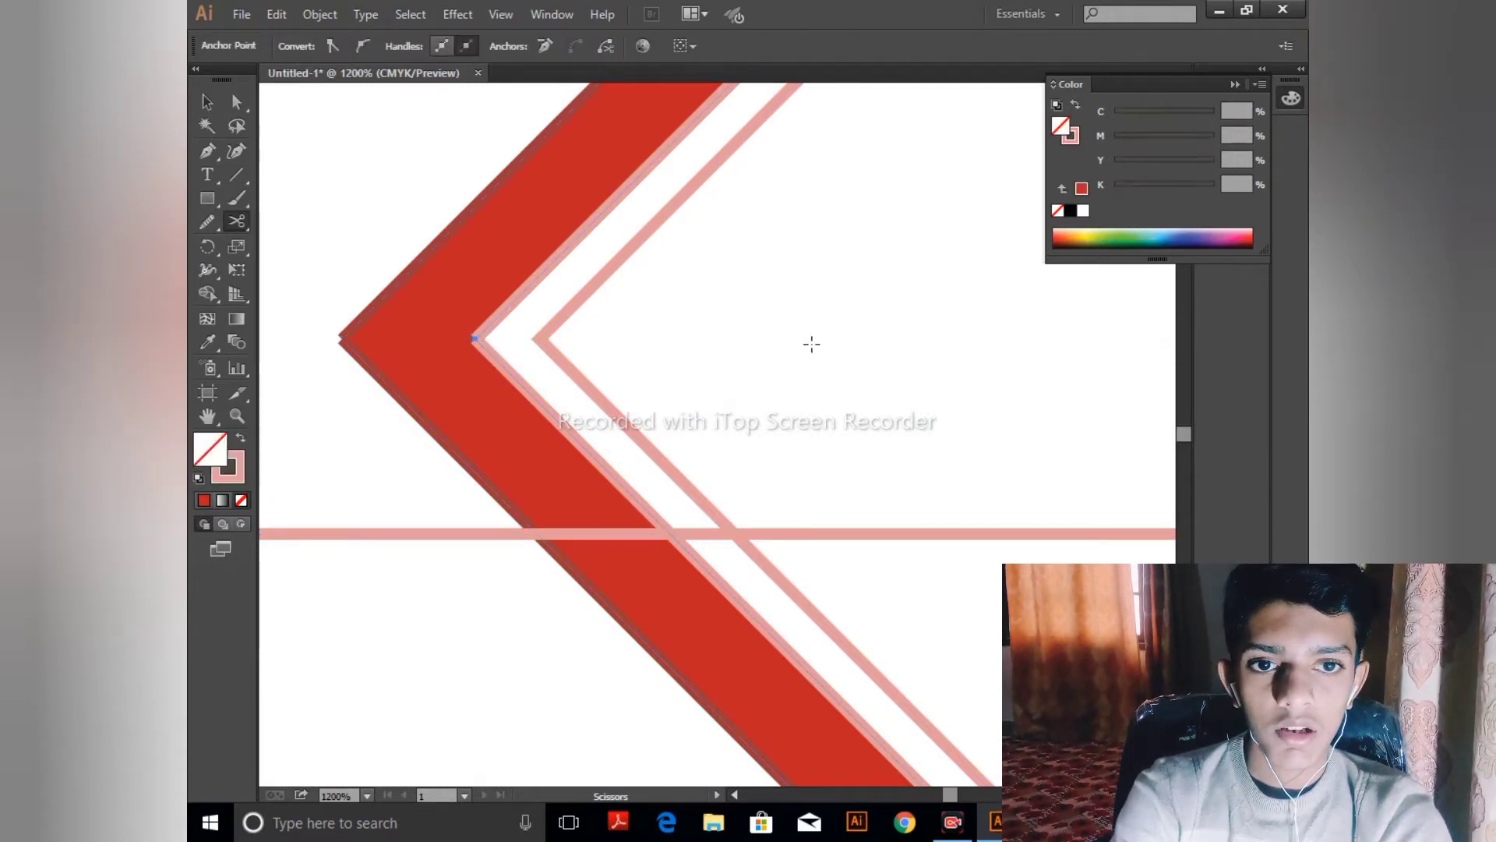
# - Cut the red band at its outer right corner anchor with the Scissors tool
pyautogui.moveTo(872, 340); pyautogui.dragTo(356, 348)
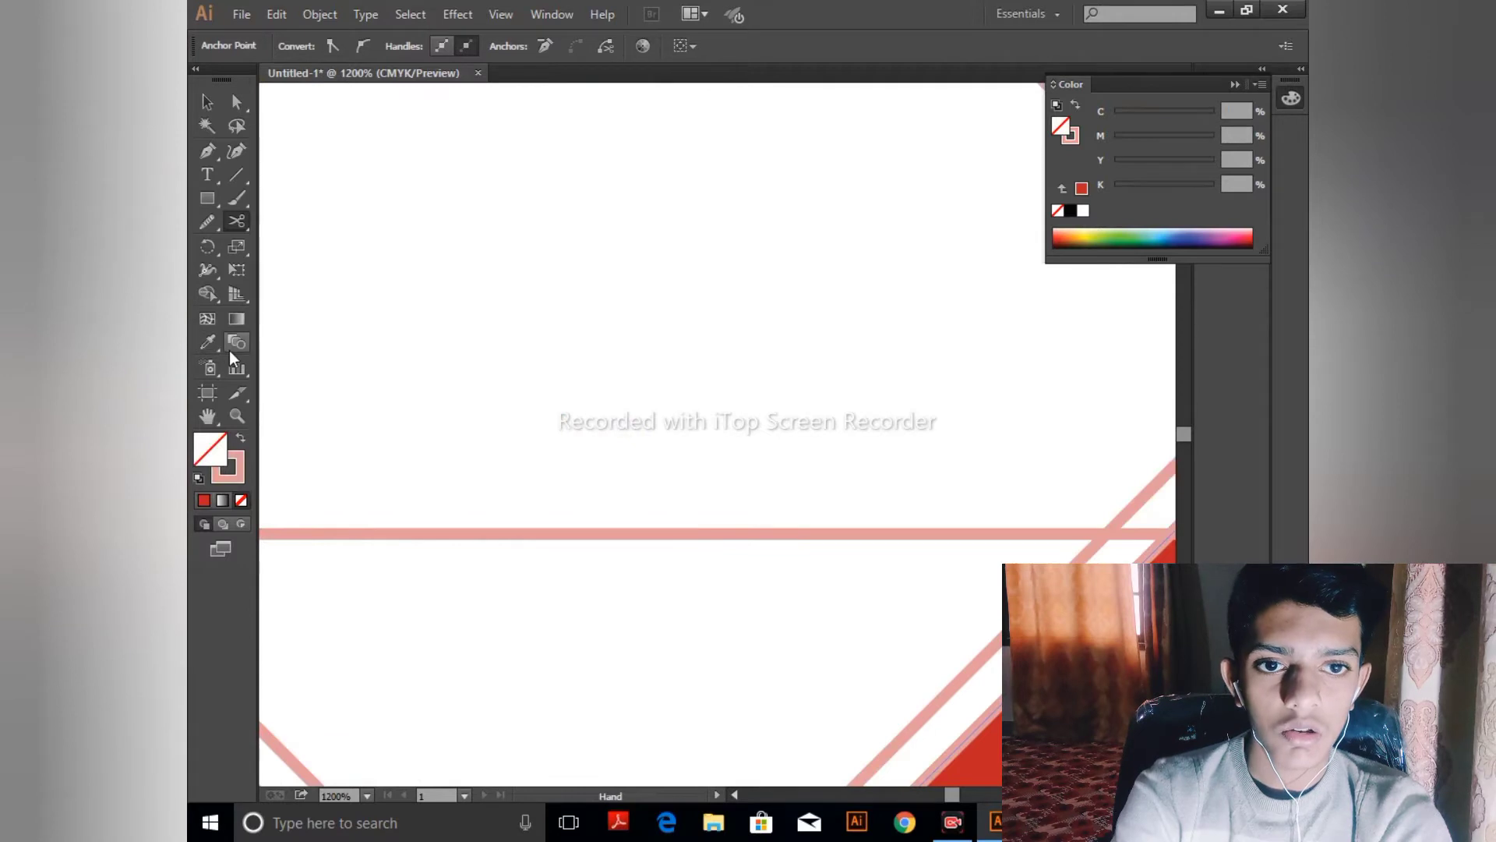
pyautogui.hotkey('ctrl', '-')
pyautogui.hotkey('ctrl', '-')
pyautogui.hotkey('ctrl', '+')
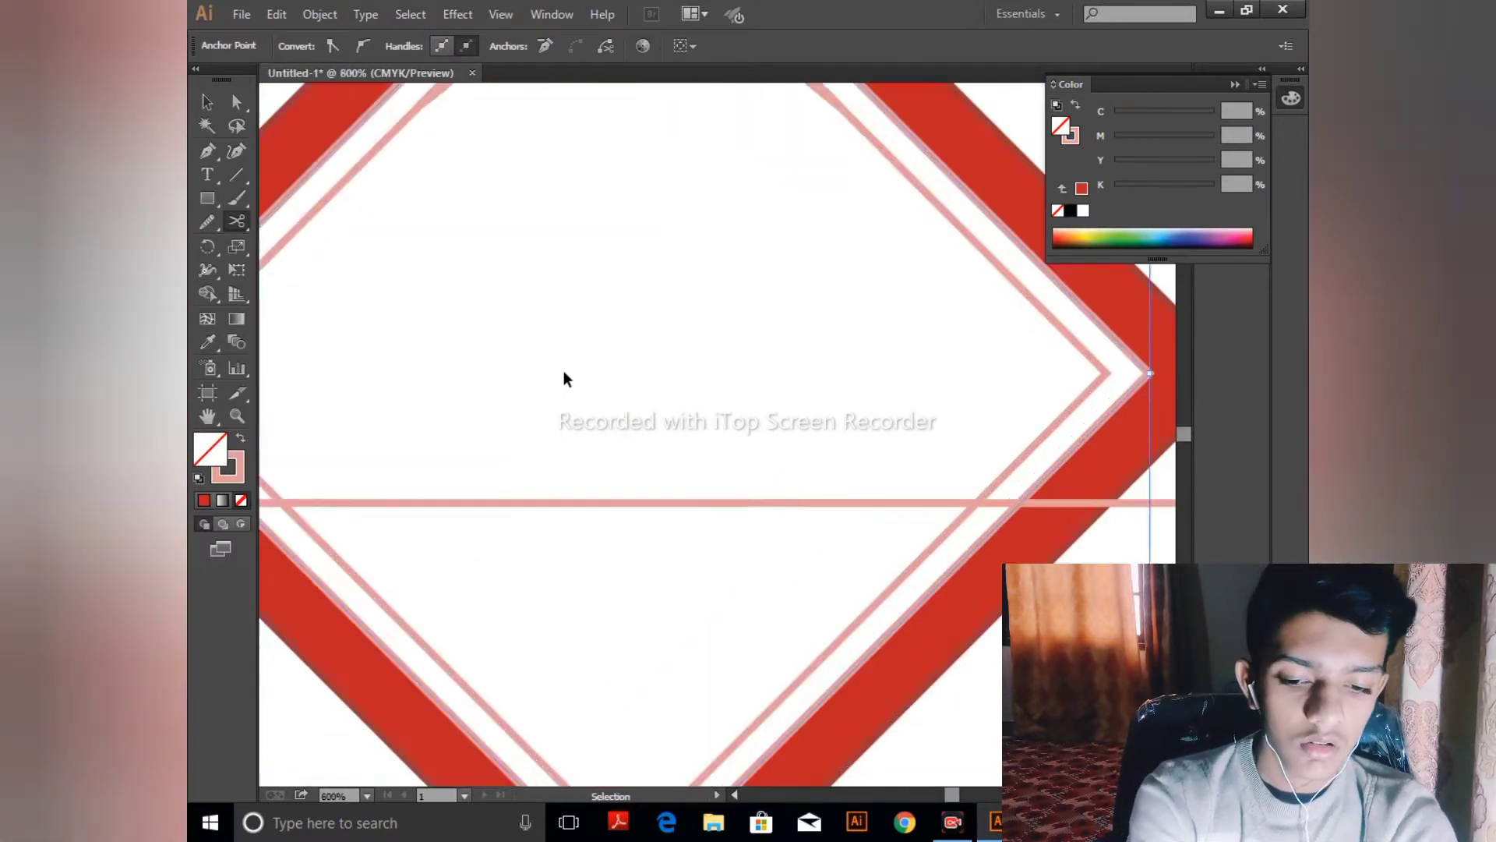
pyautogui.moveTo(875, 348); pyautogui.dragTo(467, 384)
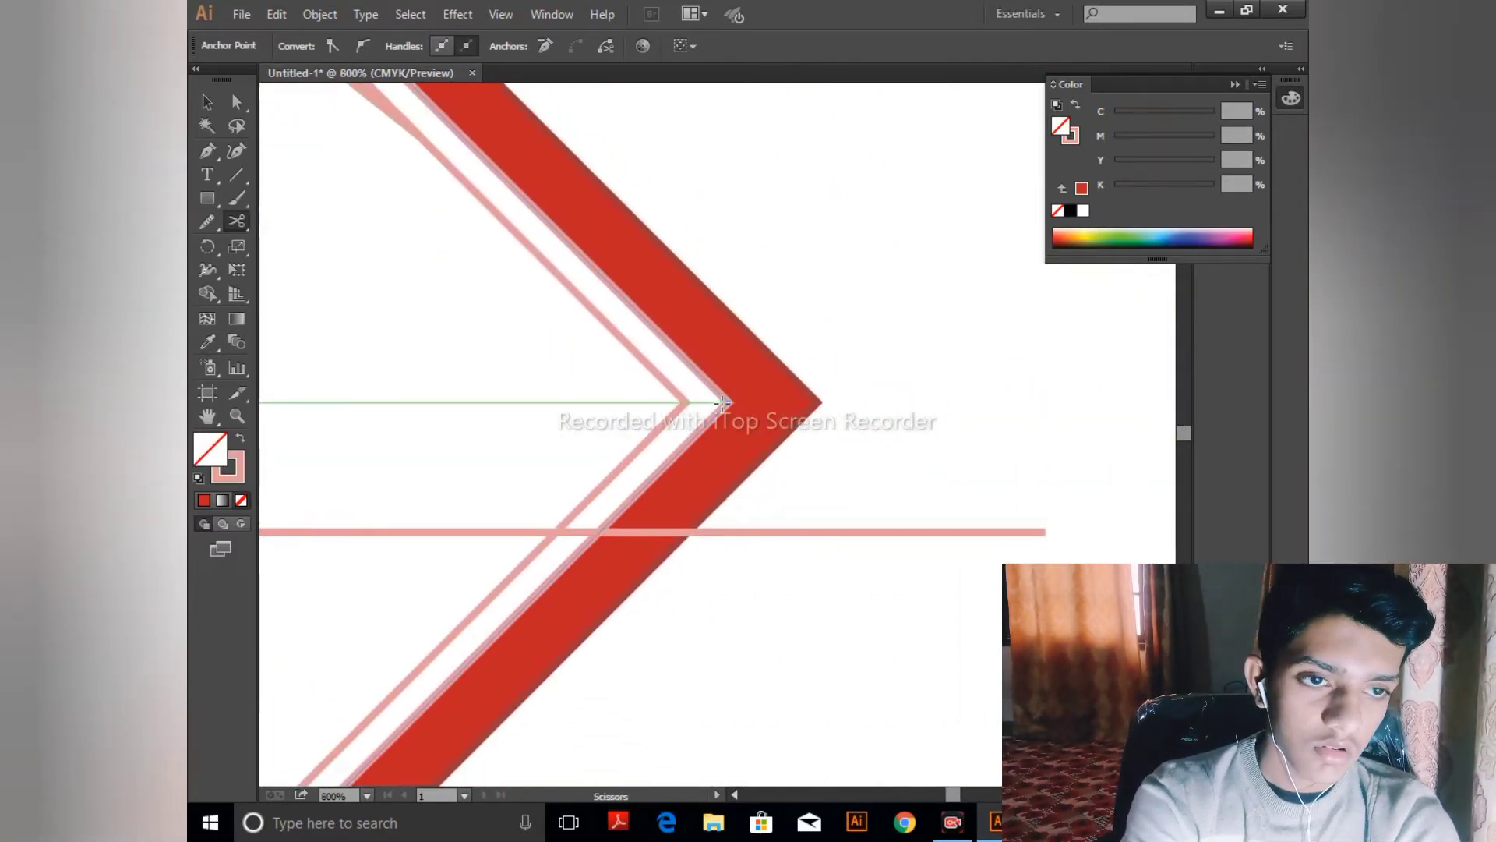
pyautogui.click(817, 401)
pyautogui.click(817, 402)
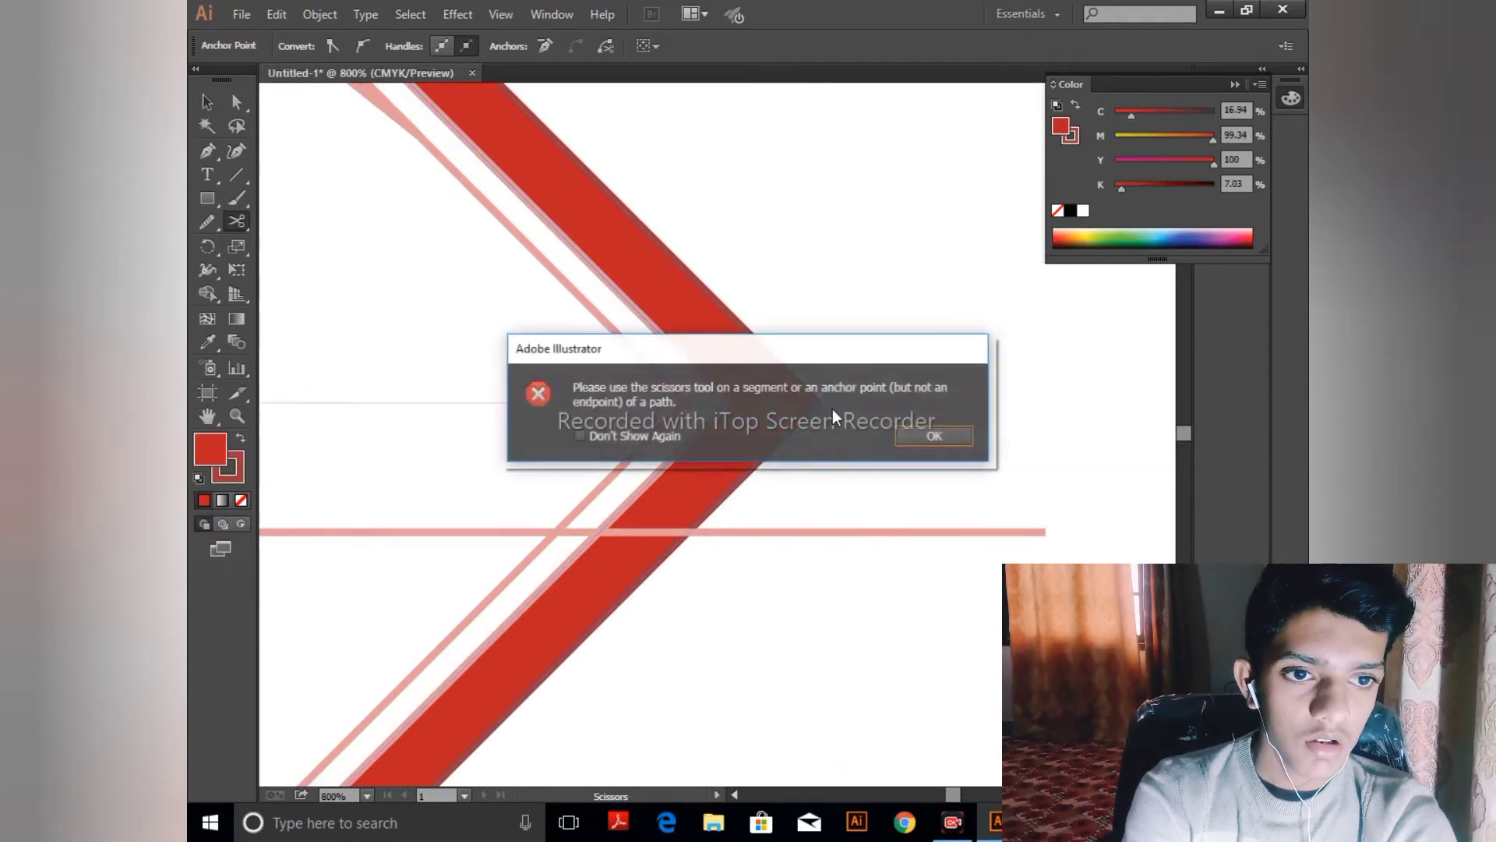
pyautogui.click(960, 436)
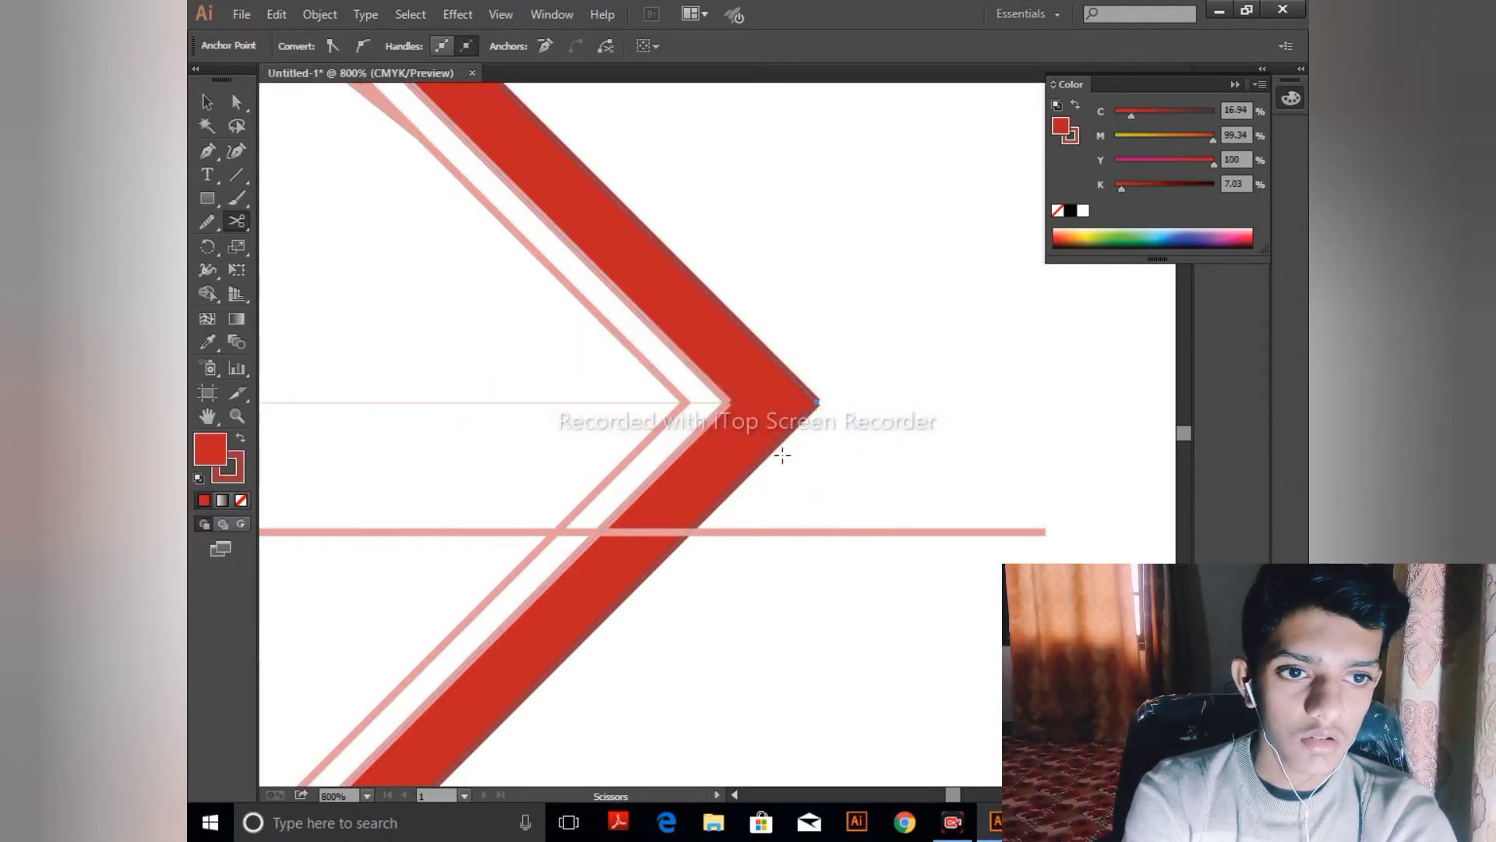
# - Try to pull the lower part of the red band away from the upper part, and undo the move
pyautogui.scroll(-2, 770, 437)
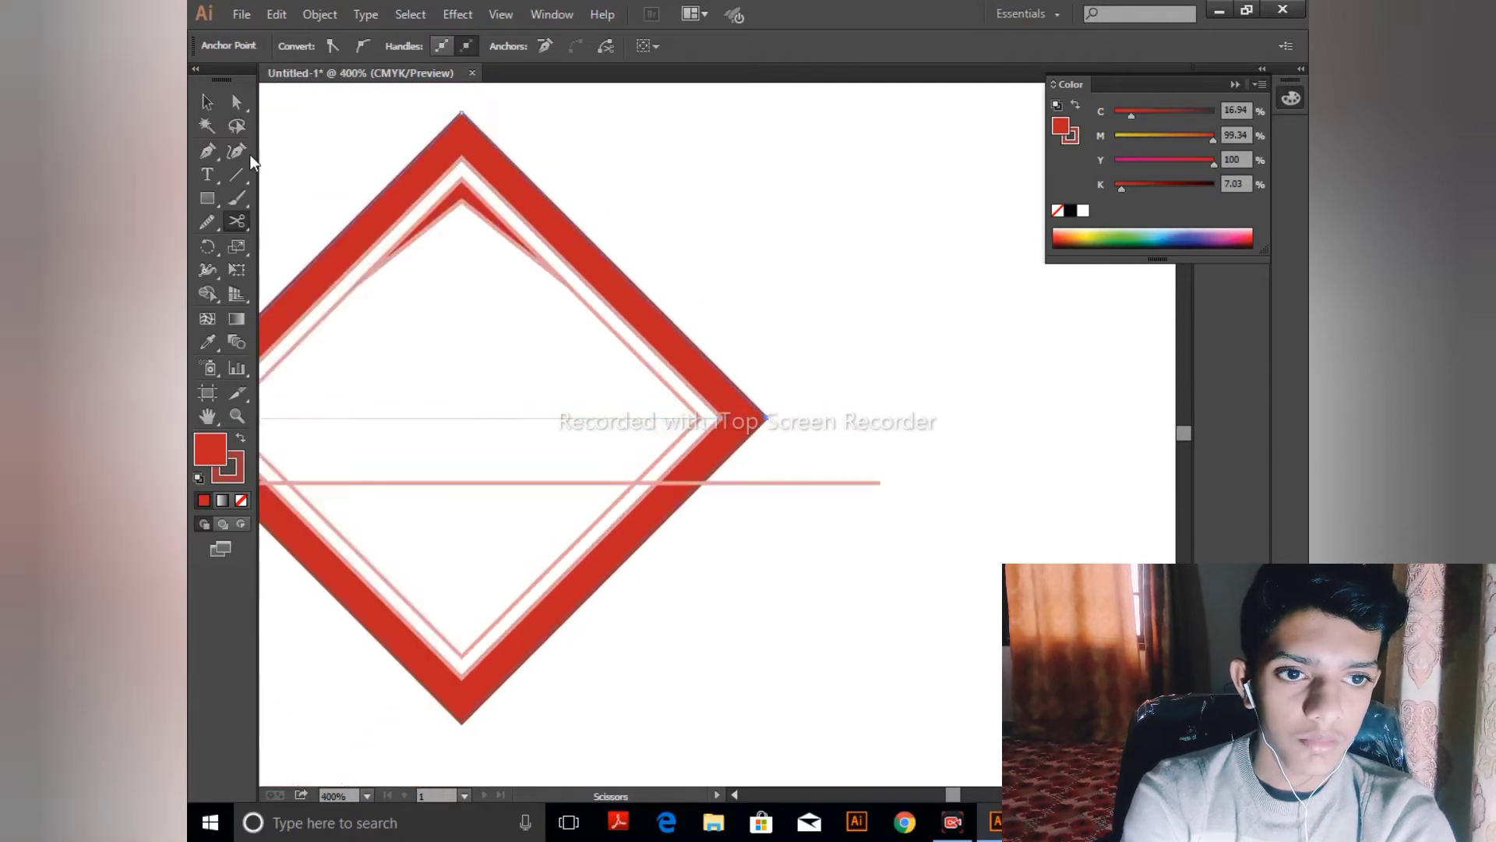
pyautogui.click(207, 101)
pyautogui.moveTo(648, 495); pyautogui.dragTo(678, 597)
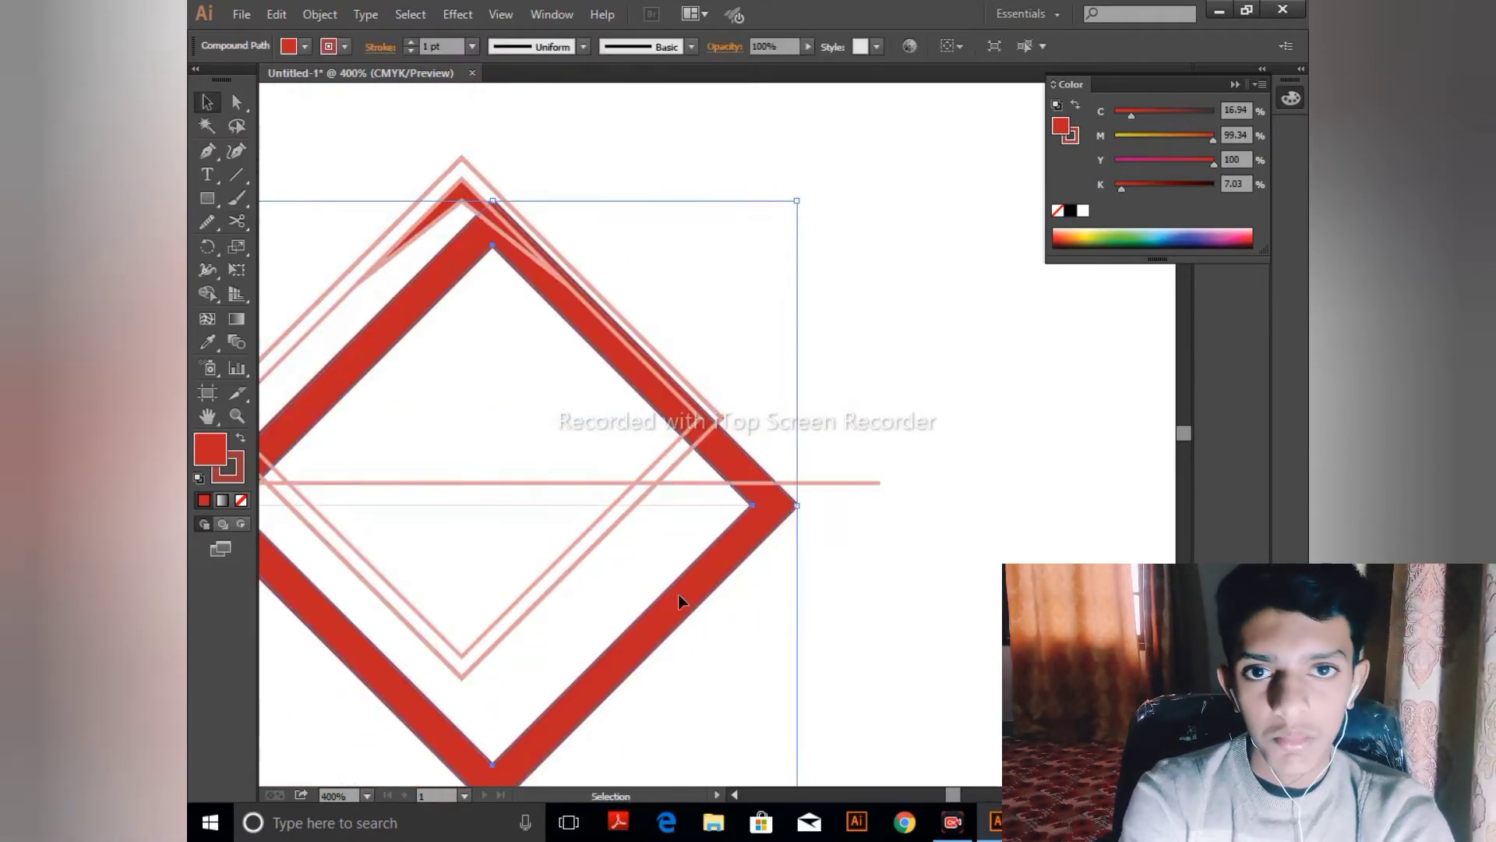
pyautogui.hotkey('ctrl', 'z')
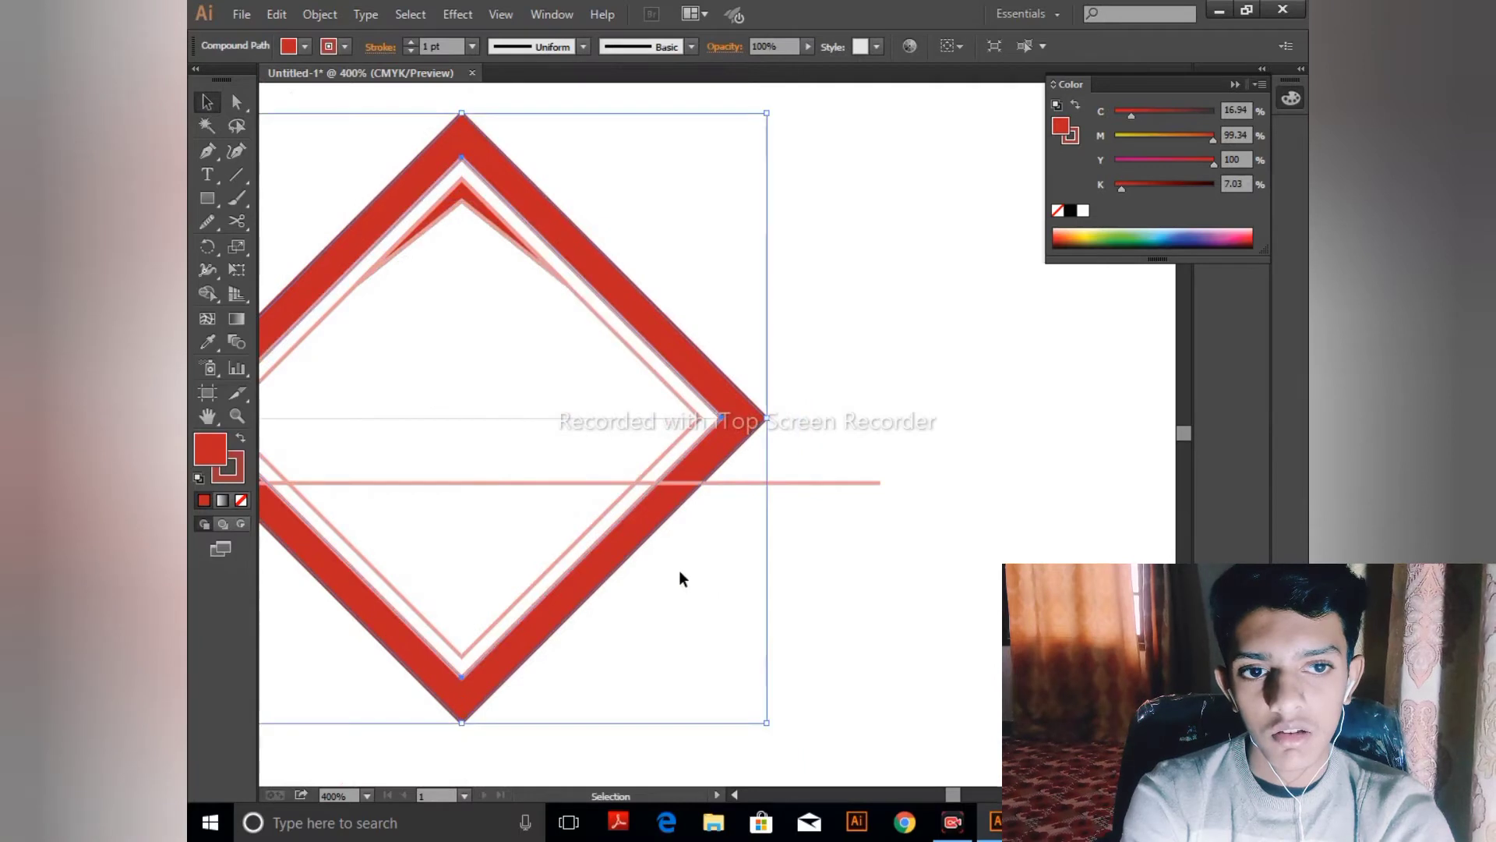
# - Try to cut the red band's inner left corner anchor again with the Scissors tool and dismiss the alert
pyautogui.hotkey('ctrl', '=')
pyautogui.hotkey('ctrl', '=')
pyautogui.hotkey('ctrl', '=')
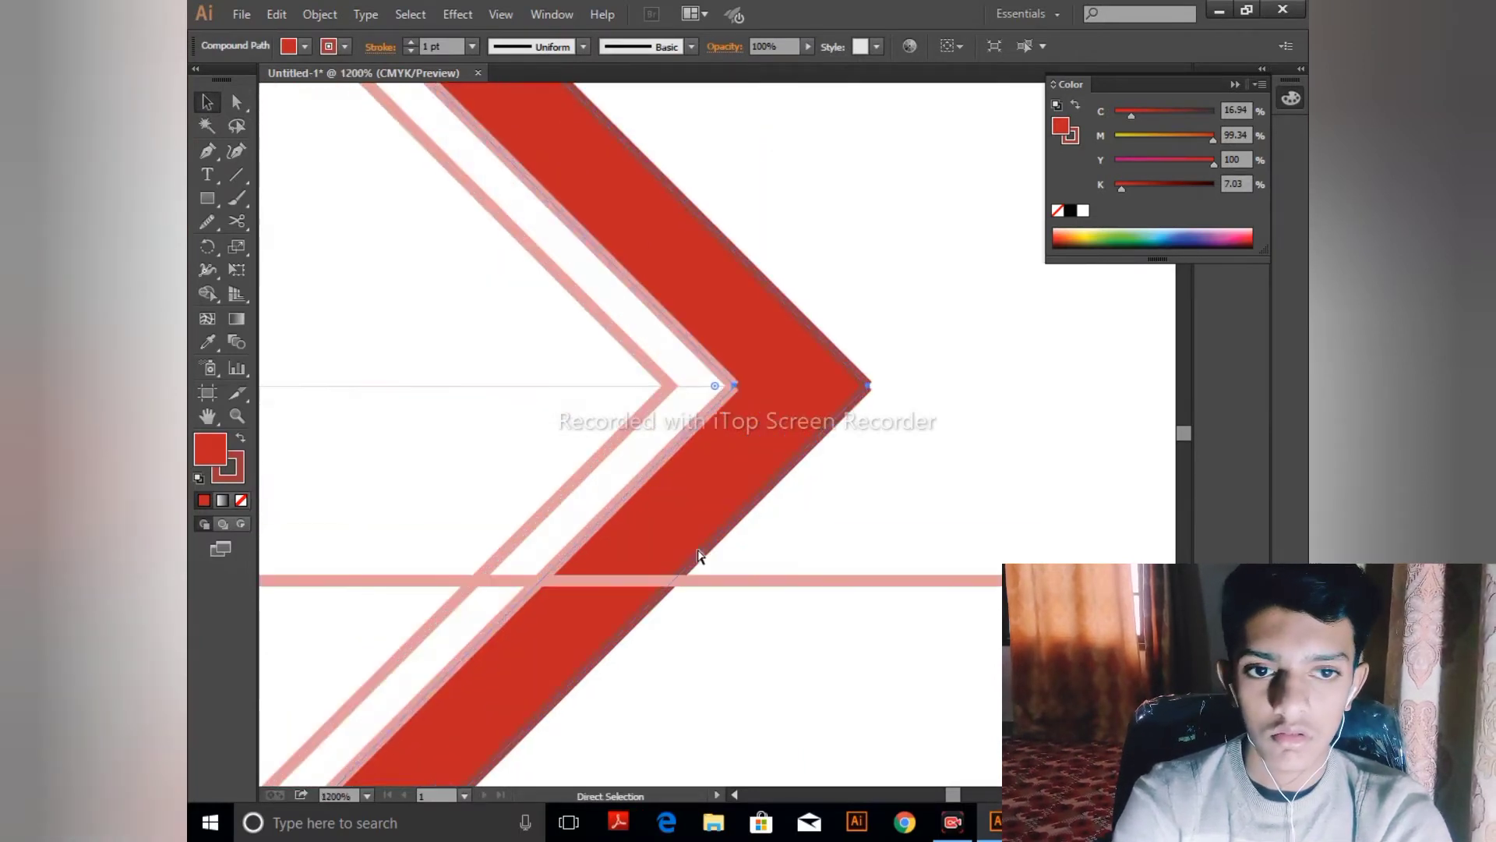
pyautogui.moveTo(595, 558); pyautogui.dragTo(889, 366)
pyautogui.moveTo(771, 511); pyautogui.dragTo(680, 700)
pyautogui.moveTo(517, 590); pyautogui.dragTo(629, 685)
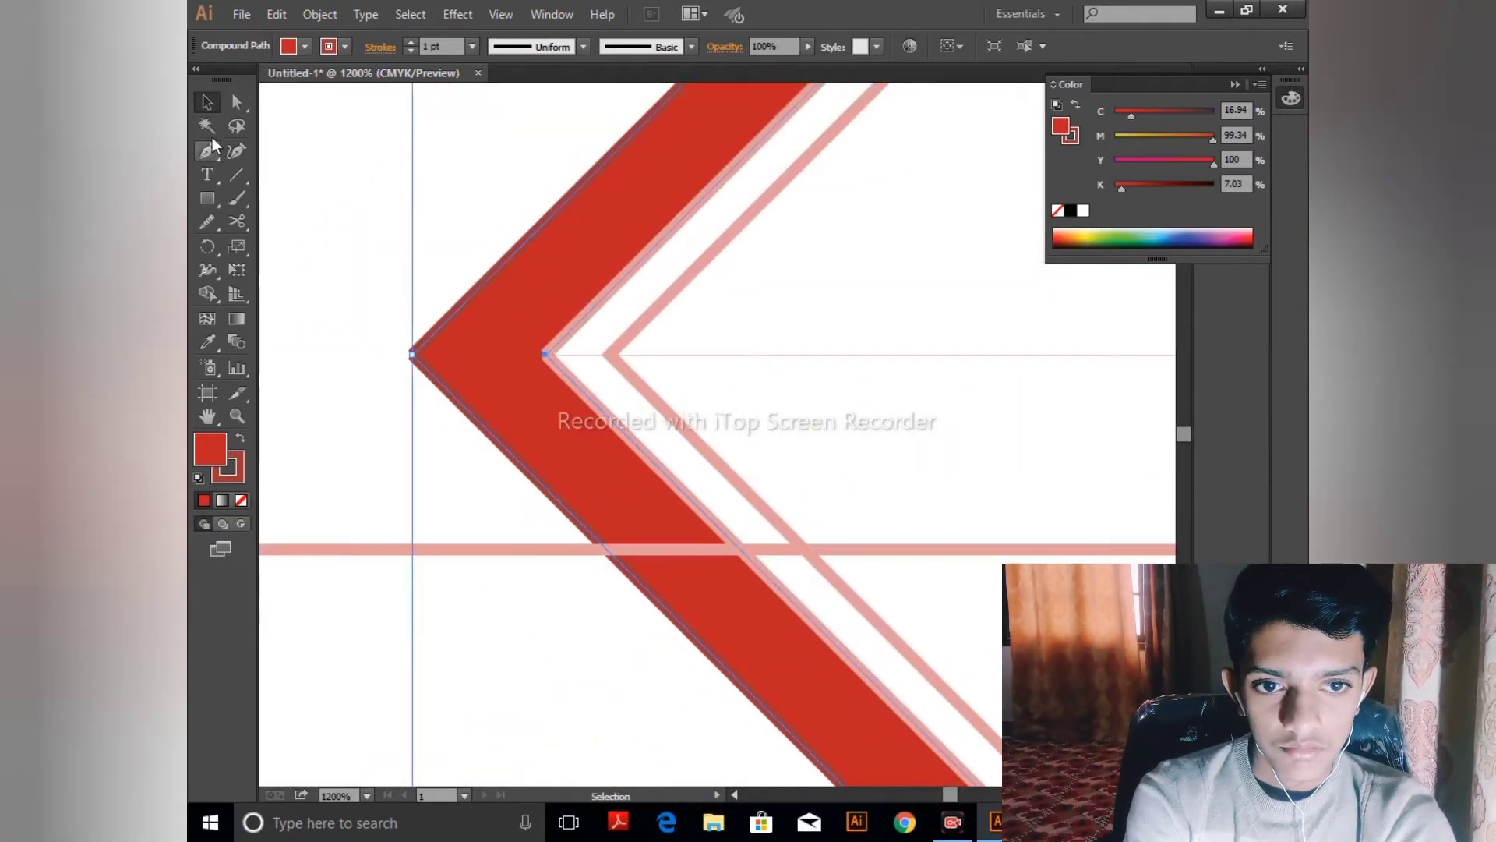
pyautogui.click(237, 222)
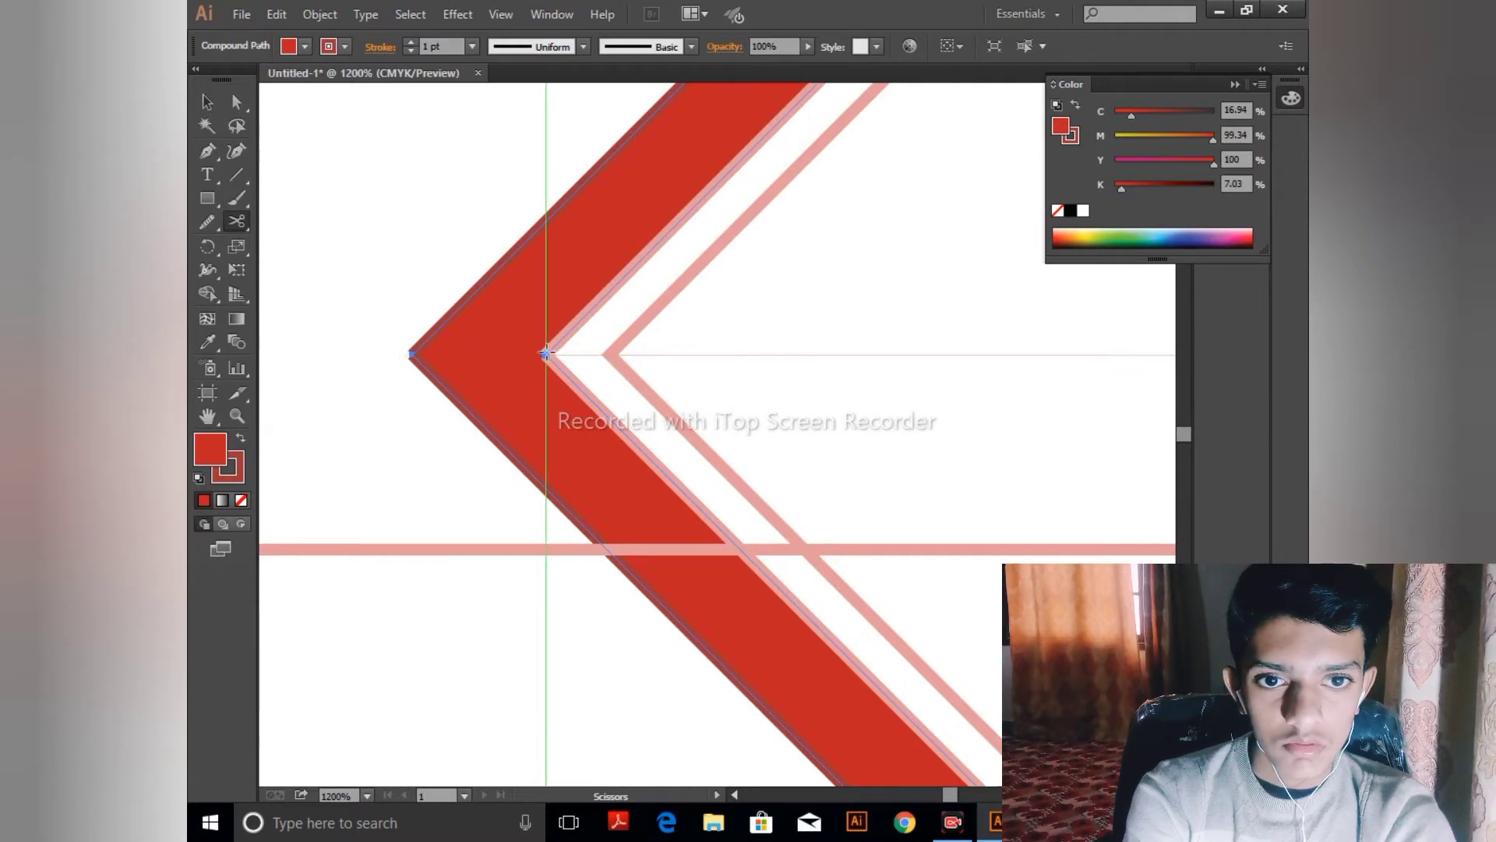
pyautogui.click(546, 353)
pyautogui.click(544, 460)
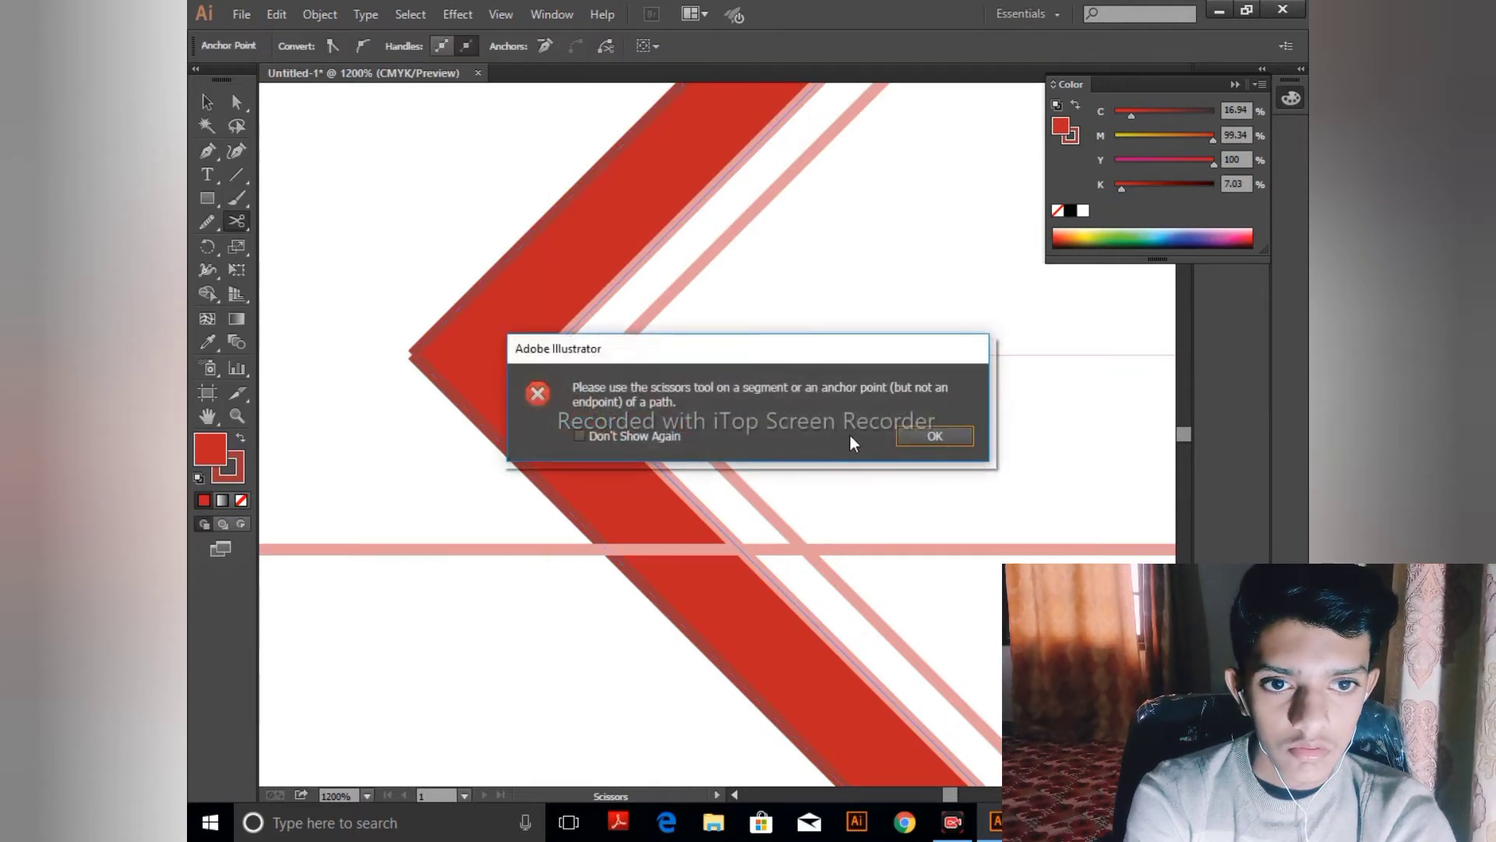
pyautogui.click(906, 438)
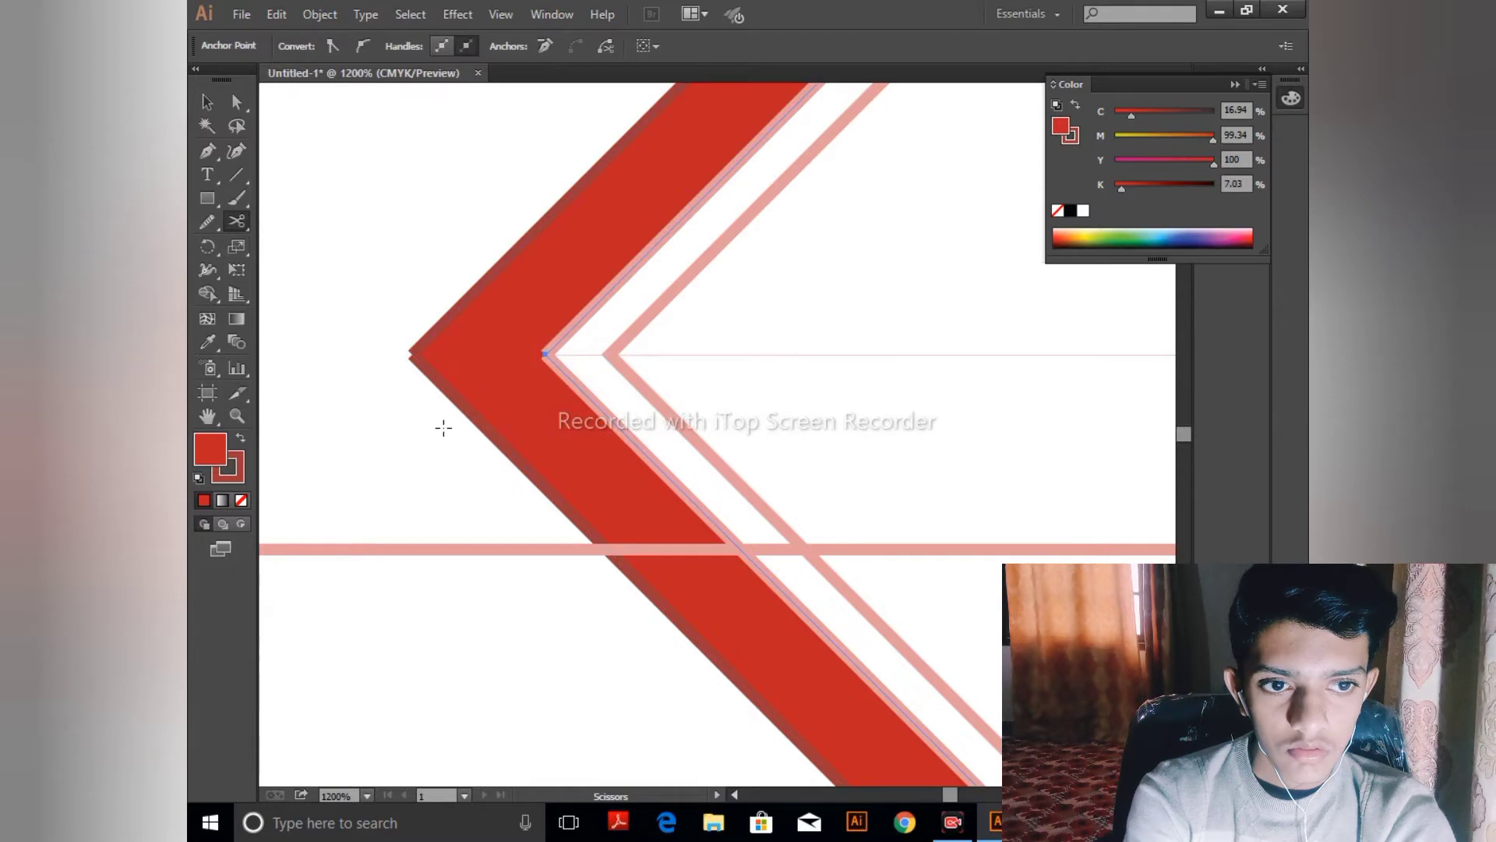
# - Try to pull the red band's lower part away at the left corner, and undo the move
pyautogui.press('v')
pyautogui.moveTo(507, 407); pyautogui.dragTo(517, 508)
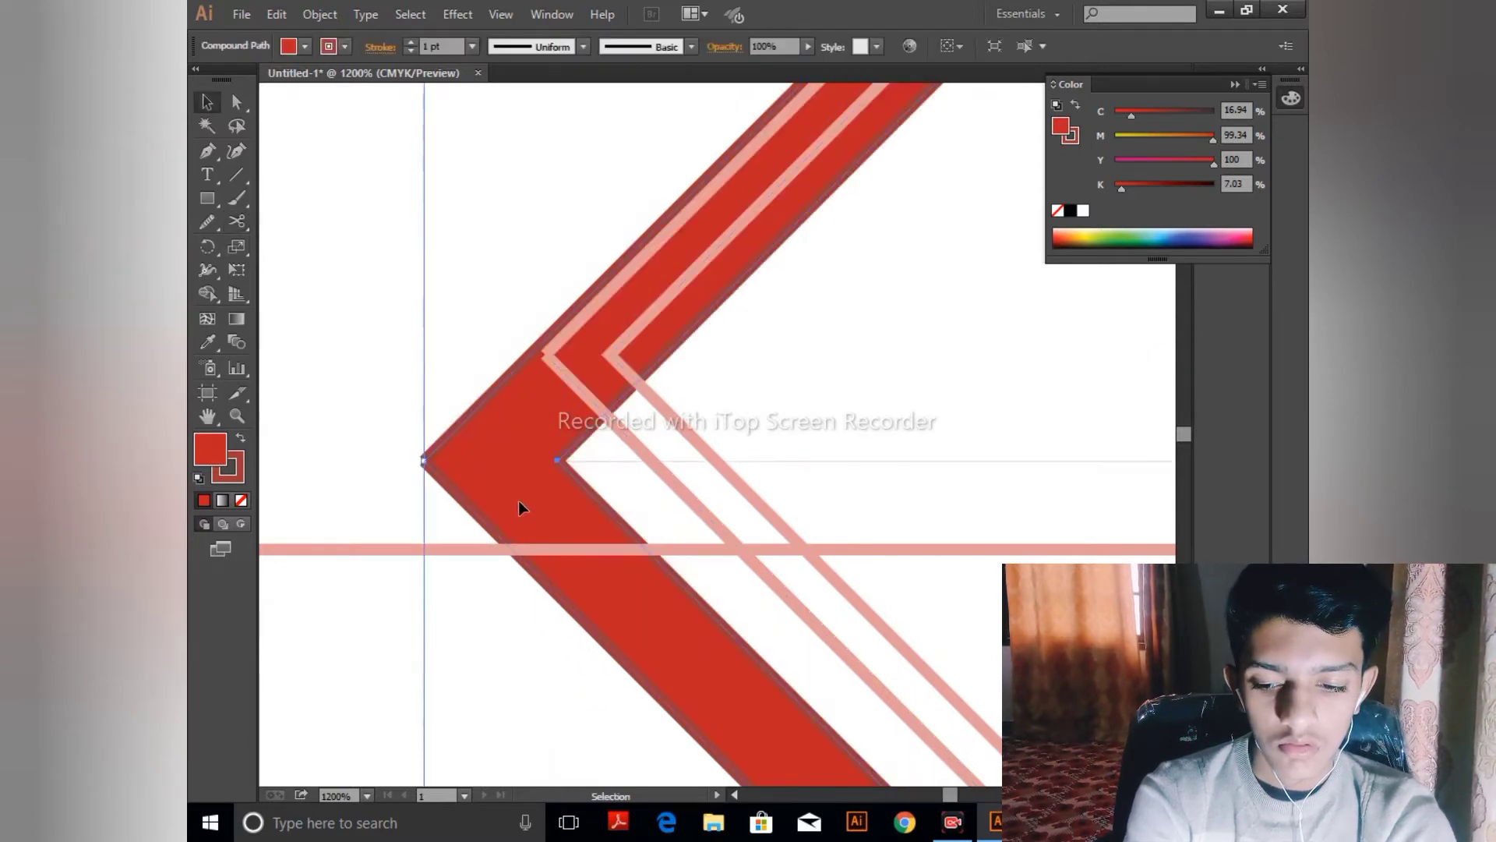
pyautogui.hotkey('ctrl', 'z')
pyautogui.hotkey('ctrl', 'z')
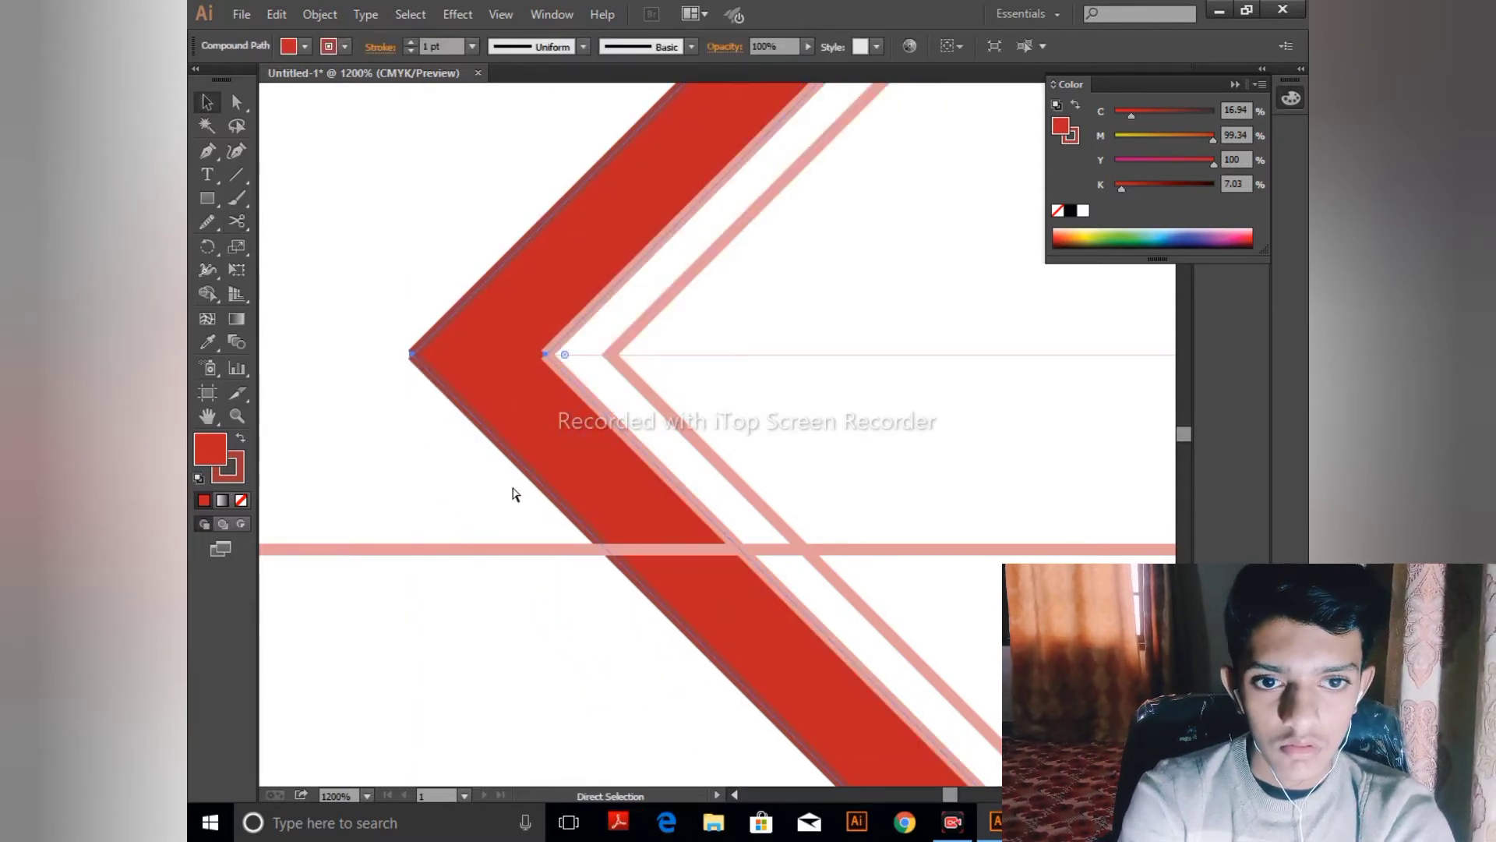
# - Undo the Scissors cuts and the horizontal line's downward move so it crosses the side corners again
pyautogui.press('v')
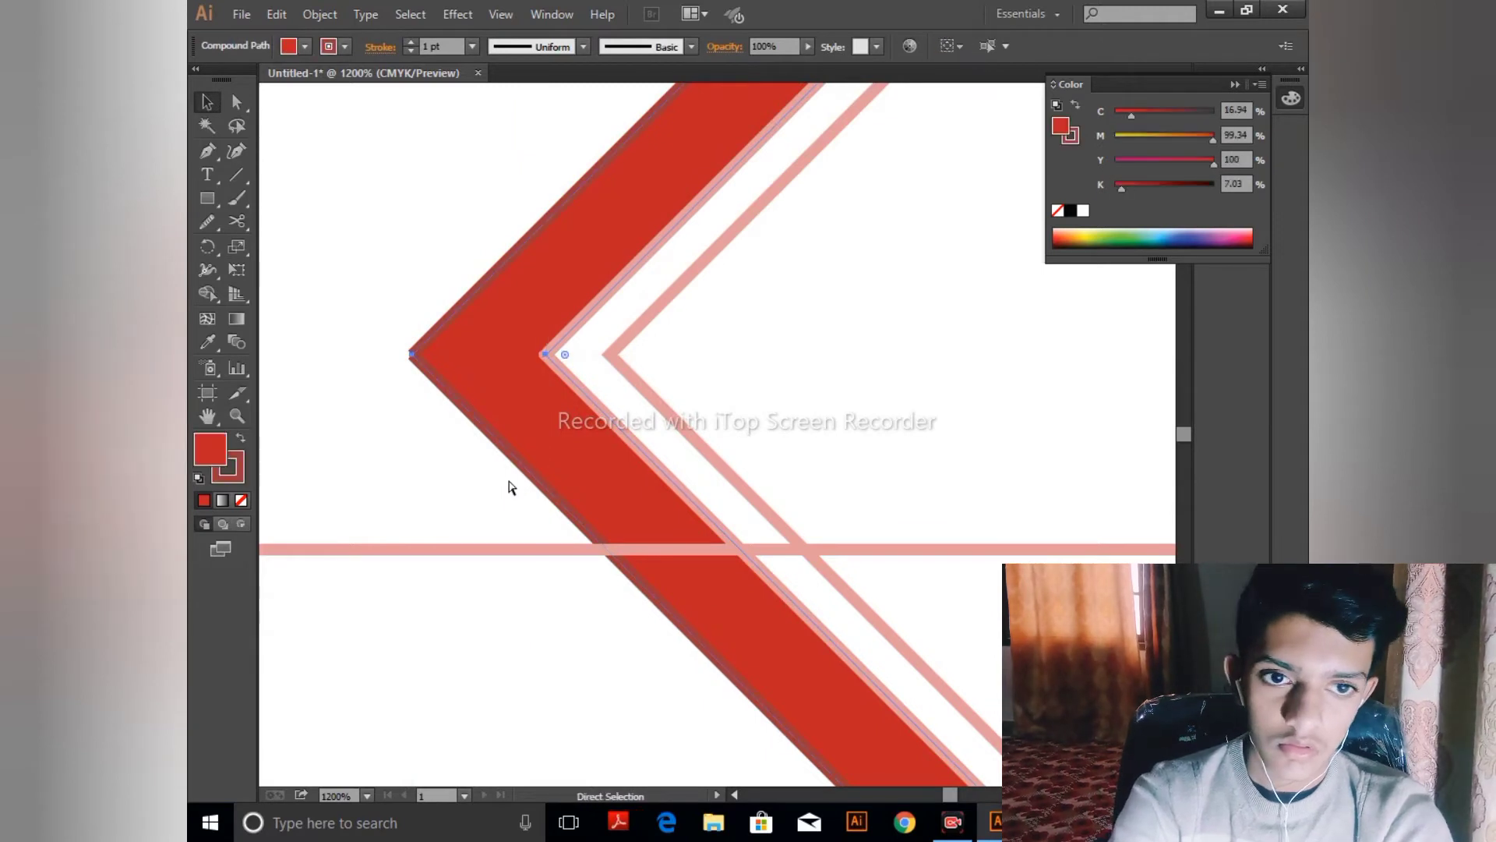
pyautogui.hotkey('ctrl', 'a')
pyautogui.press('z')
pyautogui.hotkey('ctrl', 'z')
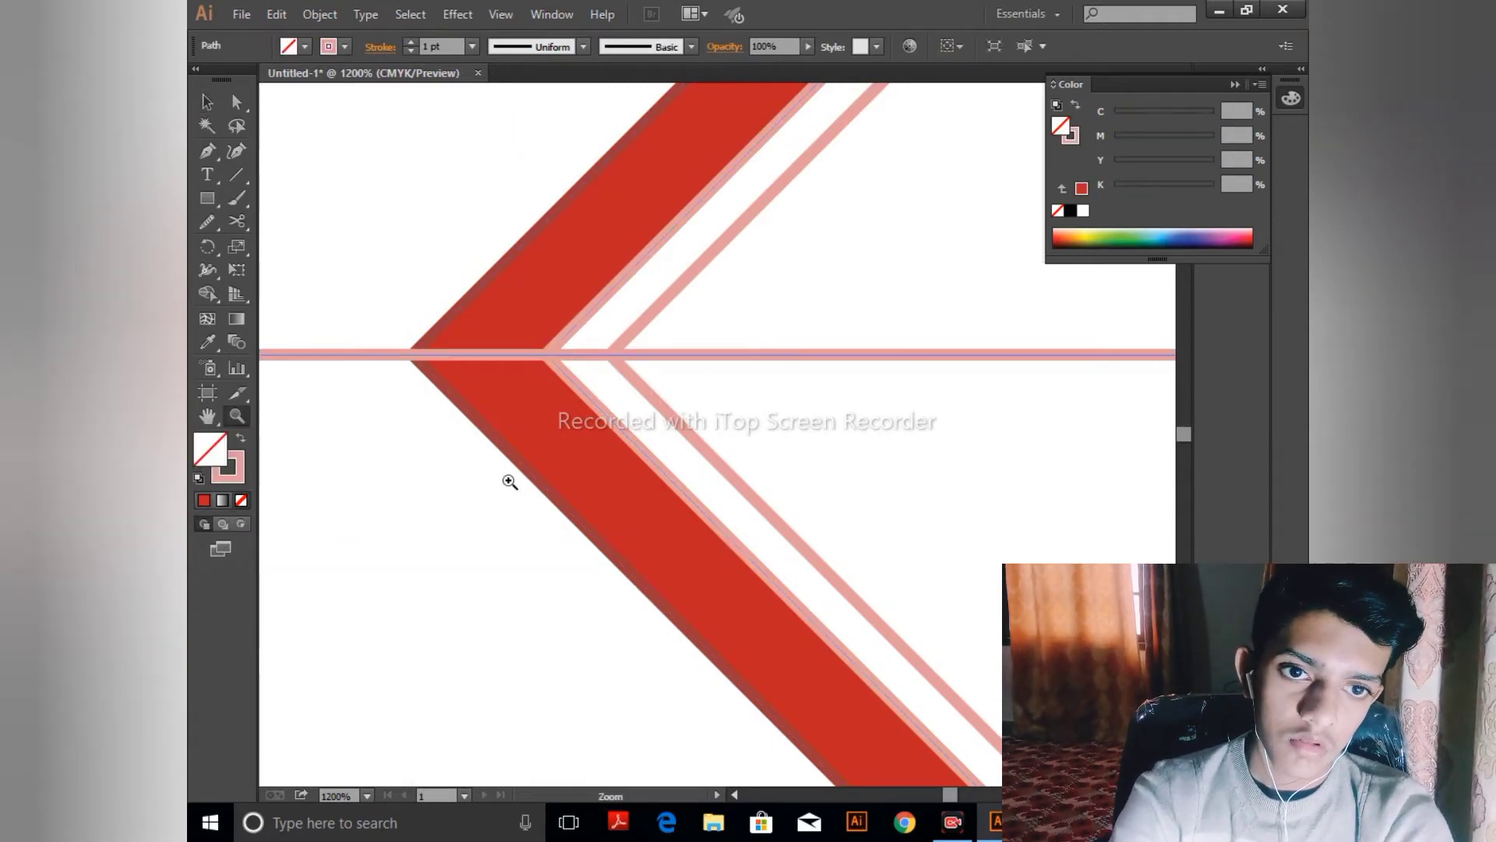
# - Select all the artwork and try to split off the red band's upper half with the Shape Builder tool
pyautogui.hotkey('ctrl', '-')
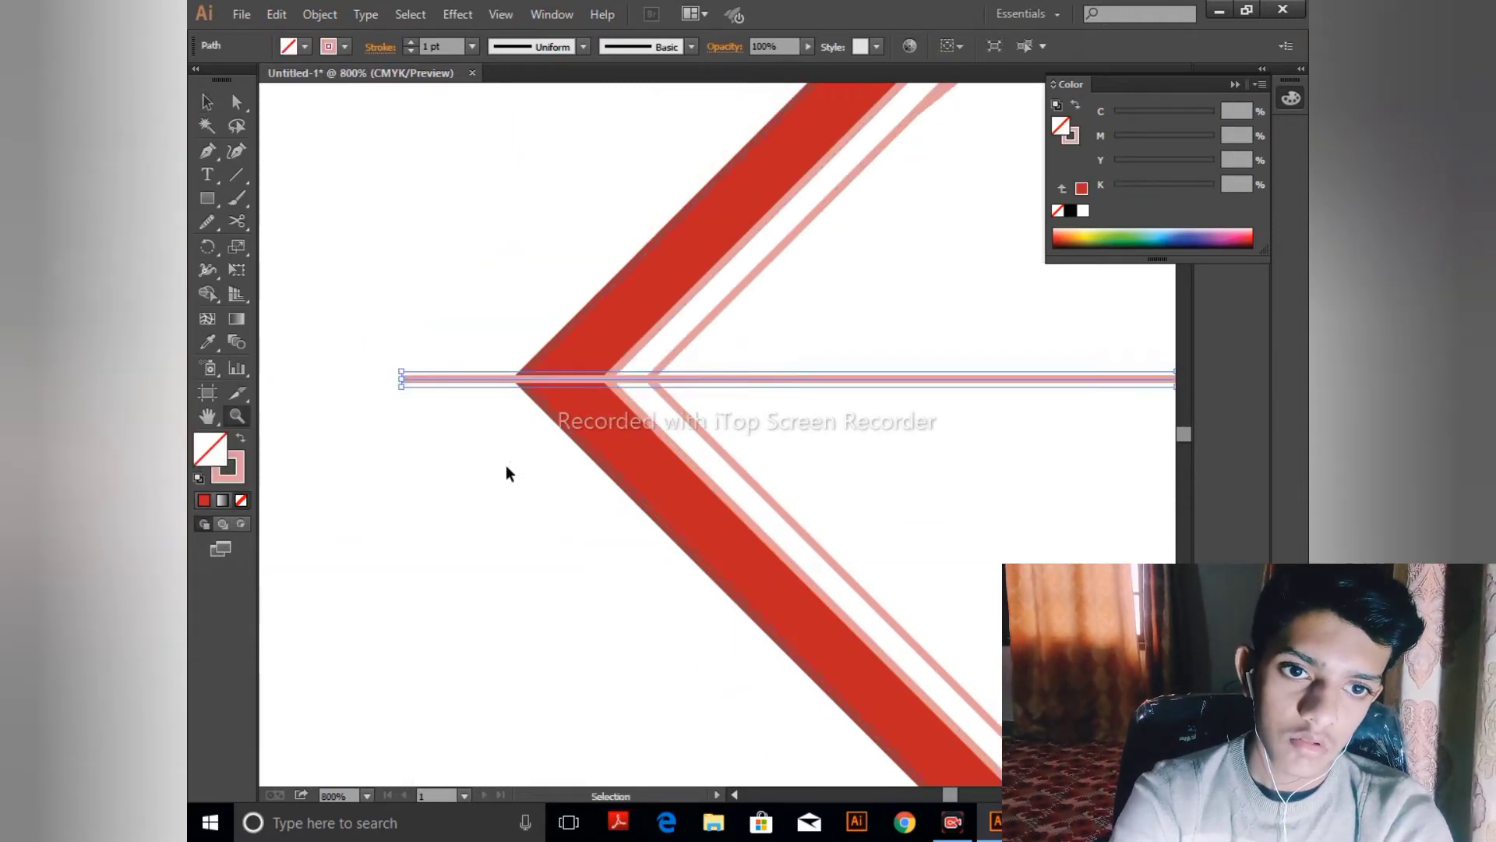
pyautogui.hotkey('ctrl', '-')
pyautogui.hotkey('ctrl', '-')
pyautogui.moveTo(507, 253); pyautogui.dragTo(678, 520)
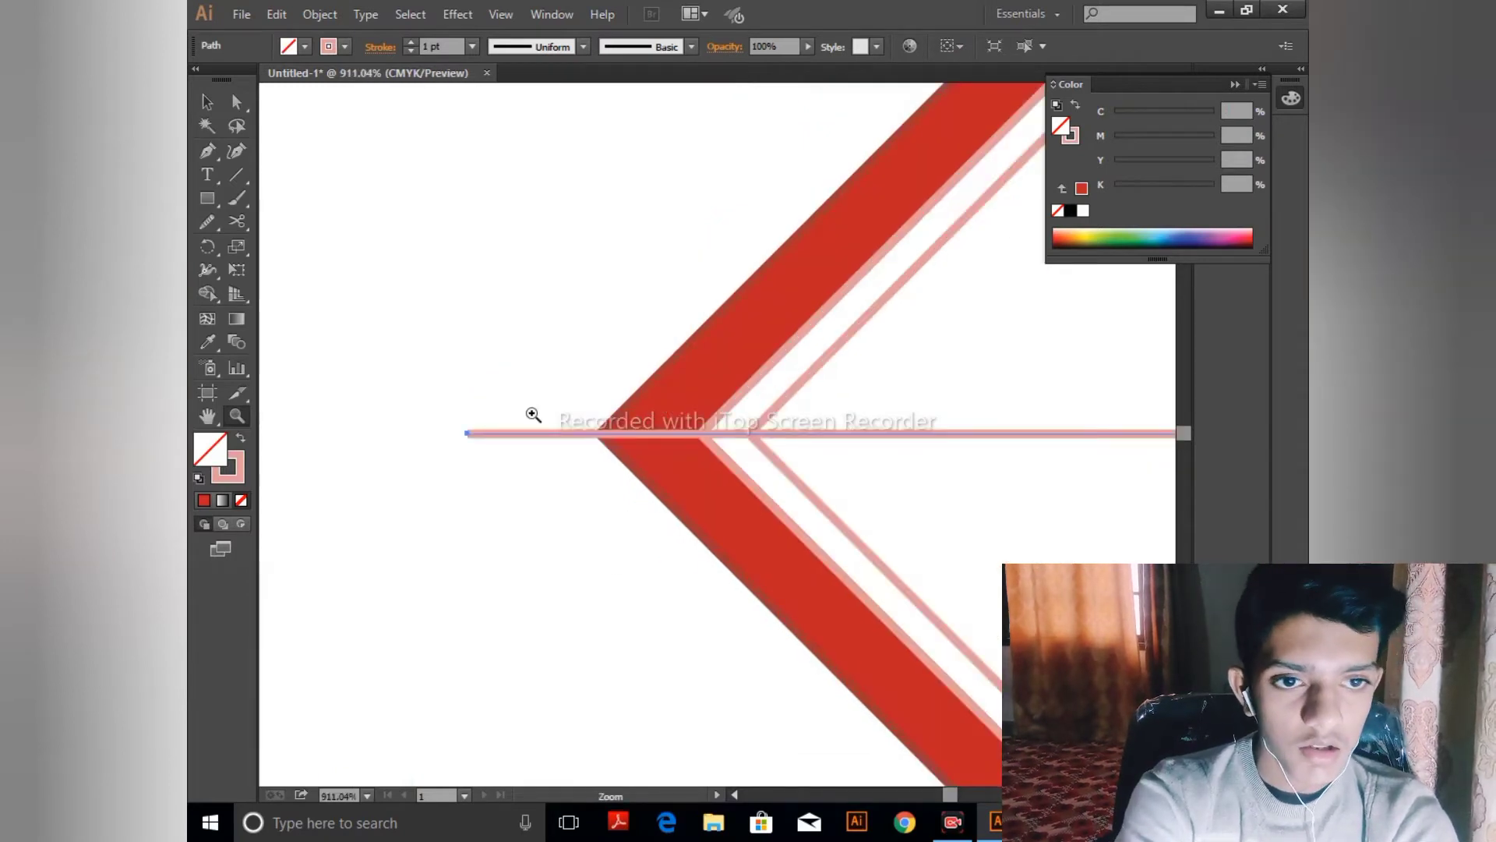
pyautogui.press('v')
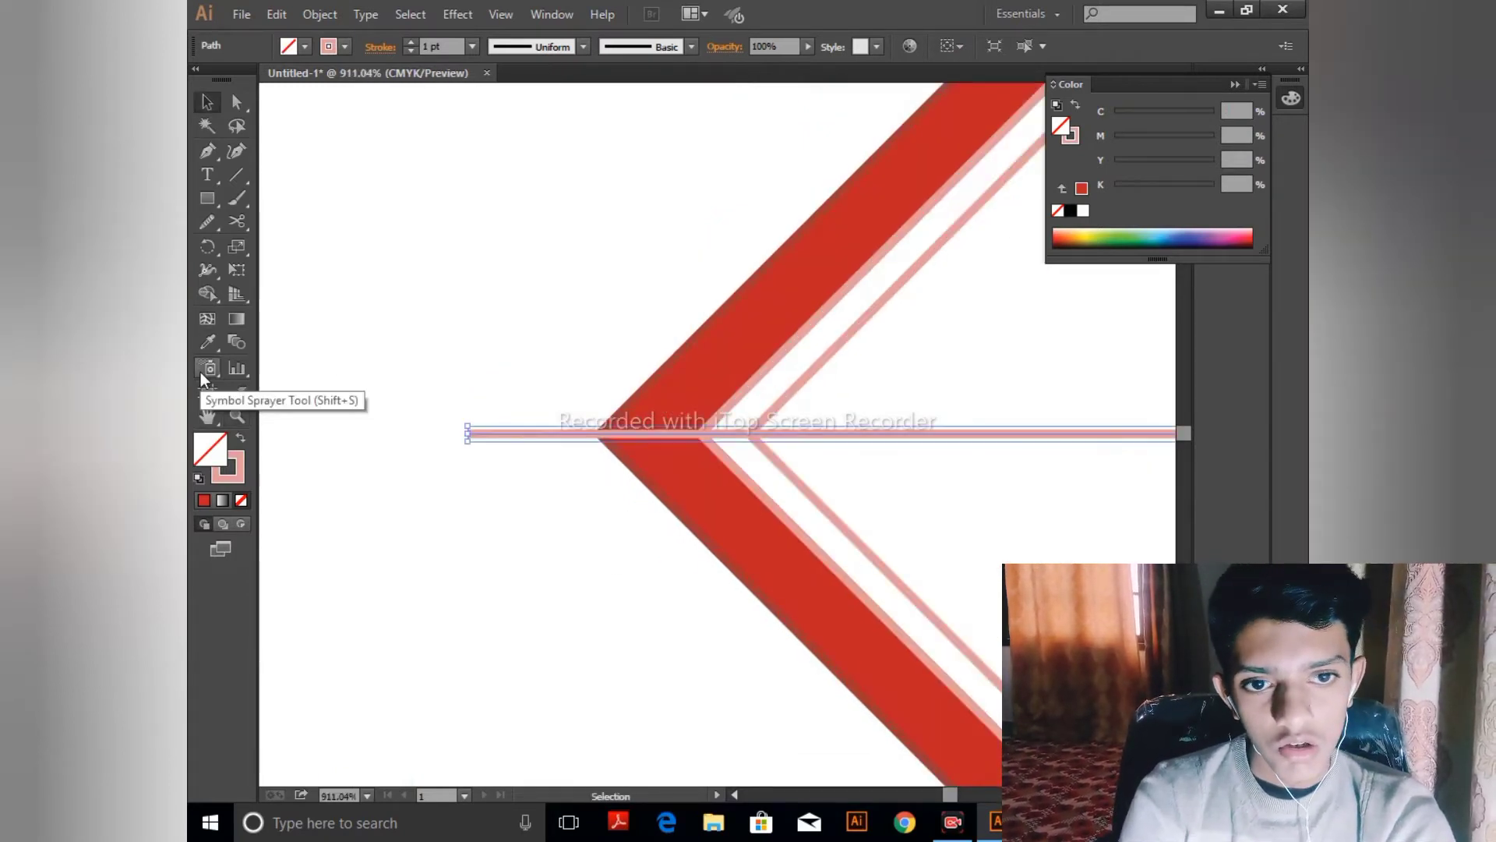
pyautogui.scroll(-1, 418, 224)
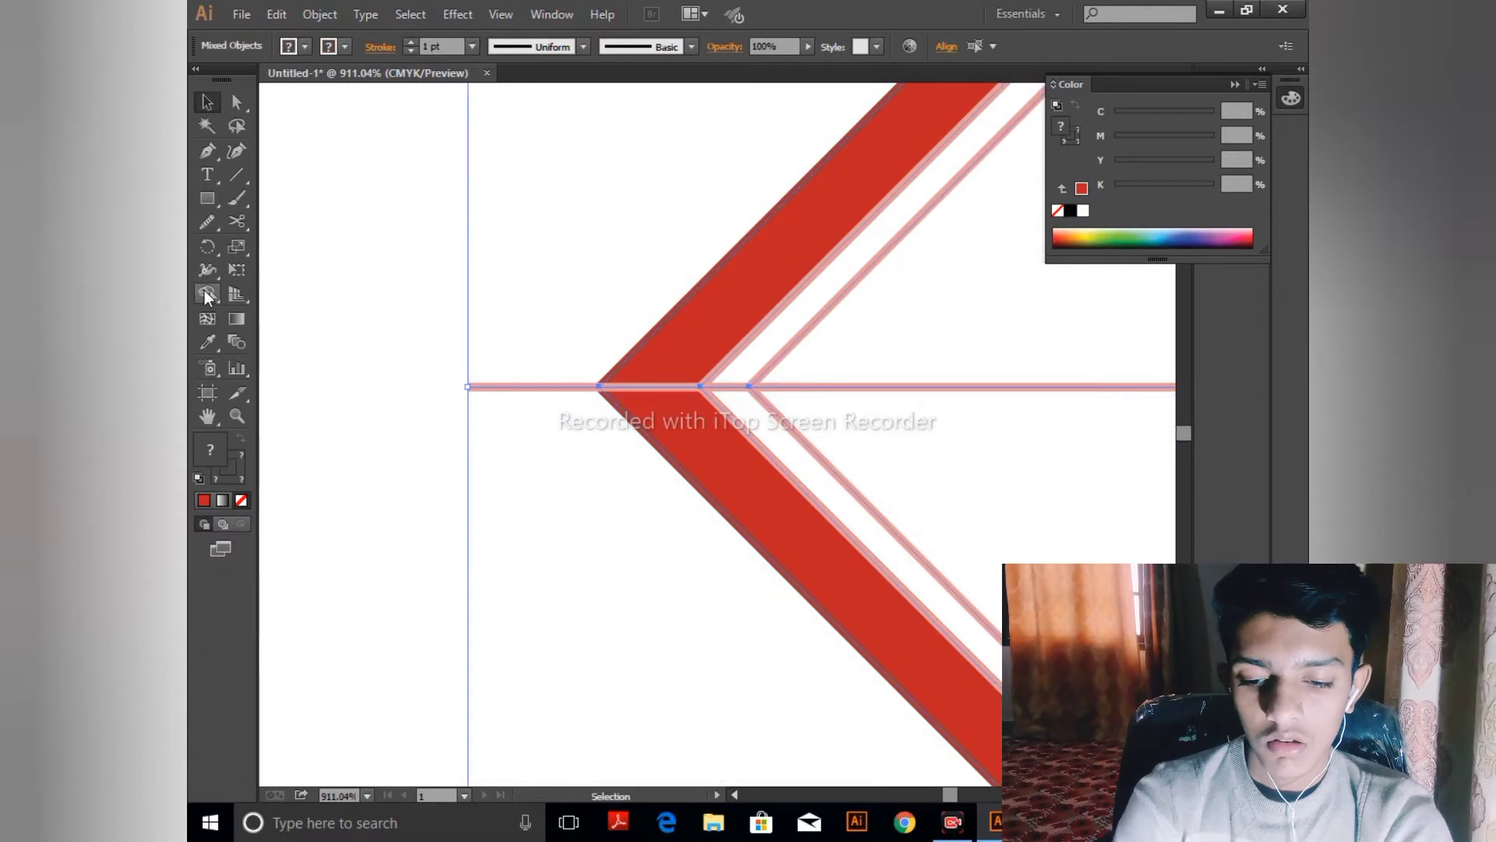
pyautogui.click(205, 291)
pyautogui.press('v')
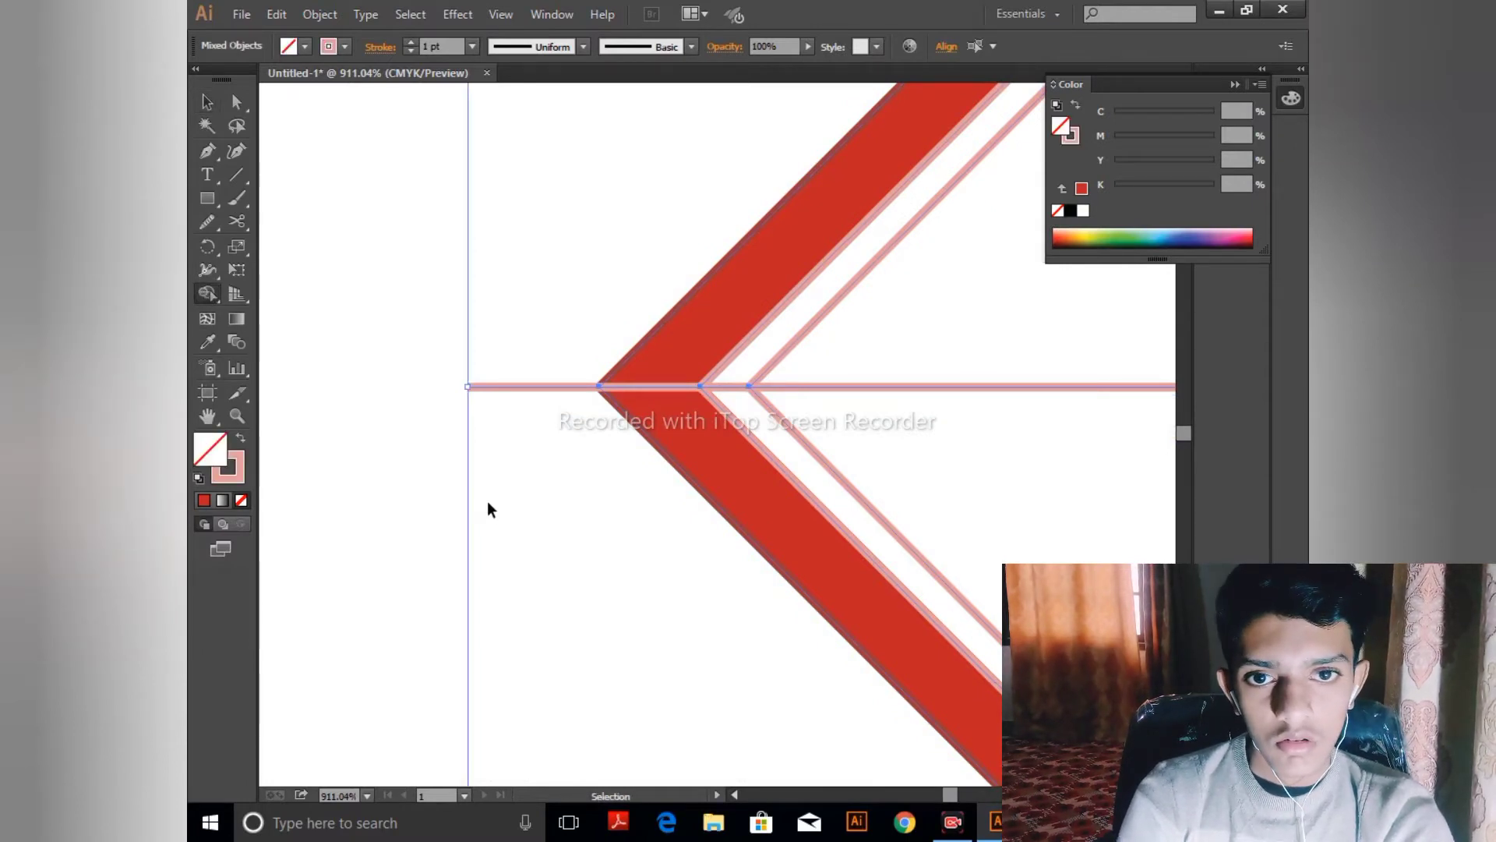
pyautogui.hotkey('ctrl', '-')
pyautogui.hotkey('ctrl', '-')
pyautogui.hotkey('ctrl', '-')
pyautogui.hotkey('ctrl', '-')
pyautogui.moveTo(647, 560); pyautogui.dragTo(484, 634)
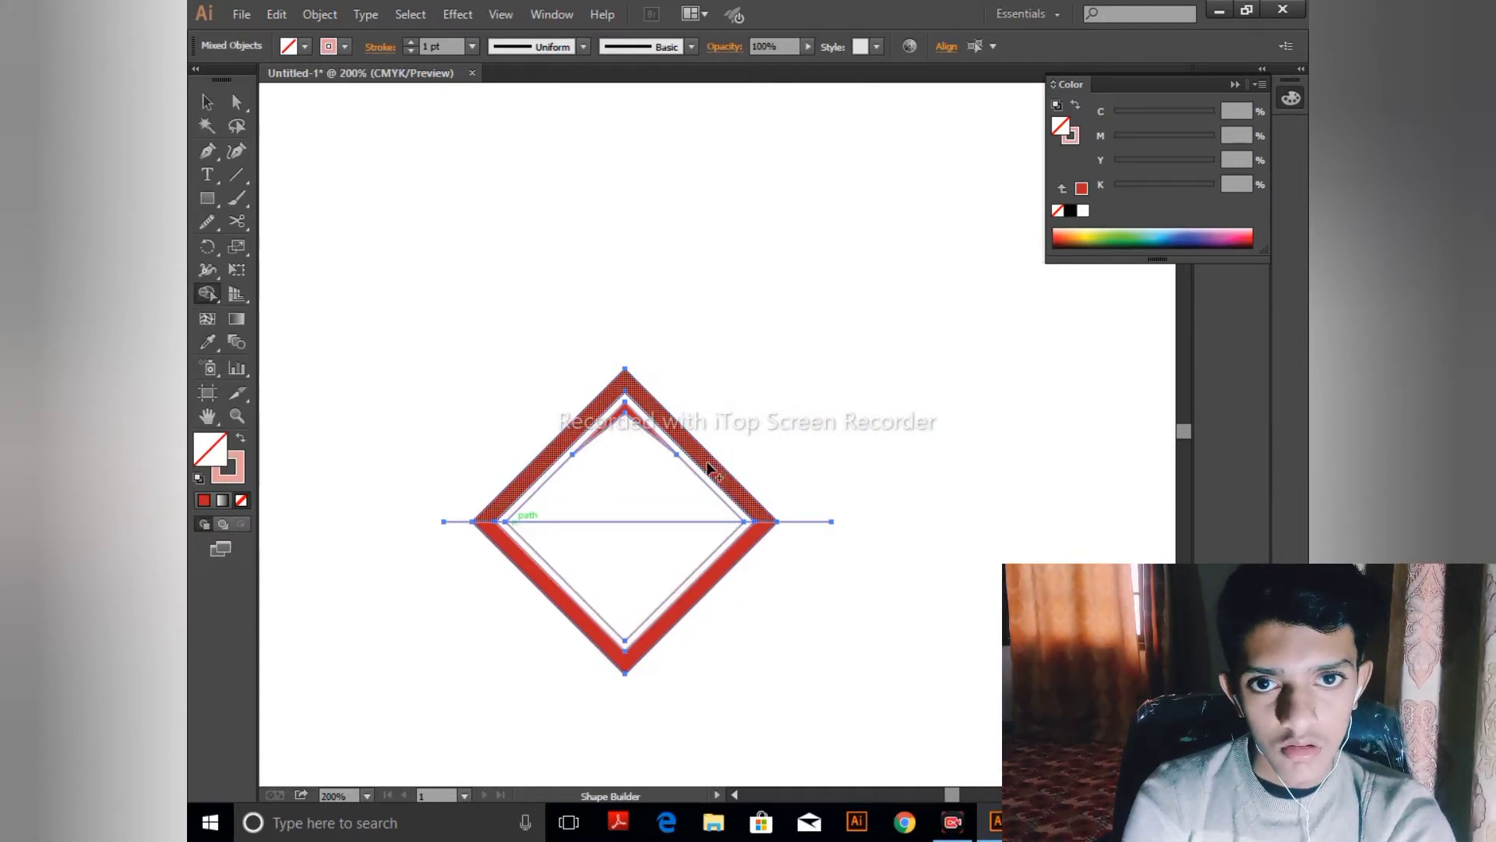
pyautogui.moveTo(708, 464); pyautogui.dragTo(461, 393)
pyautogui.click(207, 102)
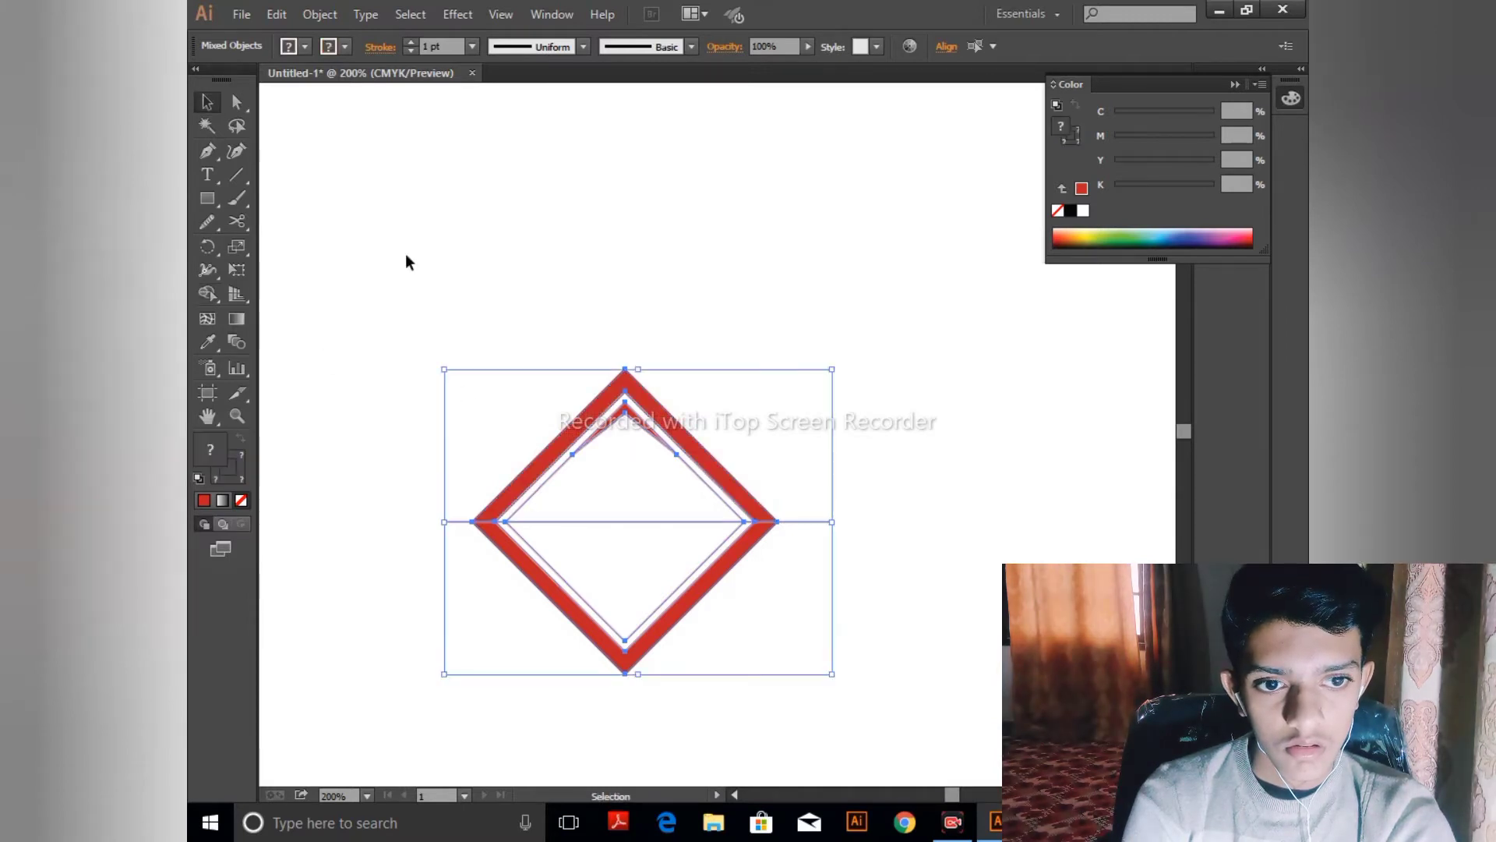
# - Try to move the red band's upper half out of the diamond, and undo the move
pyautogui.moveTo(681, 438); pyautogui.dragTo(718, 390)
pyautogui.click(721, 292)
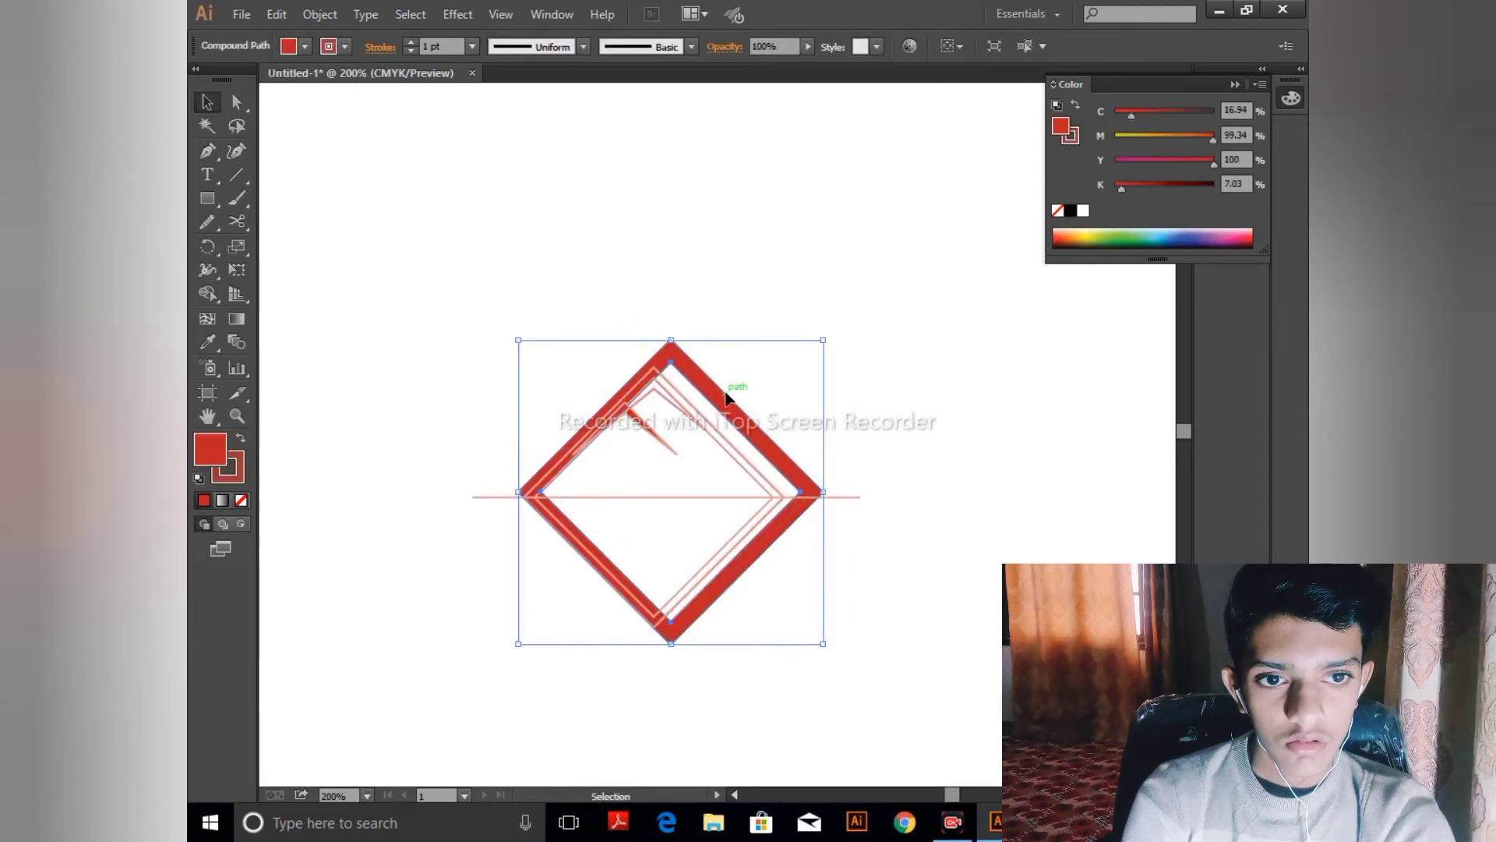
pyautogui.hotkey('ctrl', 'z')
pyautogui.hotkey('ctrl', 'z')
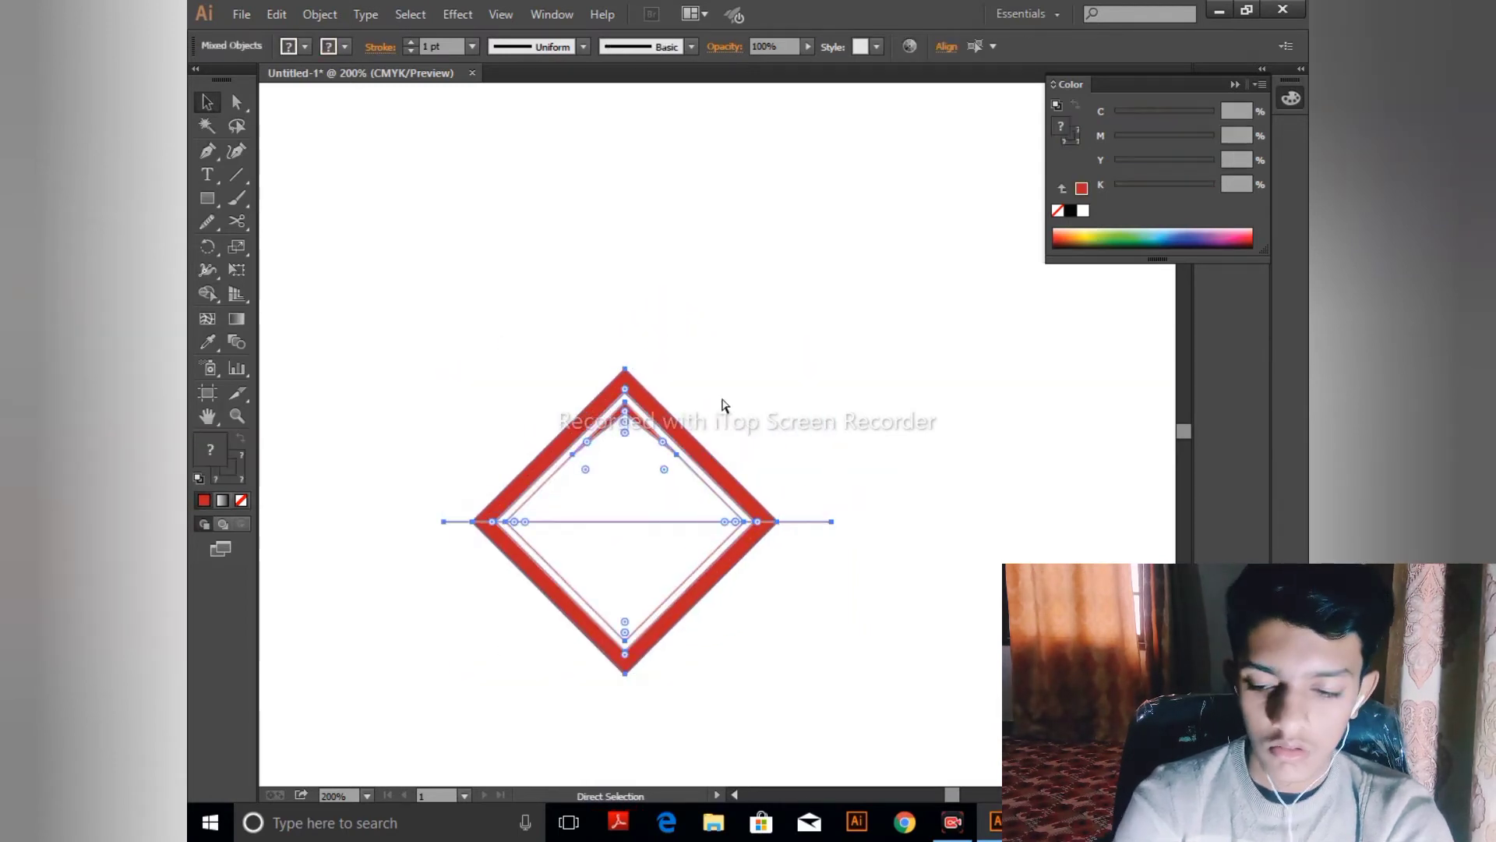
# - Separate the red band's upper half above the horizontal line with Shape Builder using the red fill, and clear the selection
pyautogui.press('v')
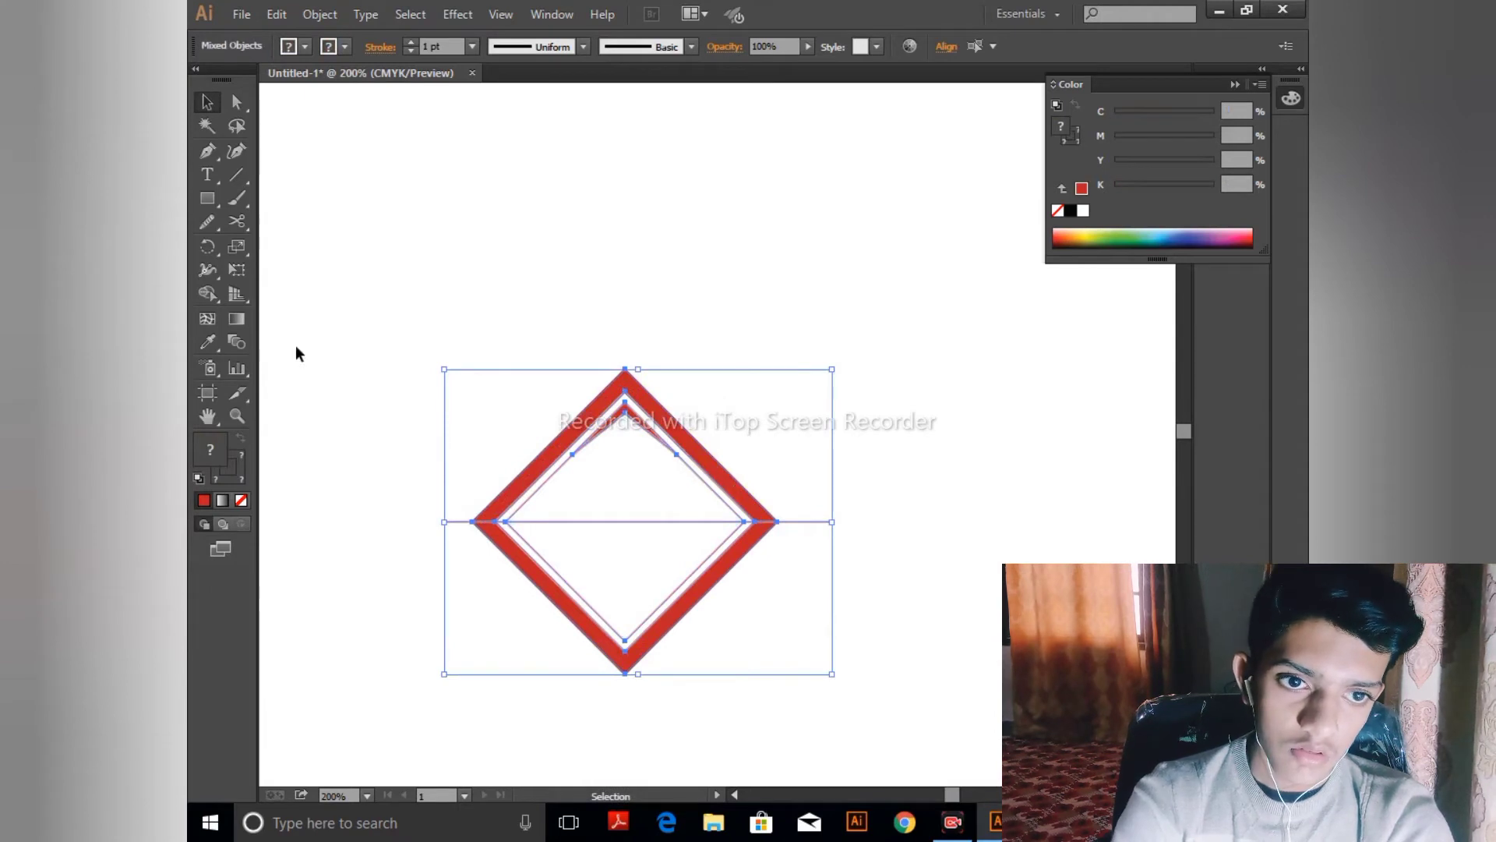
pyautogui.click(199, 297)
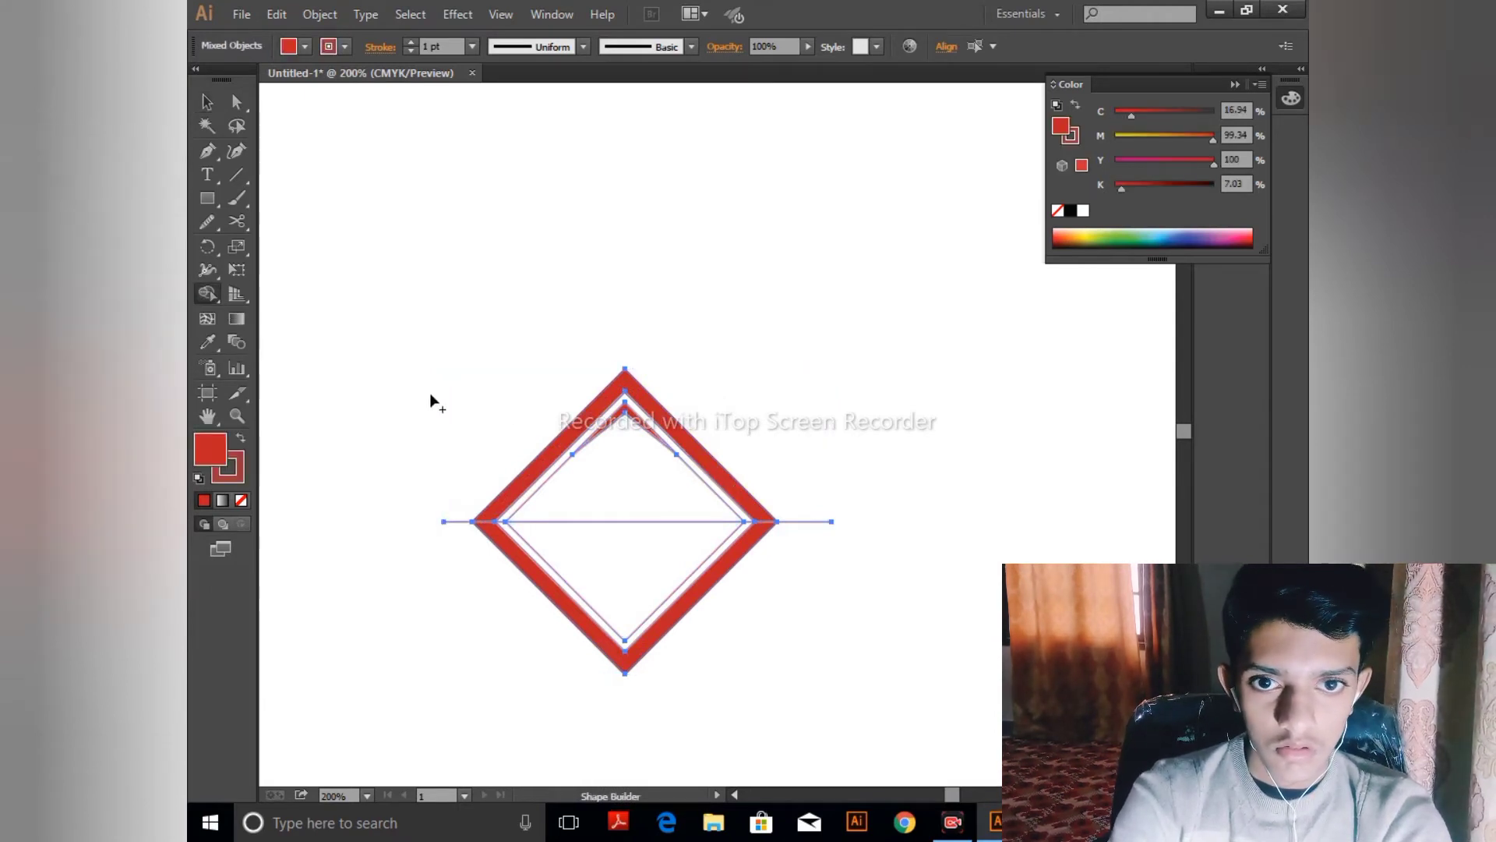
pyautogui.click(206, 102)
pyautogui.hotkey('ctrl', 'a')
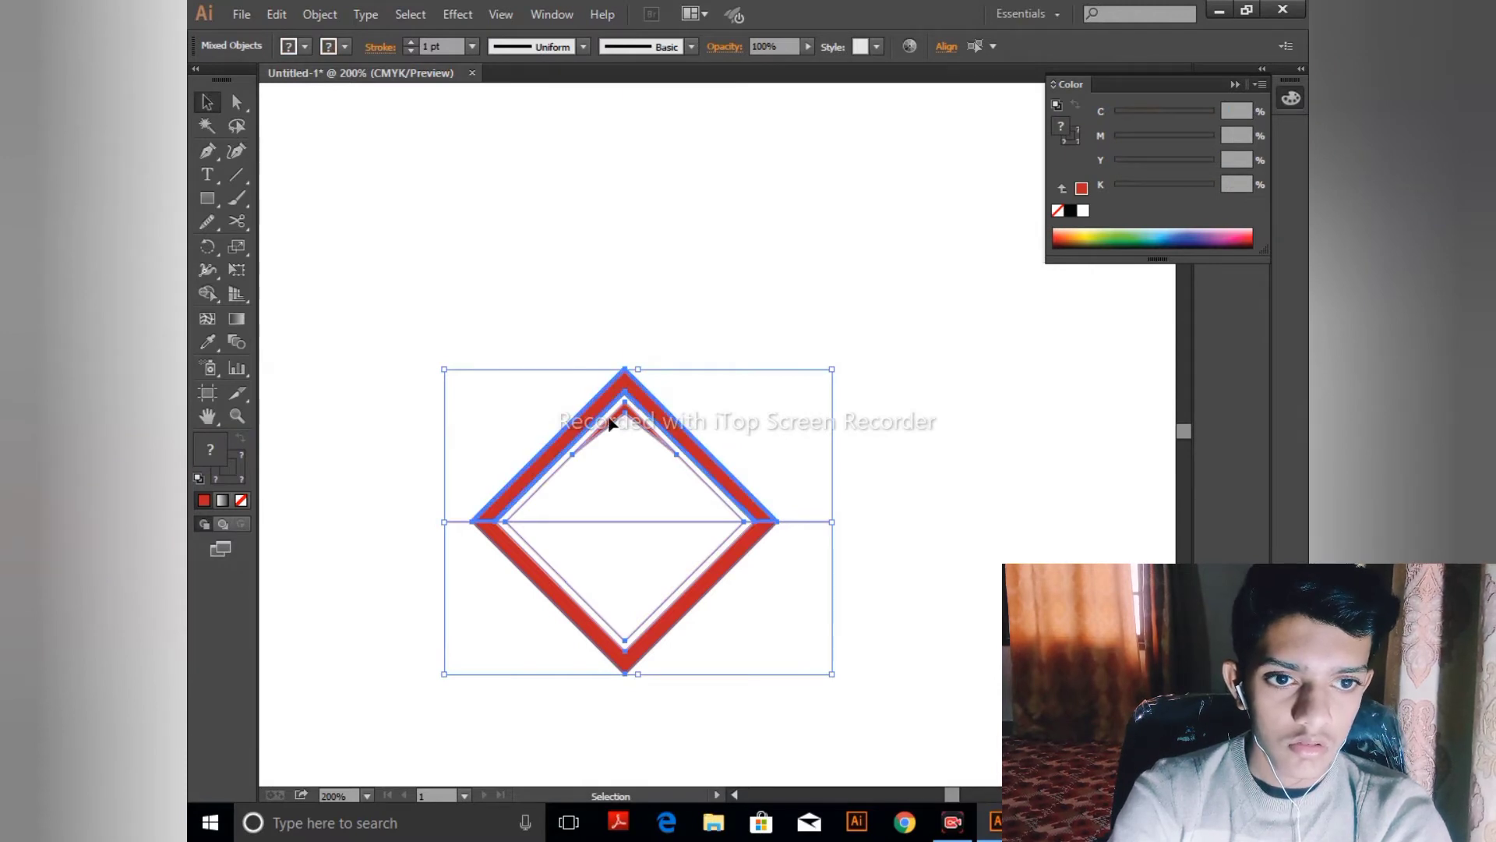
pyautogui.click(696, 414)
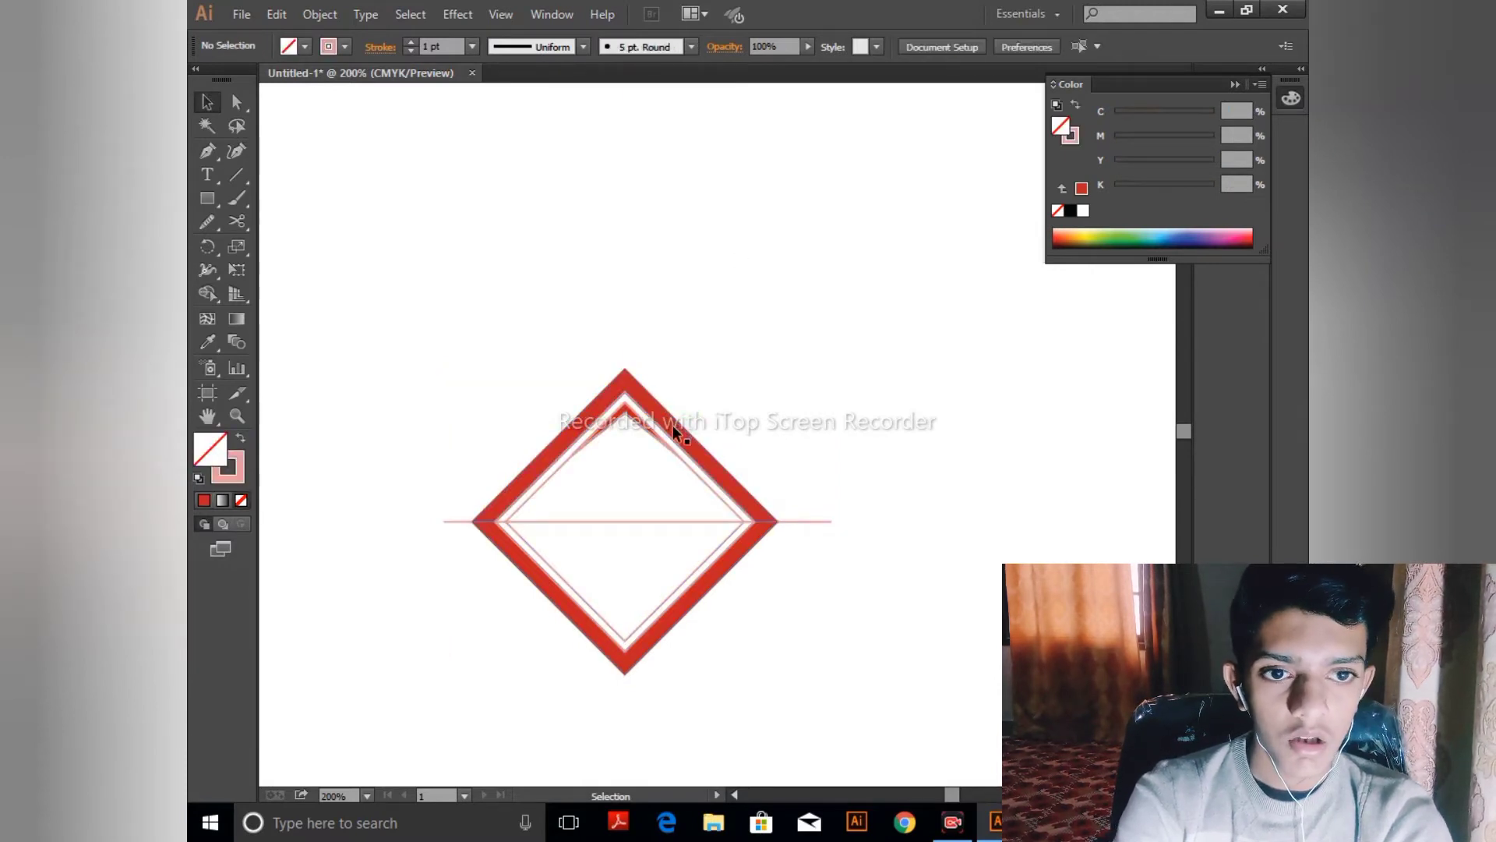
# - Move the red band's upper half together with the small inner chevron up and to the right, clear of the diamond
pyautogui.click(672, 425)
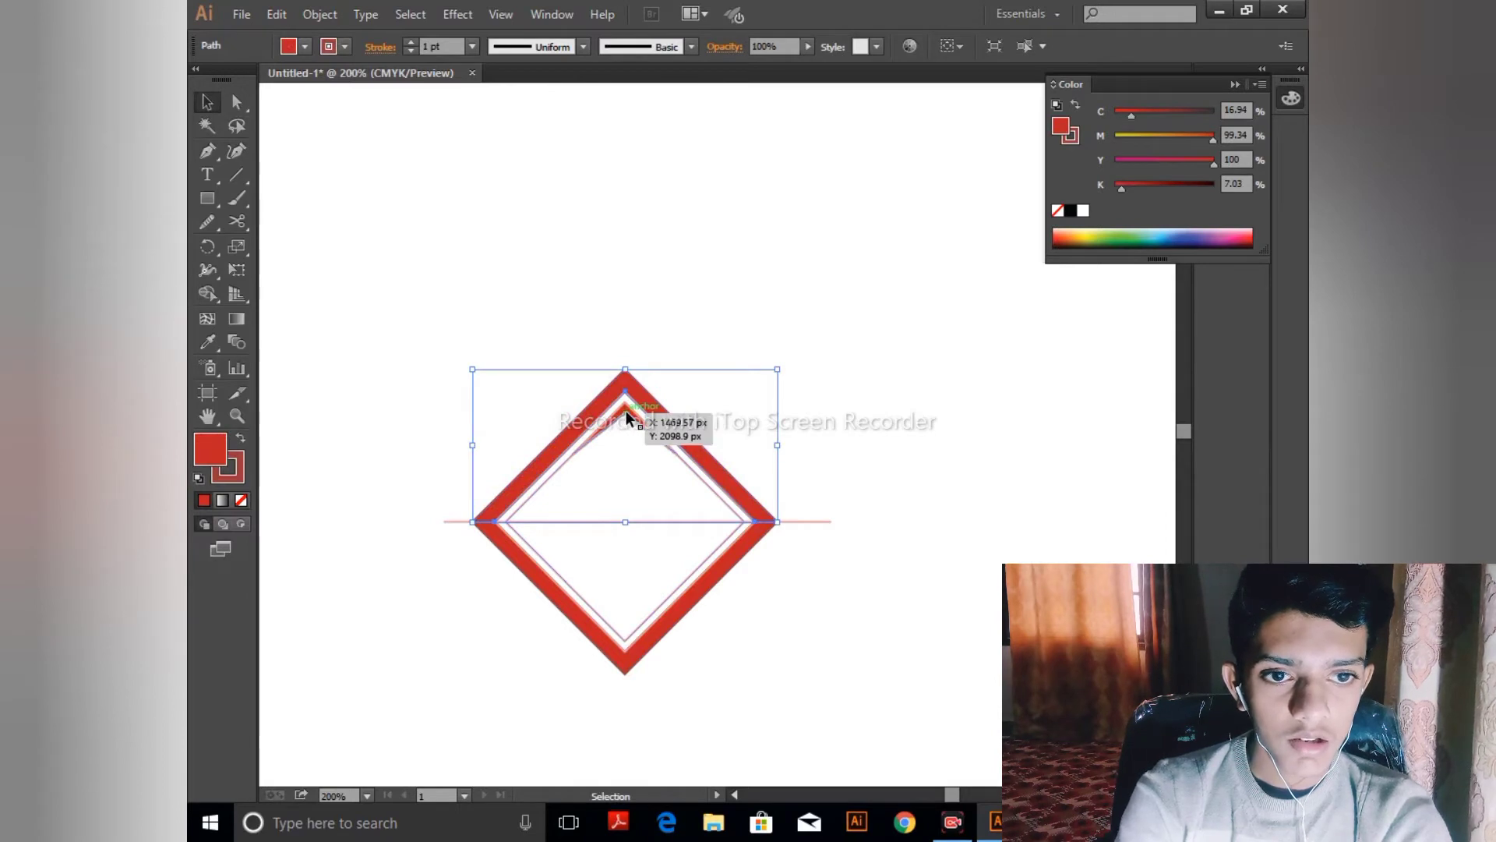
pyautogui.keyDown('shift'); pyautogui.click(628, 410); pyautogui.keyUp('shift')
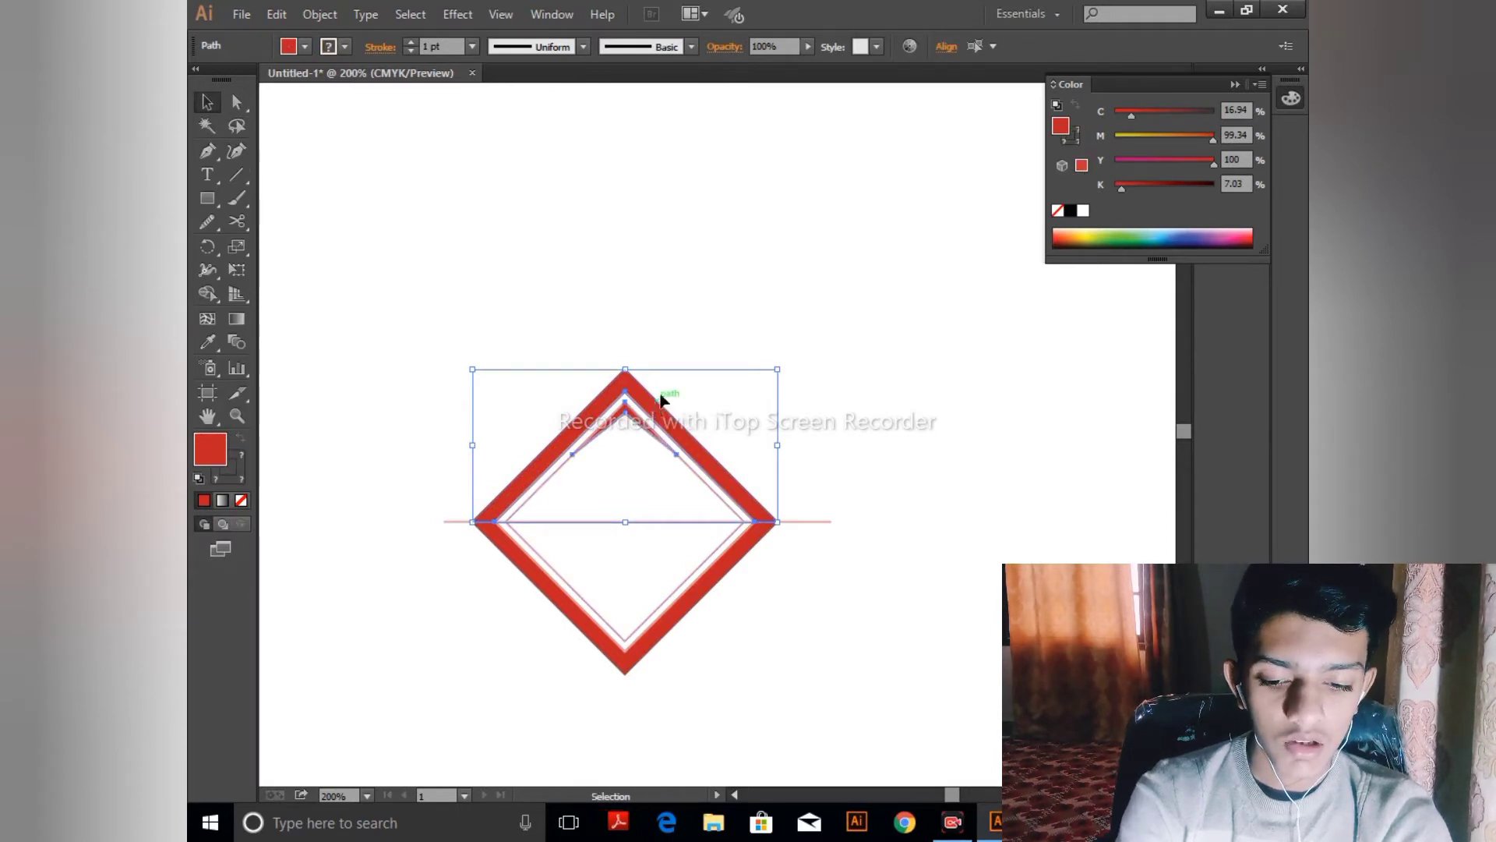
pyautogui.moveTo(661, 400); pyautogui.dragTo(766, 195)
# - Delete the leftover diamond outlines, the lower half of the red band and the remaining piece of the horizontal line
pyautogui.moveTo(428, 367); pyautogui.dragTo(794, 657)
pyautogui.click(796, 653)
pyautogui.moveTo(453, 435); pyautogui.dragTo(786, 650)
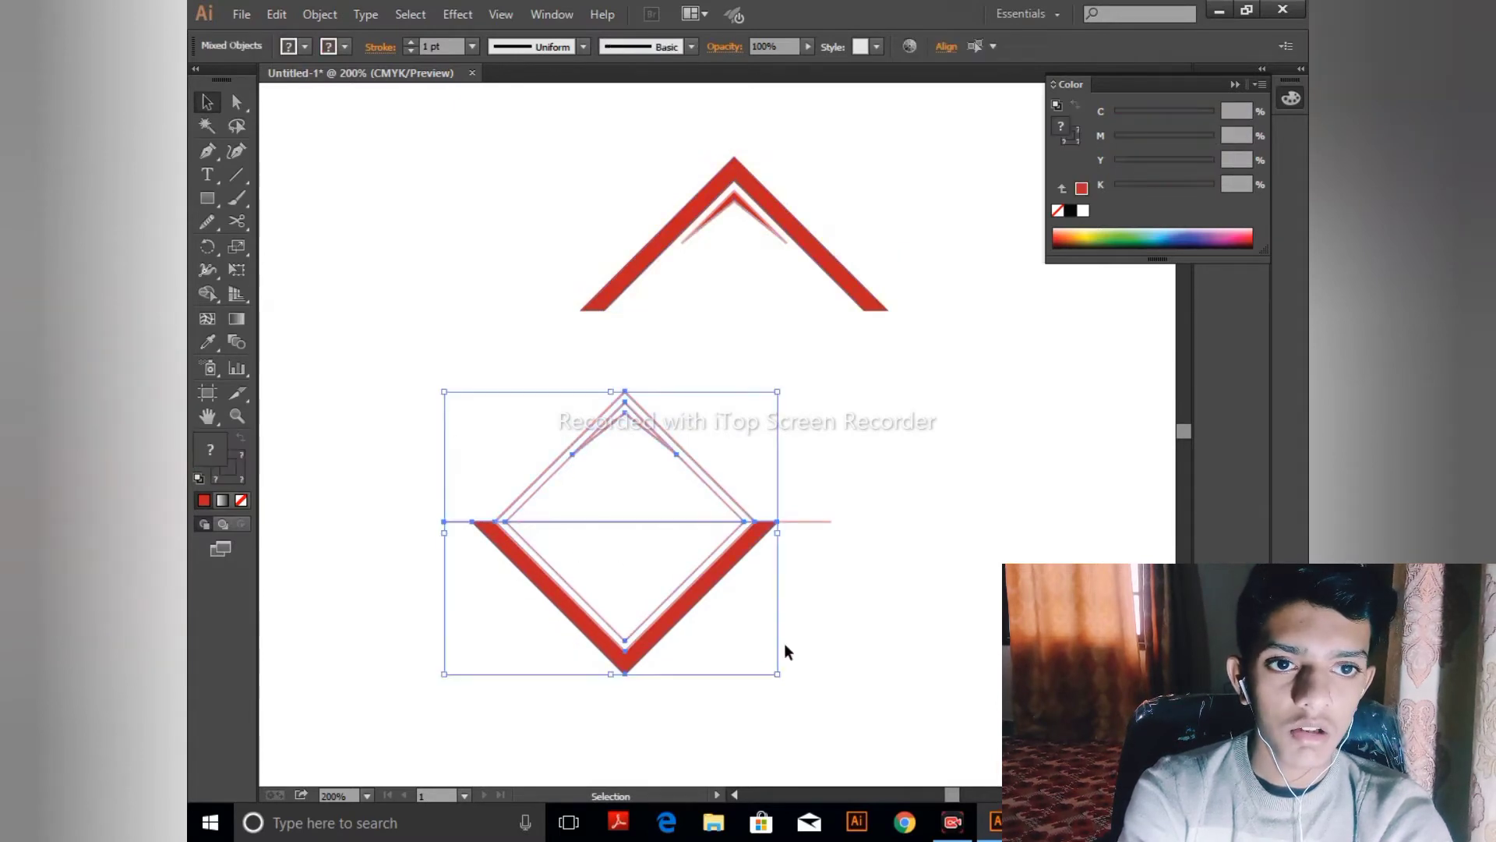
pyautogui.press('Delete')
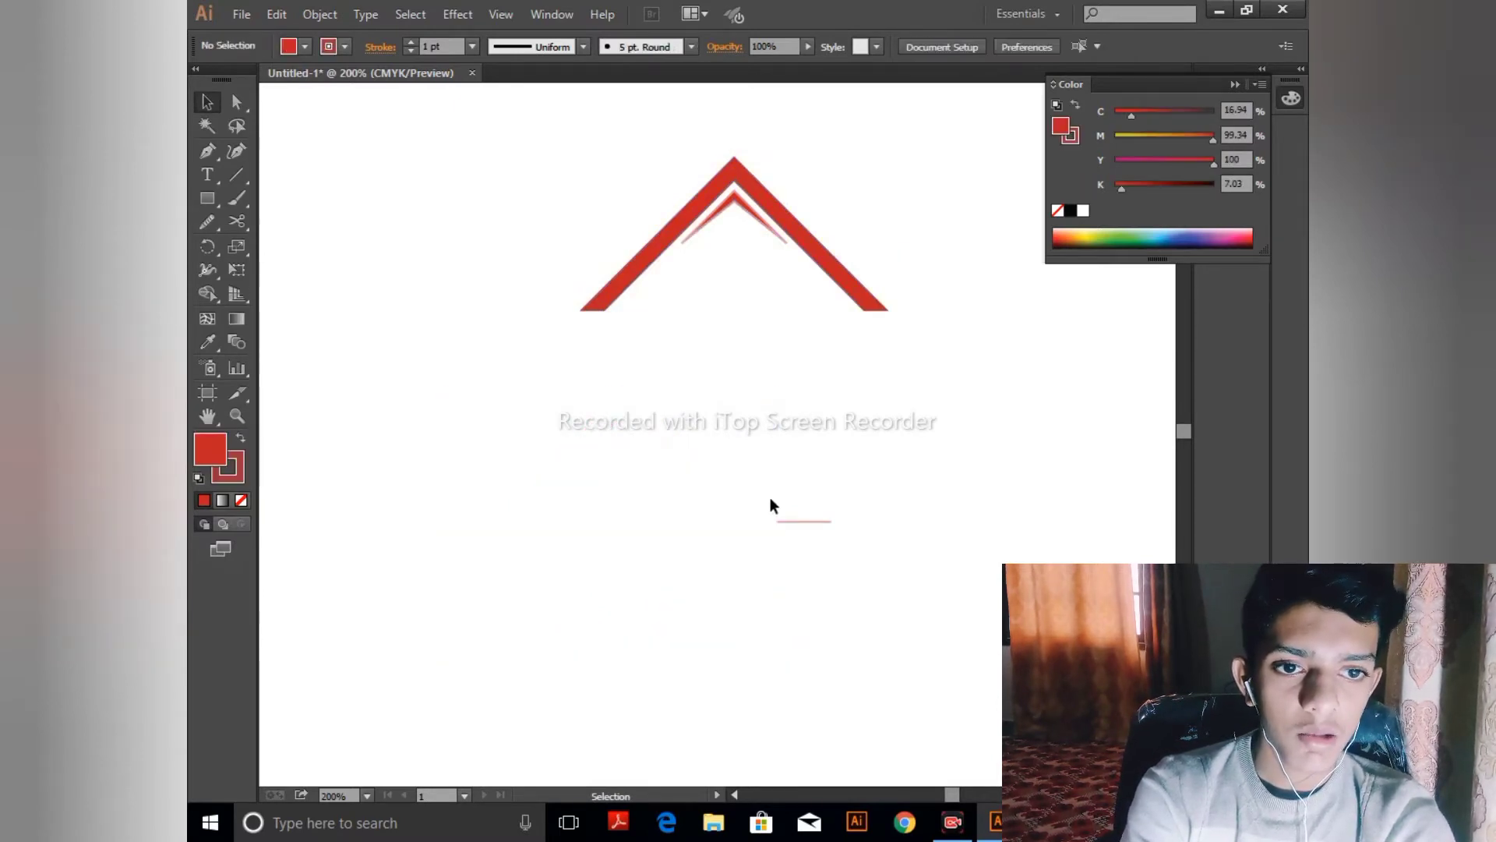
pyautogui.moveTo(758, 482); pyautogui.dragTo(840, 580)
pyautogui.press('Return')
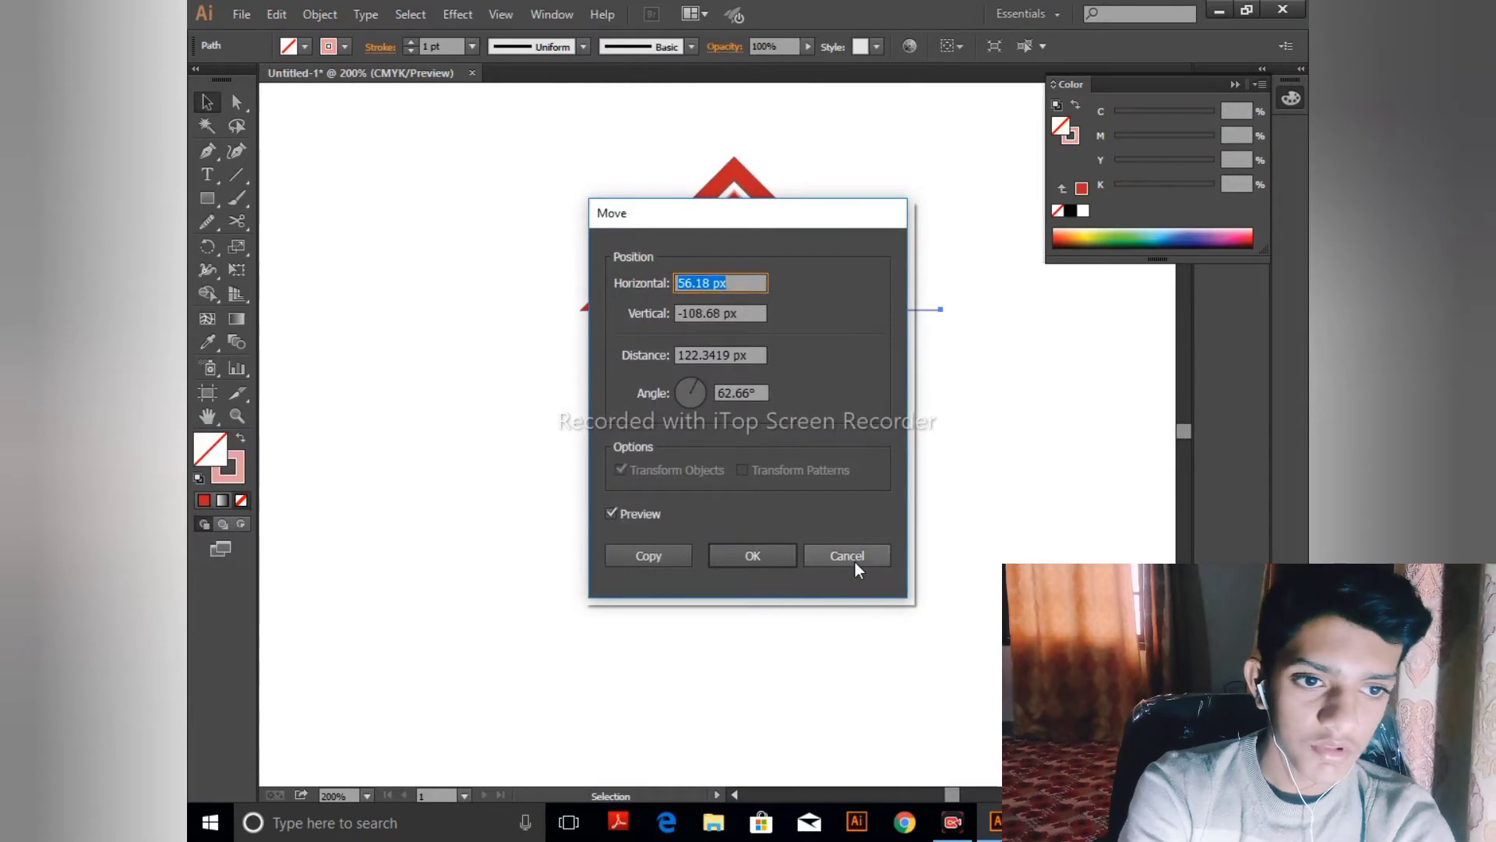
pyautogui.click(854, 559)
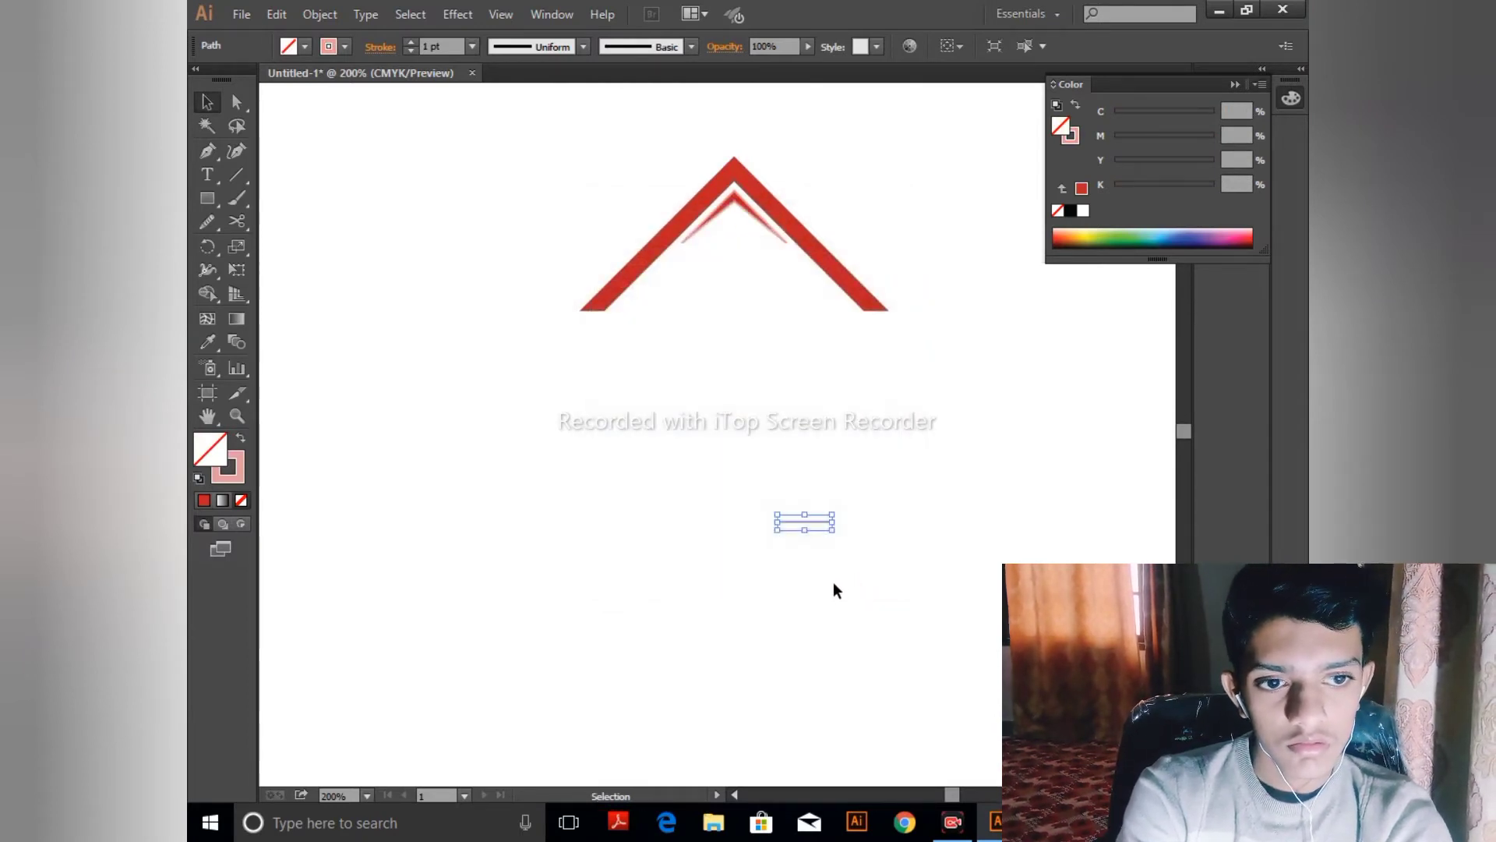
pyautogui.click(837, 584)
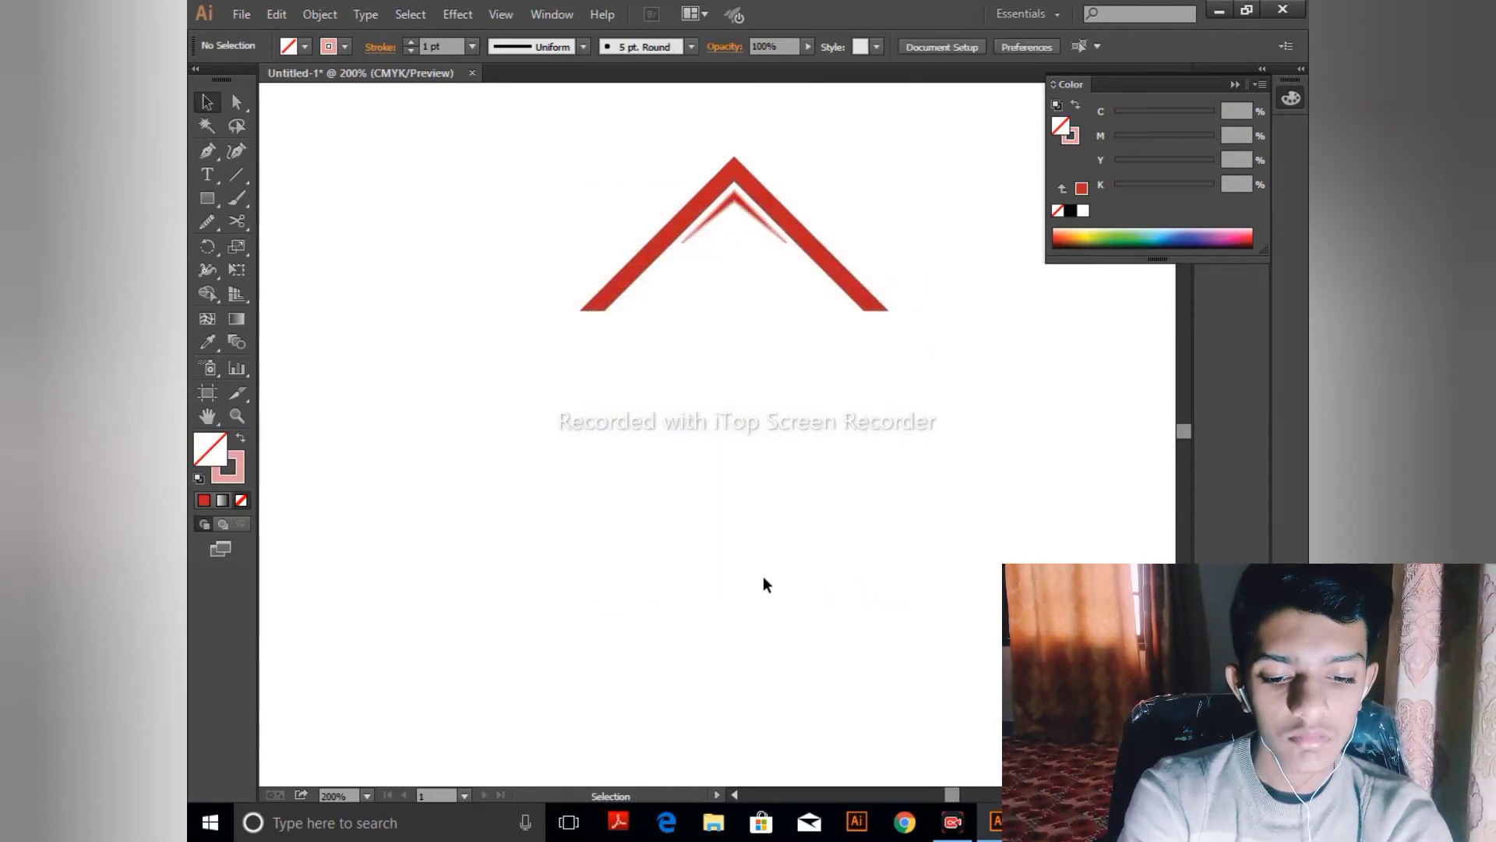
# - Remove the stroke from the large red roof shape
pyautogui.scroll(2, 731, 494)
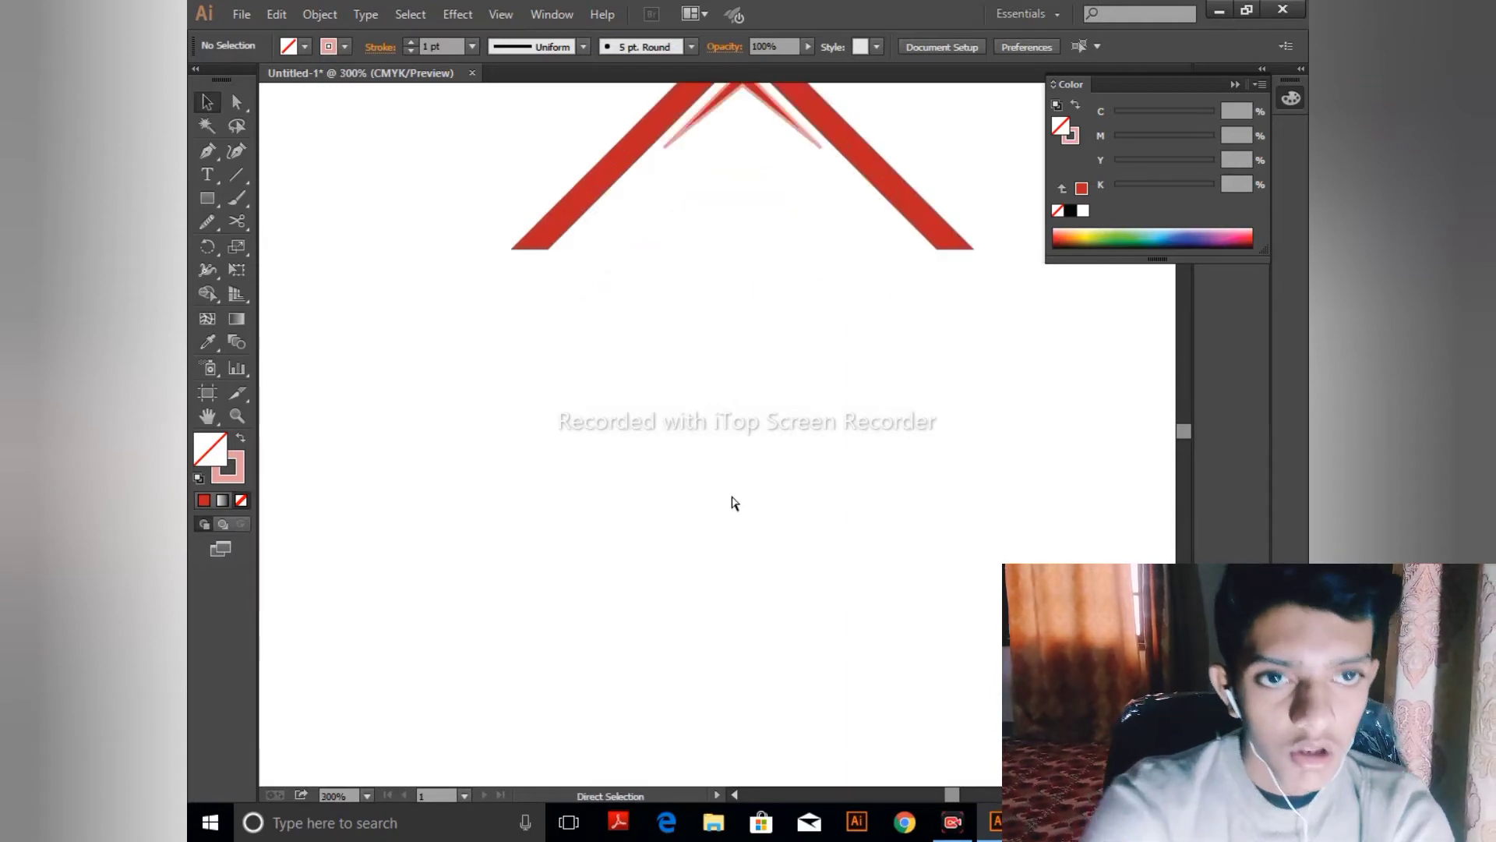
pyautogui.moveTo(712, 422); pyautogui.dragTo(608, 760)
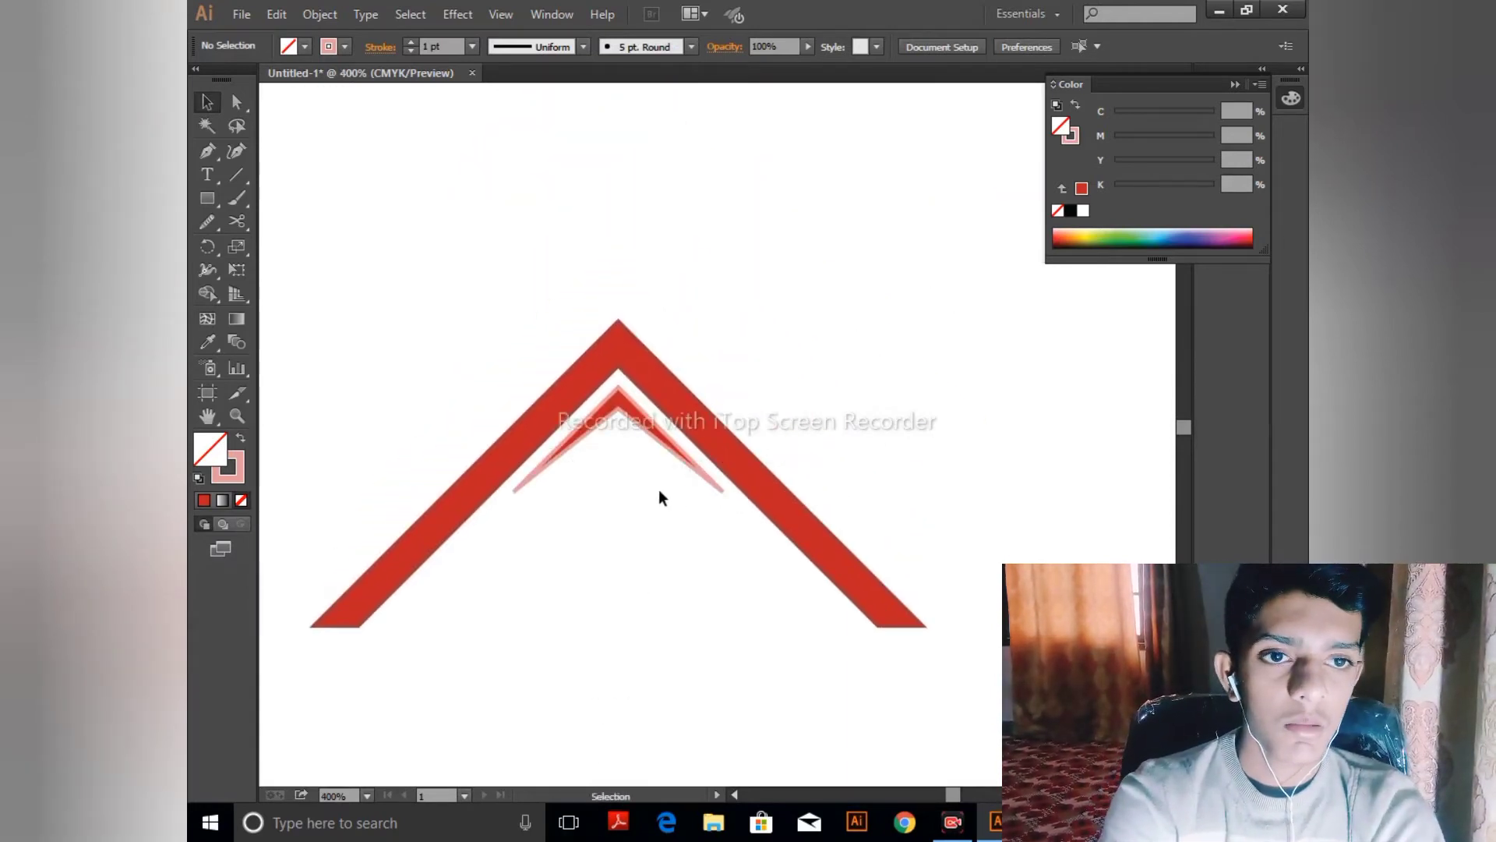
pyautogui.click(734, 456)
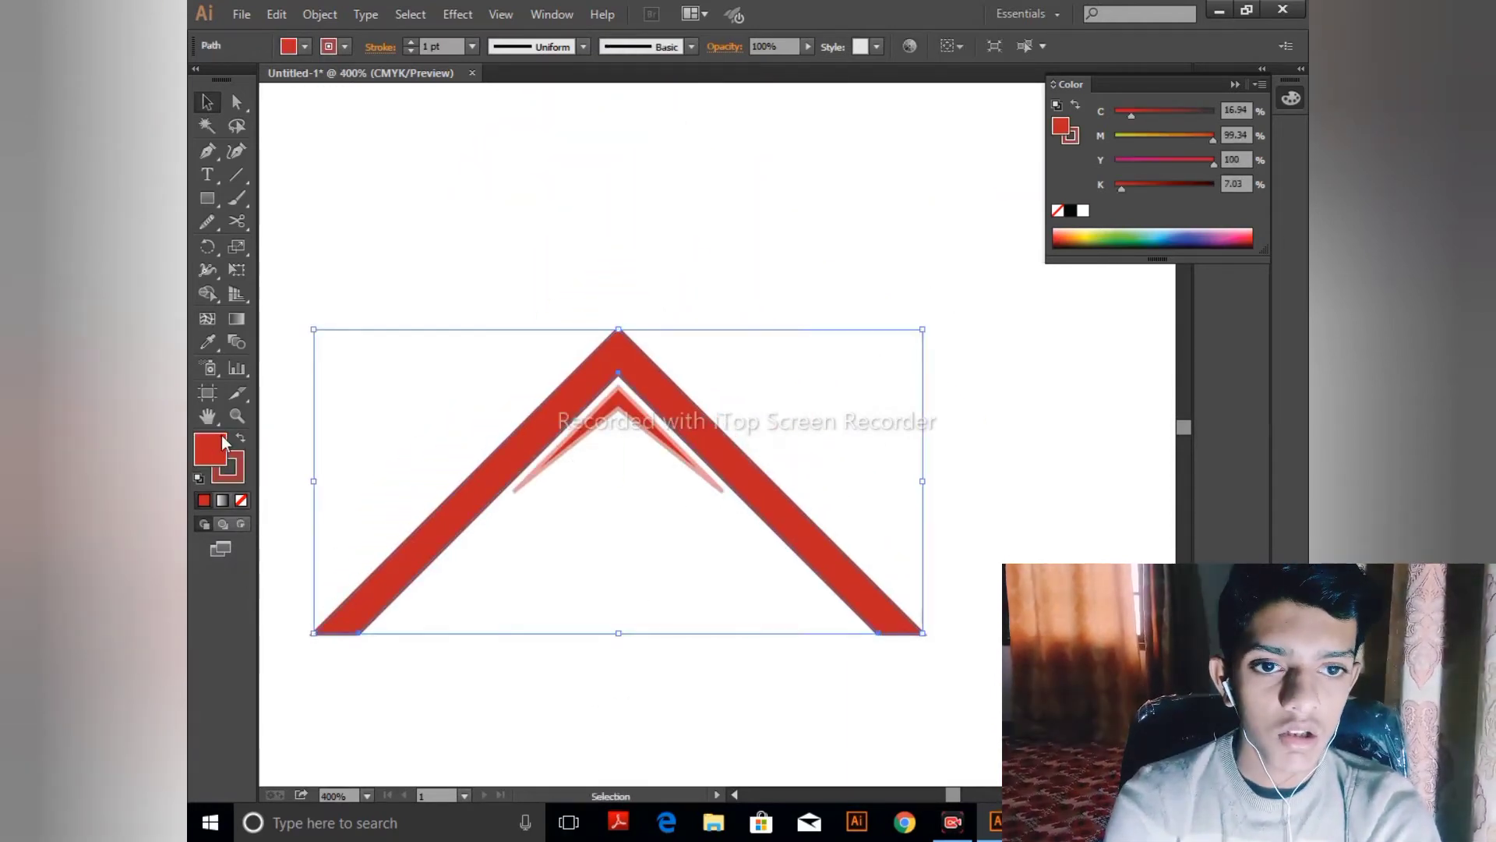
pyautogui.click(238, 475)
pyautogui.click(243, 501)
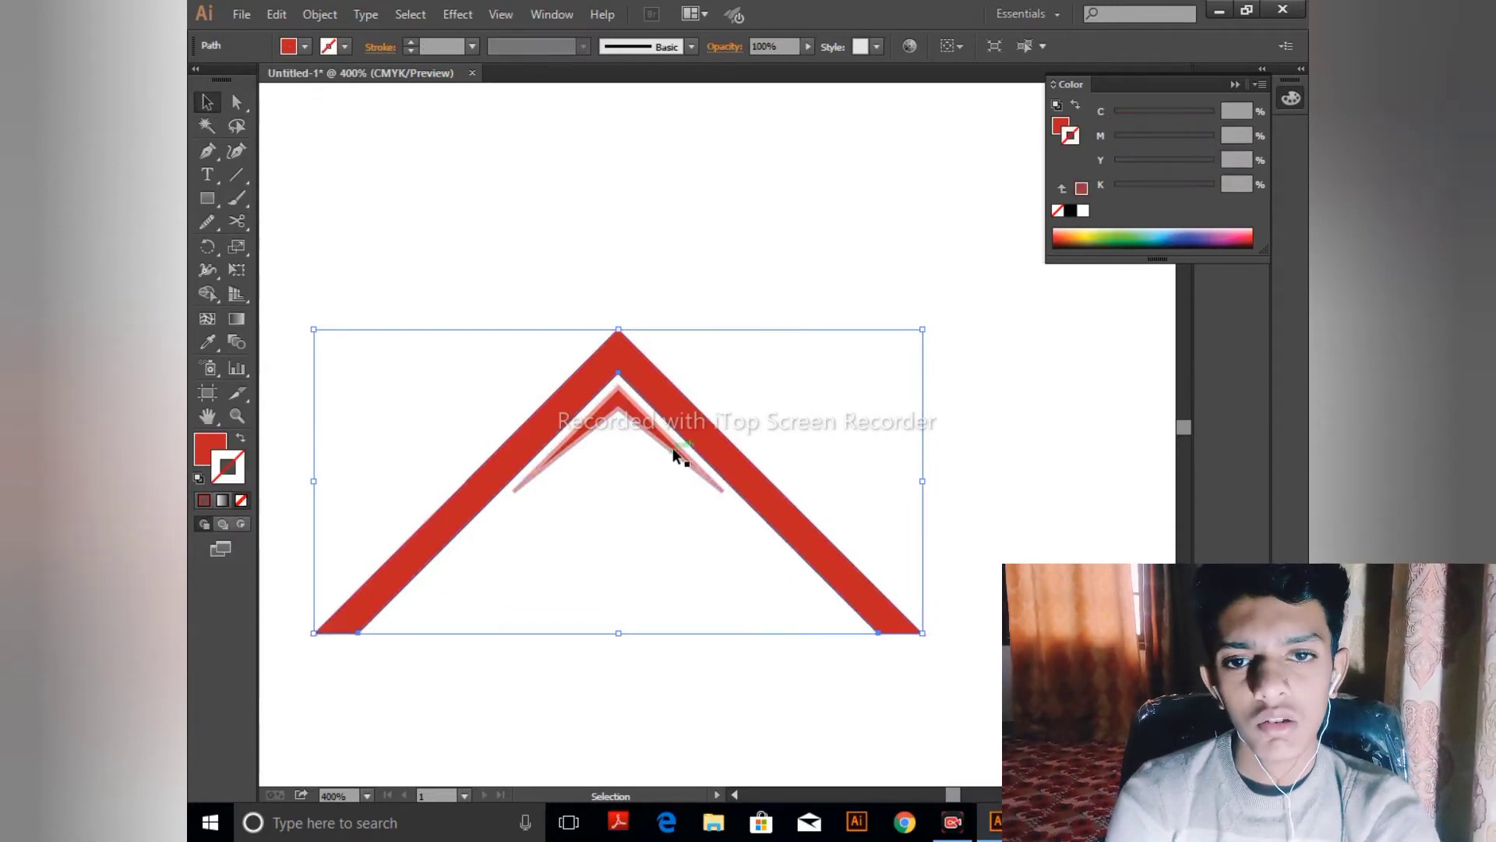
# - Swap the fill and stroke colors of the small inner chevron
pyautogui.click(522, 455)
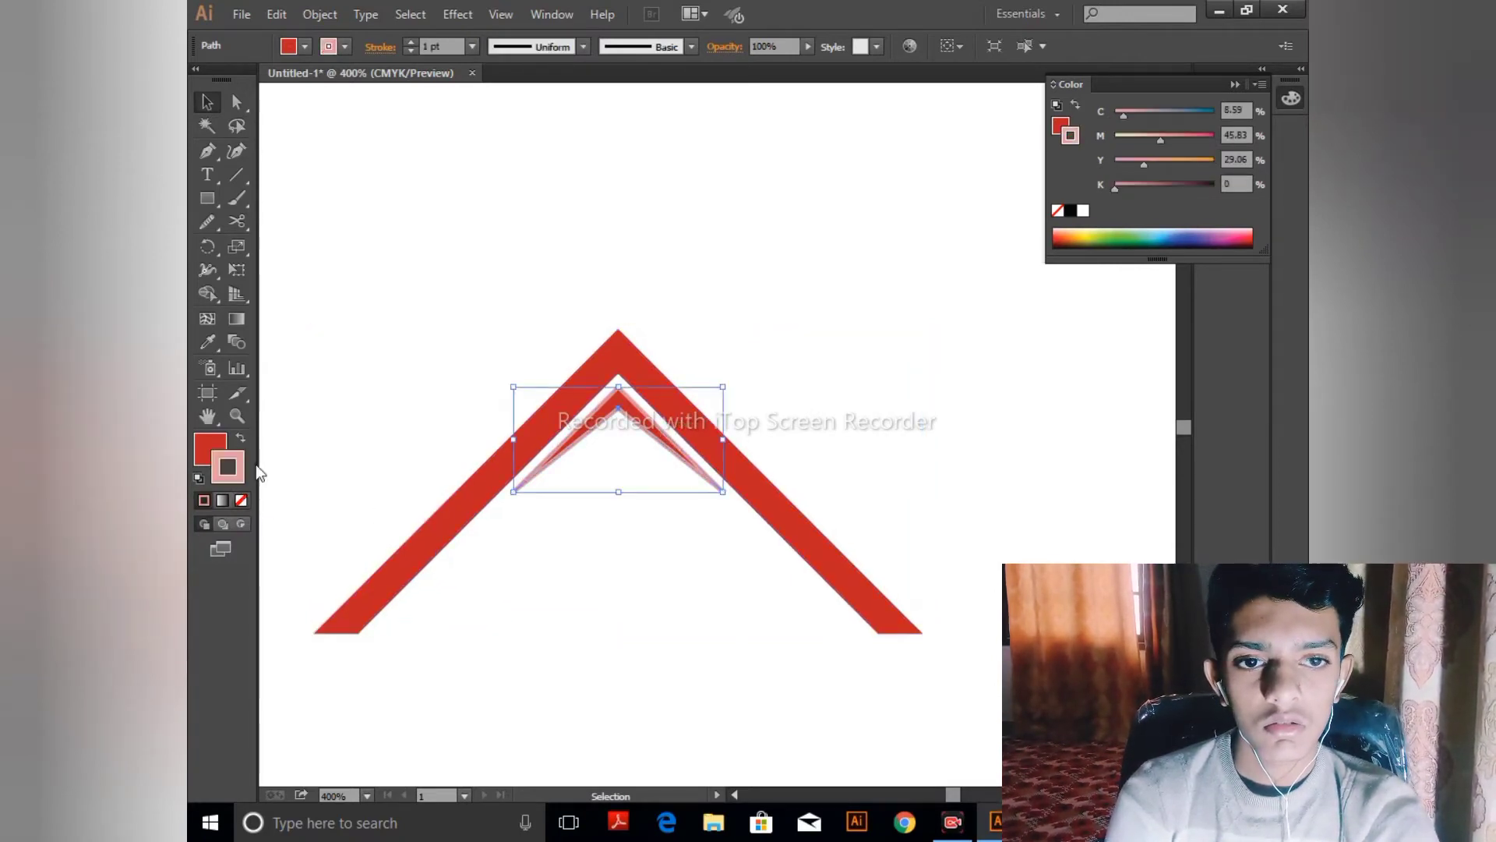
pyautogui.click(241, 439)
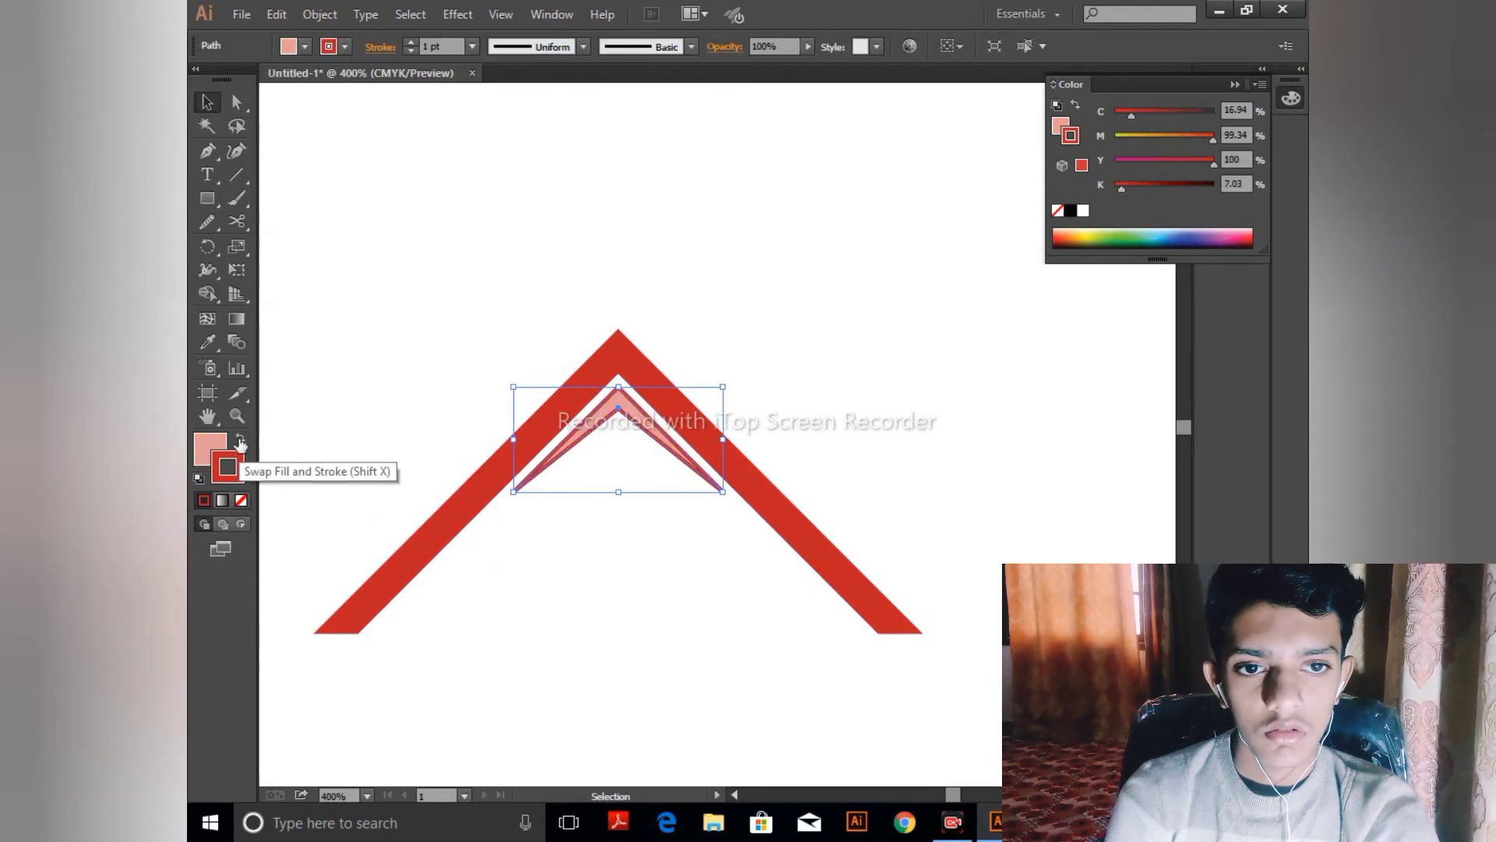
# - Remove the stroke from the small inner chevron and match its fill to the roof's red with the Eyedropper
pyautogui.click(241, 500)
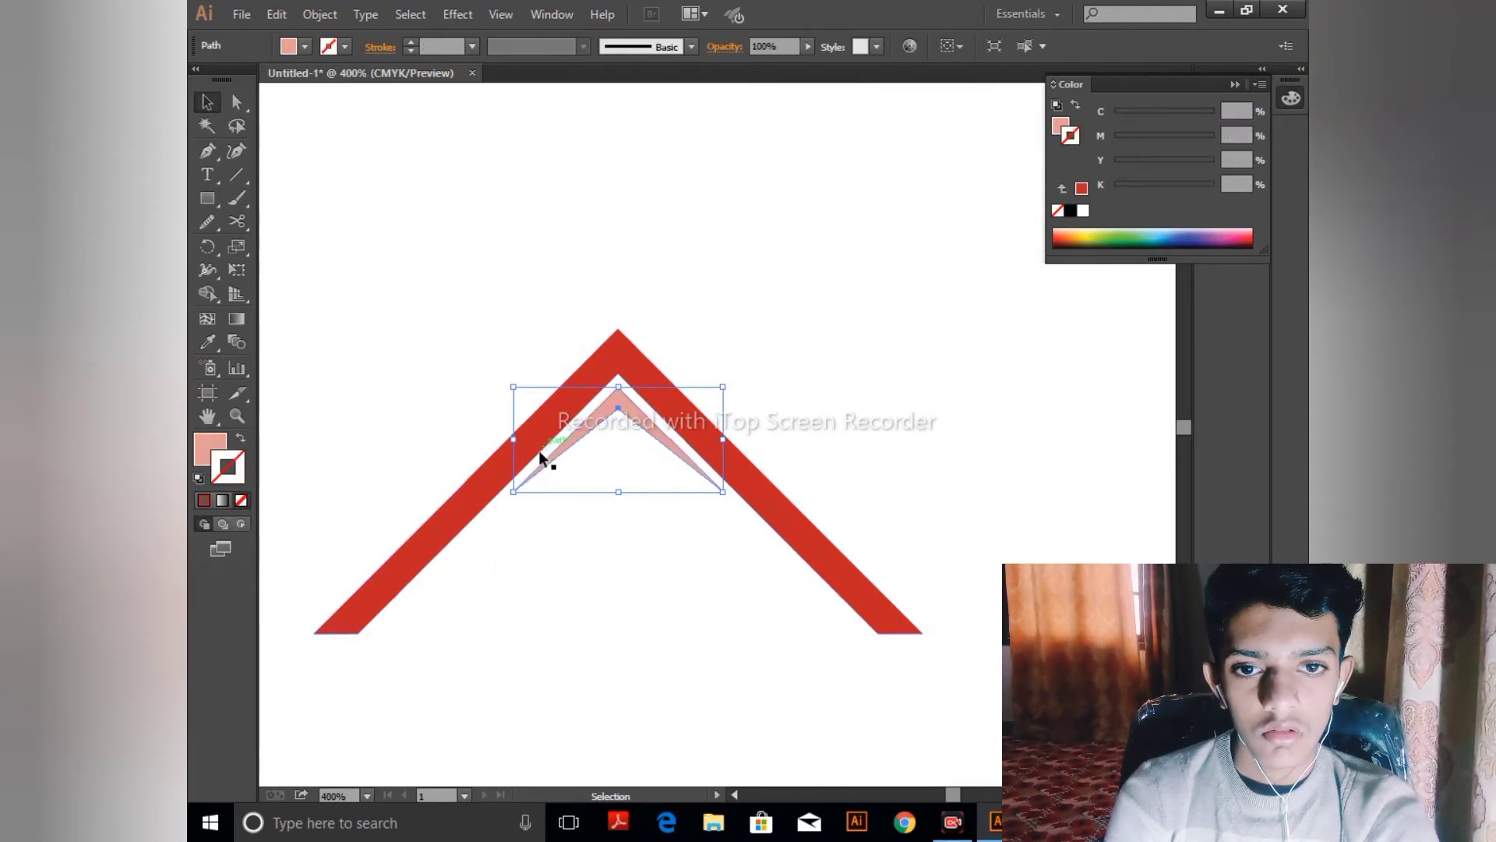
pyautogui.click(207, 341)
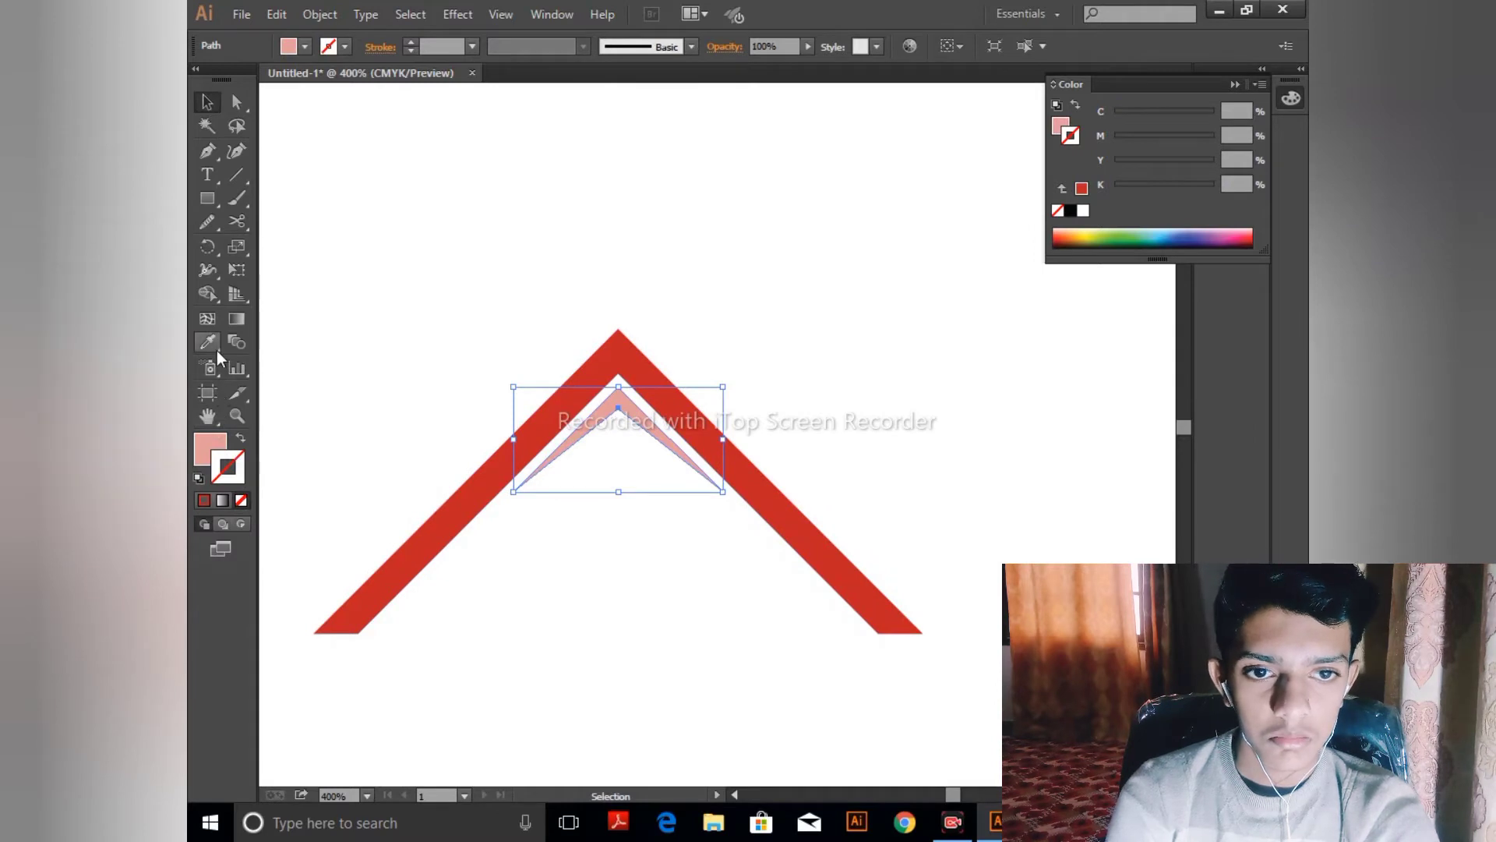
pyautogui.click(621, 397)
pyautogui.press('v')
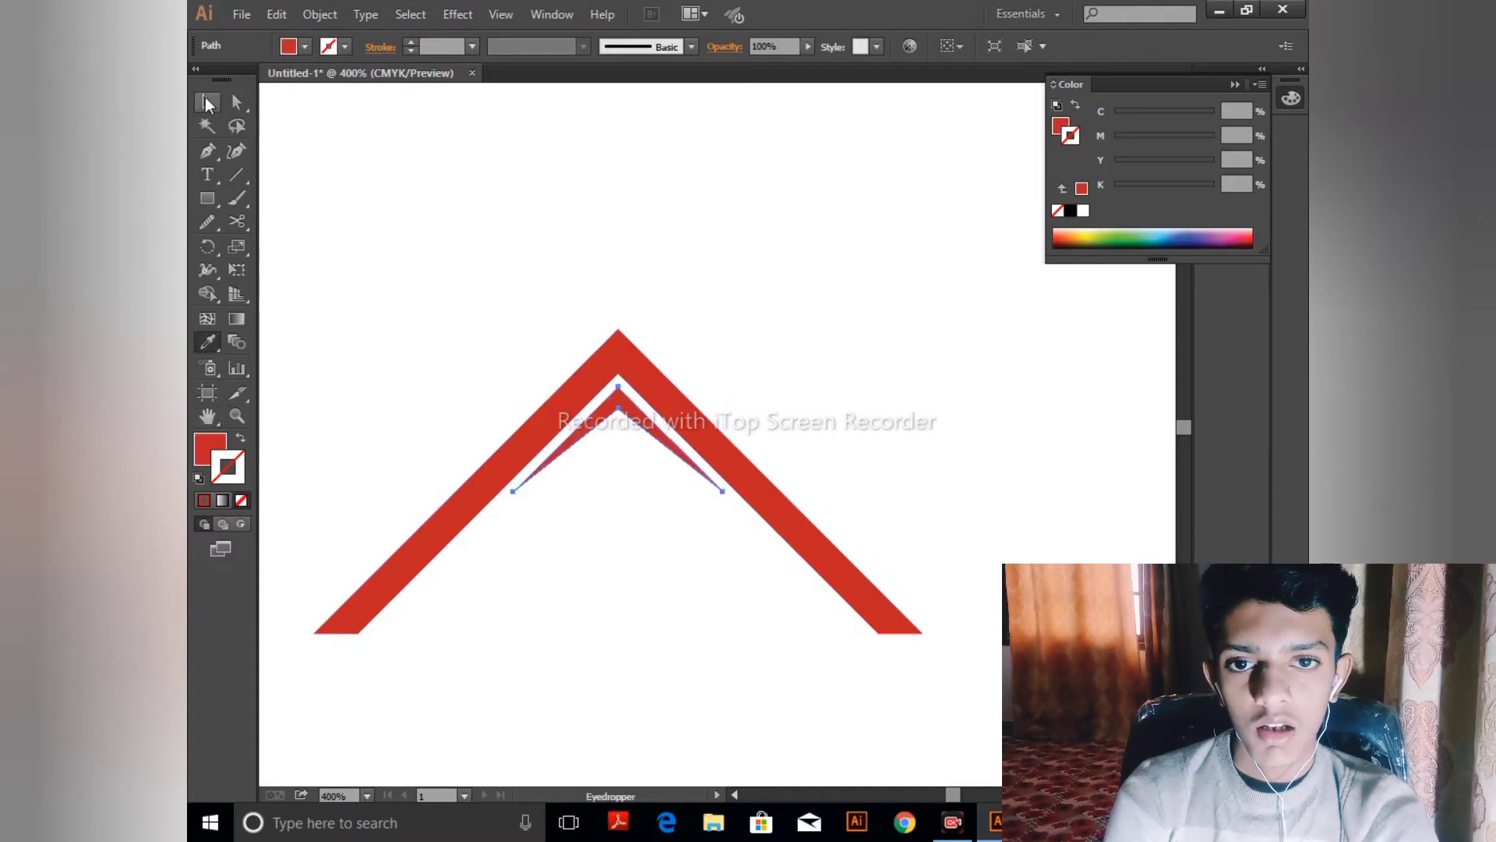
pyautogui.click(421, 258)
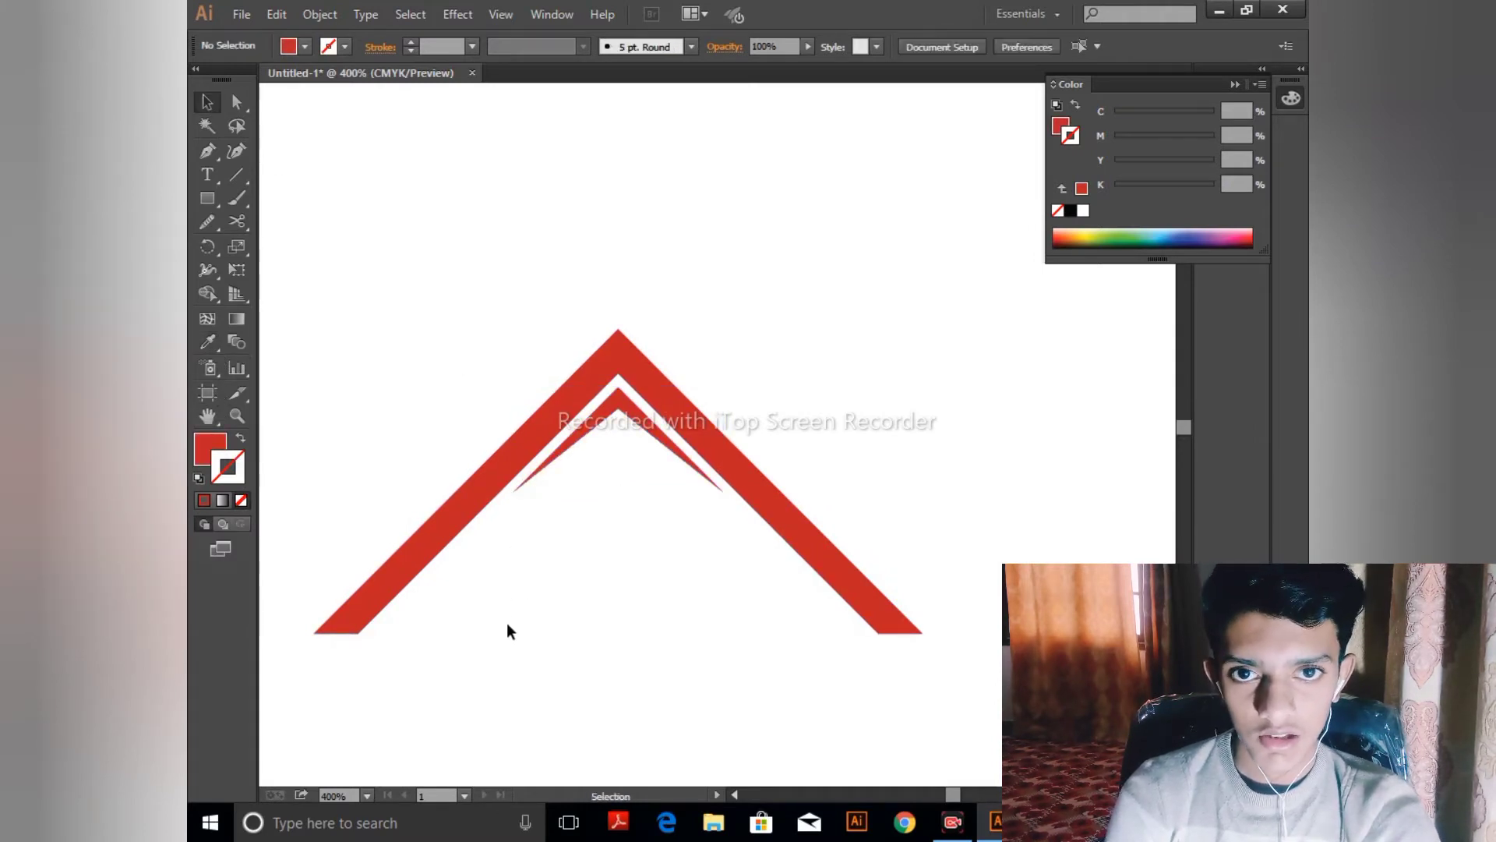
# - Draw a red square with the Rectangle tool in the empty area below the roof
pyautogui.moveTo(508, 628); pyautogui.dragTo(555, 218)
pyautogui.click(208, 199)
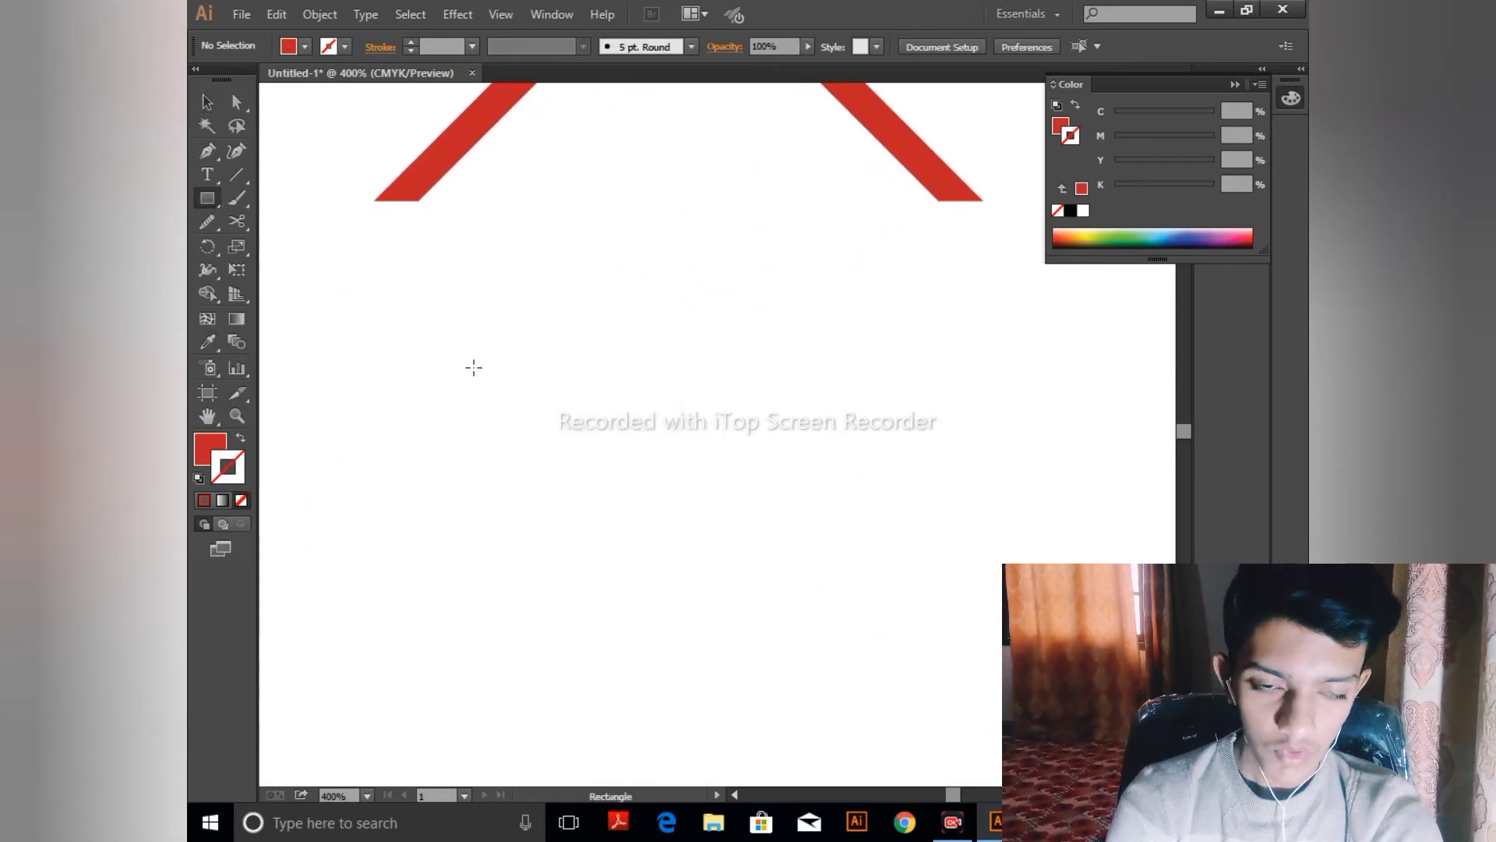
pyautogui.moveTo(488, 361); pyautogui.dragTo(569, 382)
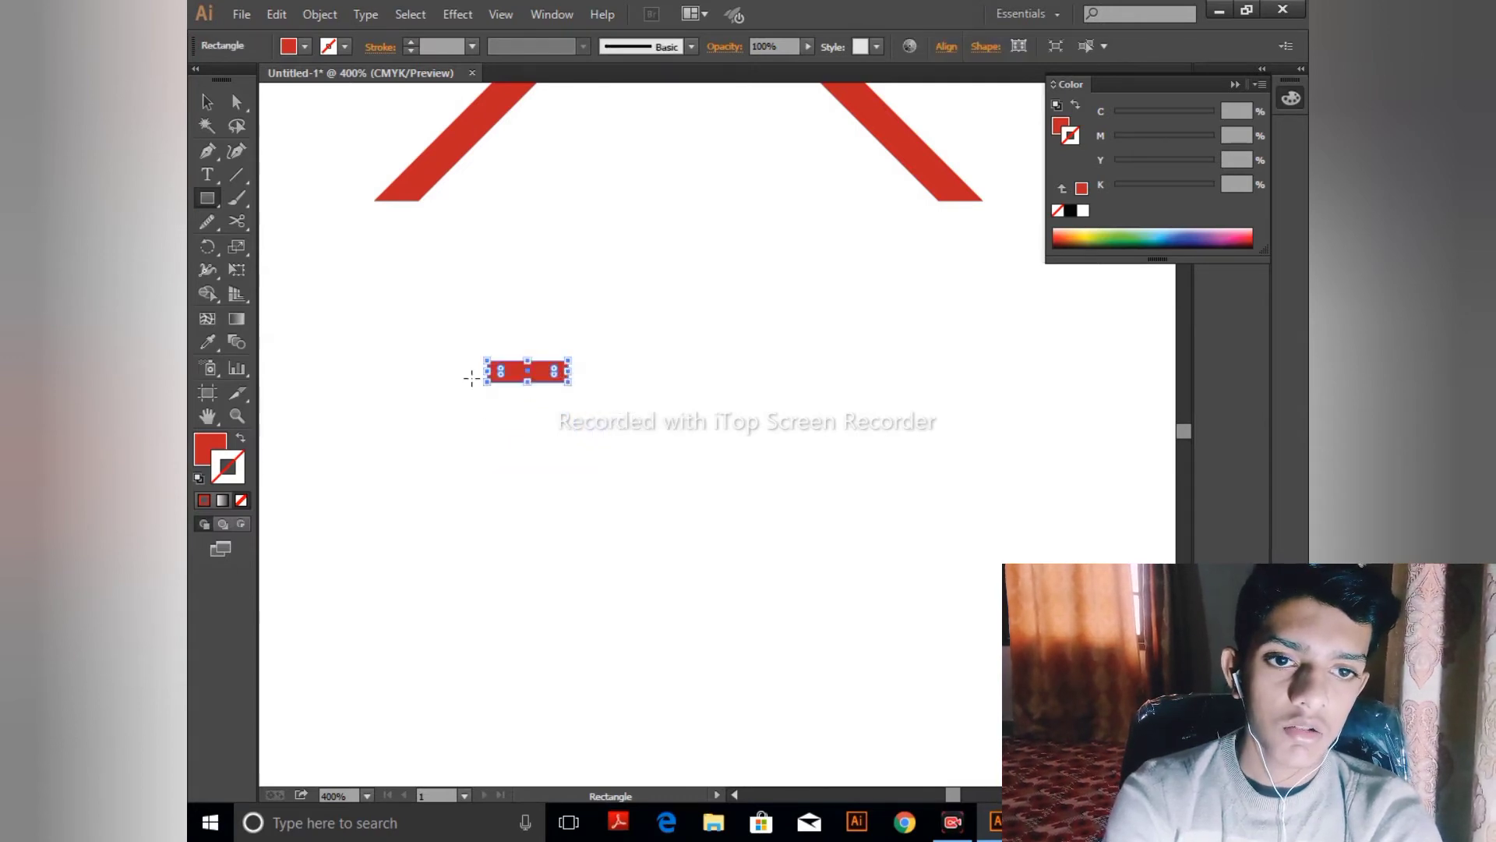
pyautogui.press('Delete')
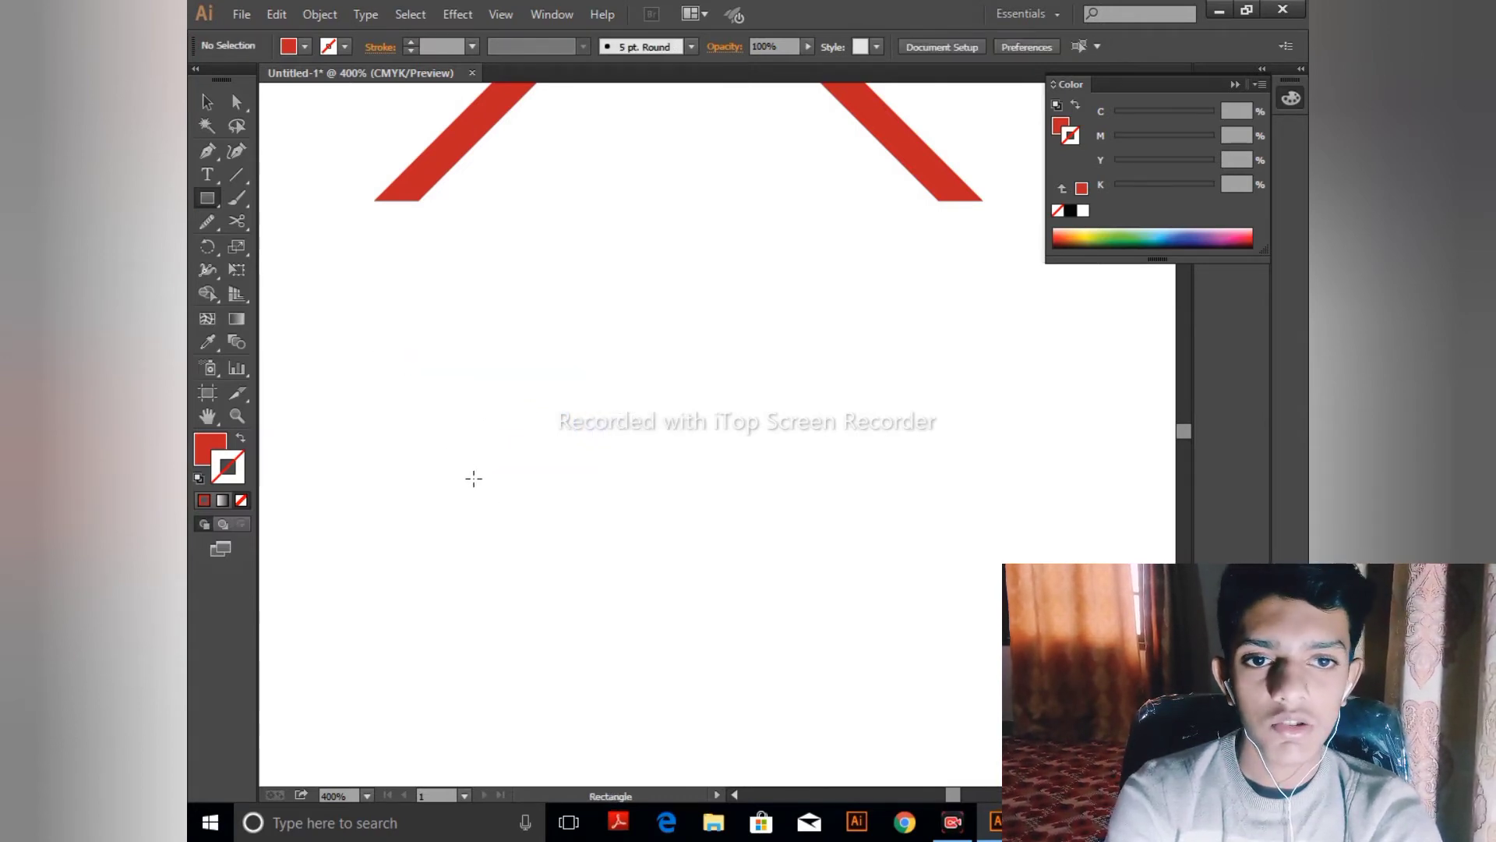
pyautogui.moveTo(484, 395); pyautogui.dragTo(584, 510)
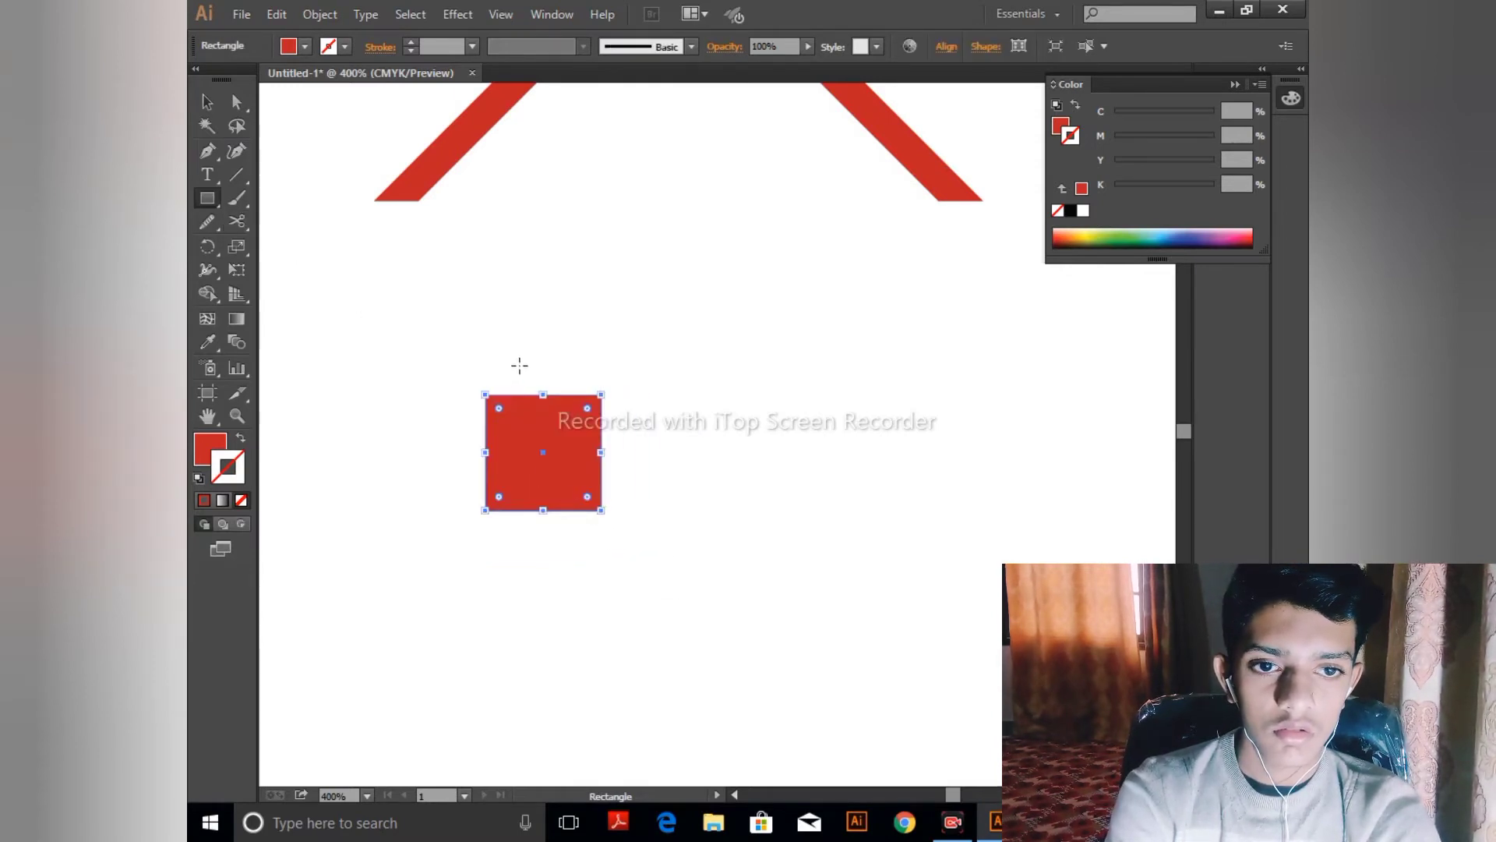
# - Draw a narrow vertical bar crossing the full height of the square and add a copy of it rotated 90°
pyautogui.moveTo(520, 366); pyautogui.dragTo(543, 538)
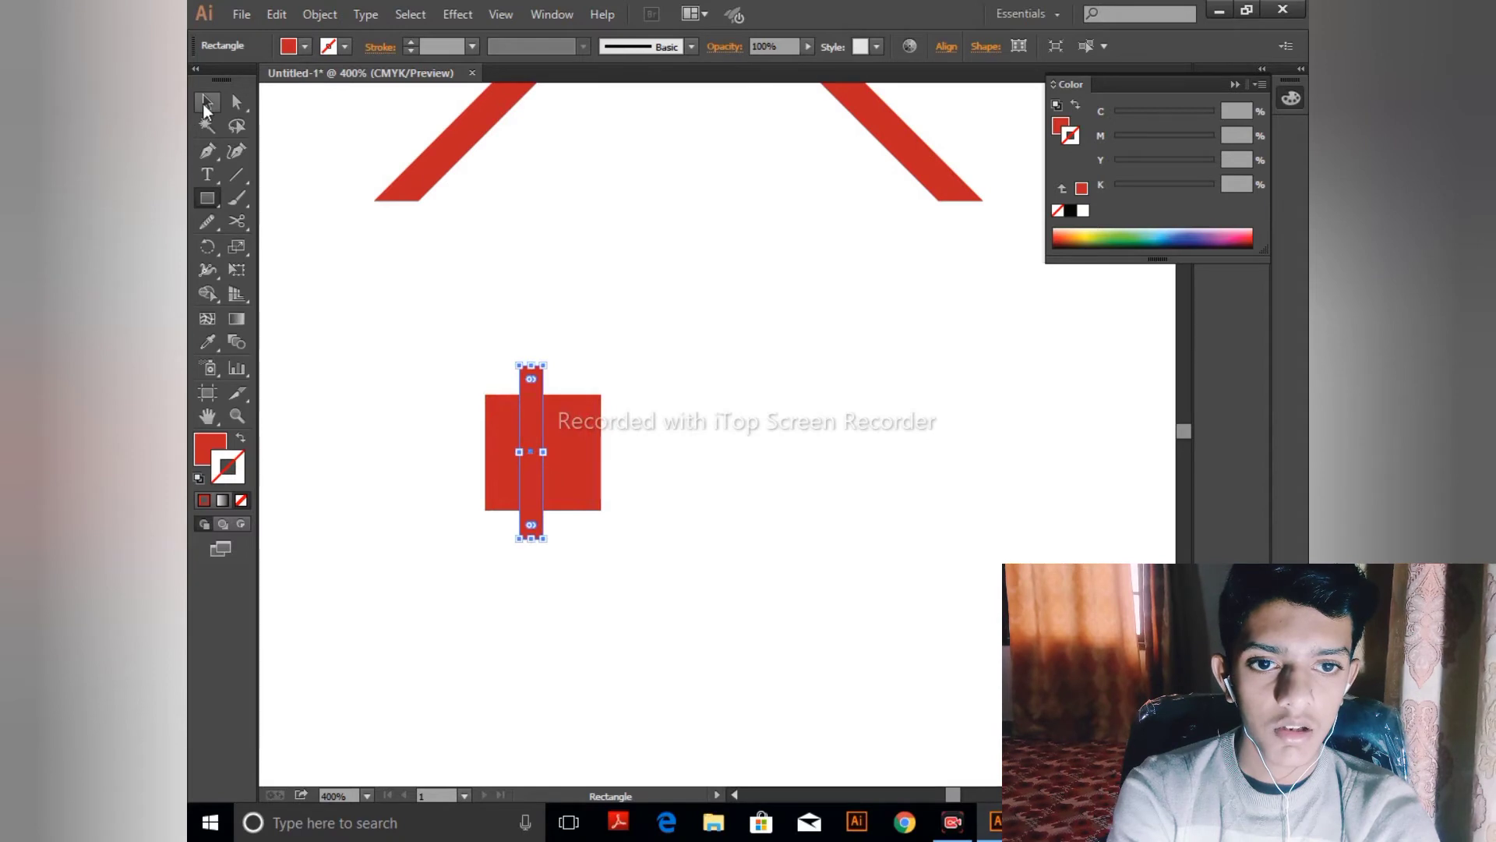
pyautogui.click(202, 248)
pyautogui.doubleClick(201, 249)
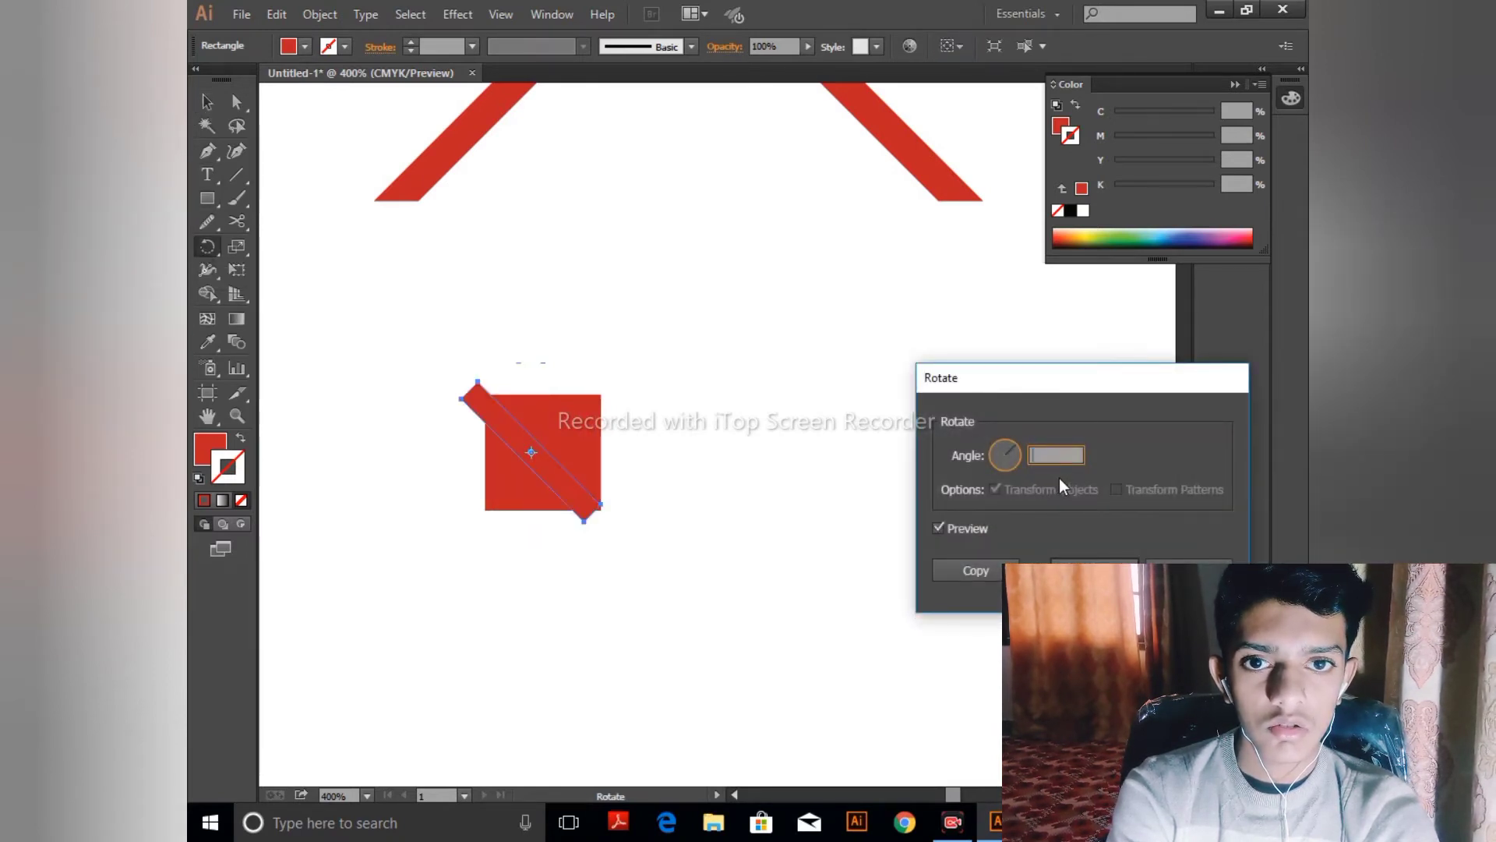
pyautogui.write('90')
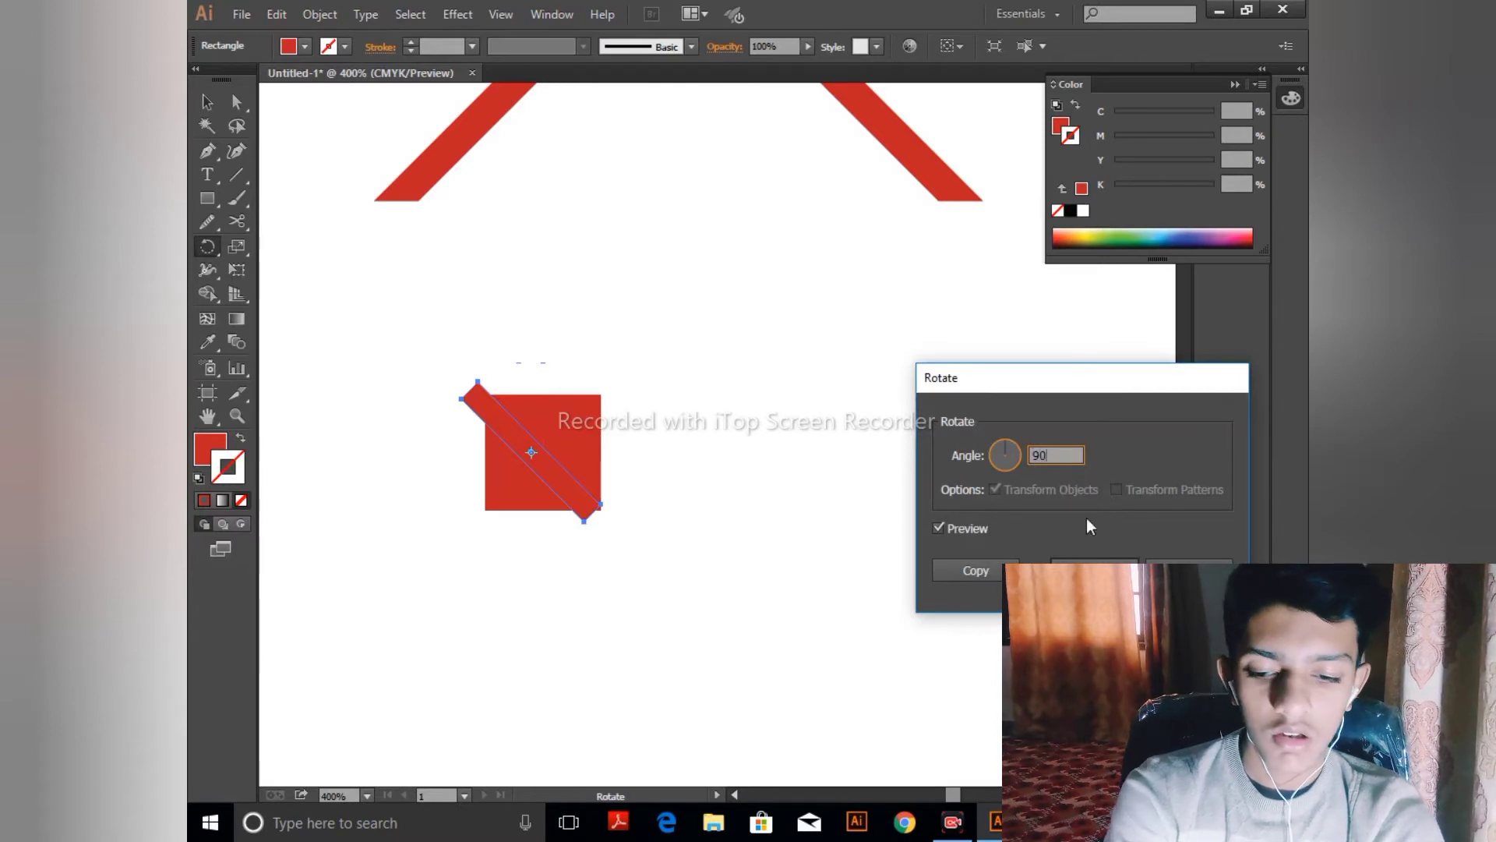
pyautogui.click(948, 528)
pyautogui.click(948, 527)
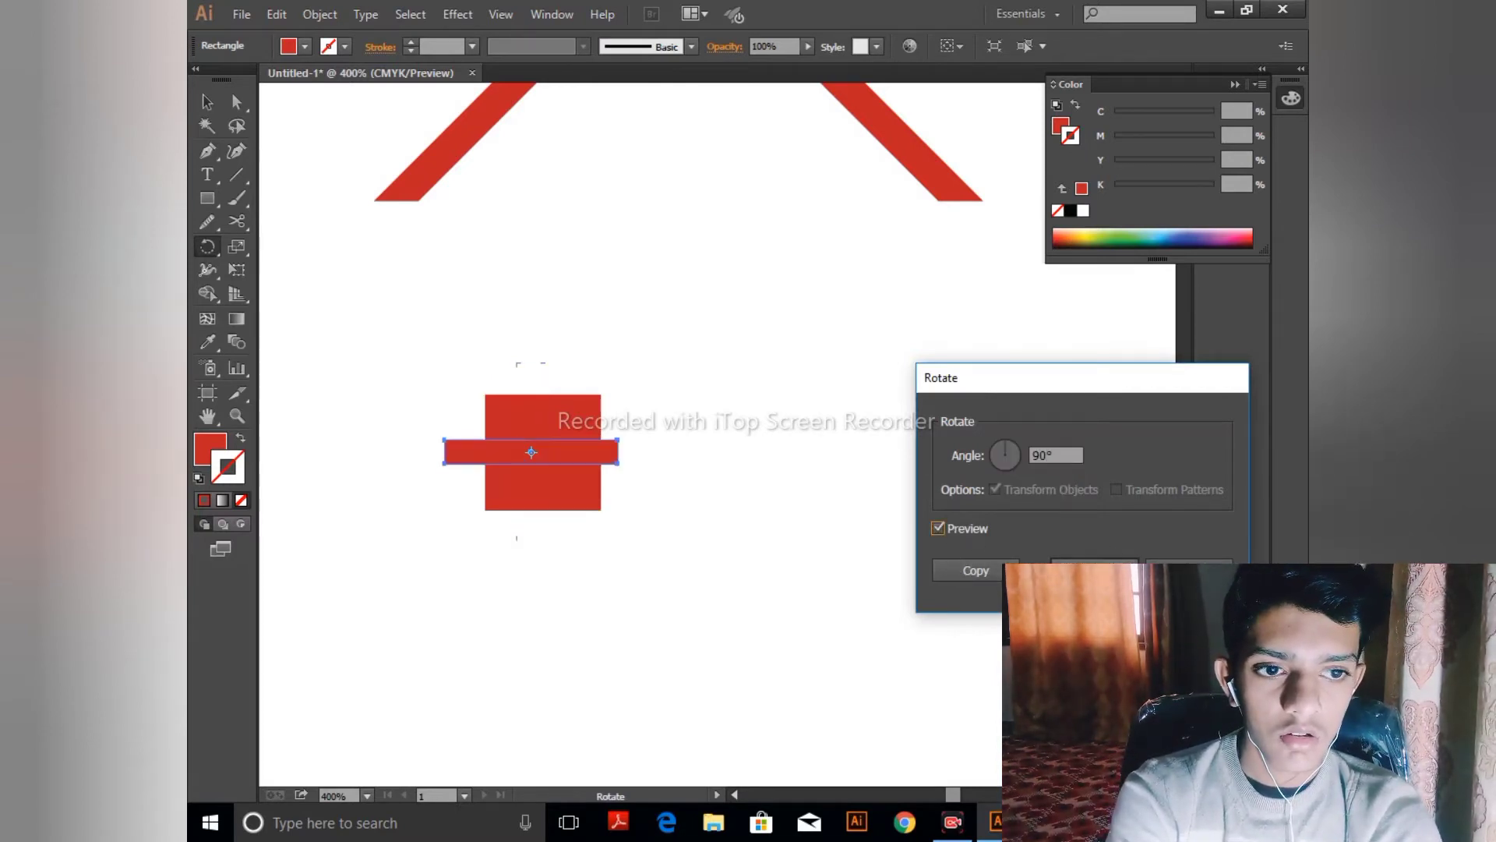
pyautogui.click(980, 565)
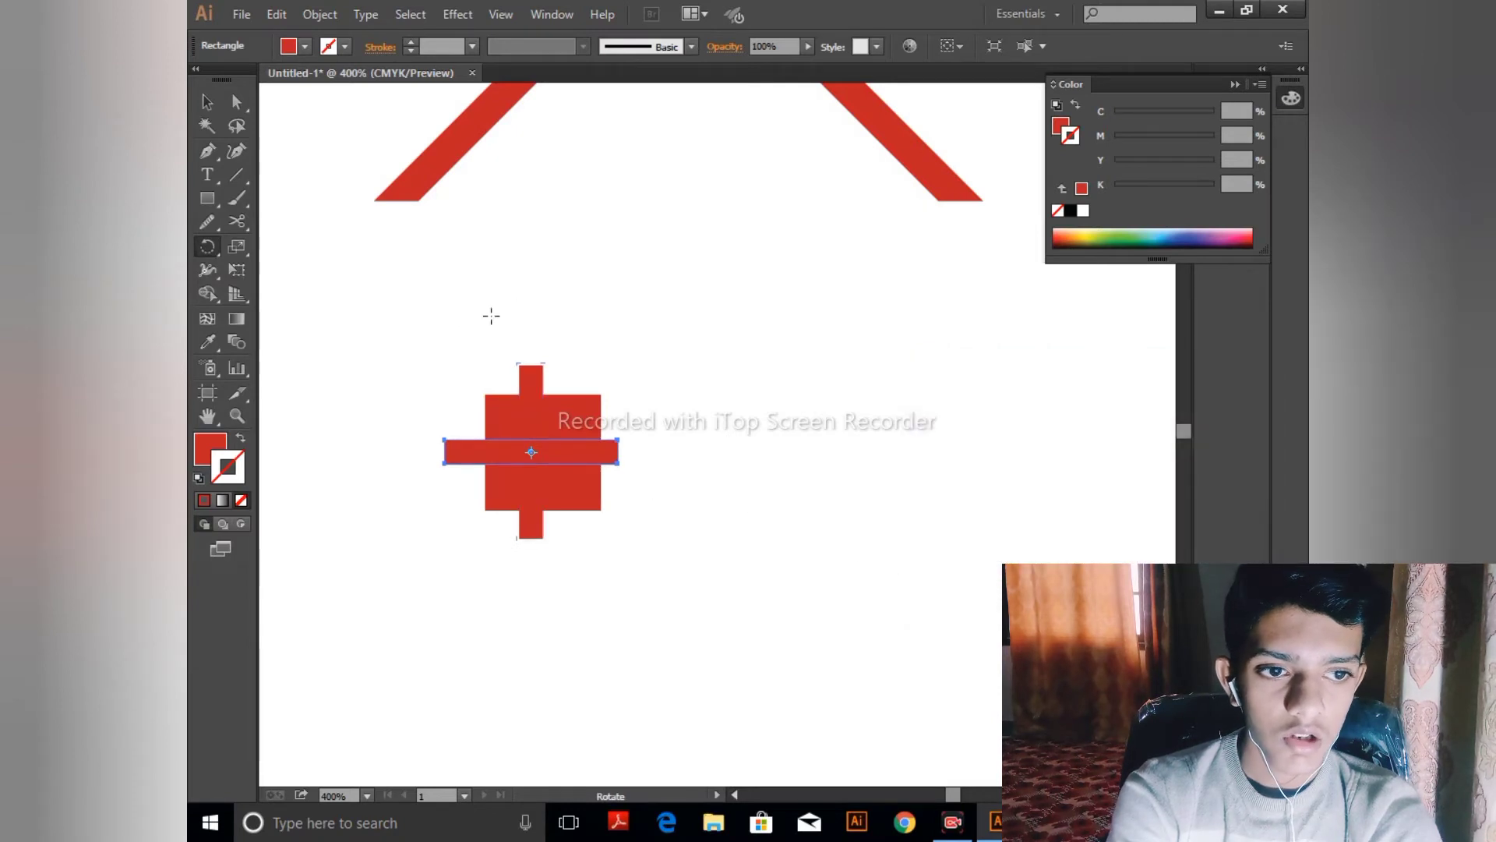
# - Align the centers of the square and both bars horizontally and vertically, and bring up the Pathfinder options
pyautogui.click(199, 102)
pyautogui.moveTo(376, 344); pyautogui.dragTo(654, 616)
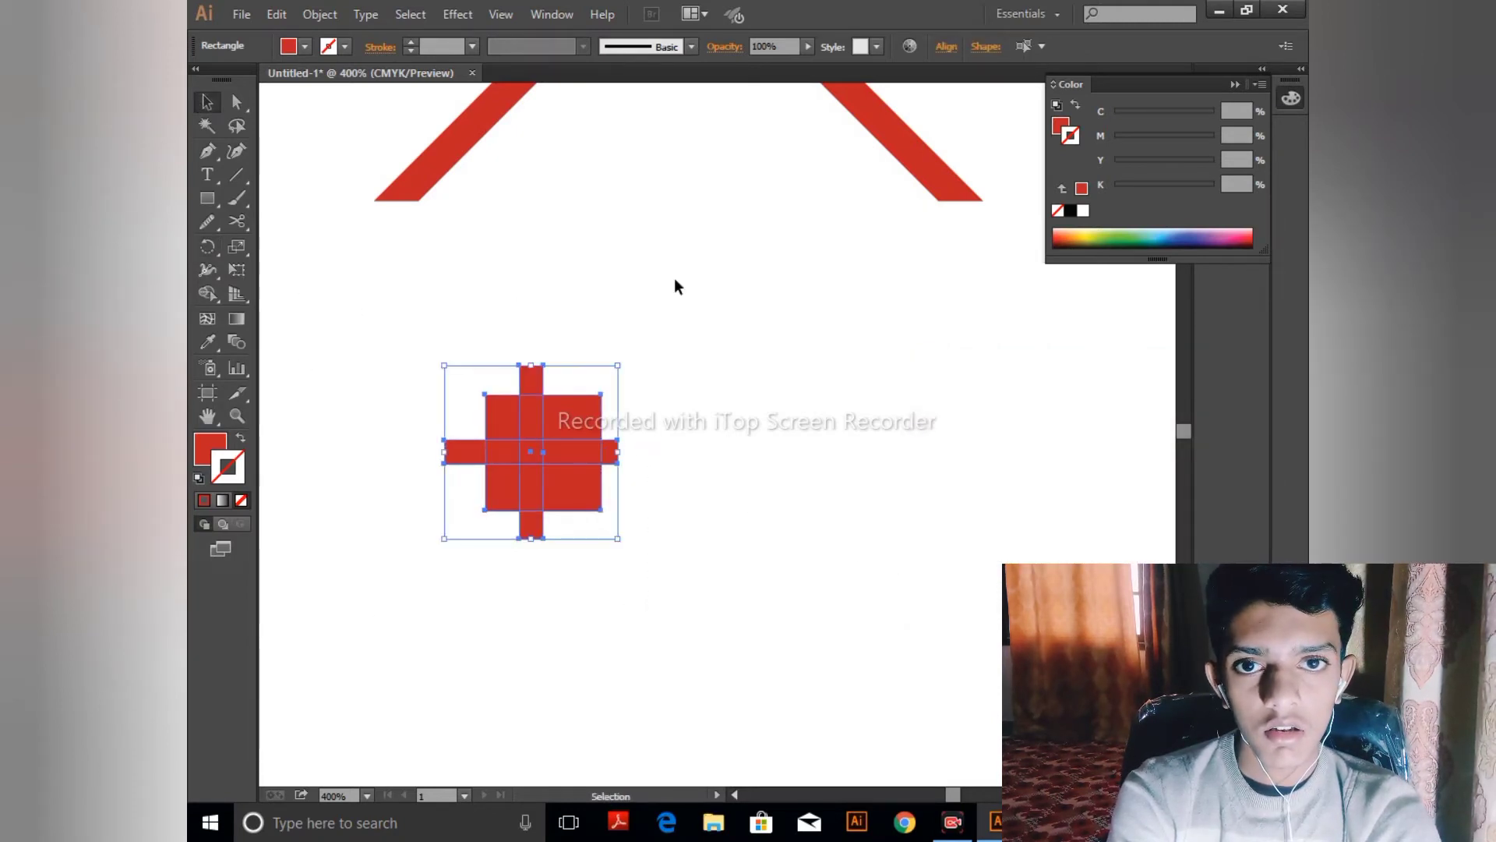
pyautogui.click(944, 47)
pyautogui.click(784, 95)
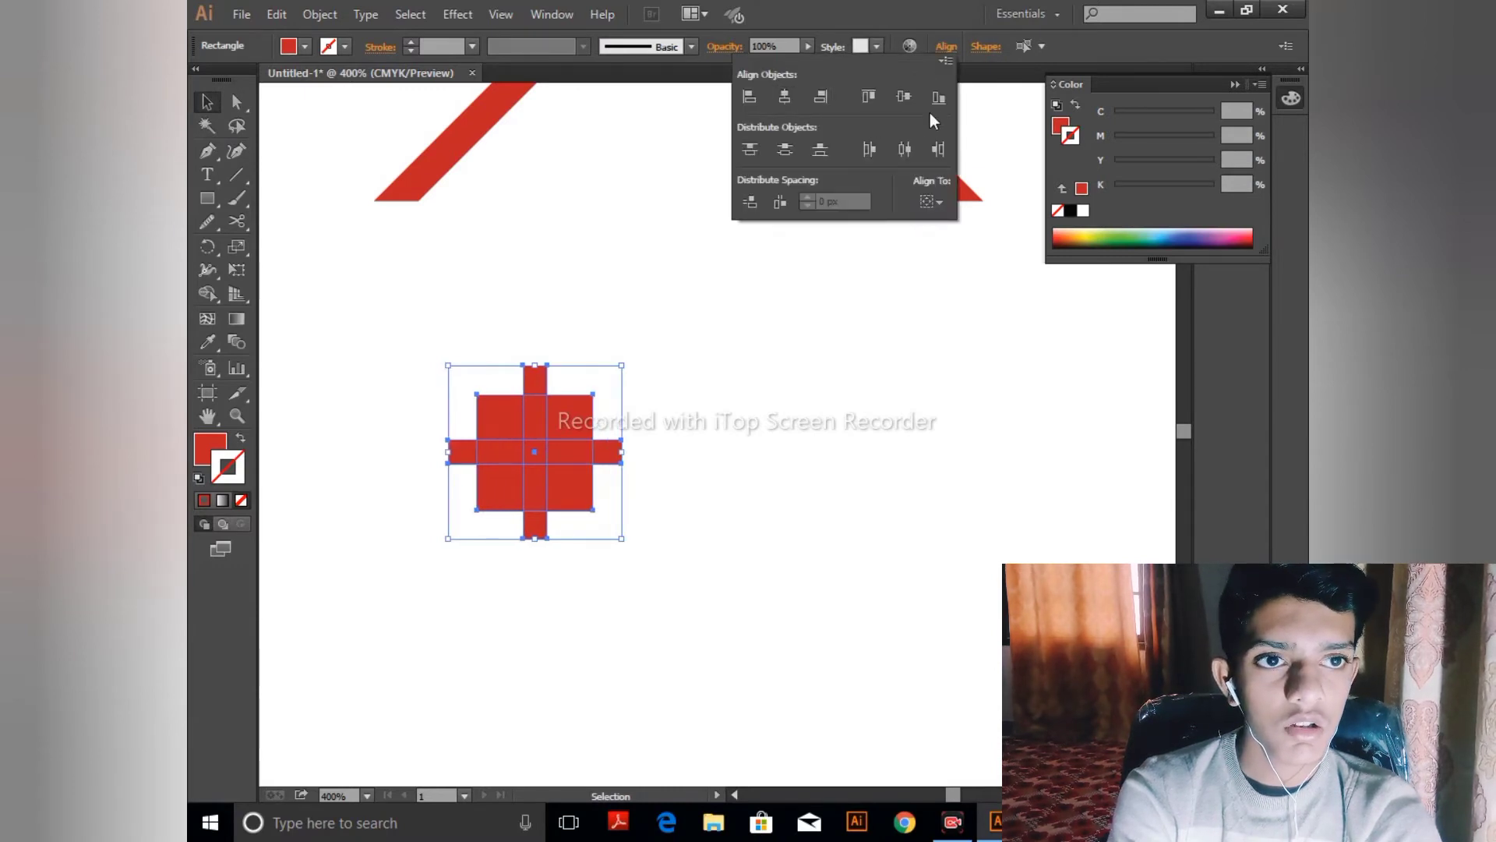
pyautogui.click(904, 100)
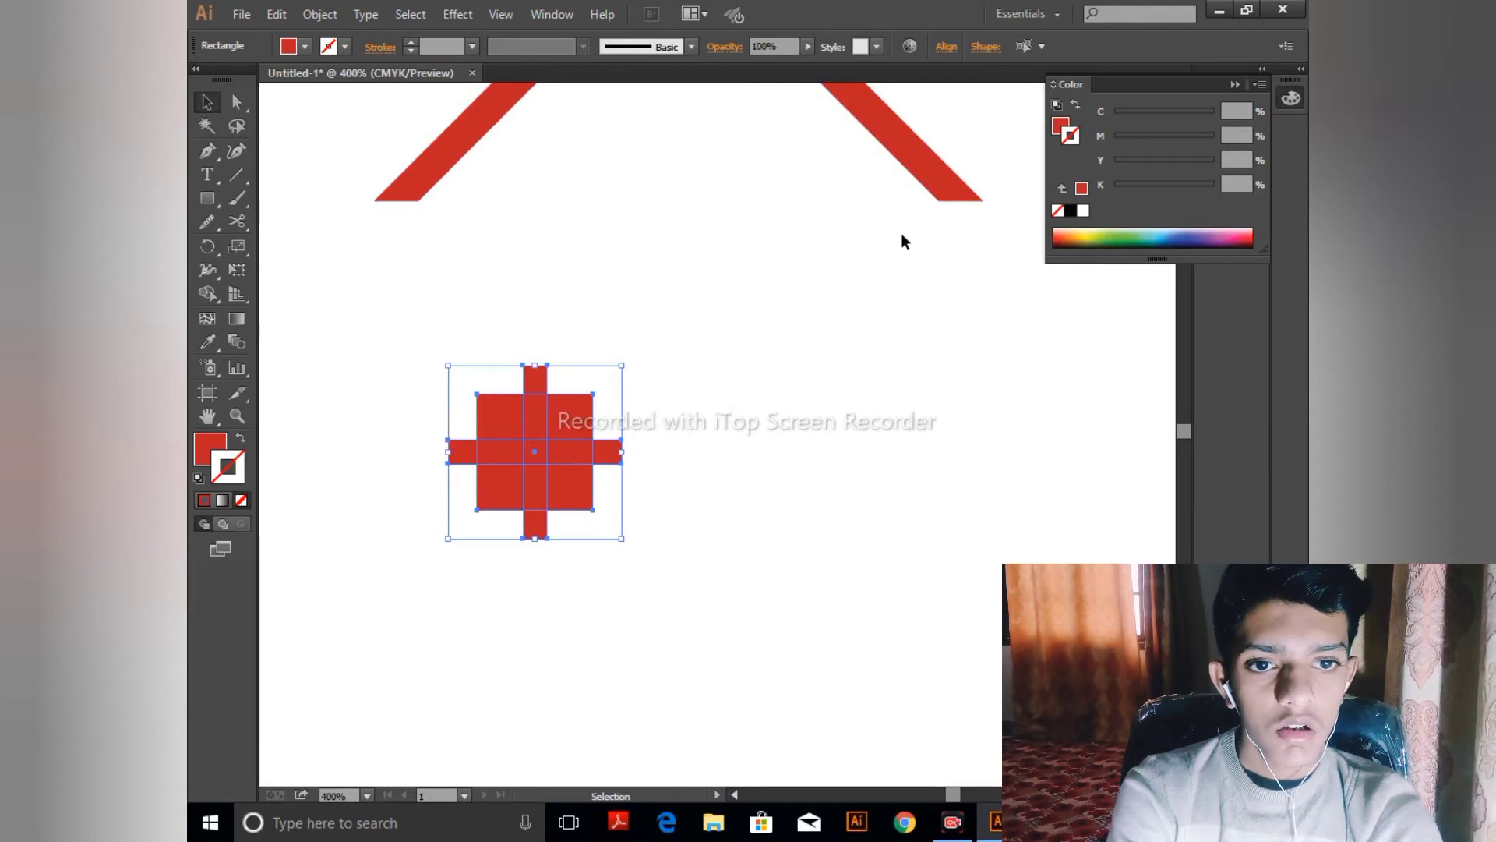
pyautogui.hotkey('ctrl', 'shift', 'F9')
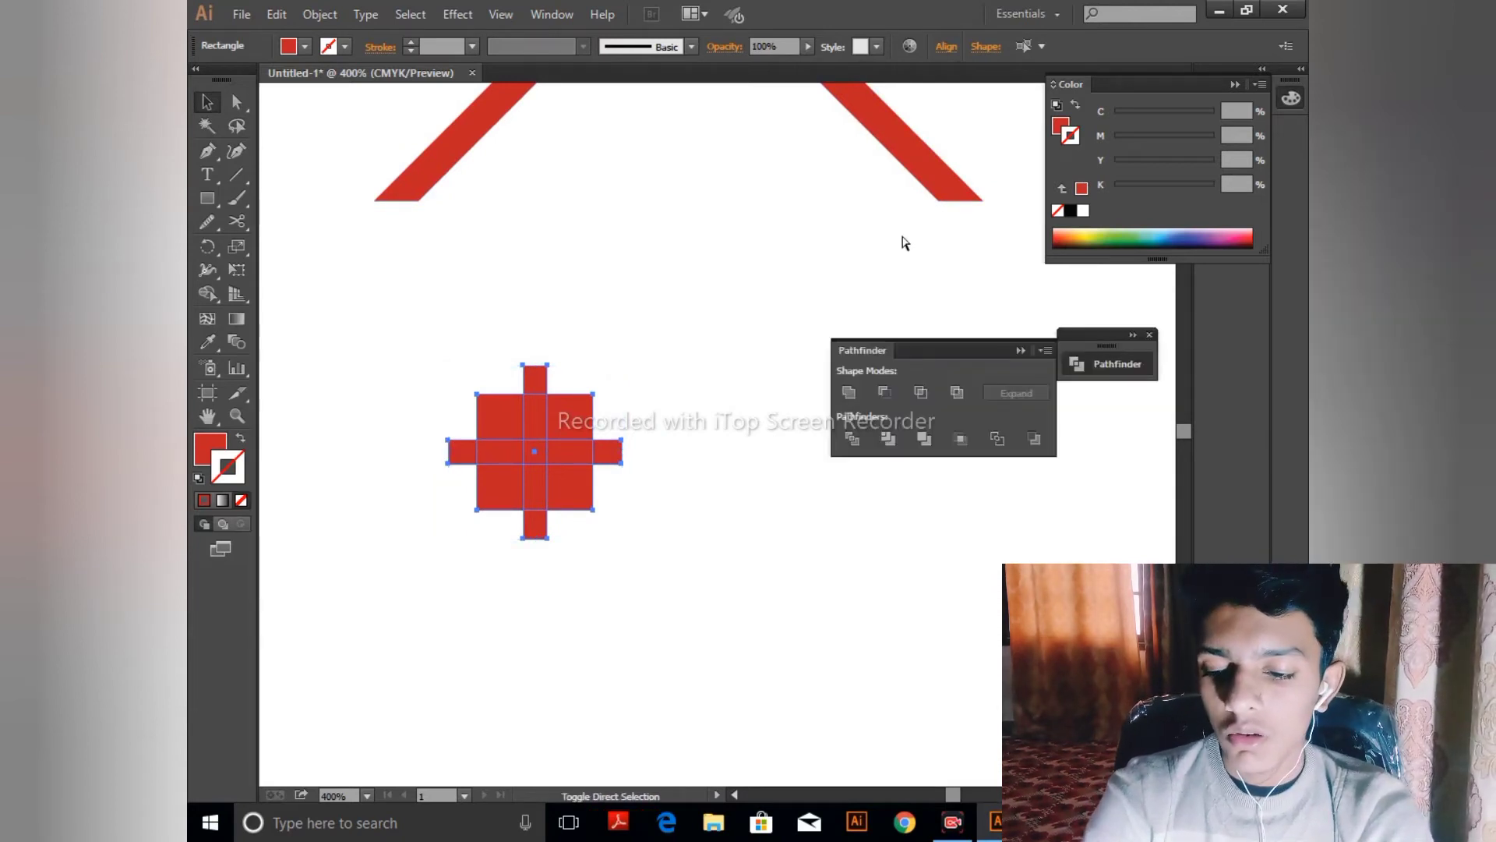
# - Try uniting the square and bars and applying other Pathfinder operations to the united shape, and undo back to separate shapes
pyautogui.click(854, 390)
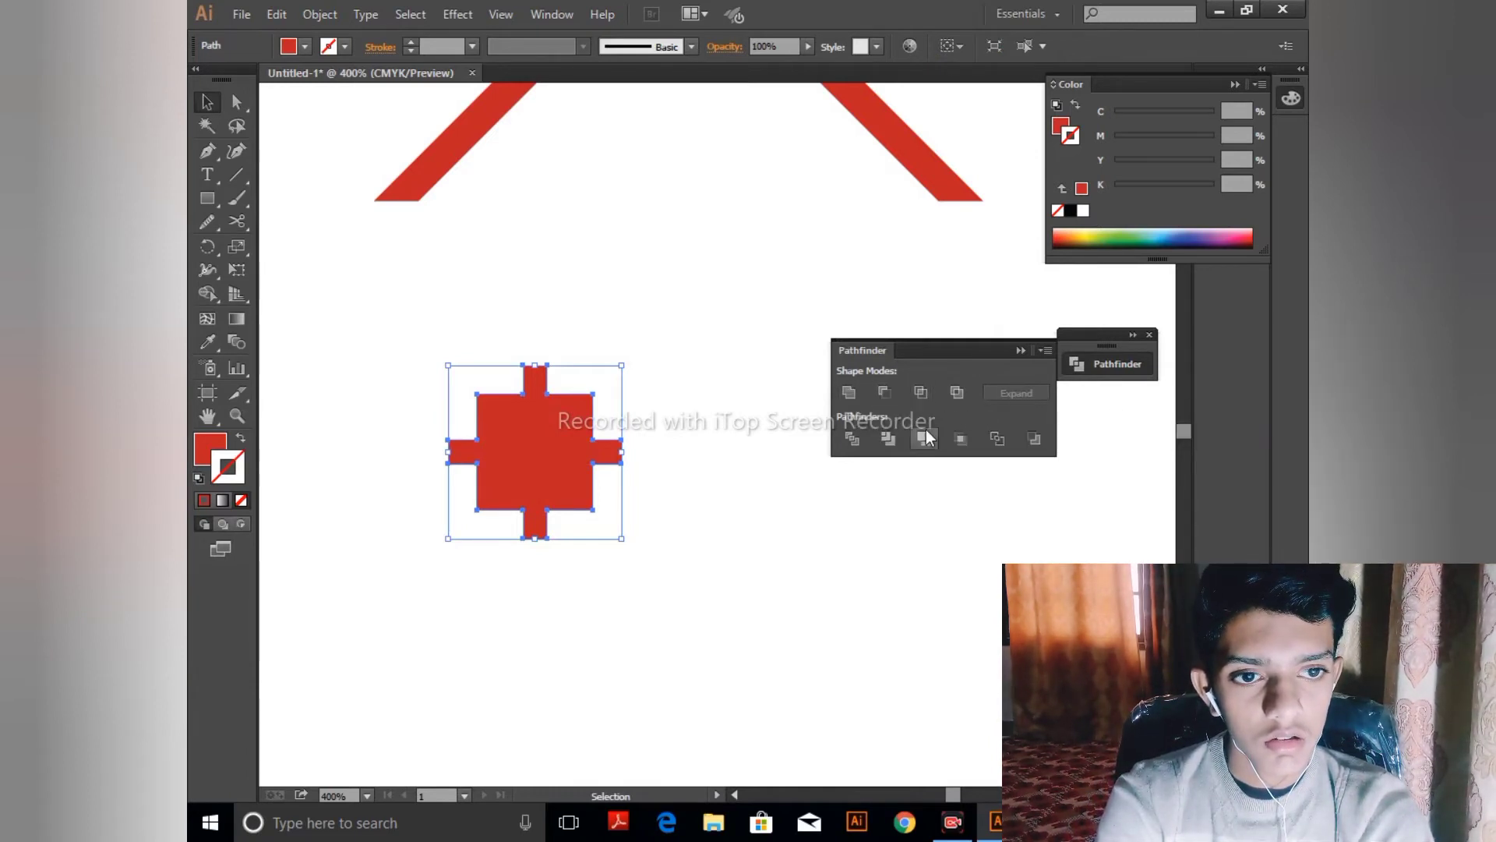
pyautogui.click(924, 394)
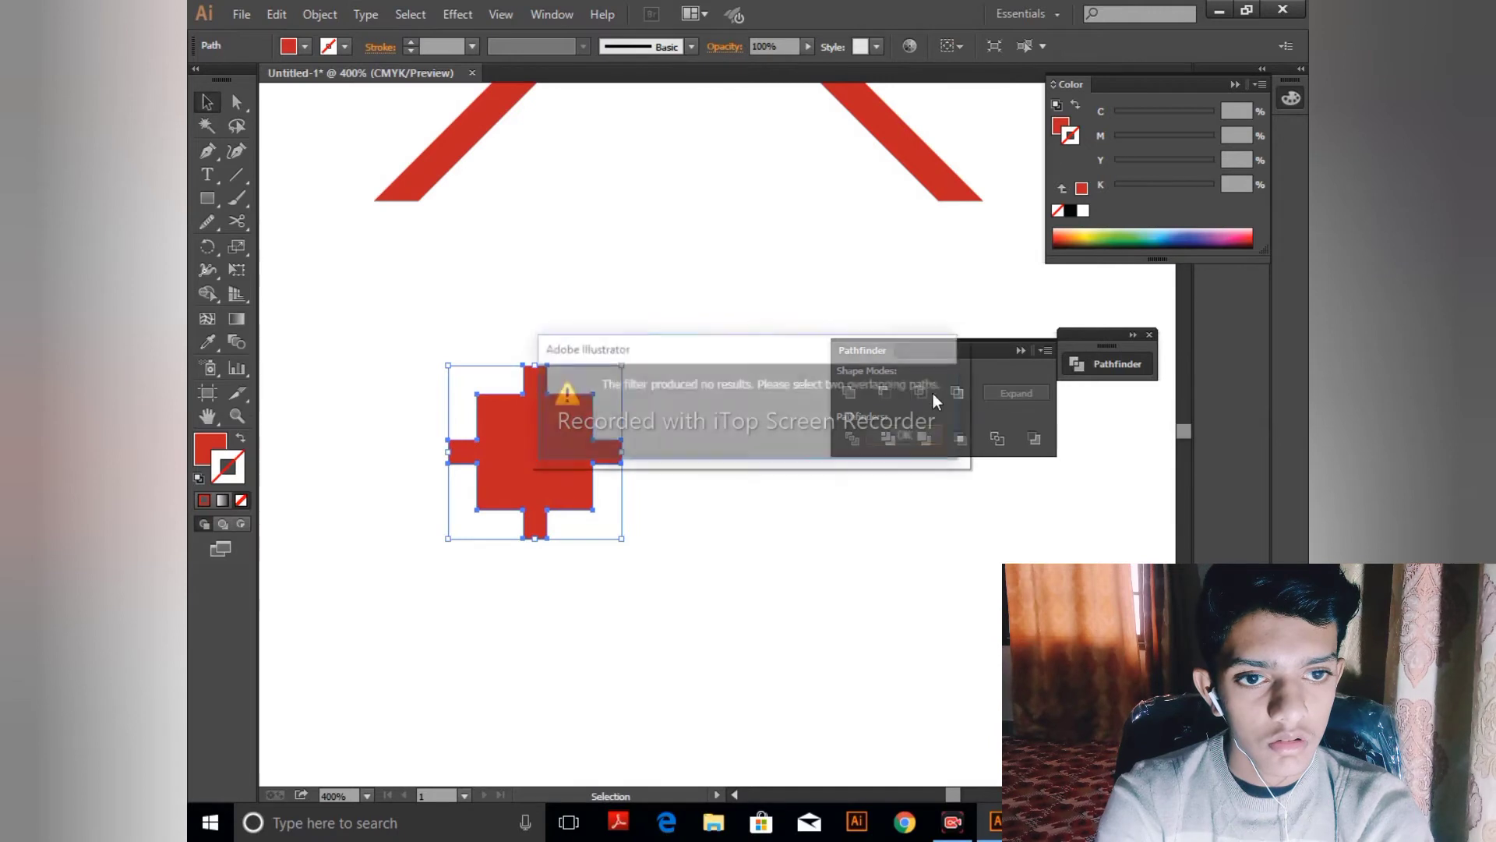
pyautogui.click(912, 443)
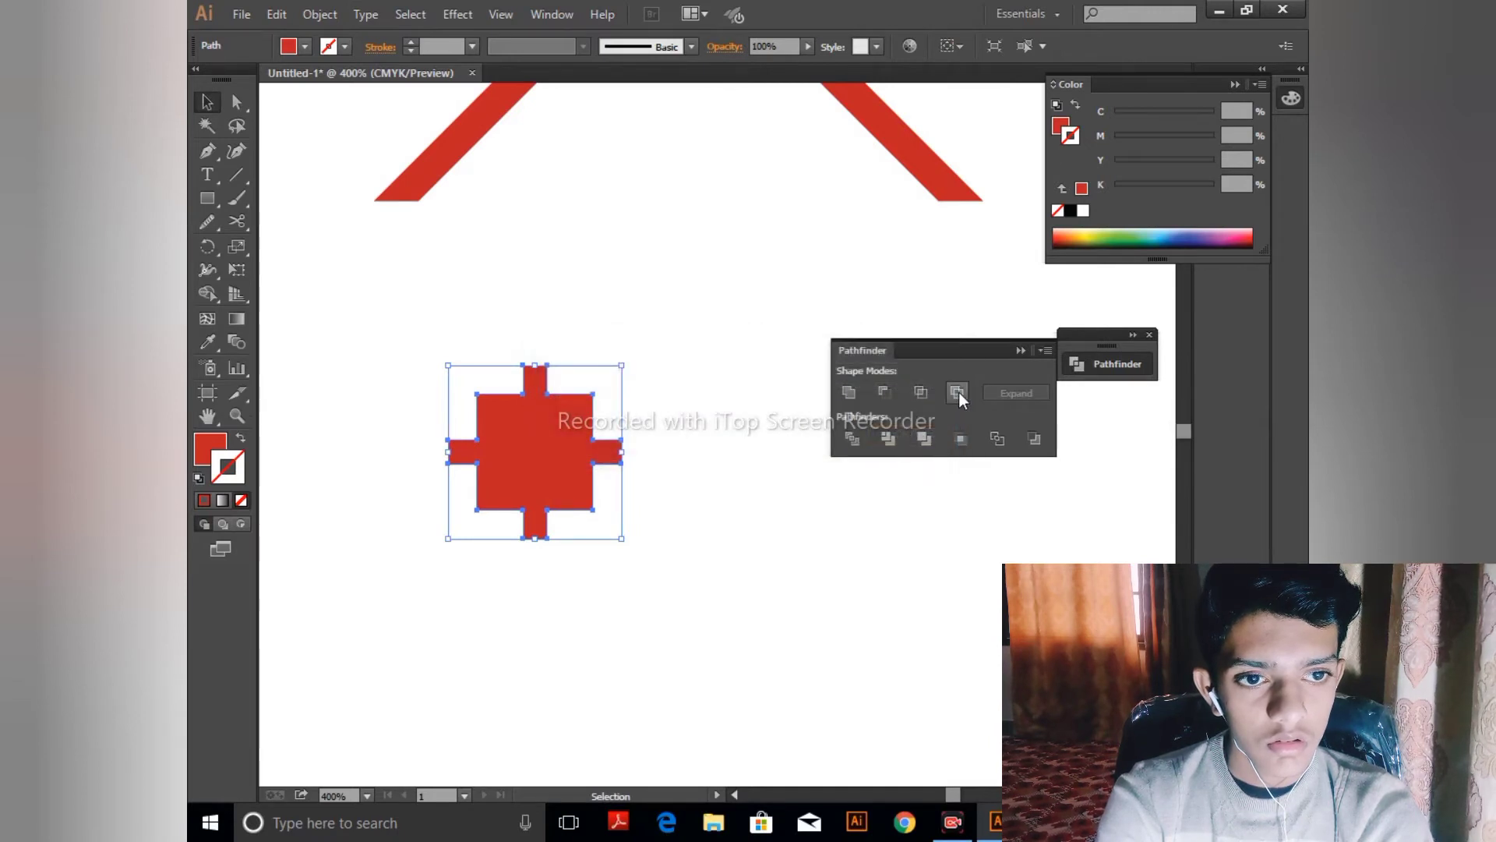
pyautogui.click(961, 439)
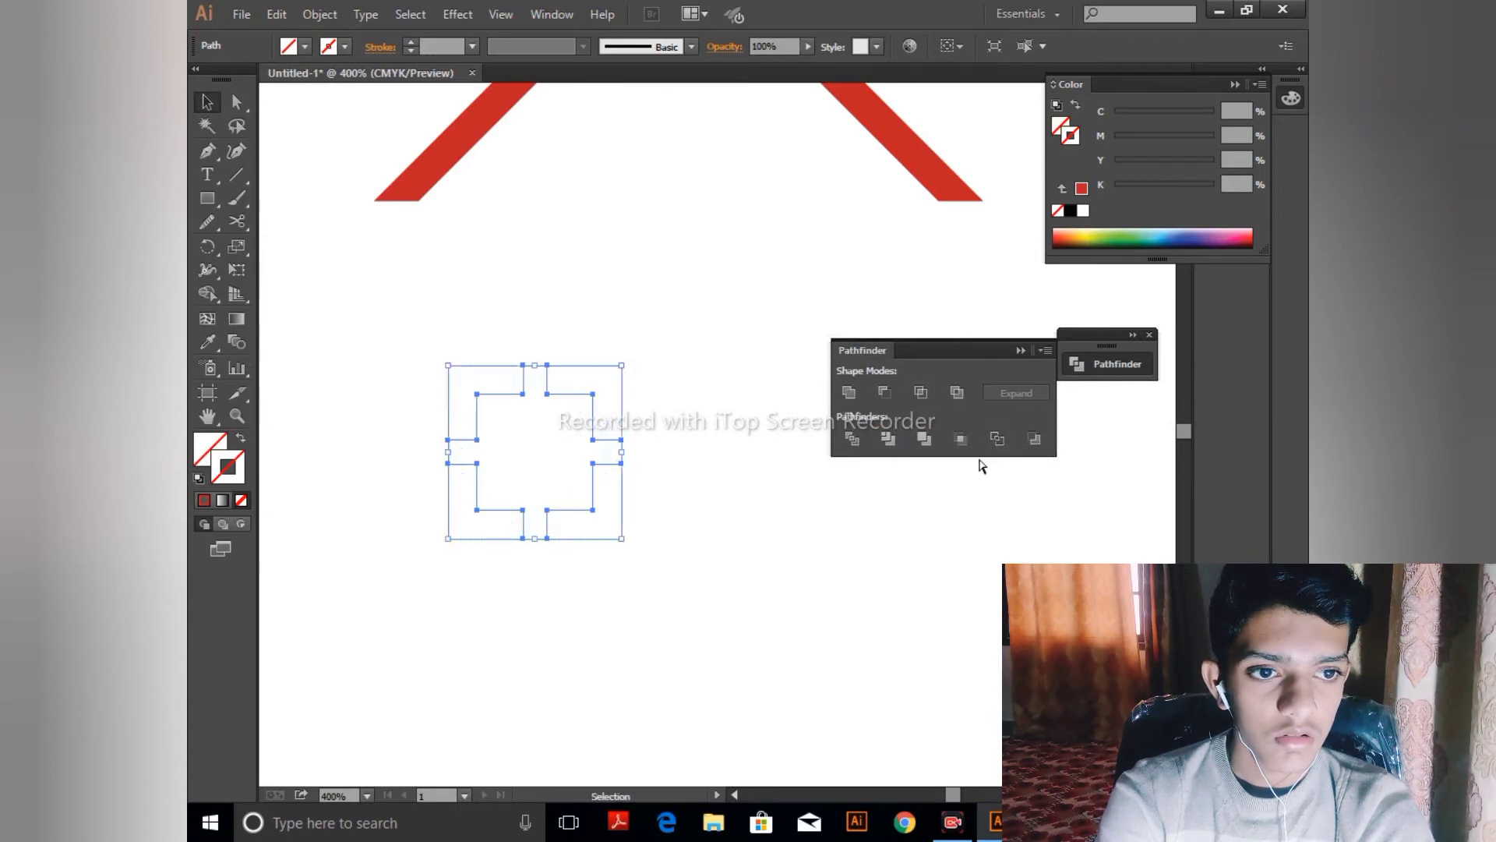
pyautogui.hotkey('ctrl', 'z')
pyautogui.press('a')
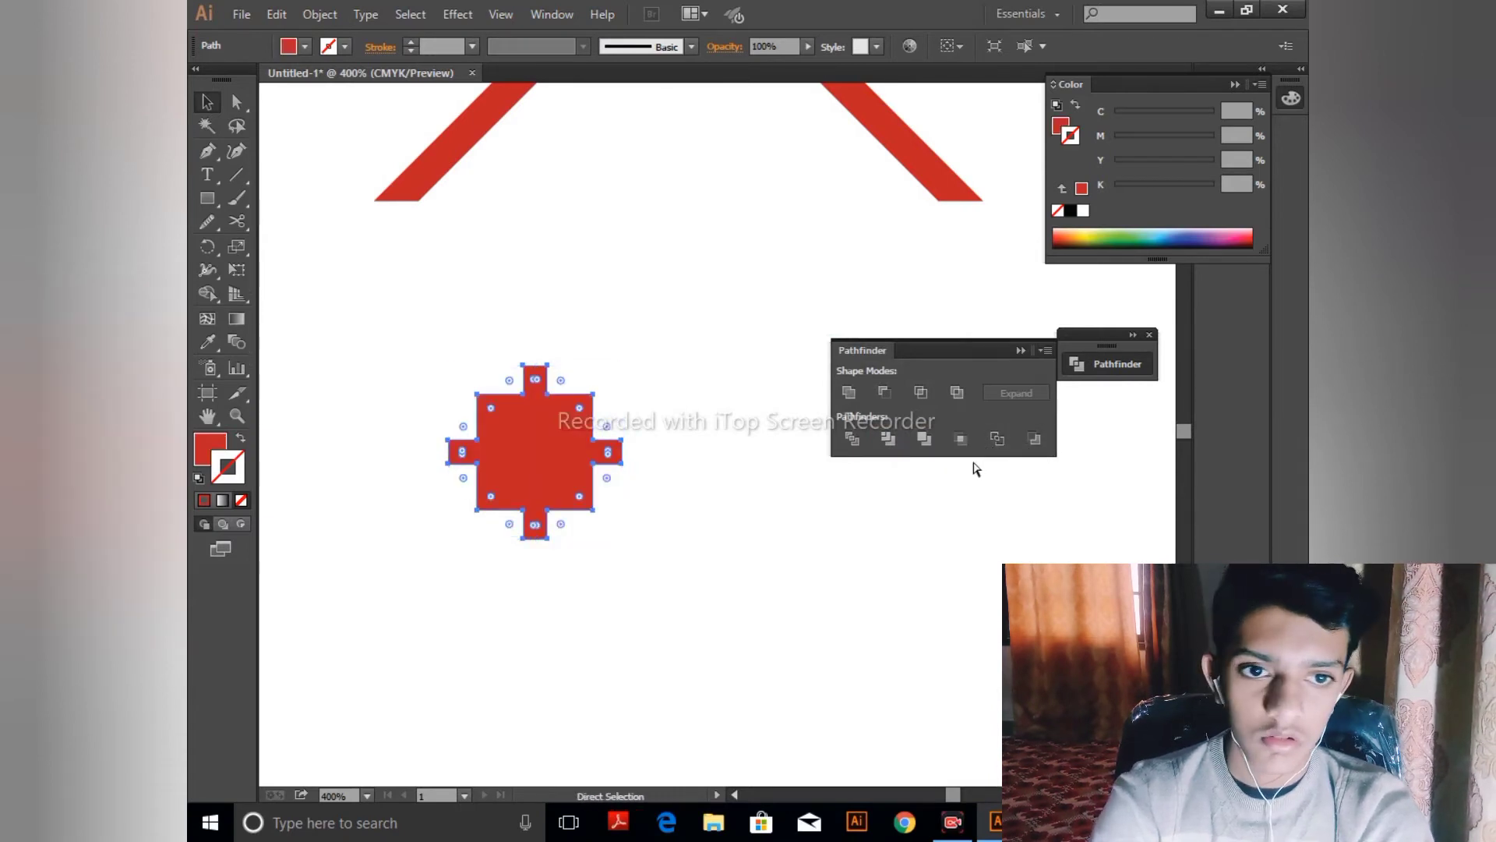
pyautogui.press('v')
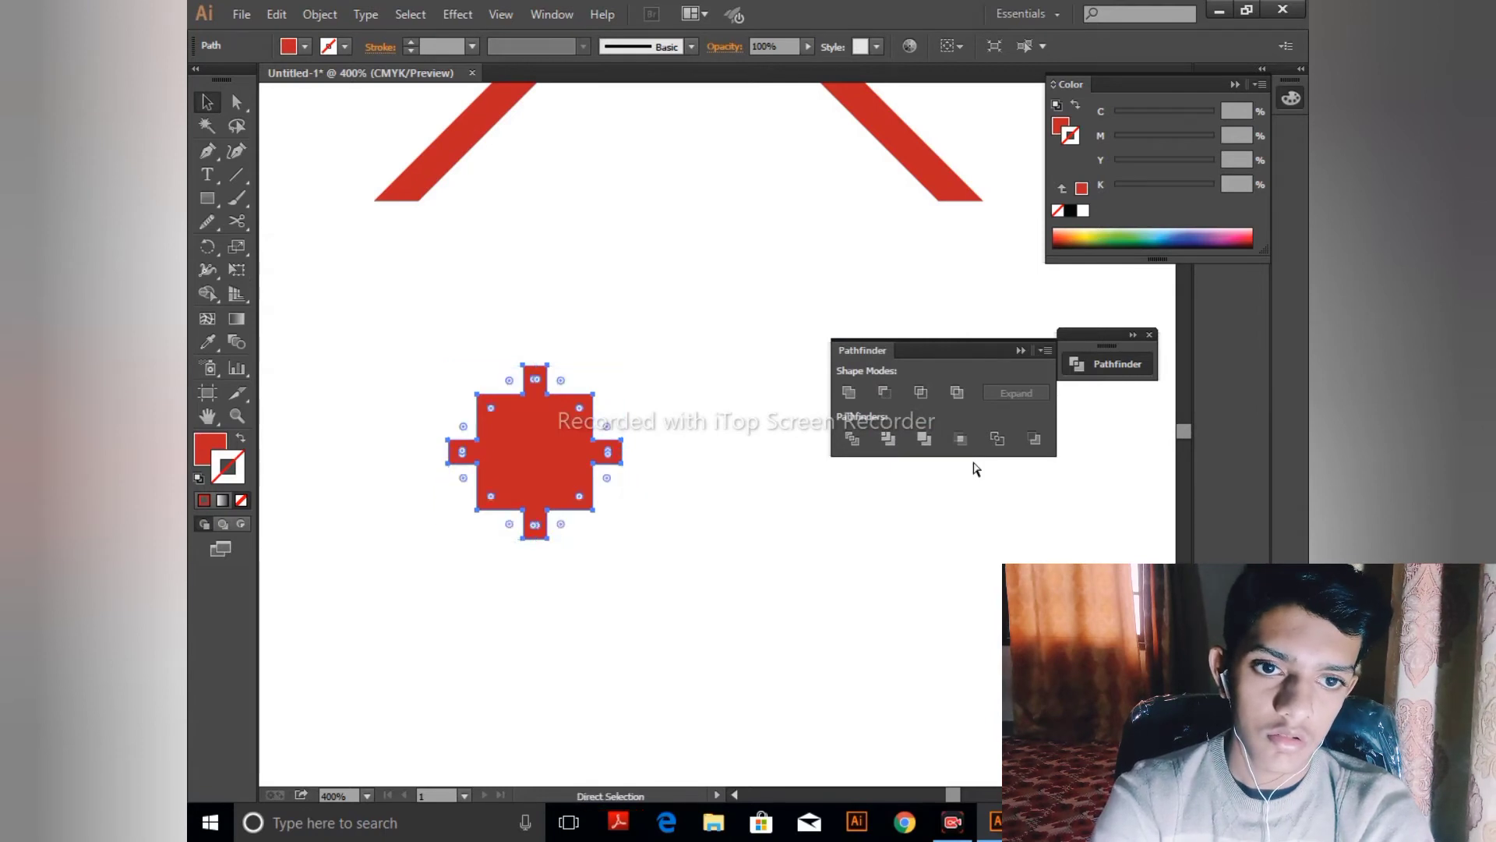
pyautogui.hotkey('ctrl', 'z')
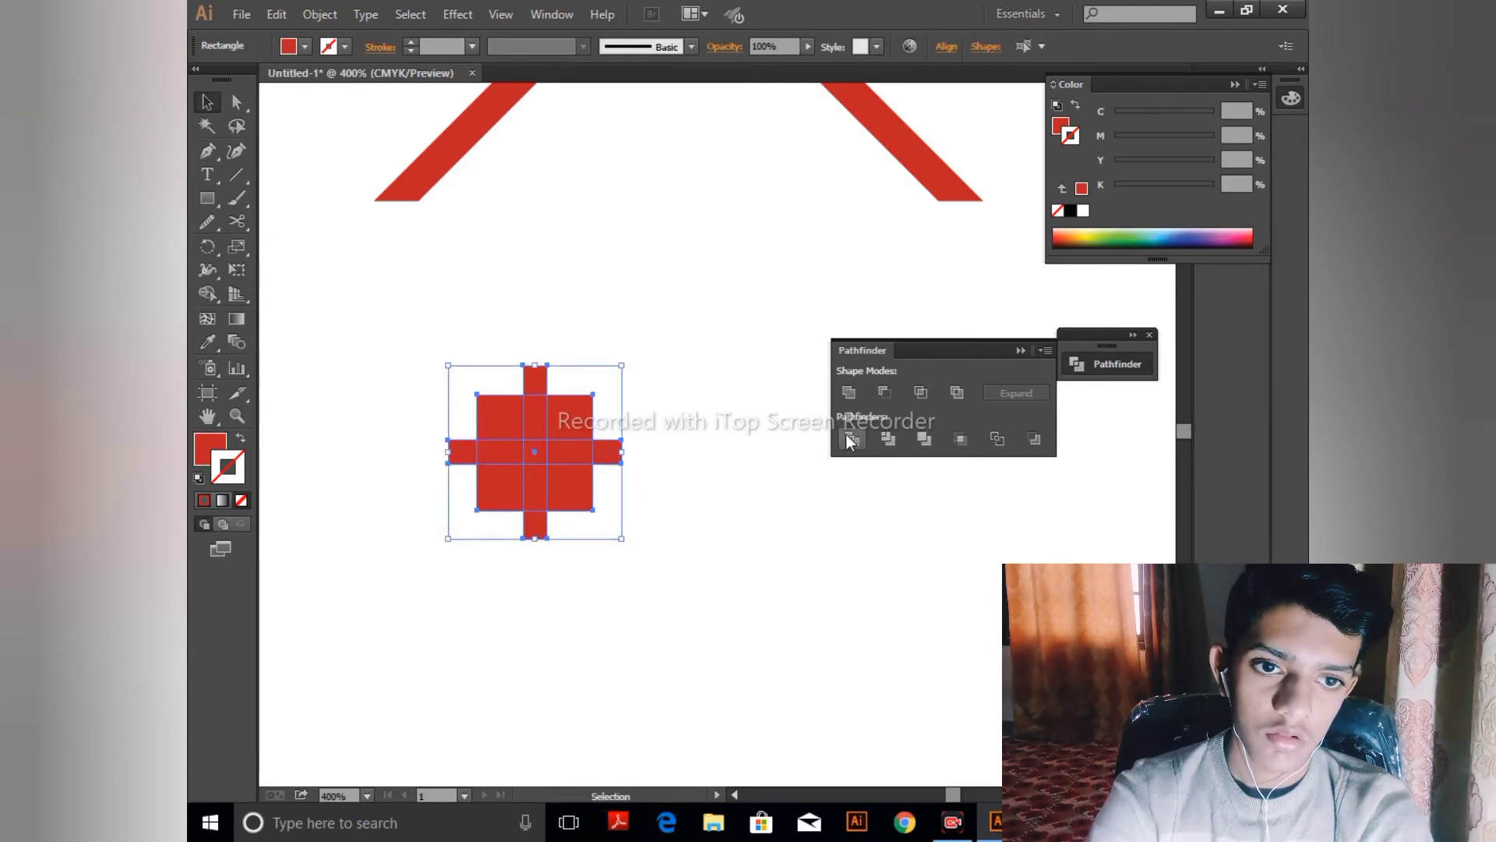
# - Try the Exclude and Unite shape modes on the square and bars, undoing each attempt
pyautogui.click(957, 393)
pyautogui.click(812, 491)
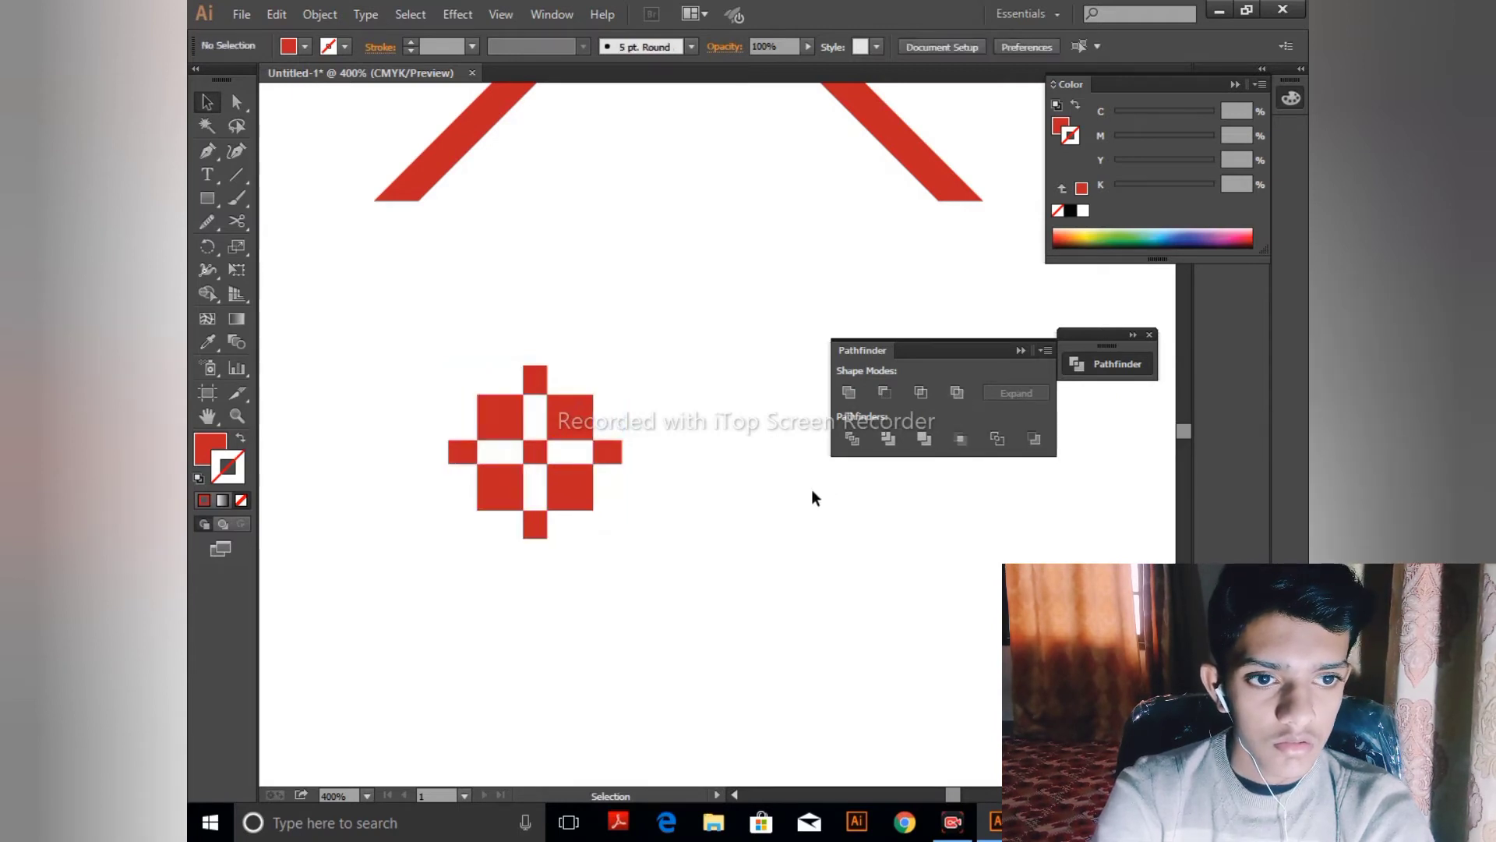
pyautogui.moveTo(613, 463); pyautogui.dragTo(669, 514)
pyautogui.hotkey('ctrl', 'z')
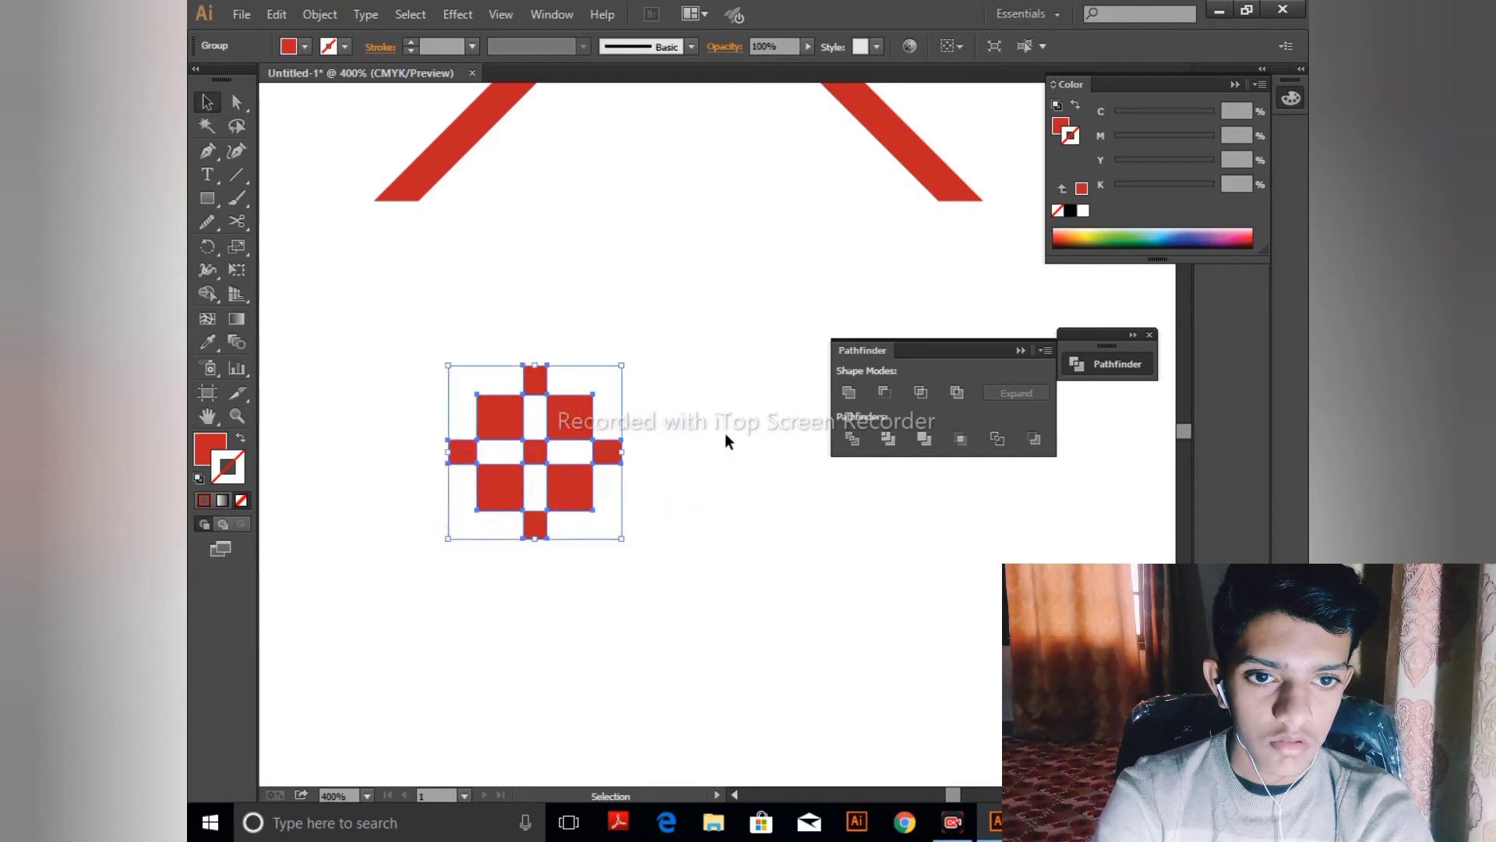
pyautogui.hotkey('ctrl', 'z')
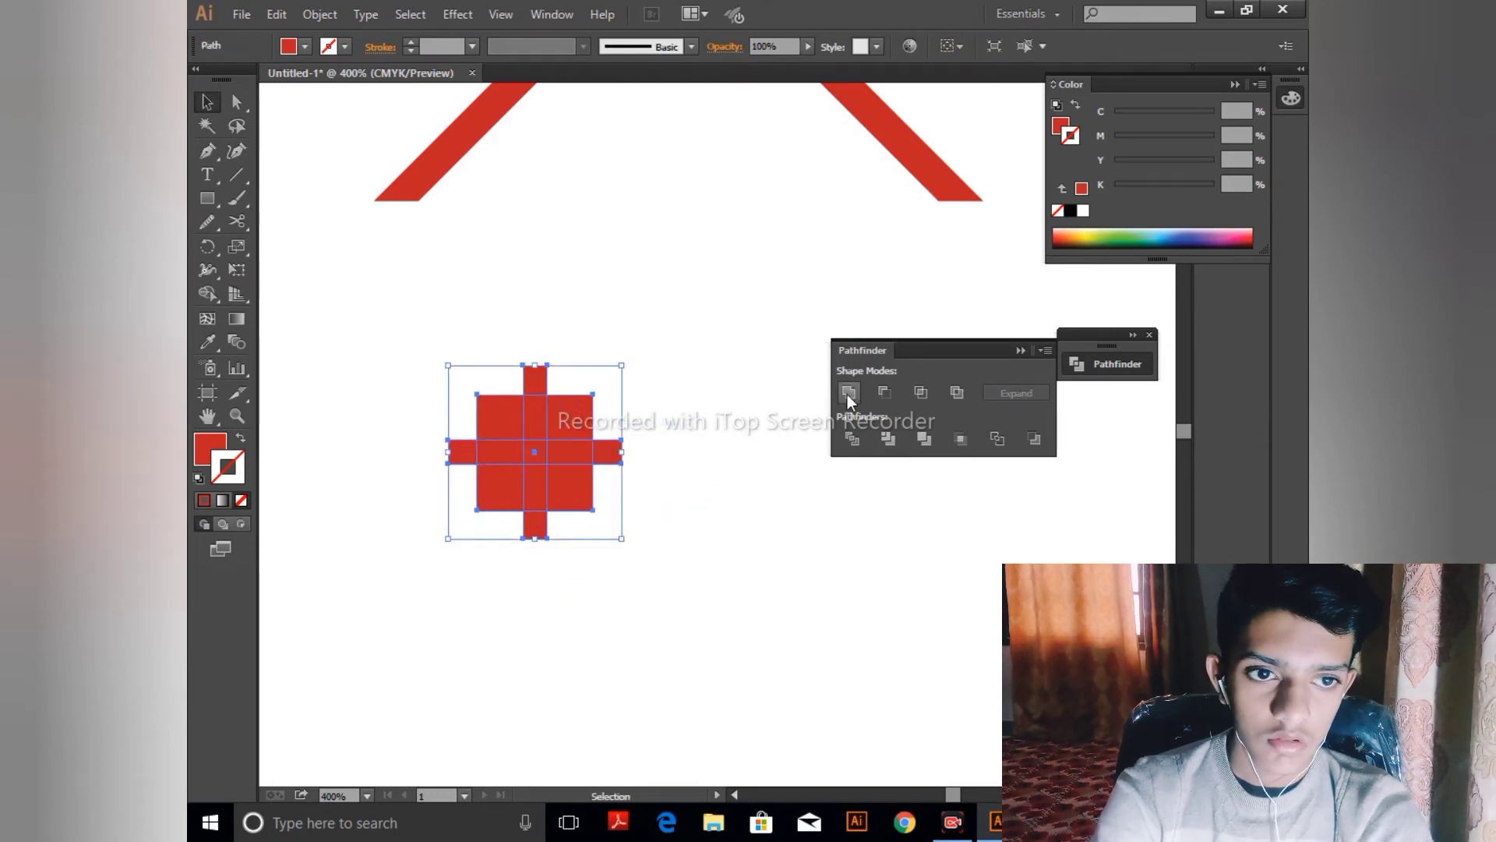
pyautogui.click(848, 394)
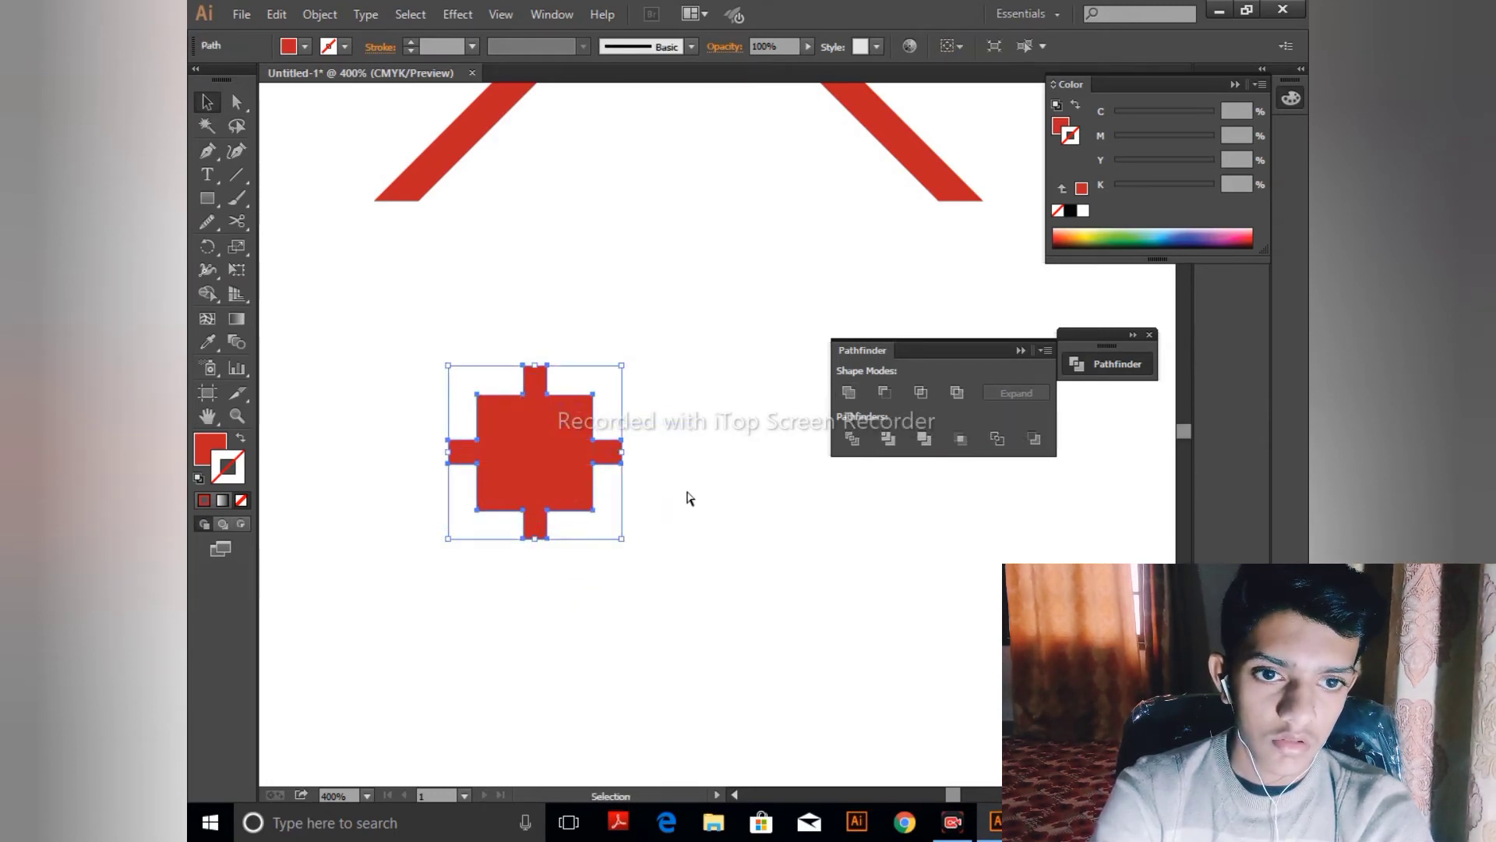
pyautogui.hotkey('ctrl', 'z')
# - Subtract the crossed bars from the square with Minus Front to leave a window of four panes
pyautogui.click(885, 392)
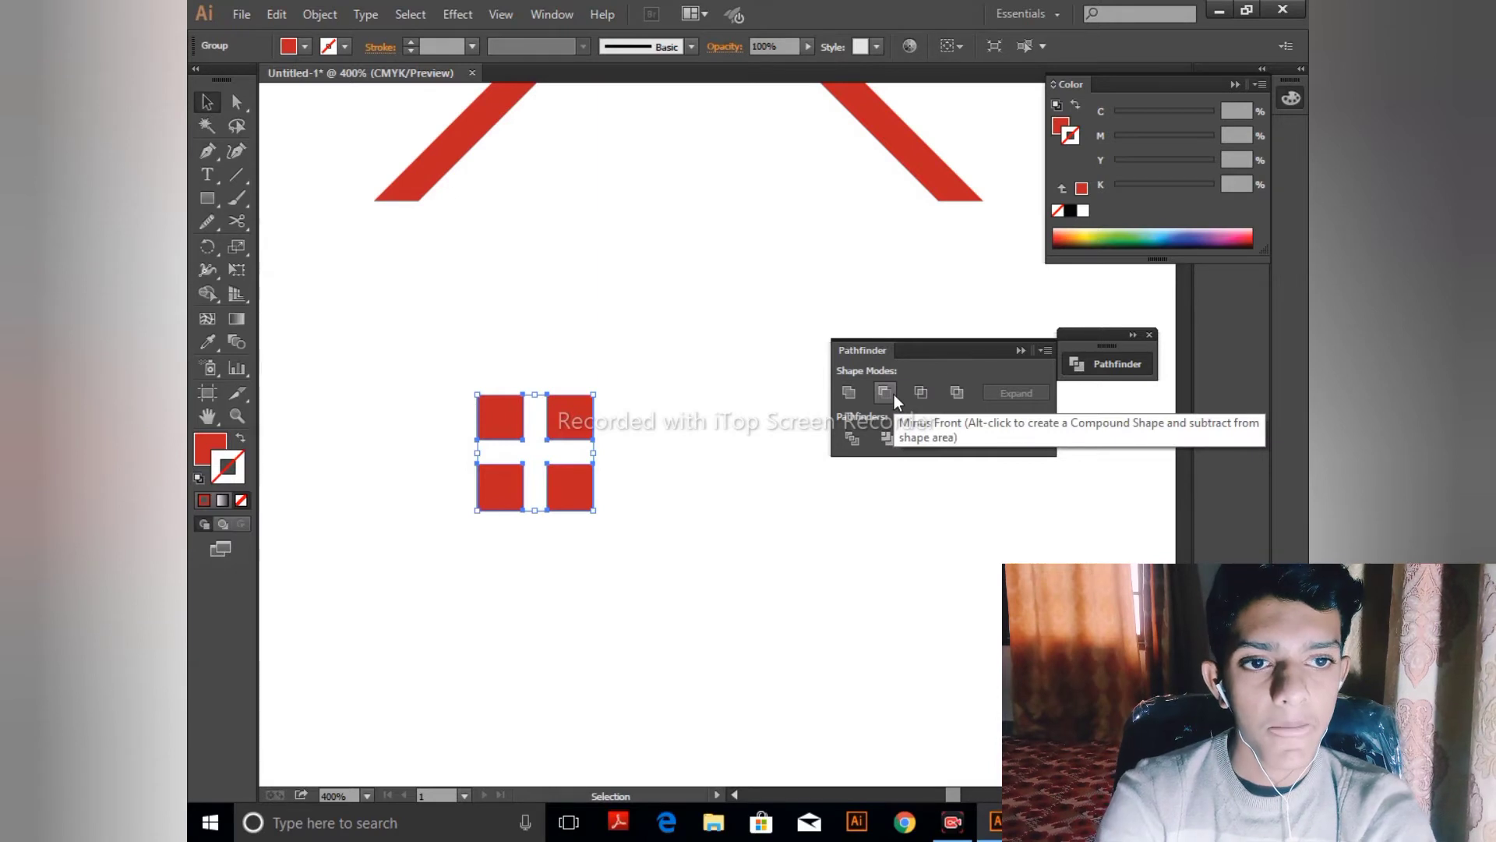
pyautogui.click(692, 486)
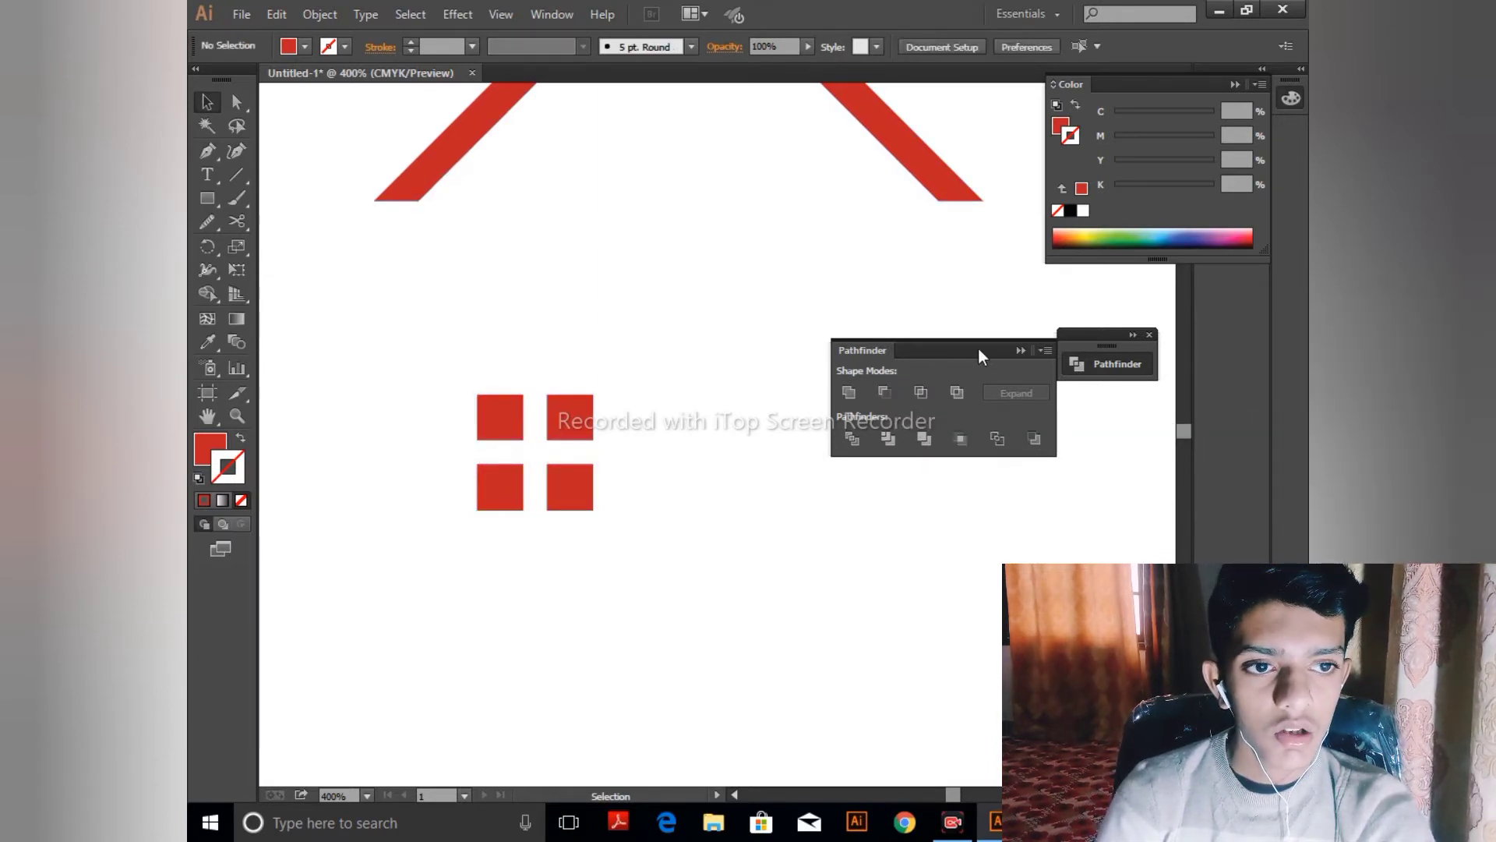
pyautogui.moveTo(978, 347); pyautogui.dragTo(1015, 505)
# - Move the four-pane window under the roof peak and scale it down to fit centered beneath the inner chevron
pyautogui.moveTo(834, 466); pyautogui.dragTo(808, 518)
pyautogui.moveTo(612, 503); pyautogui.dragTo(810, 405)
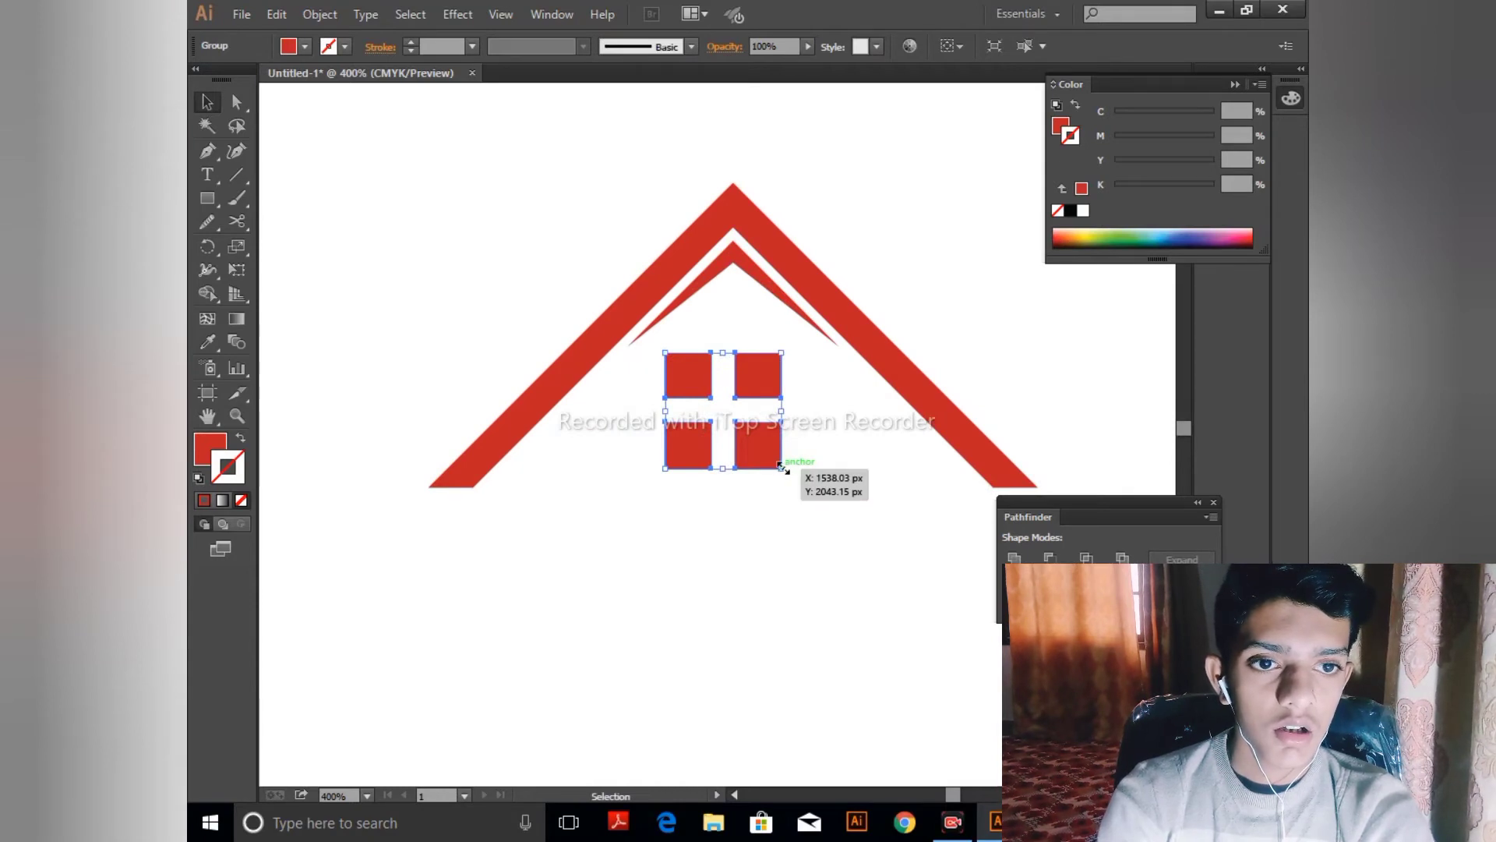
pyautogui.moveTo(782, 466); pyautogui.dragTo(733, 360)
# - Add a black text object reading "logo" over the house roof
pyautogui.press('space')
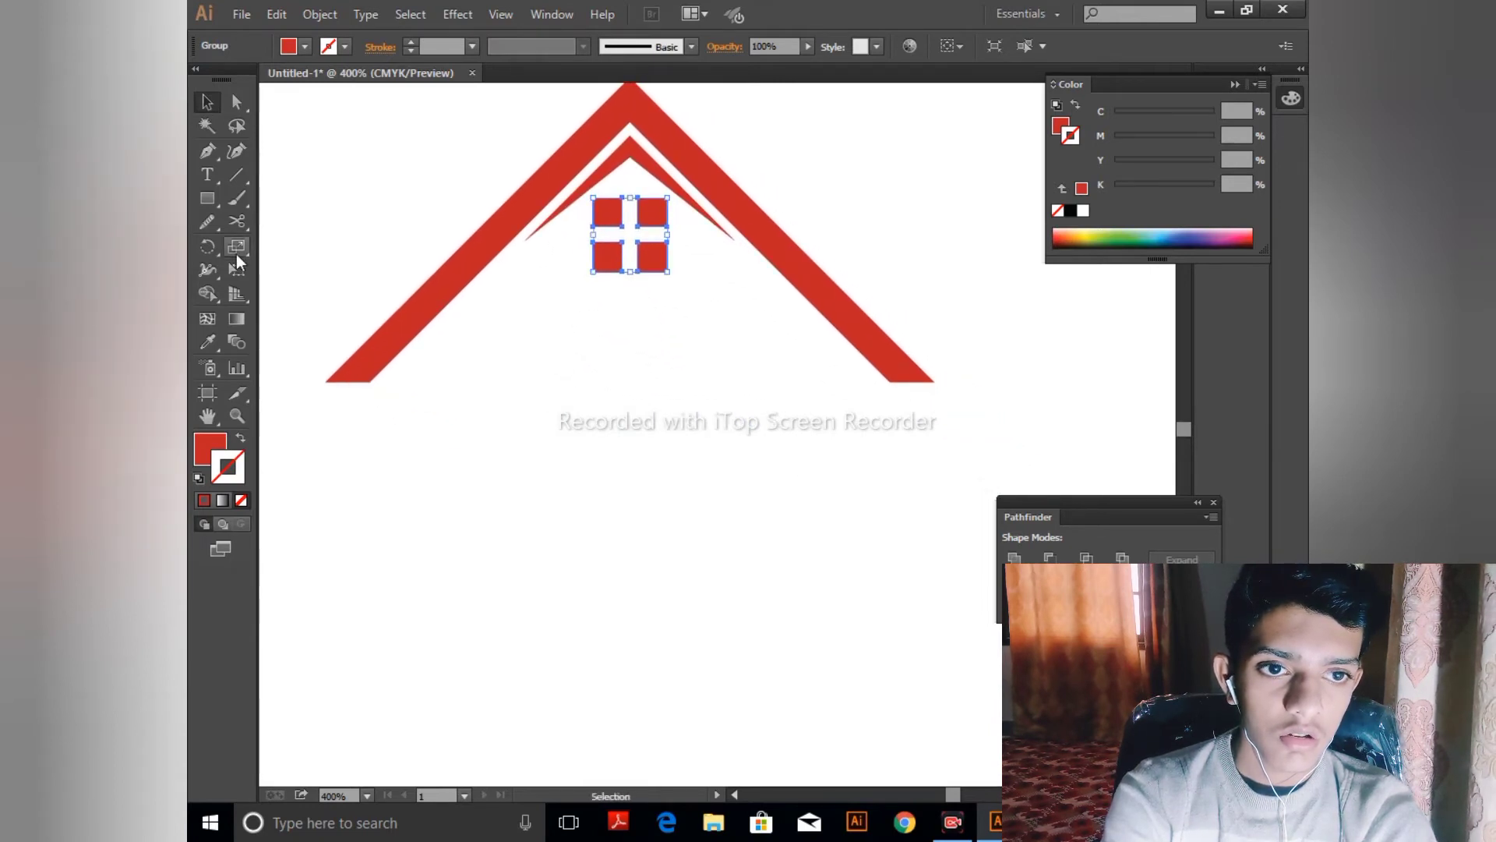
pyautogui.click(208, 175)
pyautogui.click(550, 335)
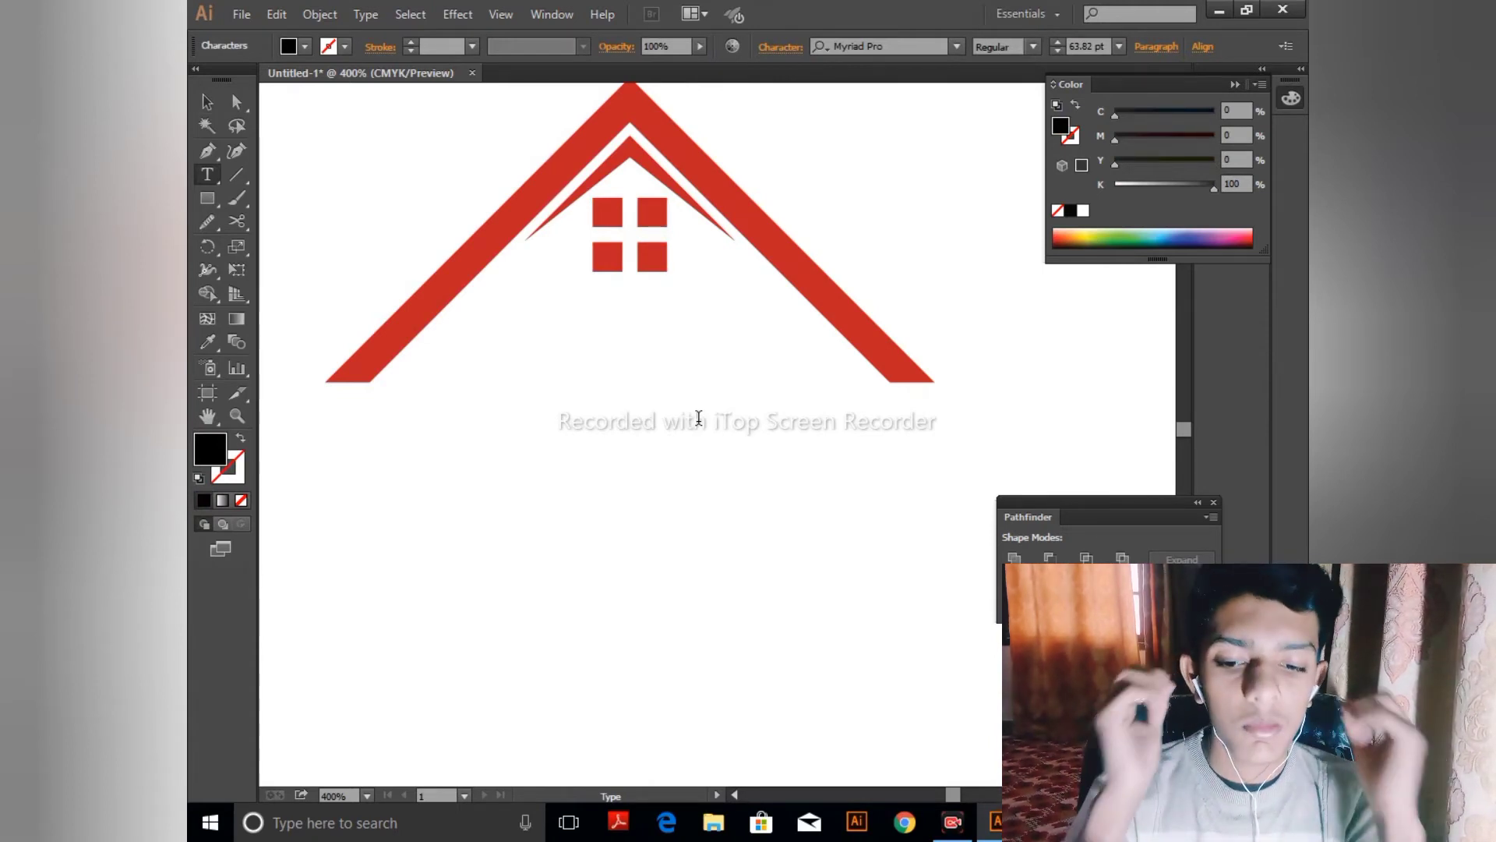
pyautogui.write('Iogo')
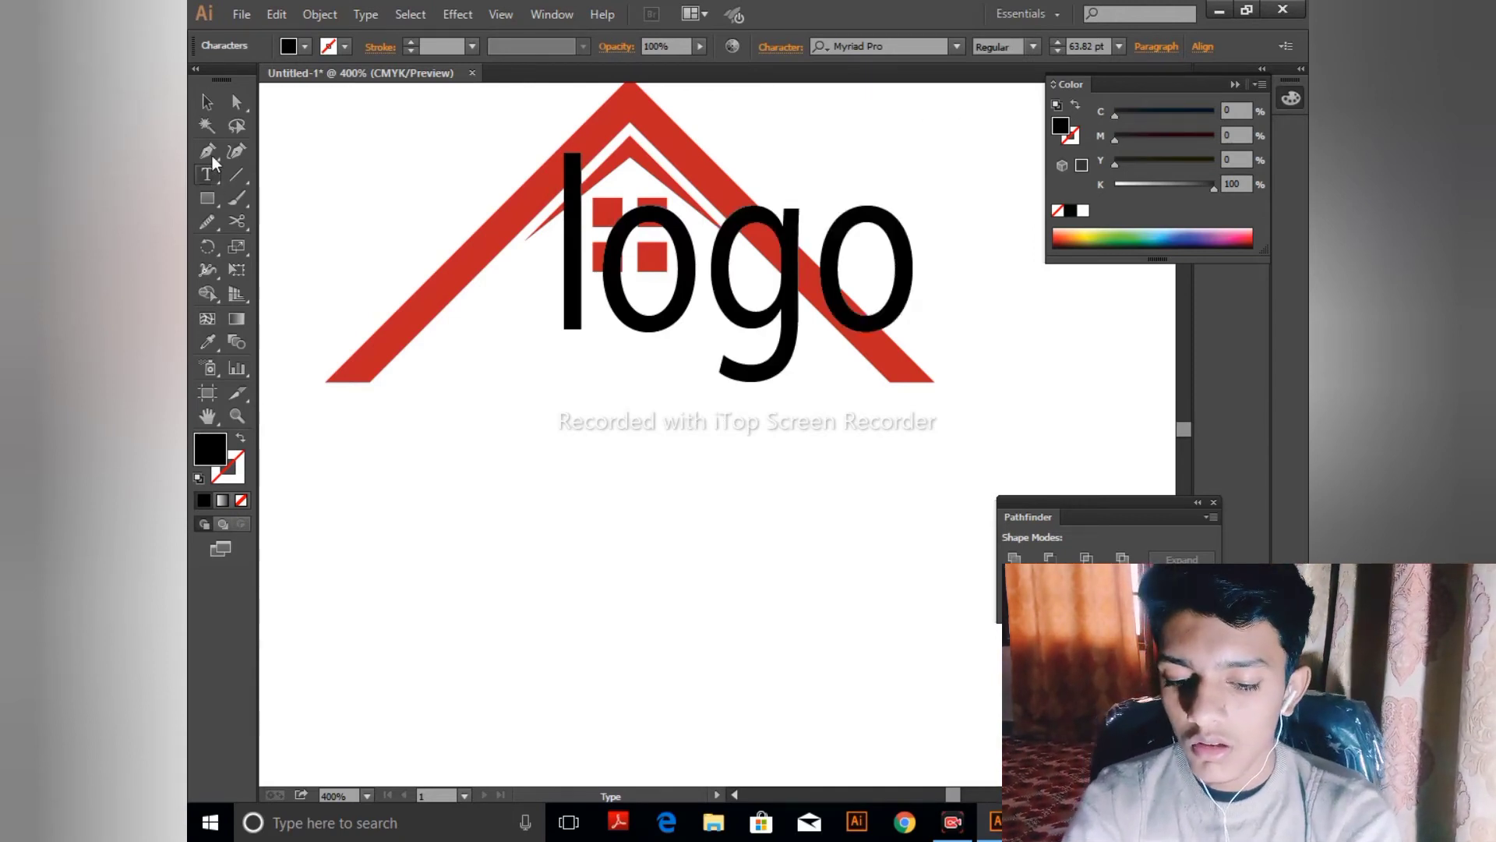
pyautogui.click(215, 101)
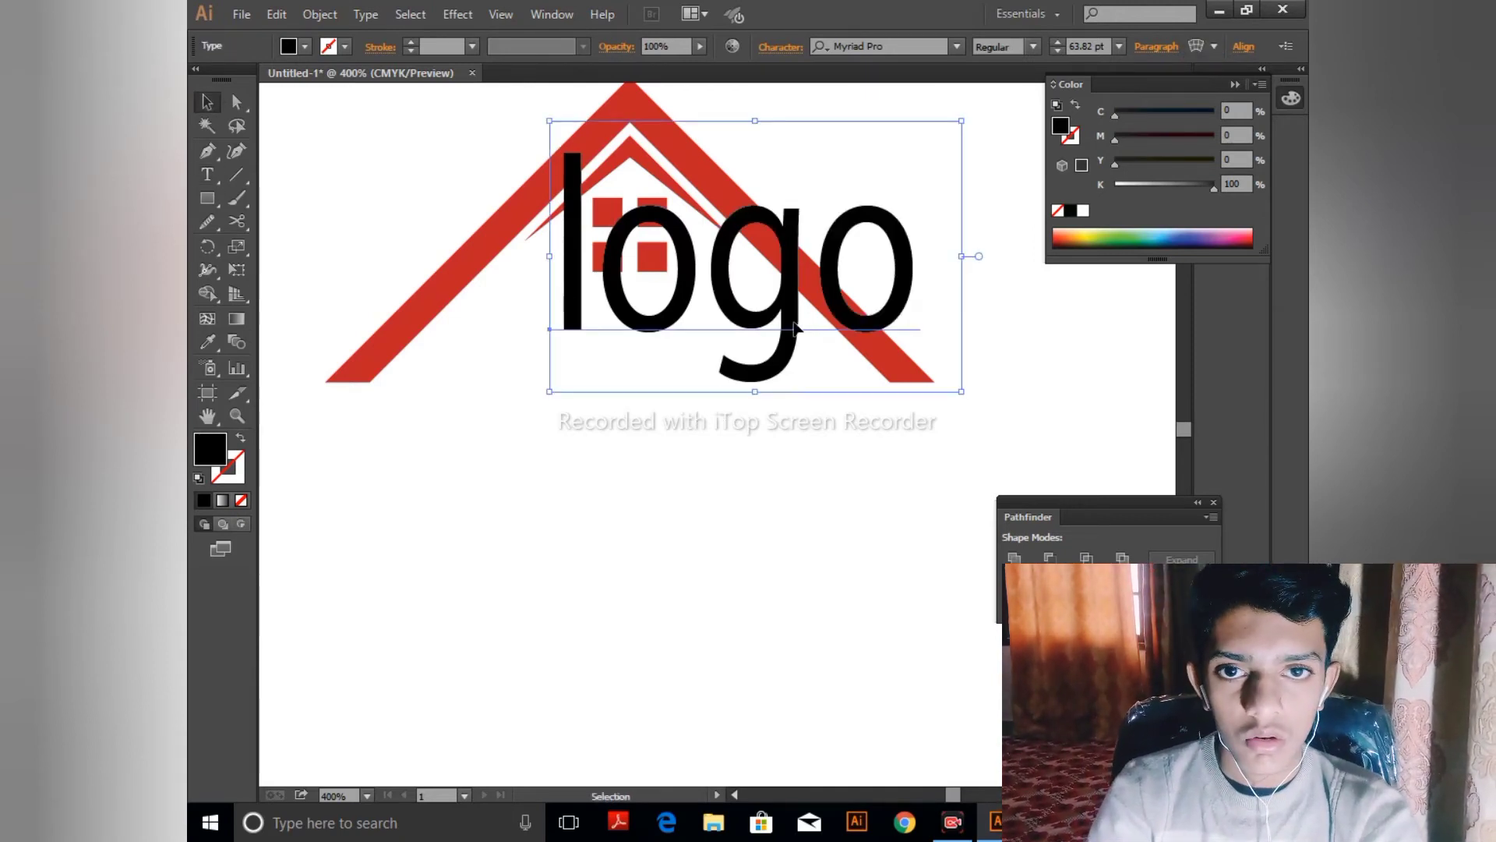
pyautogui.moveTo(795, 327); pyautogui.dragTo(615, 681)
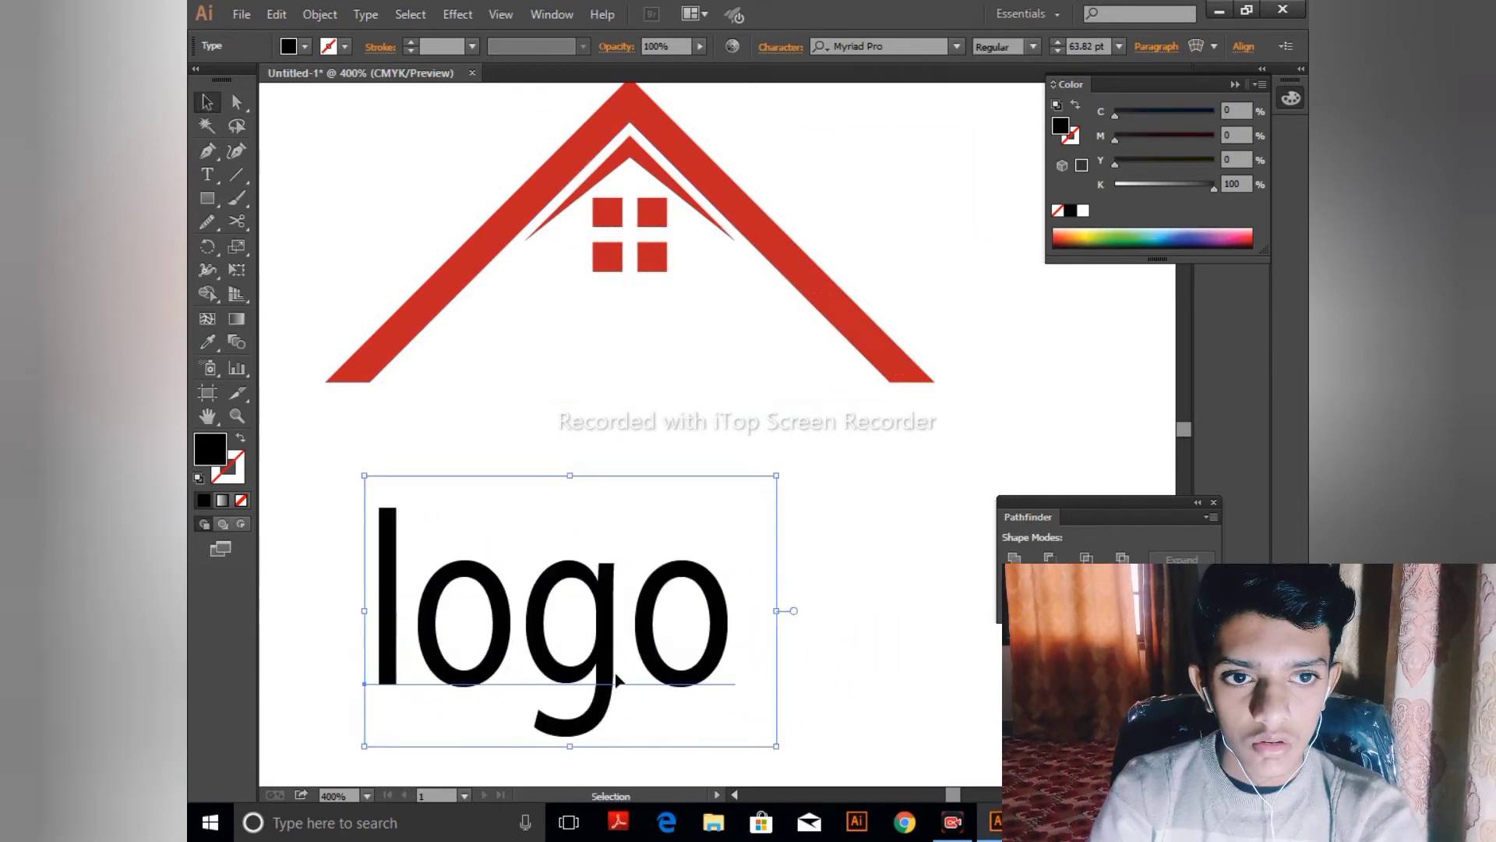
pyautogui.click(207, 175)
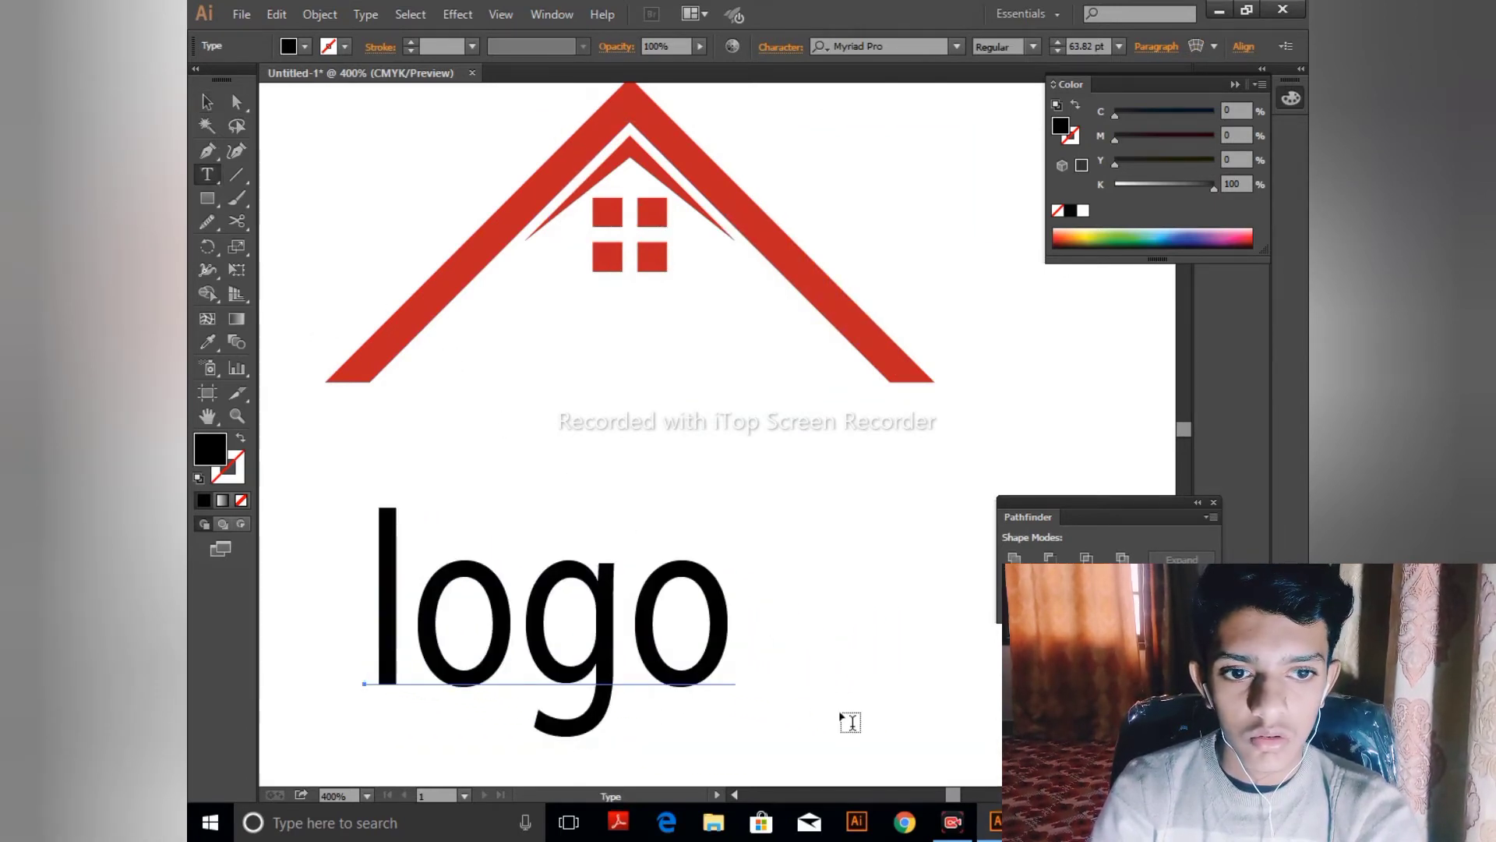
pyautogui.moveTo(848, 713); pyautogui.dragTo(190, 586)
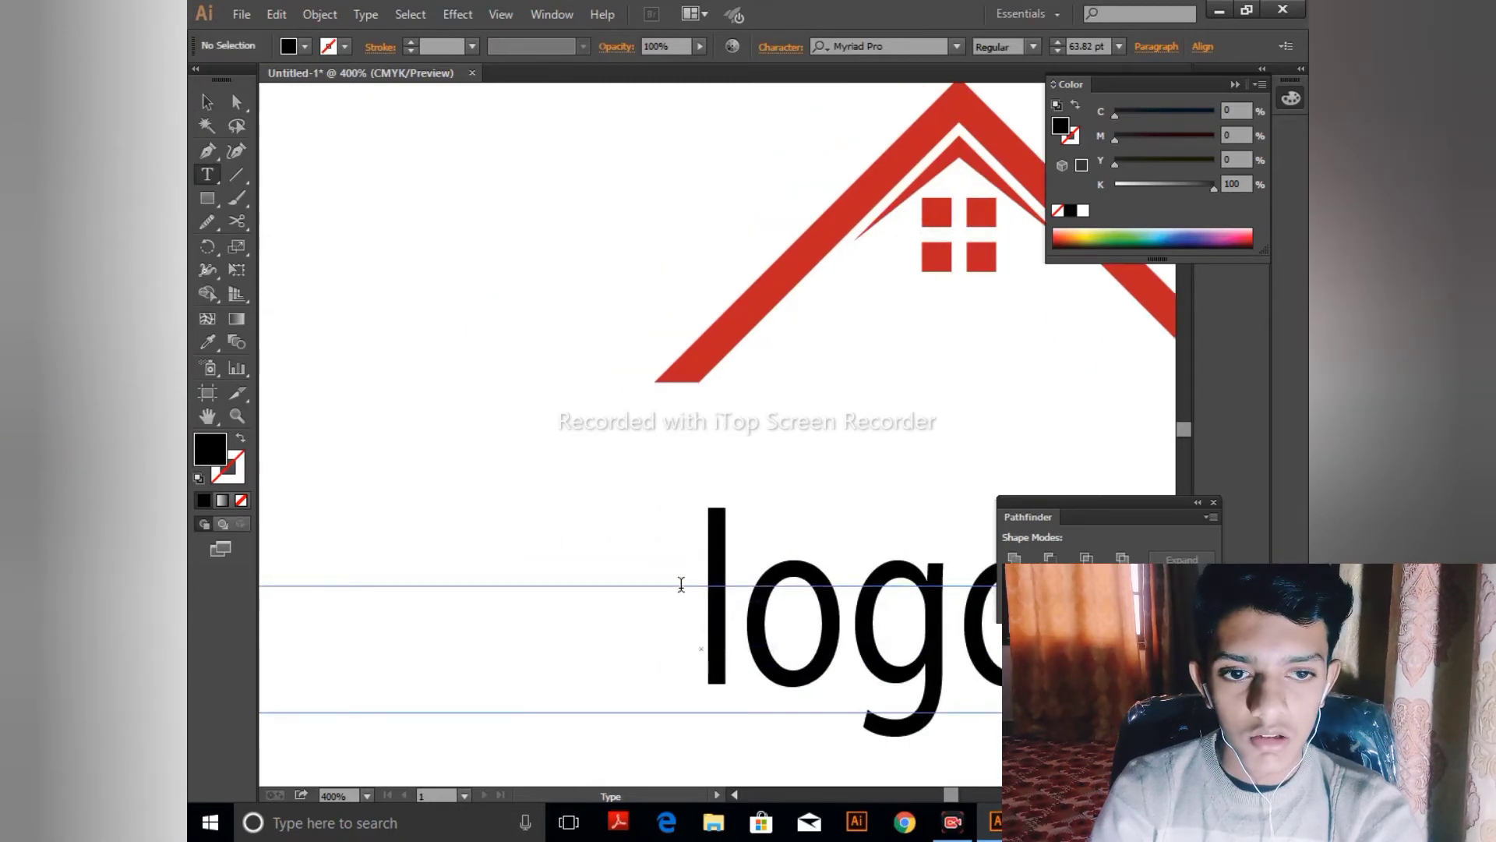
pyautogui.hotkey('ctrl', '-')
pyautogui.hotkey('ctrl', '-')
pyautogui.hotkey('ctrl', '-')
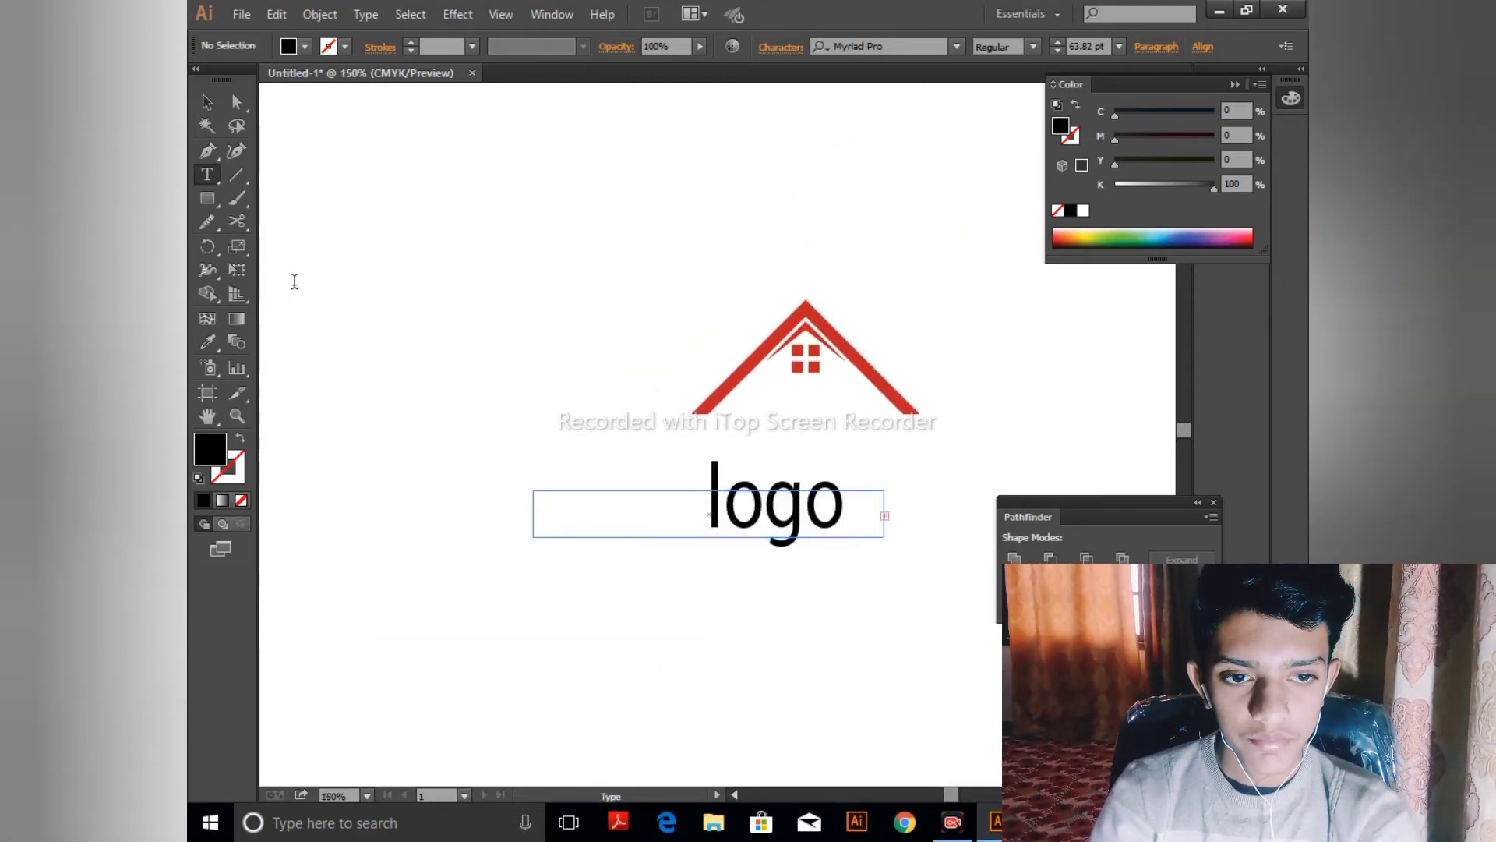
# - Delete the "logo" text together with the empty text frame below the house roof
pyautogui.click(206, 101)
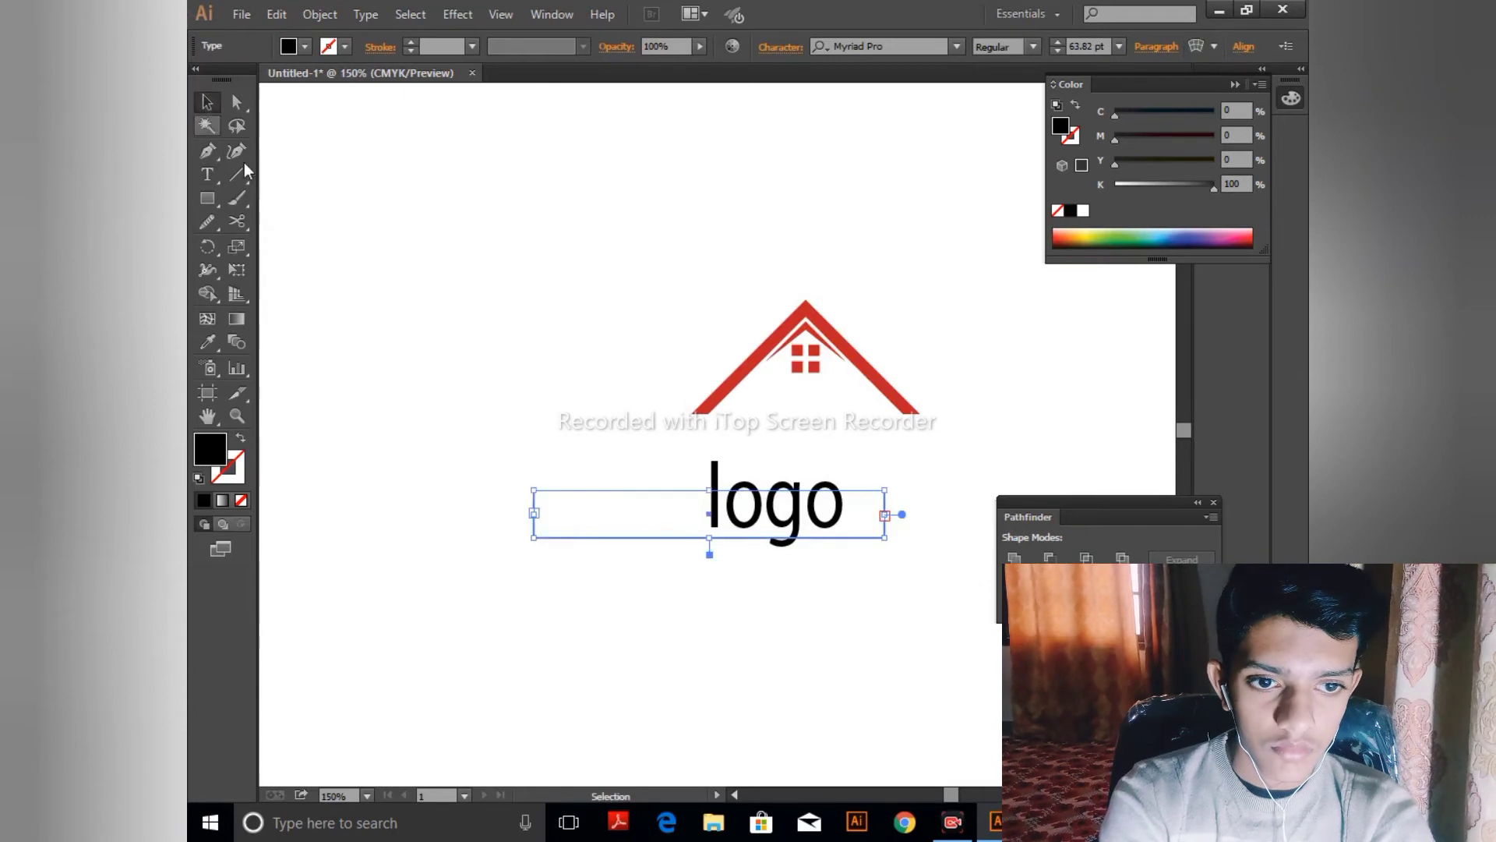
pyautogui.moveTo(479, 455); pyautogui.dragTo(859, 615)
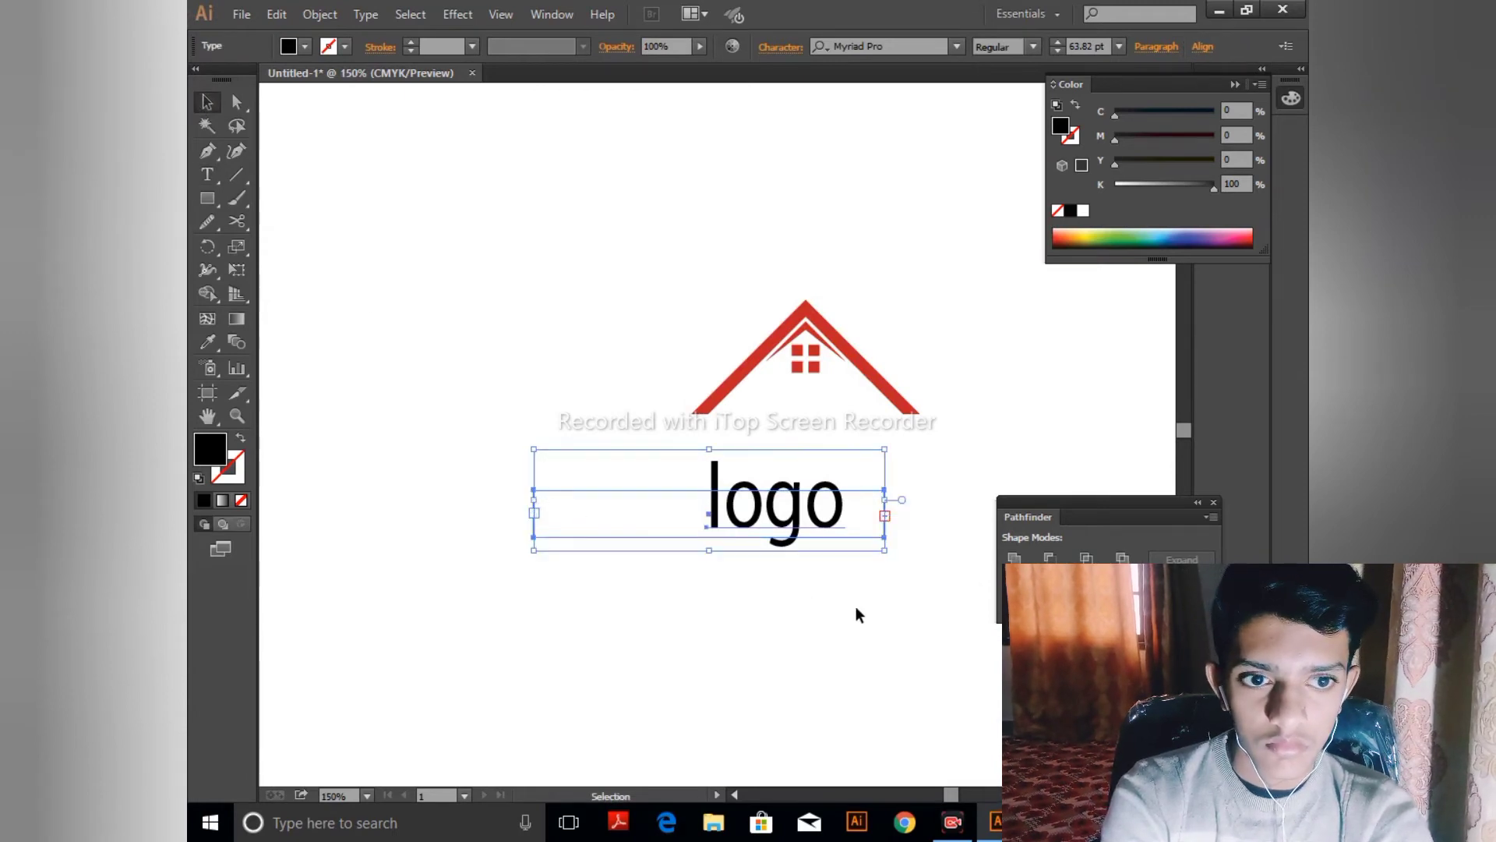
pyautogui.press('Delete')
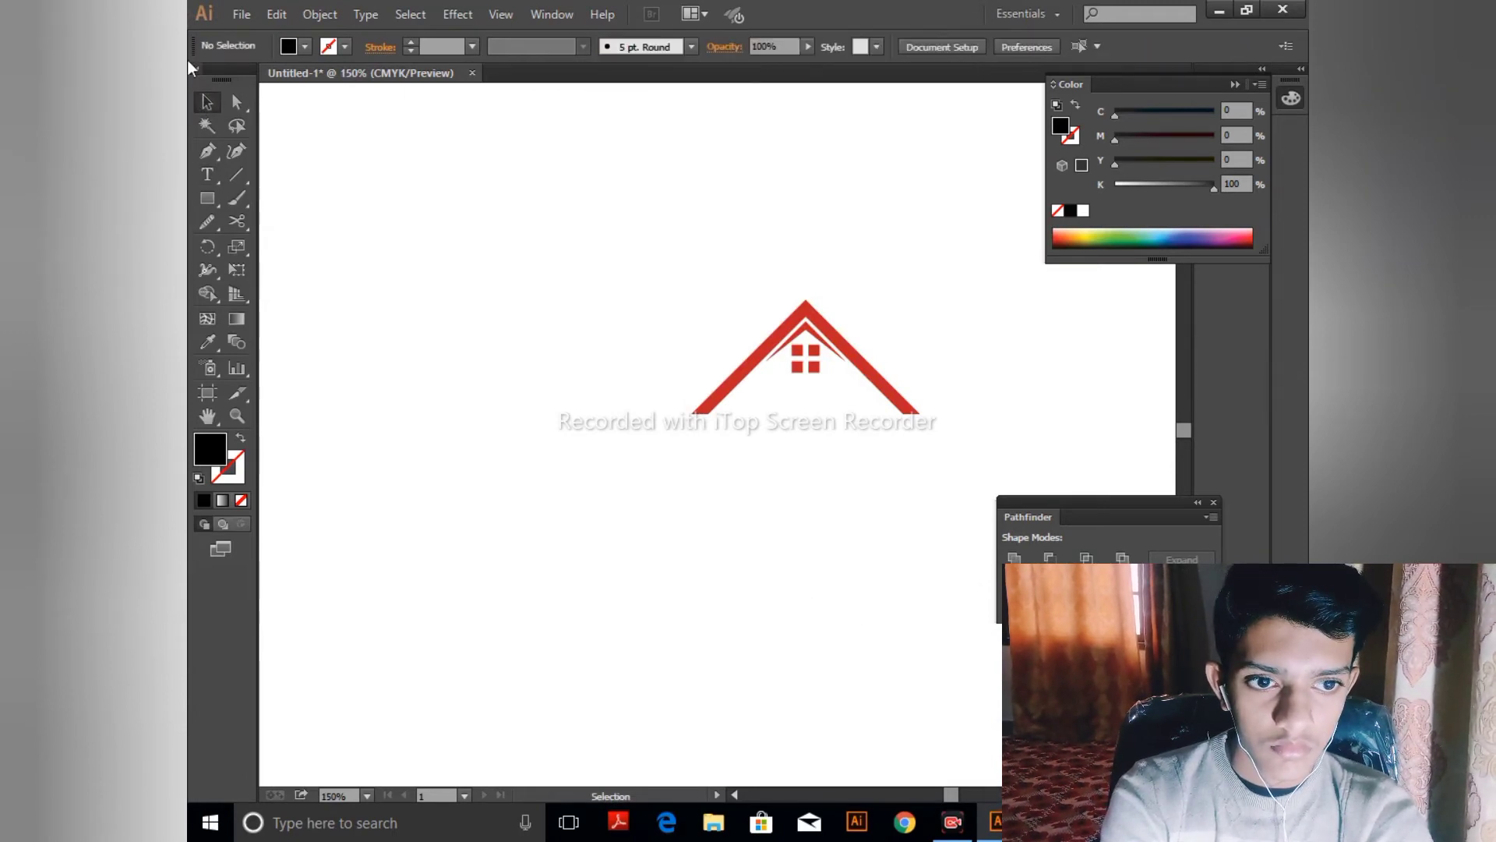
# - Add a black text object with the designer's first name in lowercase directly below the house roof
pyautogui.click(207, 175)
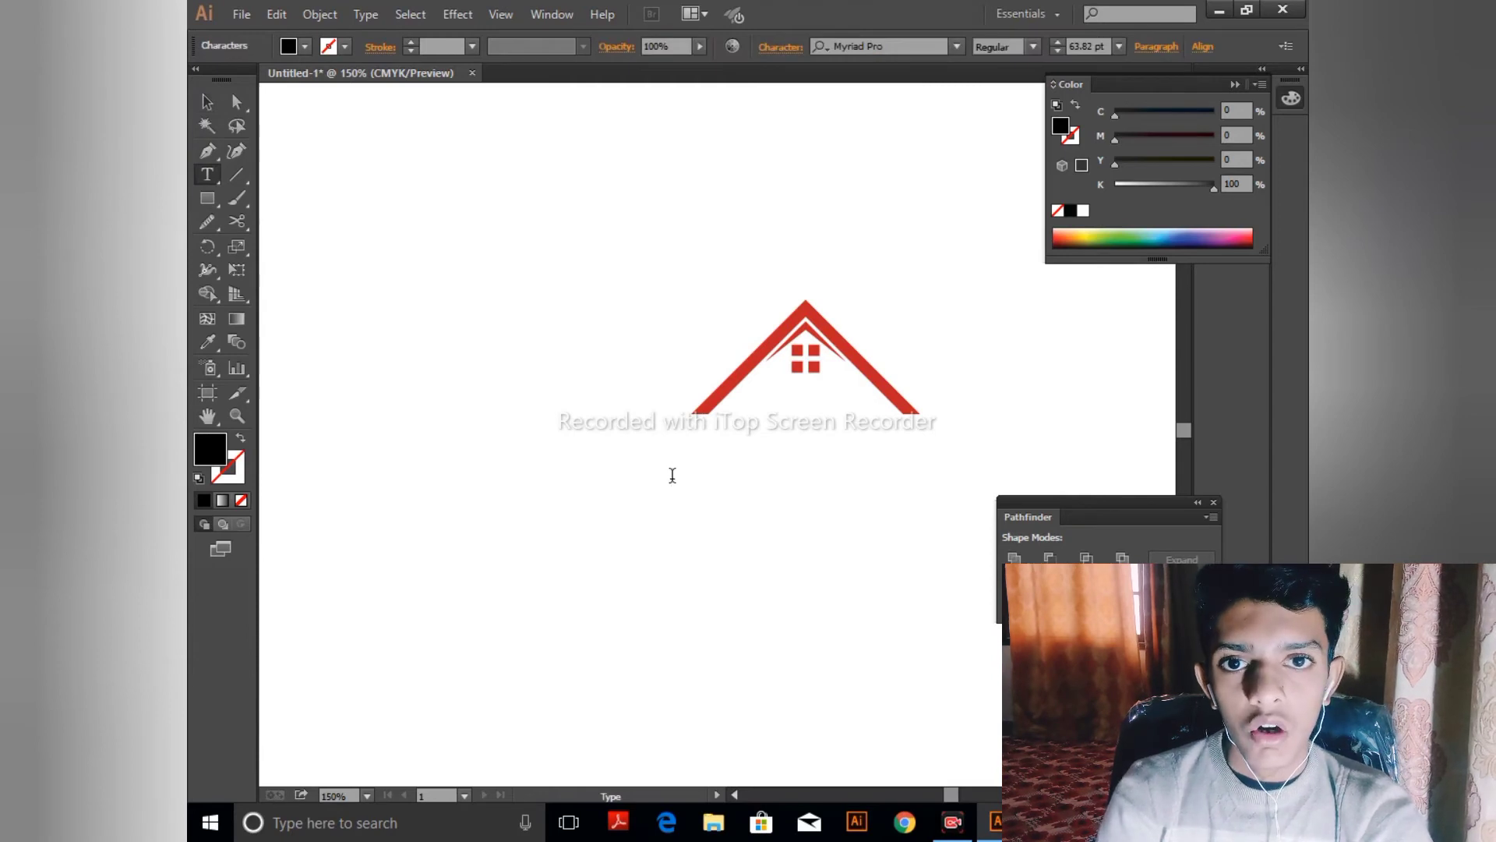
pyautogui.click(672, 475)
pyautogui.write('shay')
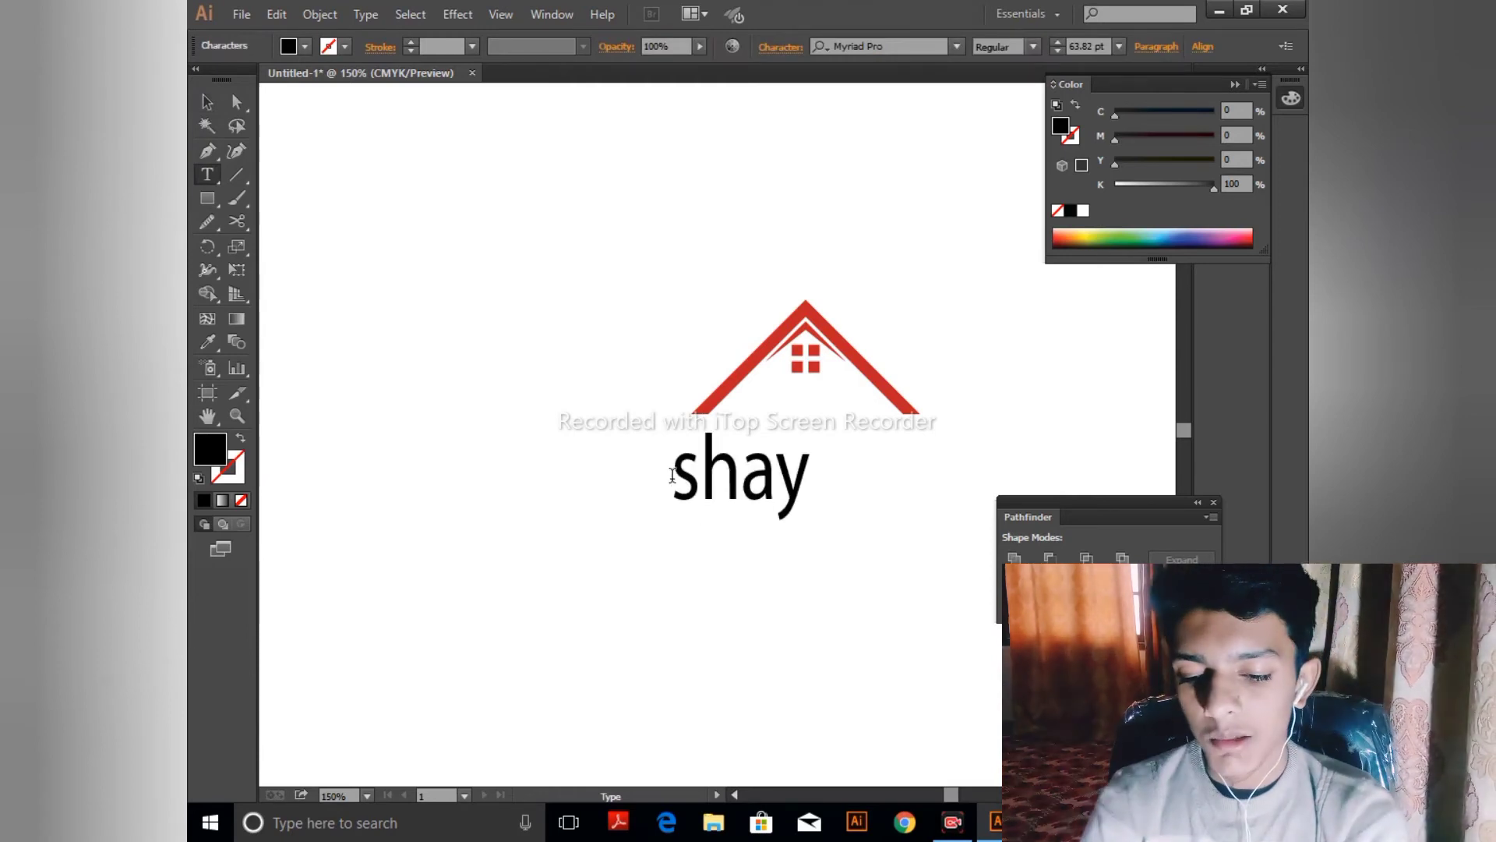
pyautogui.write('an')
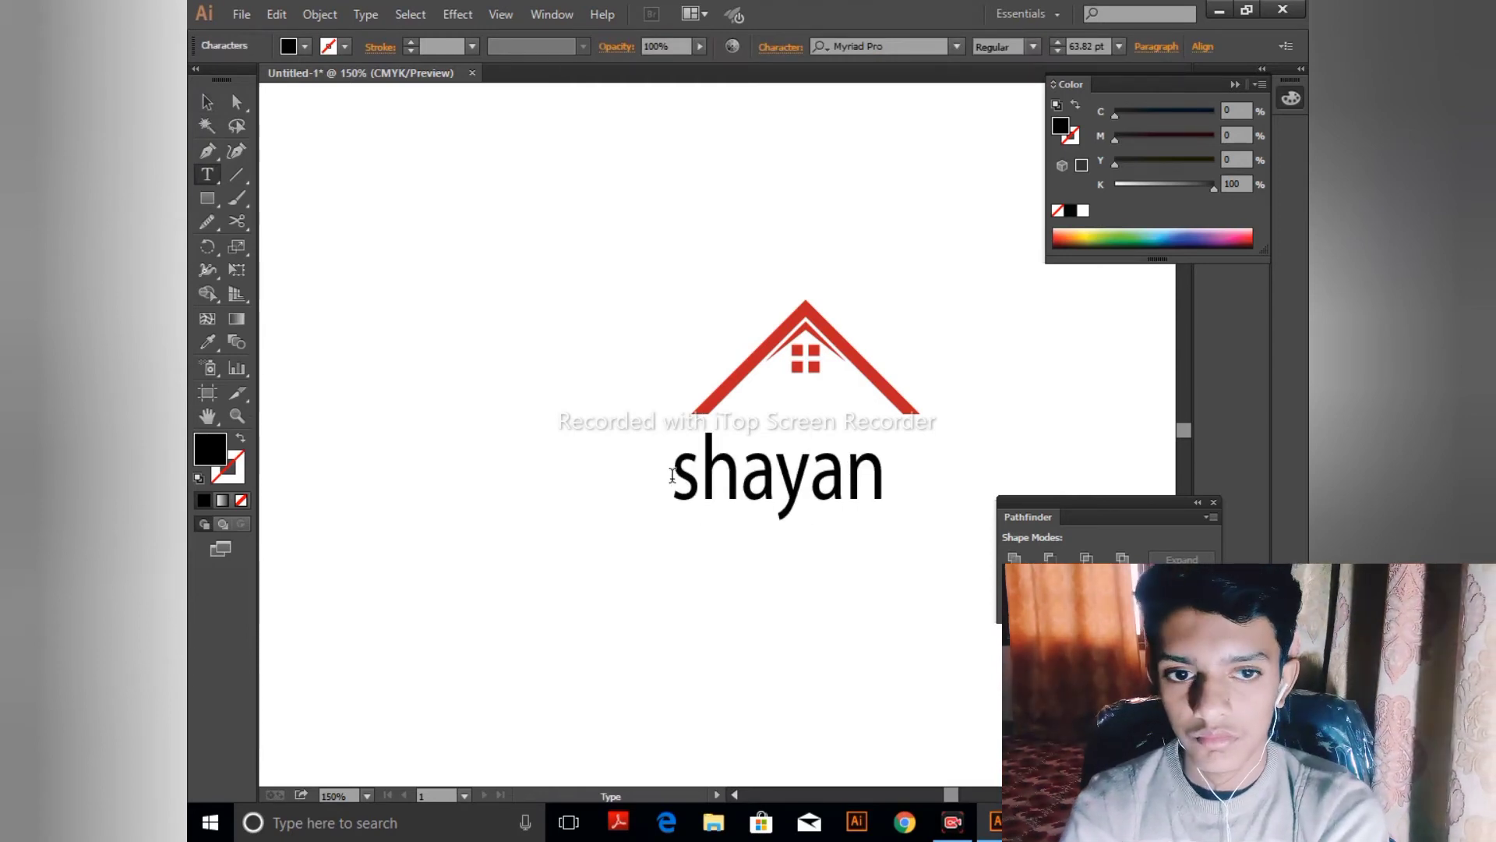
# - Scale the name text down and place it inside the roof, centered beneath the four-pane window
pyautogui.moveTo(676, 499); pyautogui.dragTo(915, 558)
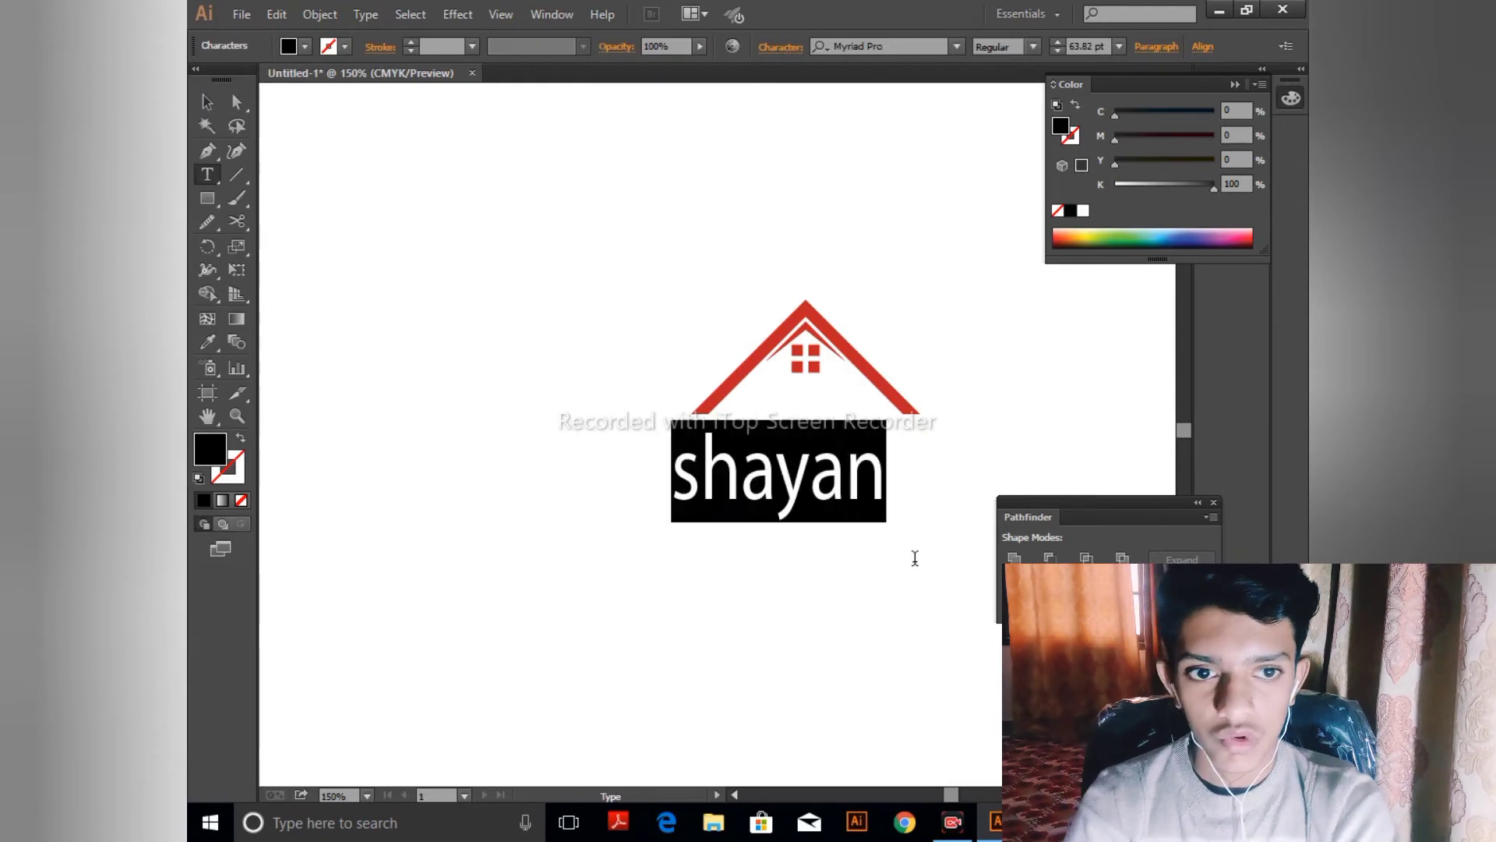
pyautogui.click(767, 499)
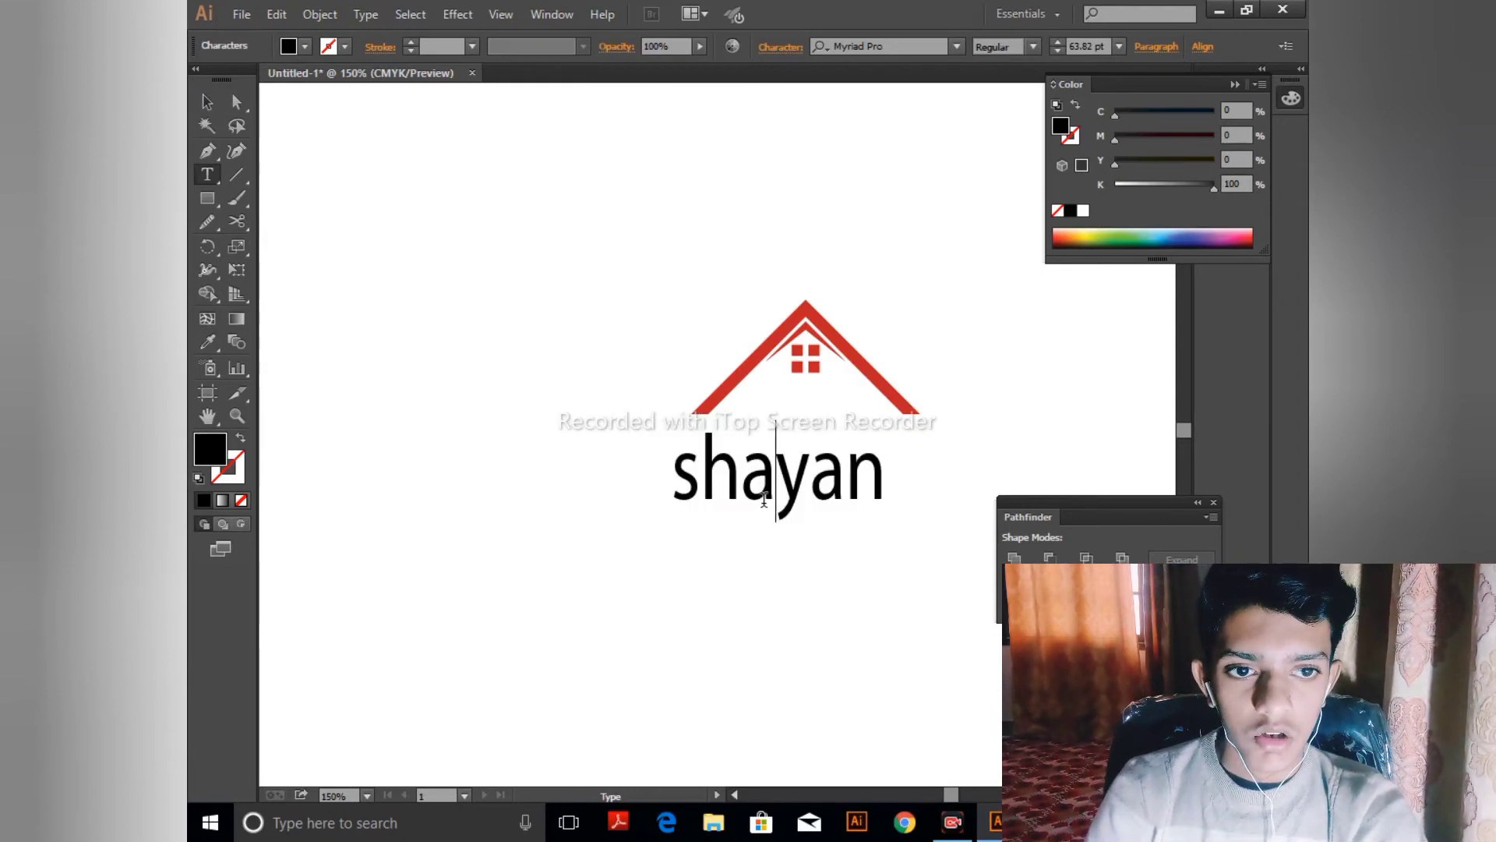
pyautogui.write('v')
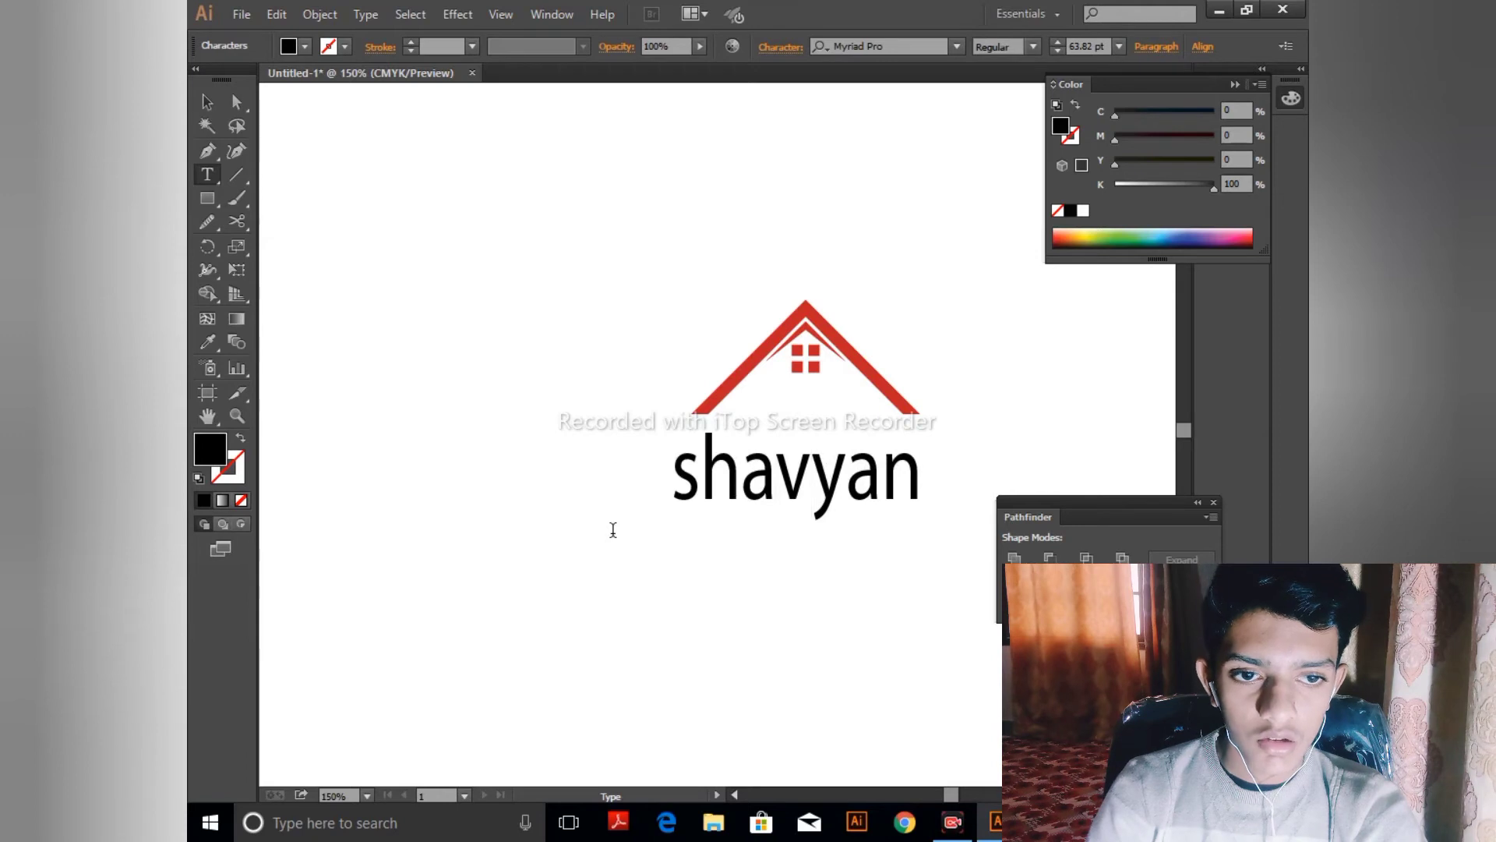
pyautogui.press('BackSpace')
pyautogui.press('Escape')
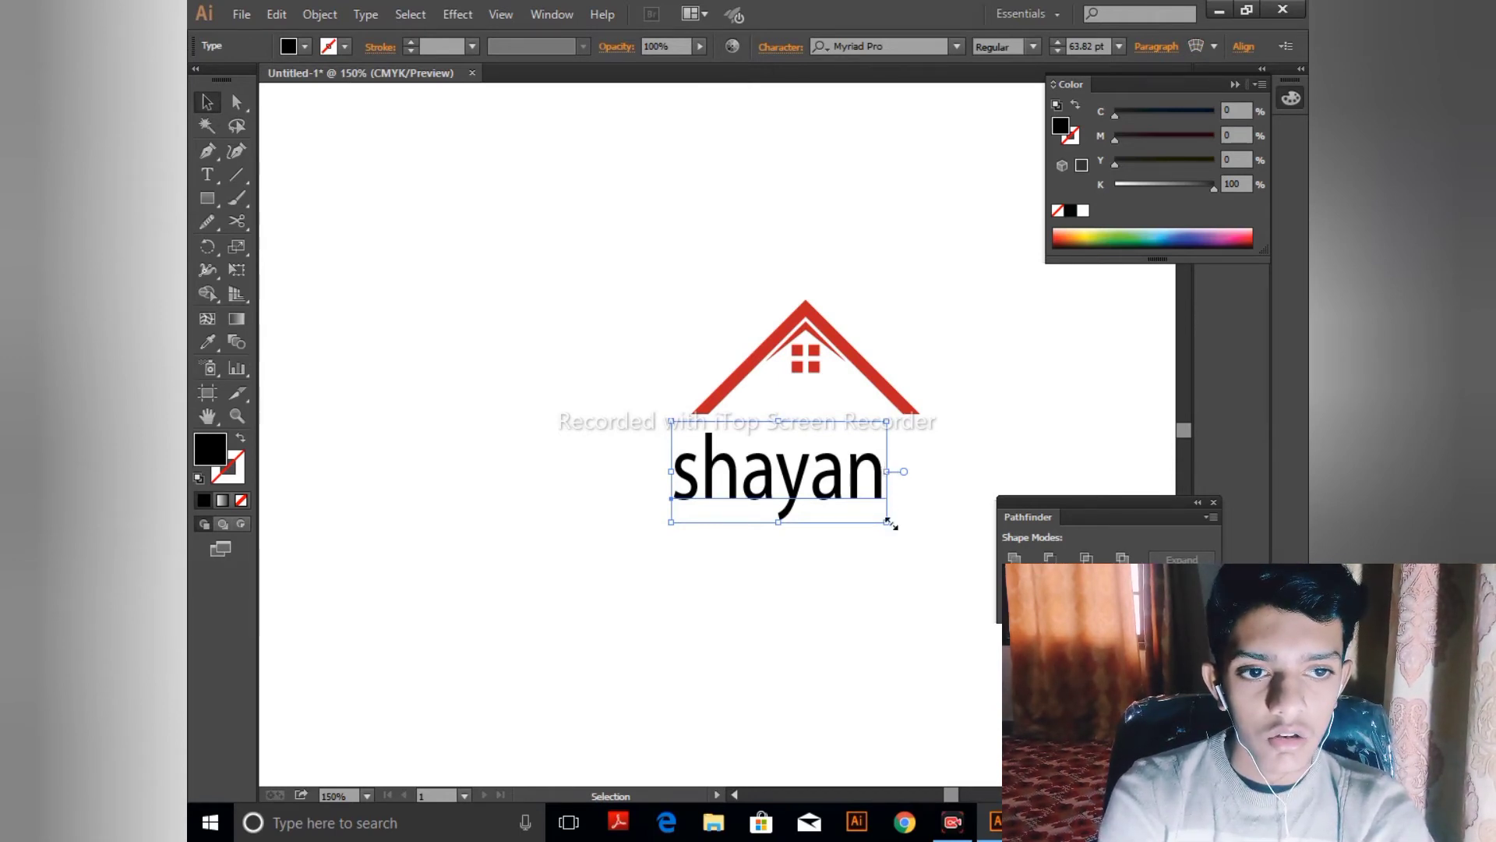
pyautogui.moveTo(888, 522); pyautogui.dragTo(828, 415)
pyautogui.click(842, 508)
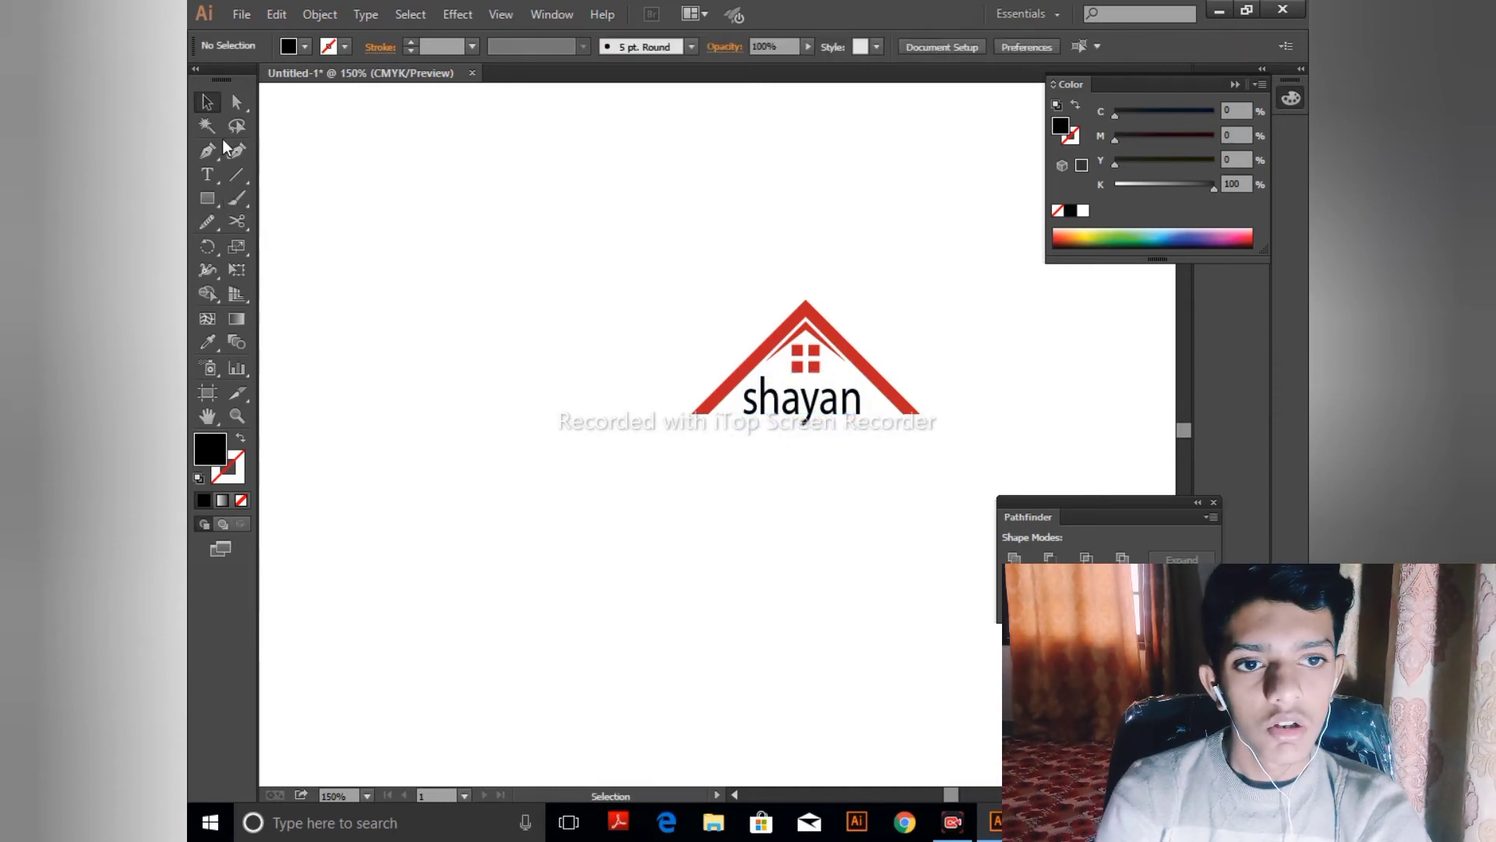
# - Add a second black text object reading "logo design" below the house roof
pyautogui.click(209, 184)
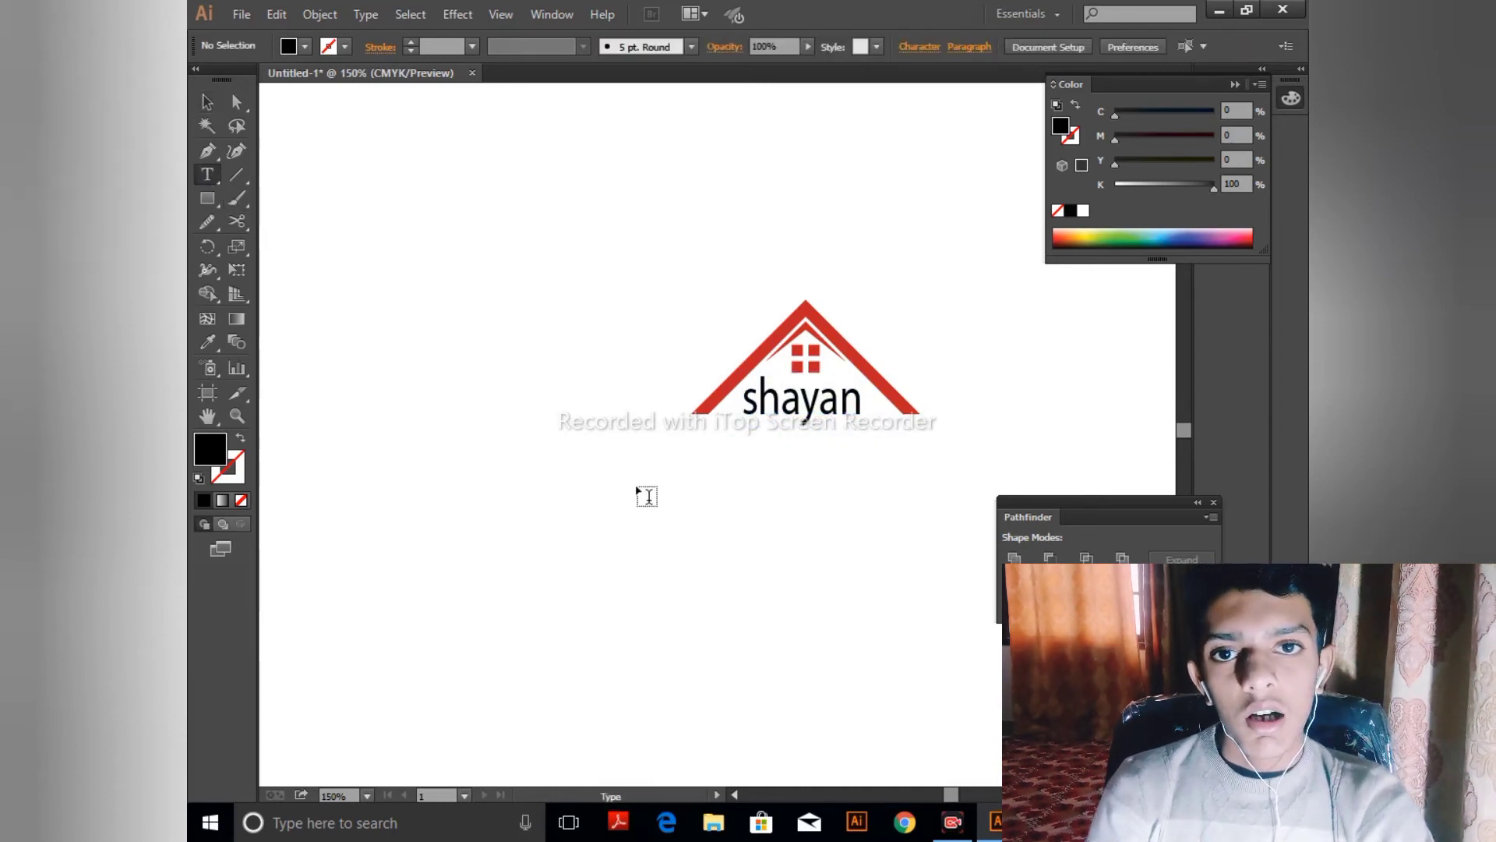
pyautogui.click(707, 522)
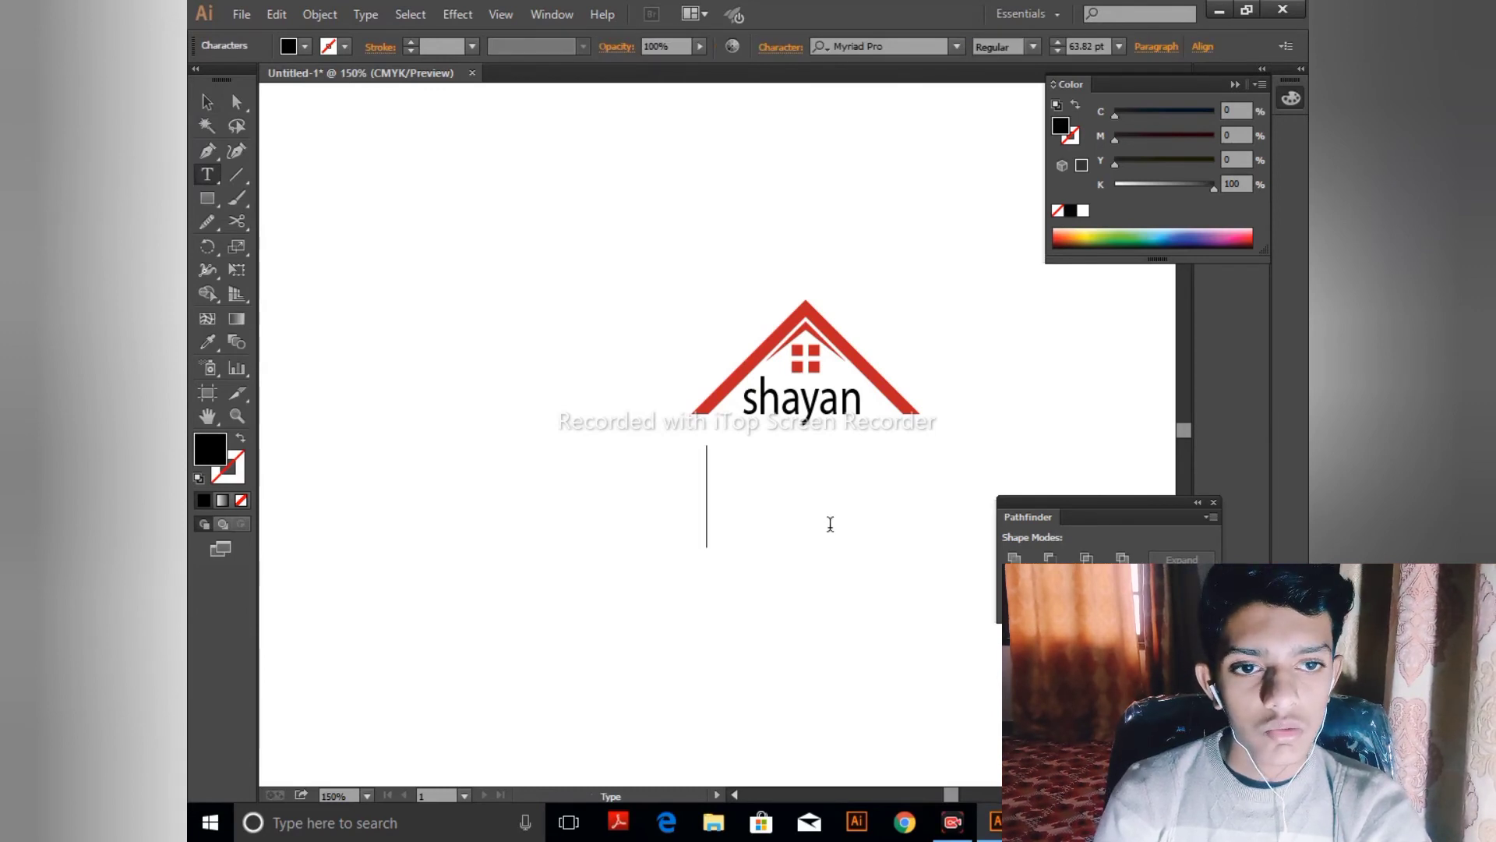
pyautogui.write('lo')
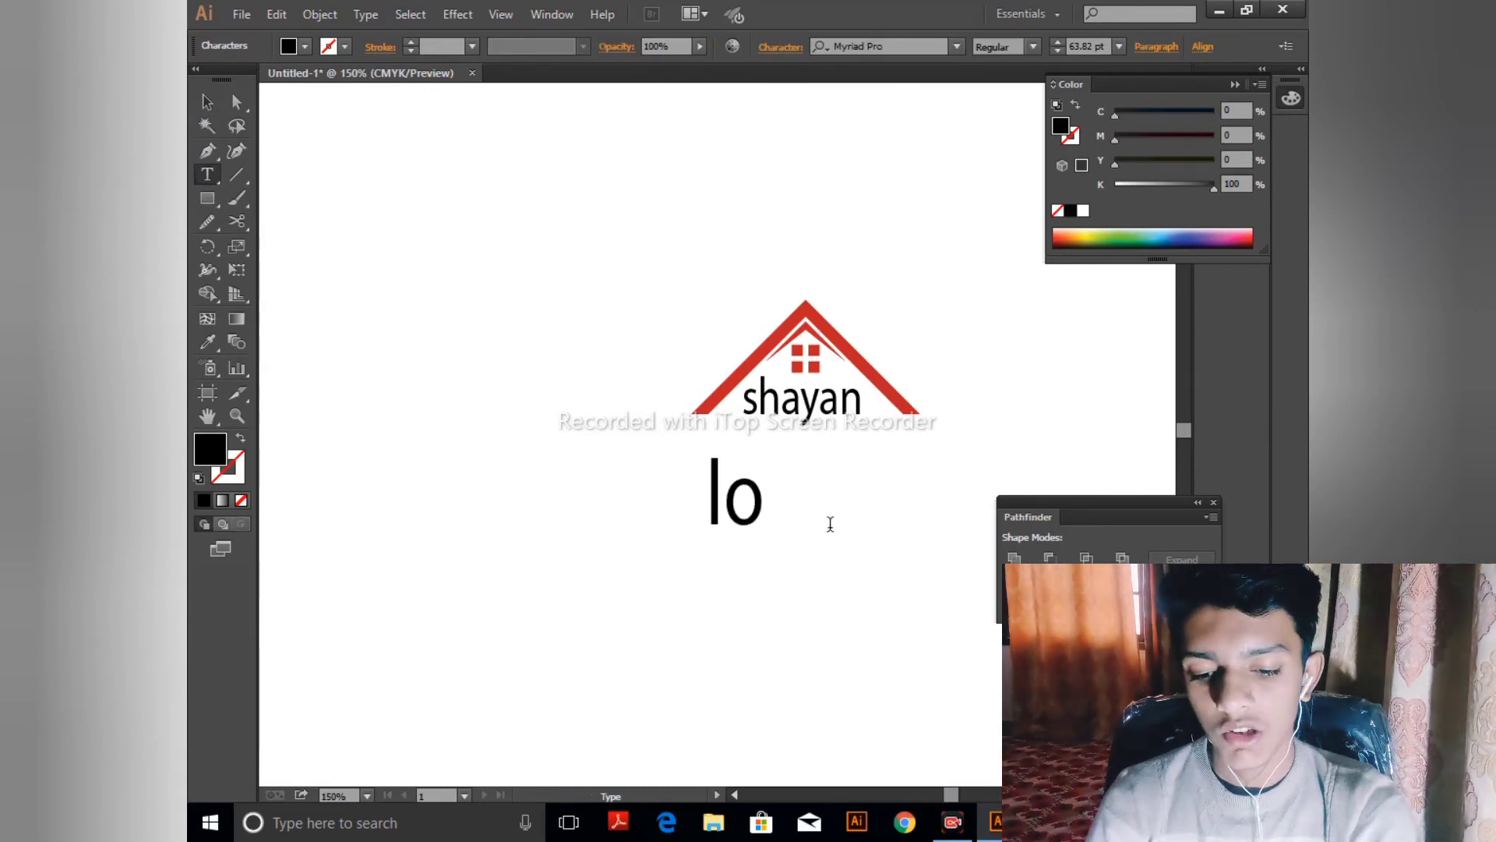
pyautogui.write('go de')
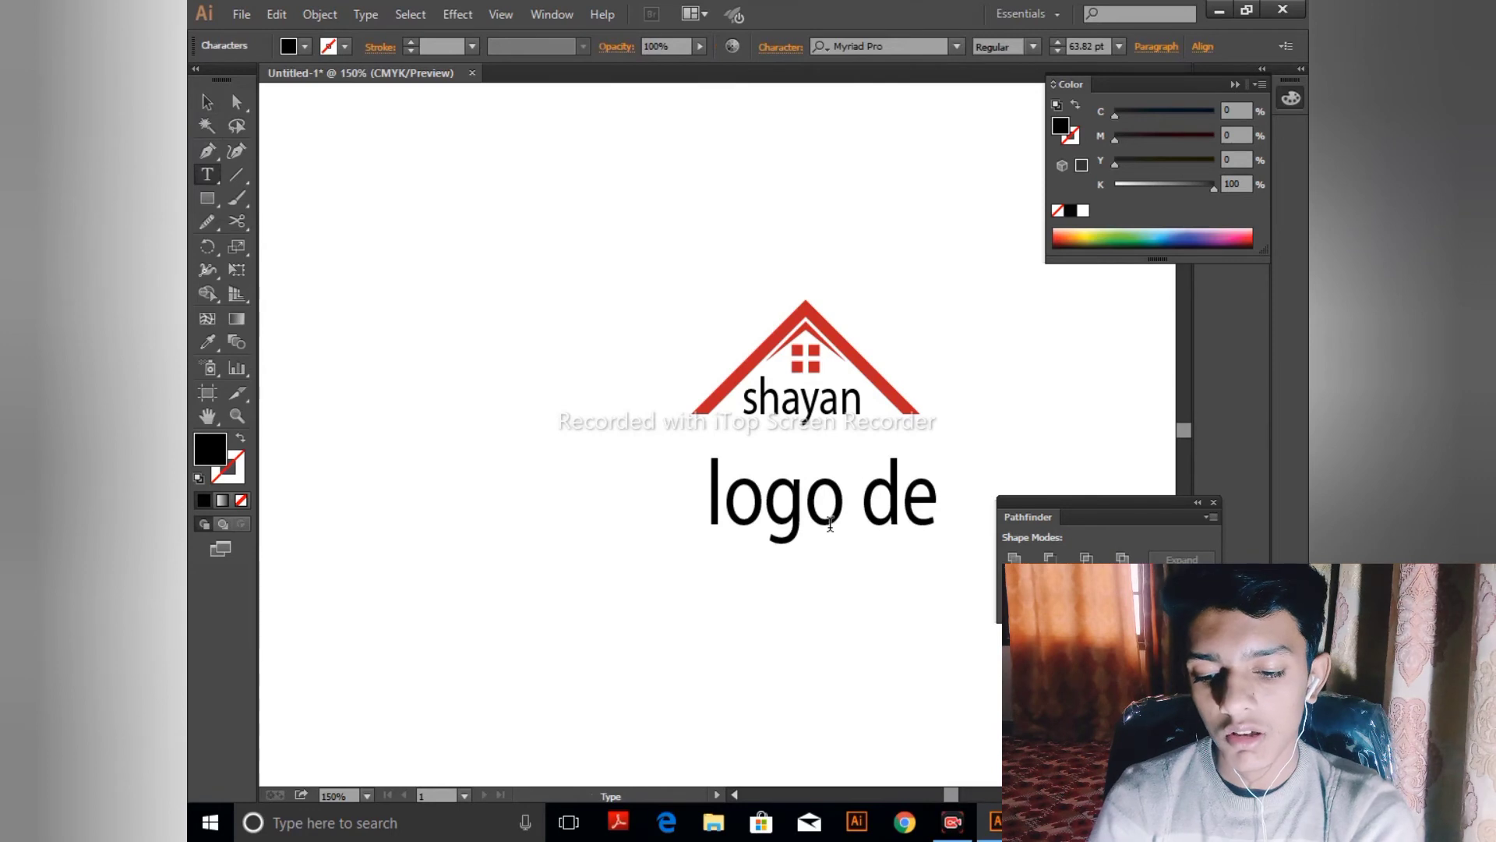
pyautogui.write('sign')
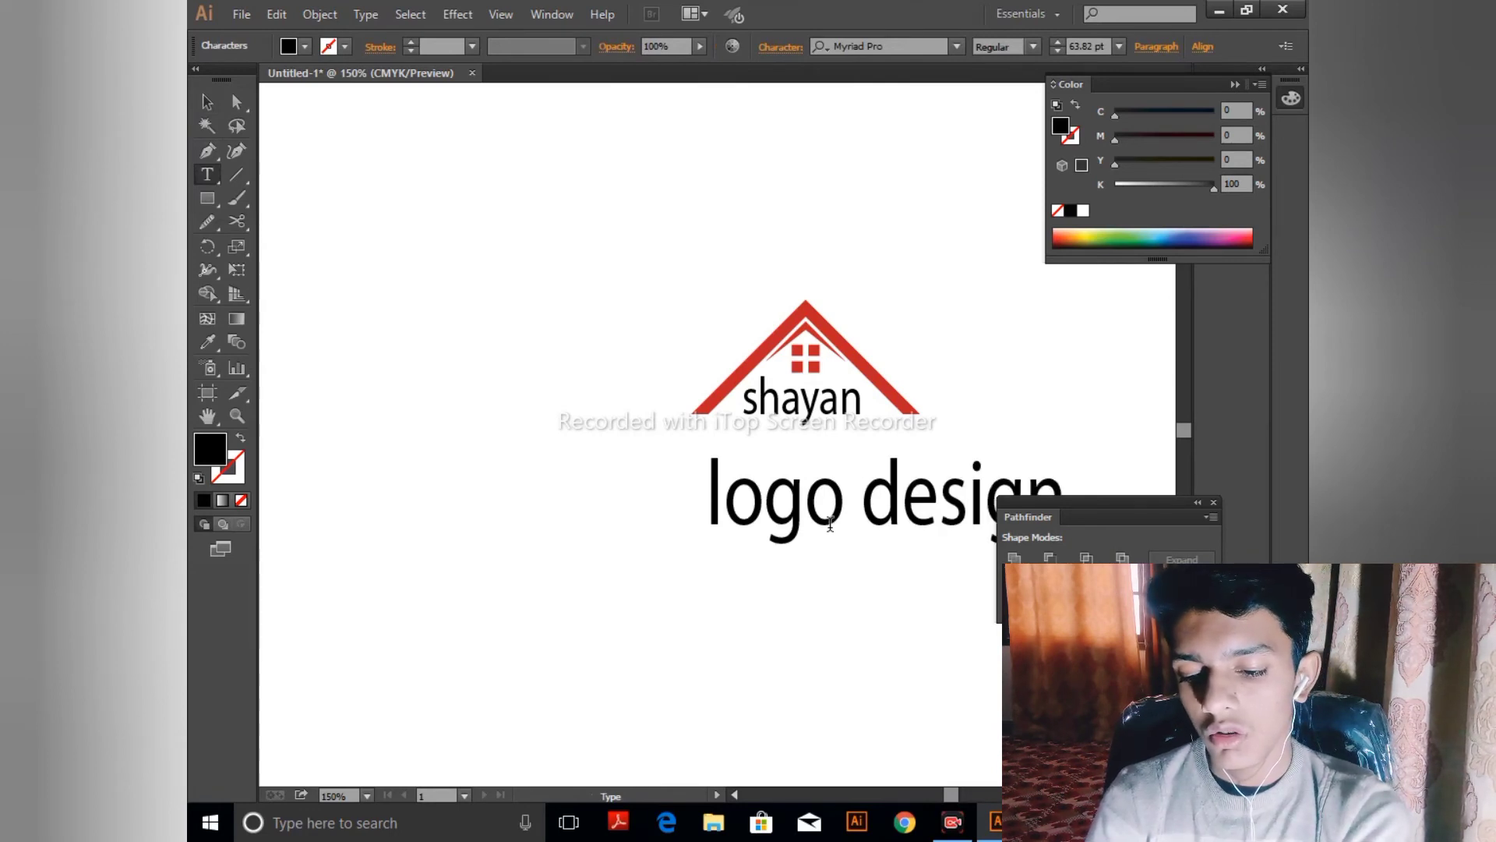
pyautogui.moveTo(902, 621); pyautogui.dragTo(705, 615)
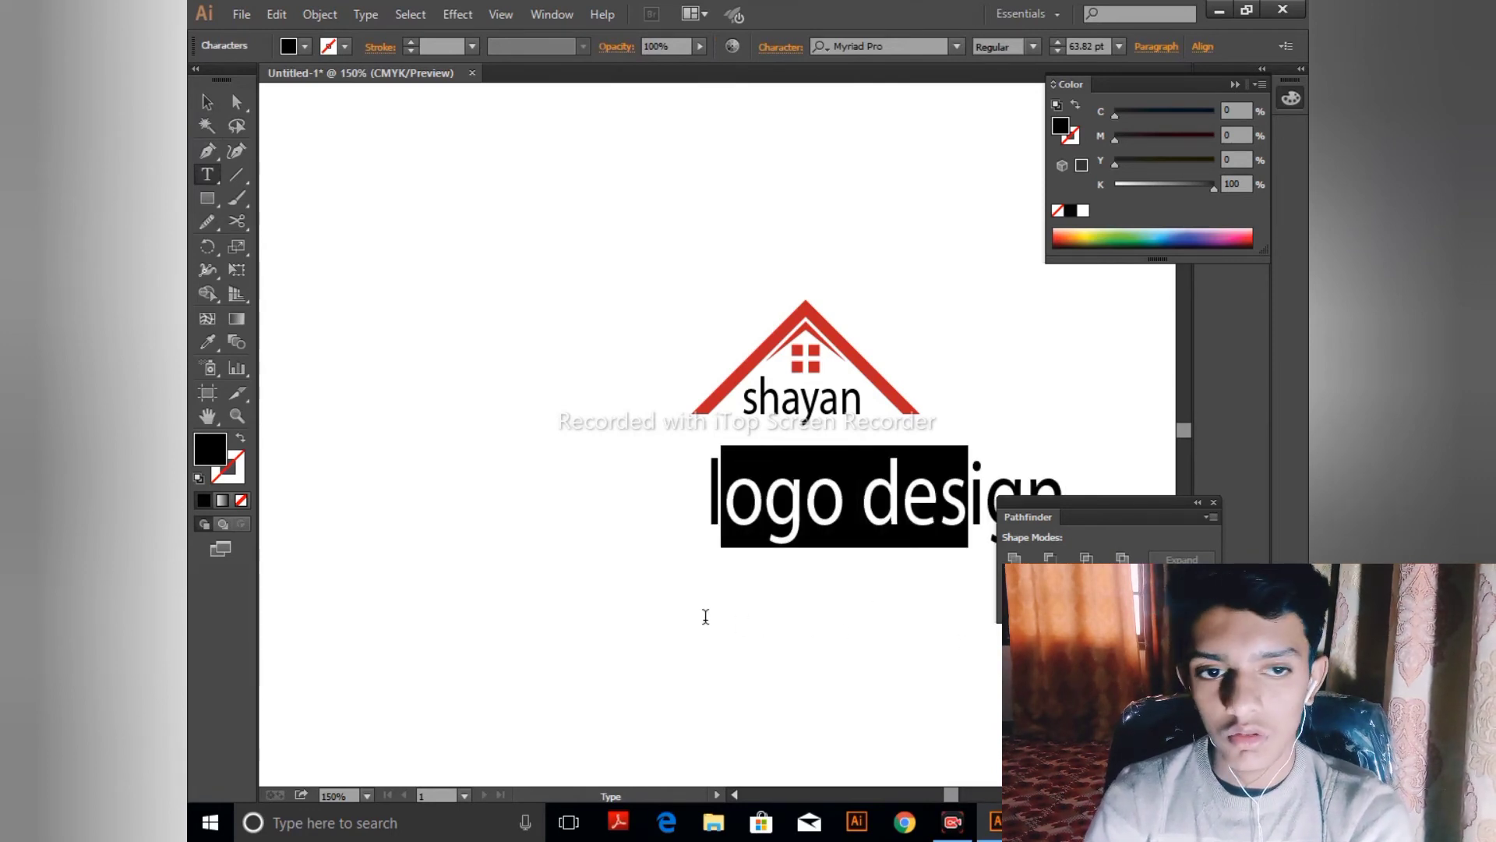
pyautogui.press('BackSpace')
pyautogui.hotkey('ctrl', 'z')
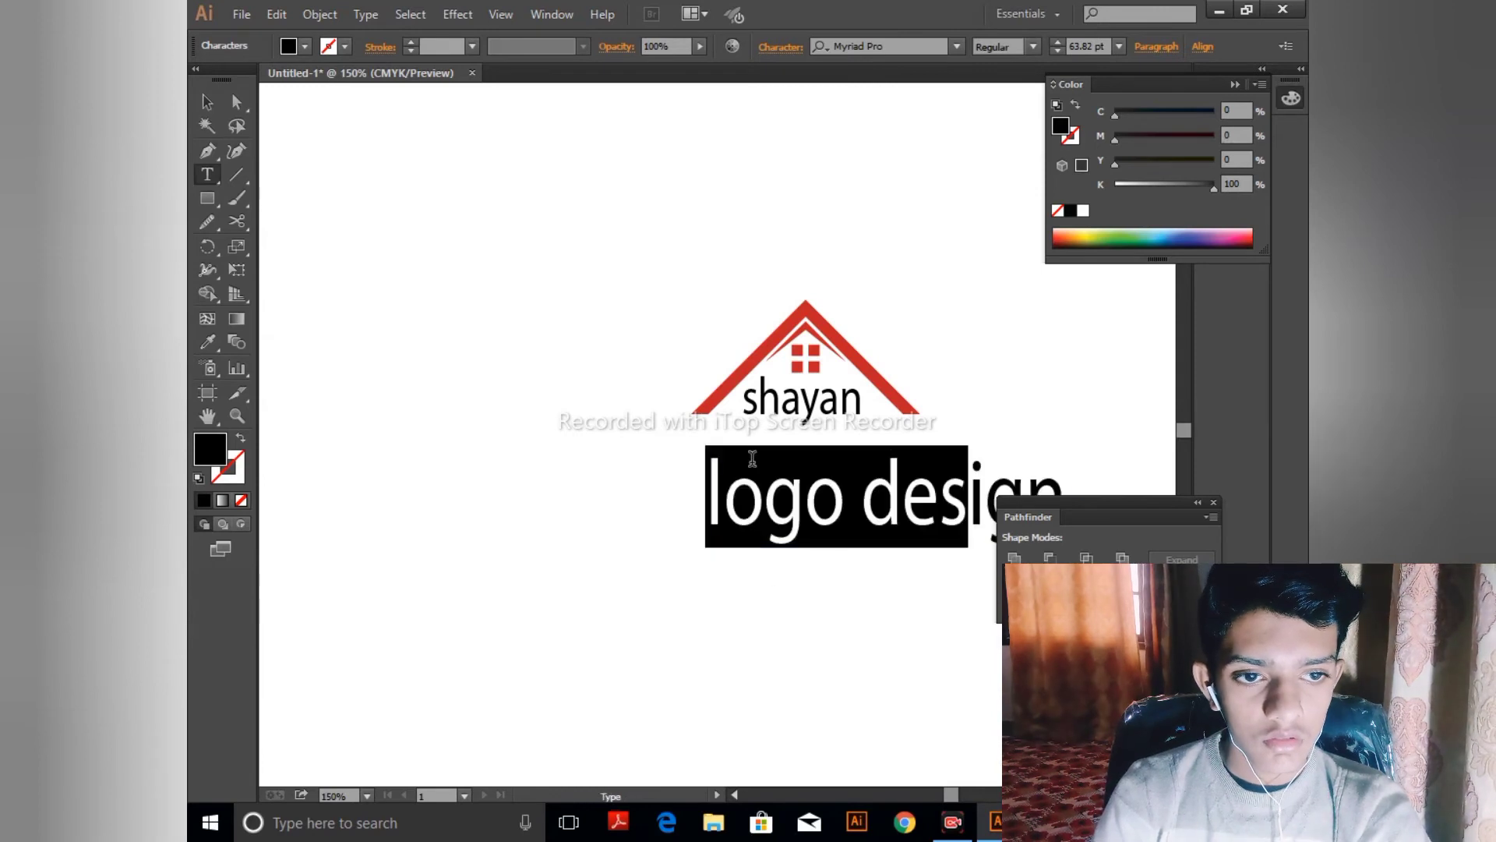
# - Put away the Pathfinder controls and scale the "logo design" text down proportionally to about 24.6 pt
pyautogui.click(1214, 503)
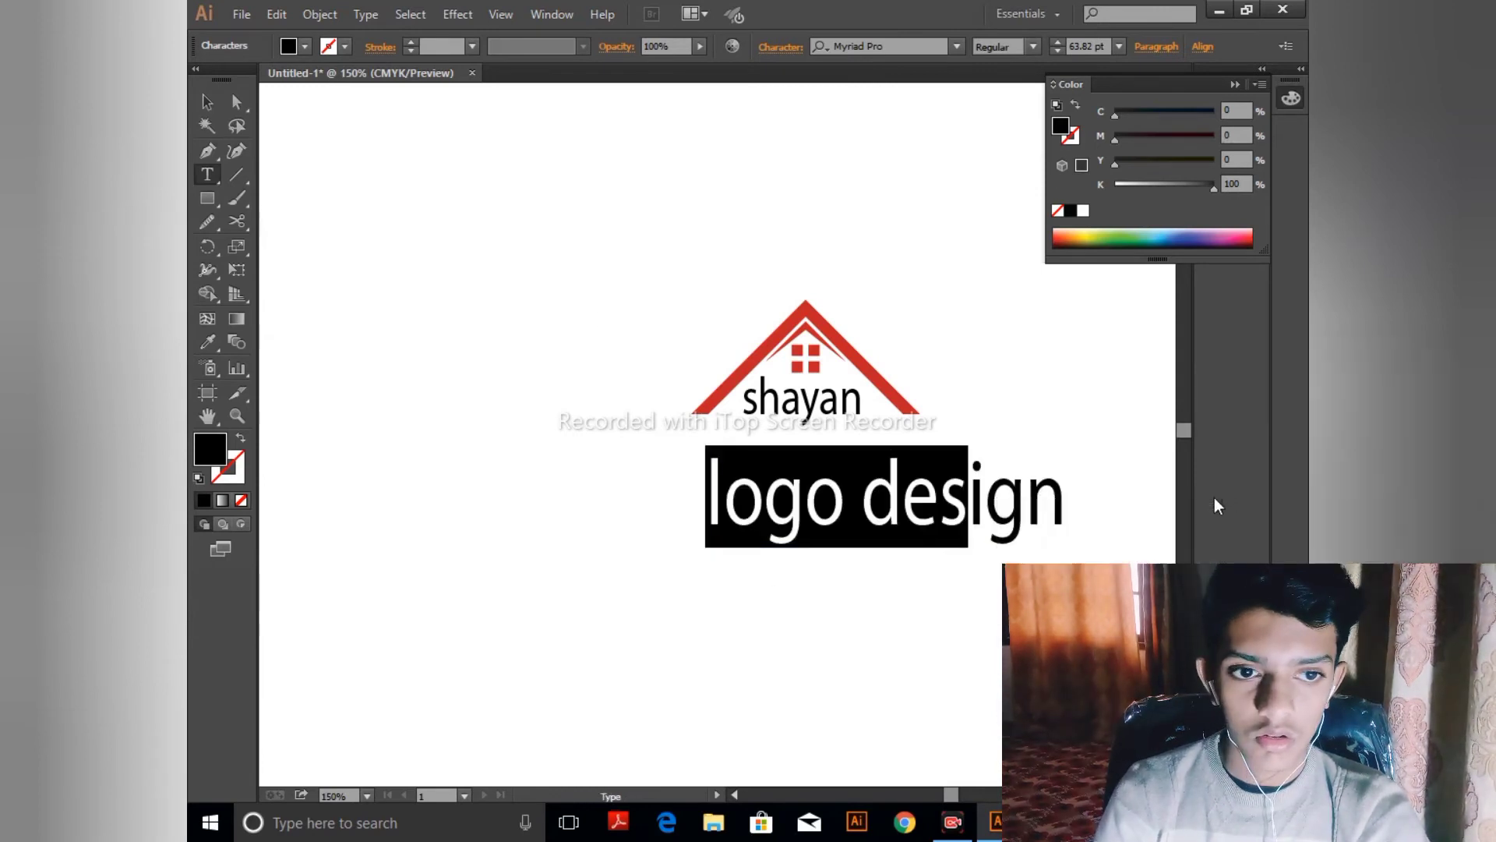
pyautogui.keyDown('shift'); pyautogui.click(1094, 496); pyautogui.keyUp('shift')
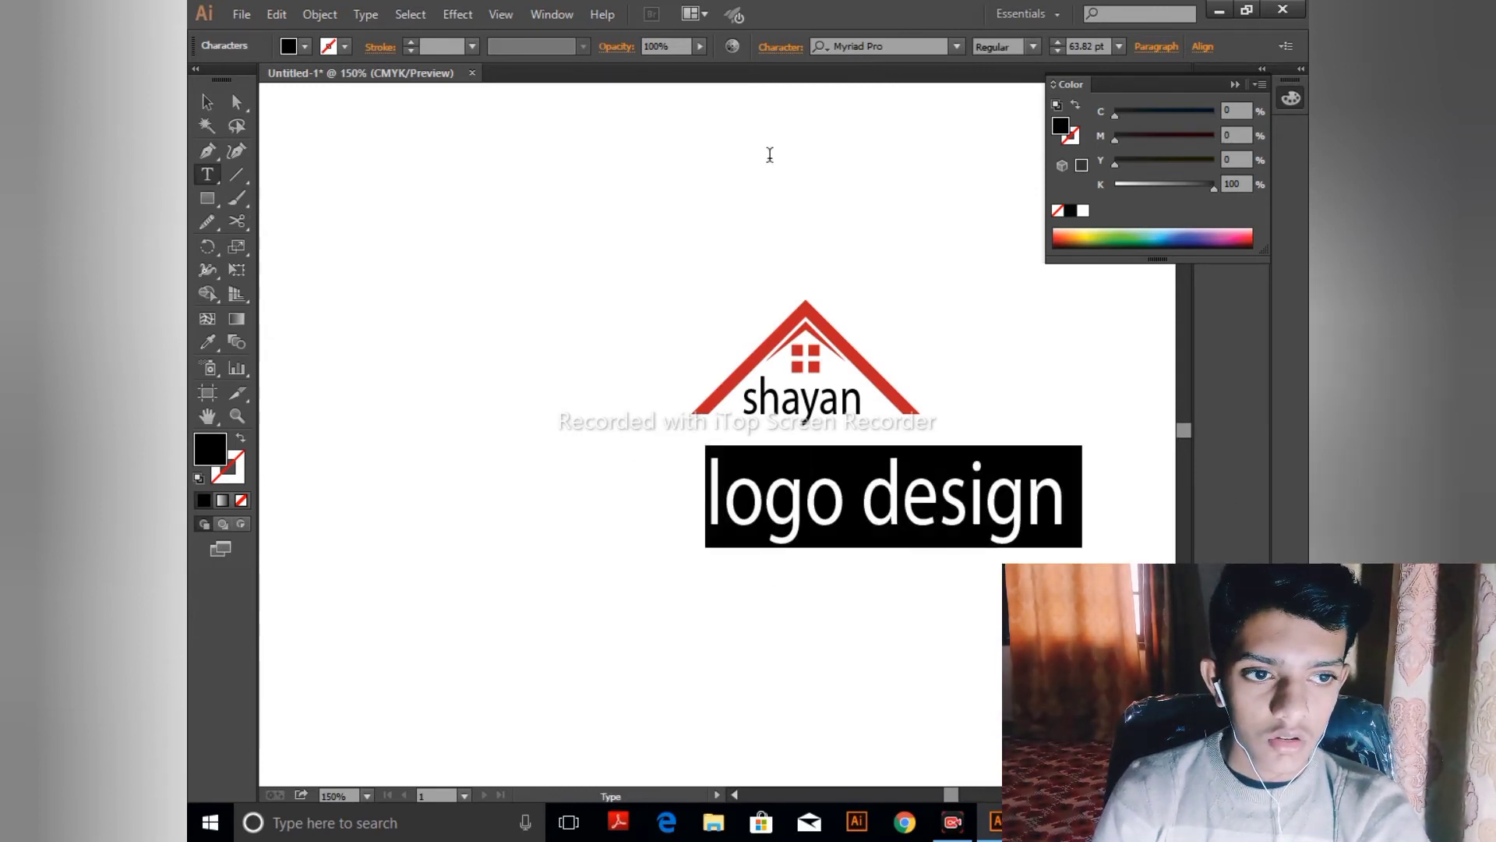
pyautogui.click(204, 102)
pyautogui.click(437, 204)
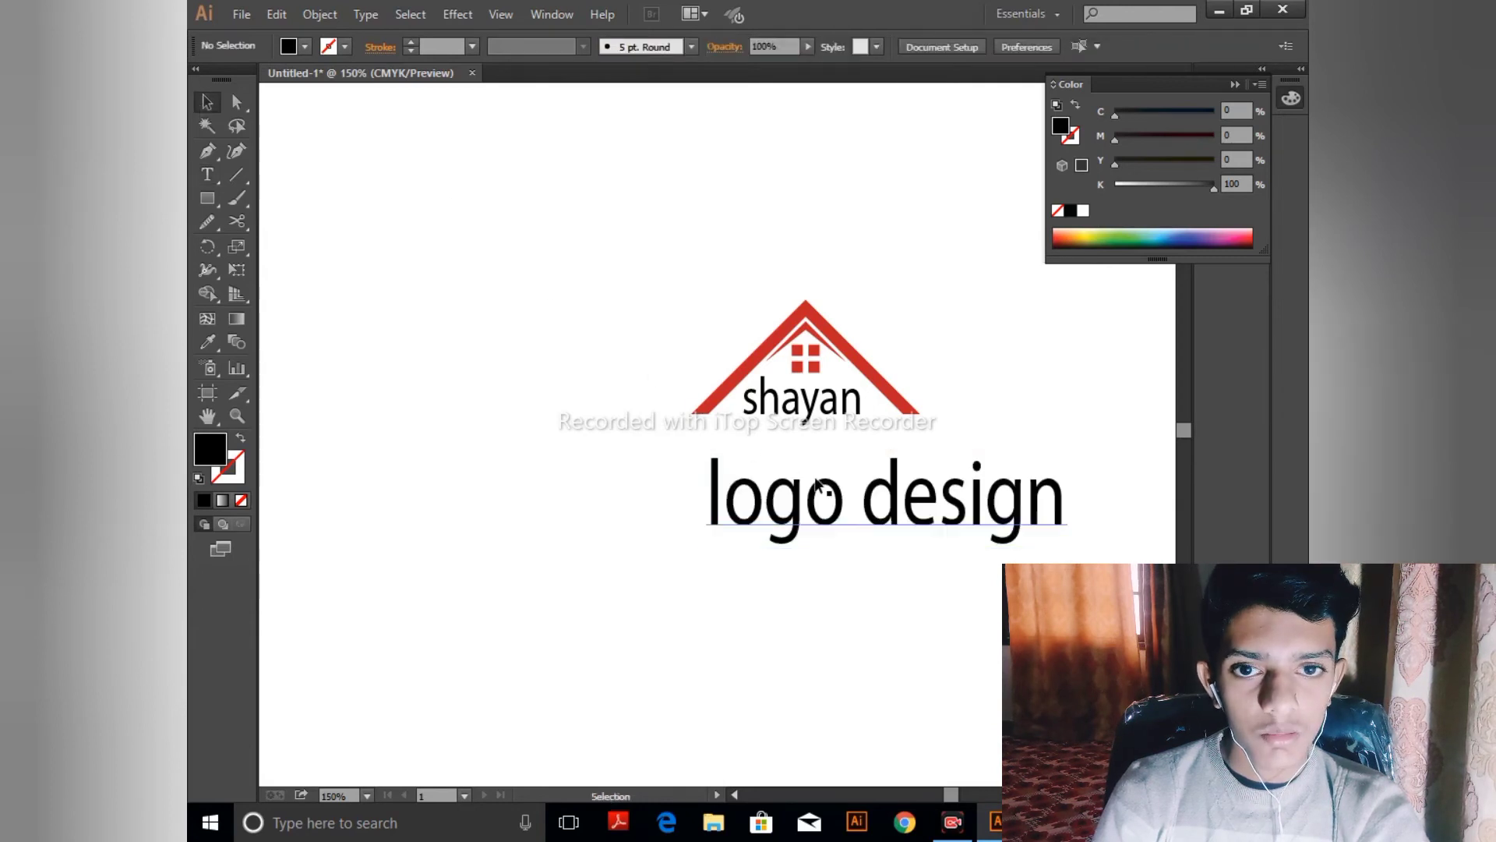
pyautogui.click(824, 498)
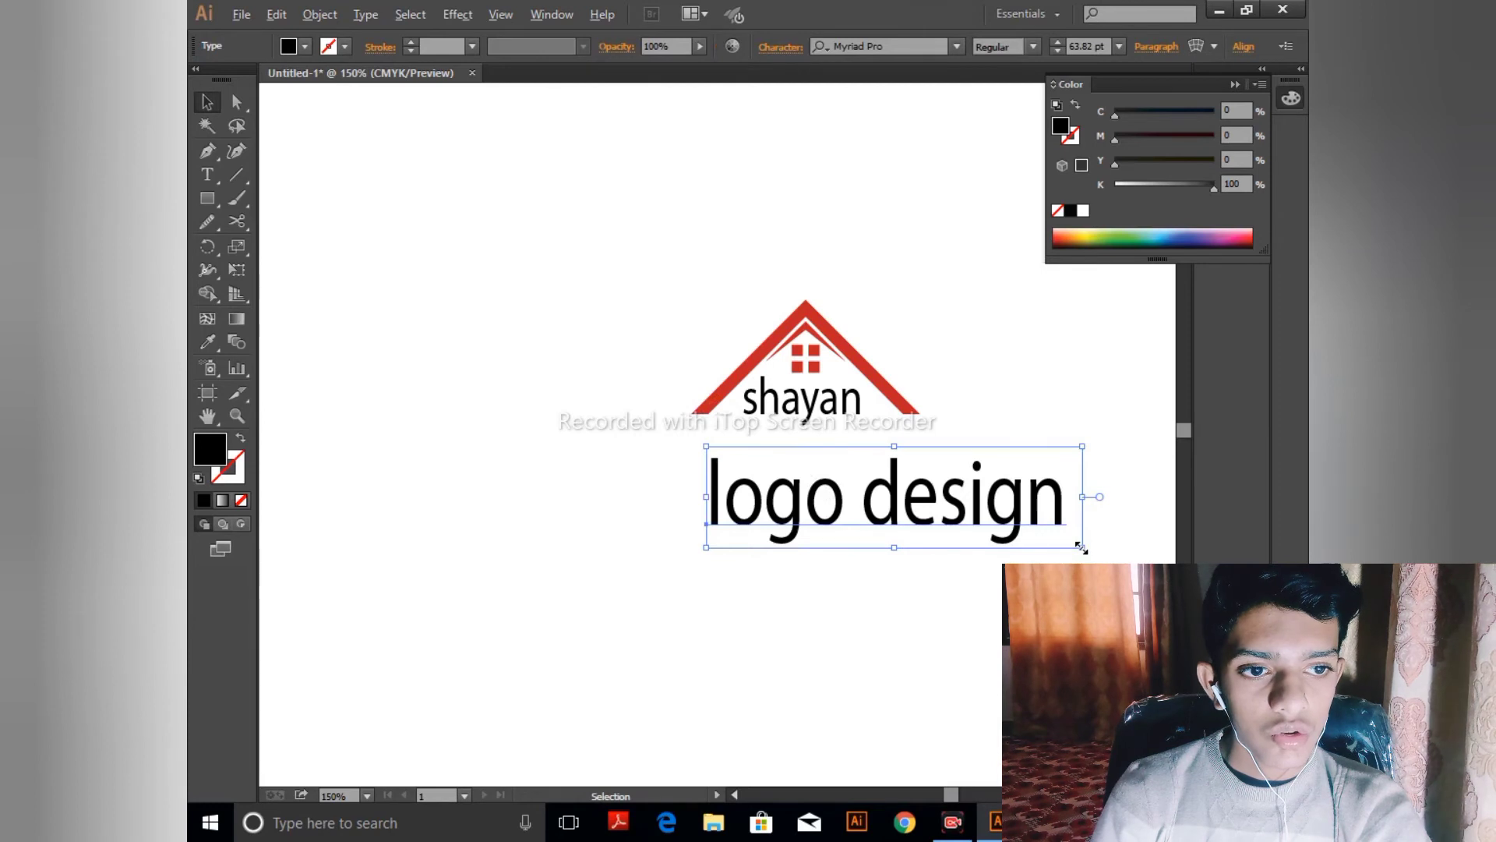
pyautogui.moveTo(1081, 549); pyautogui.dragTo(966, 516)
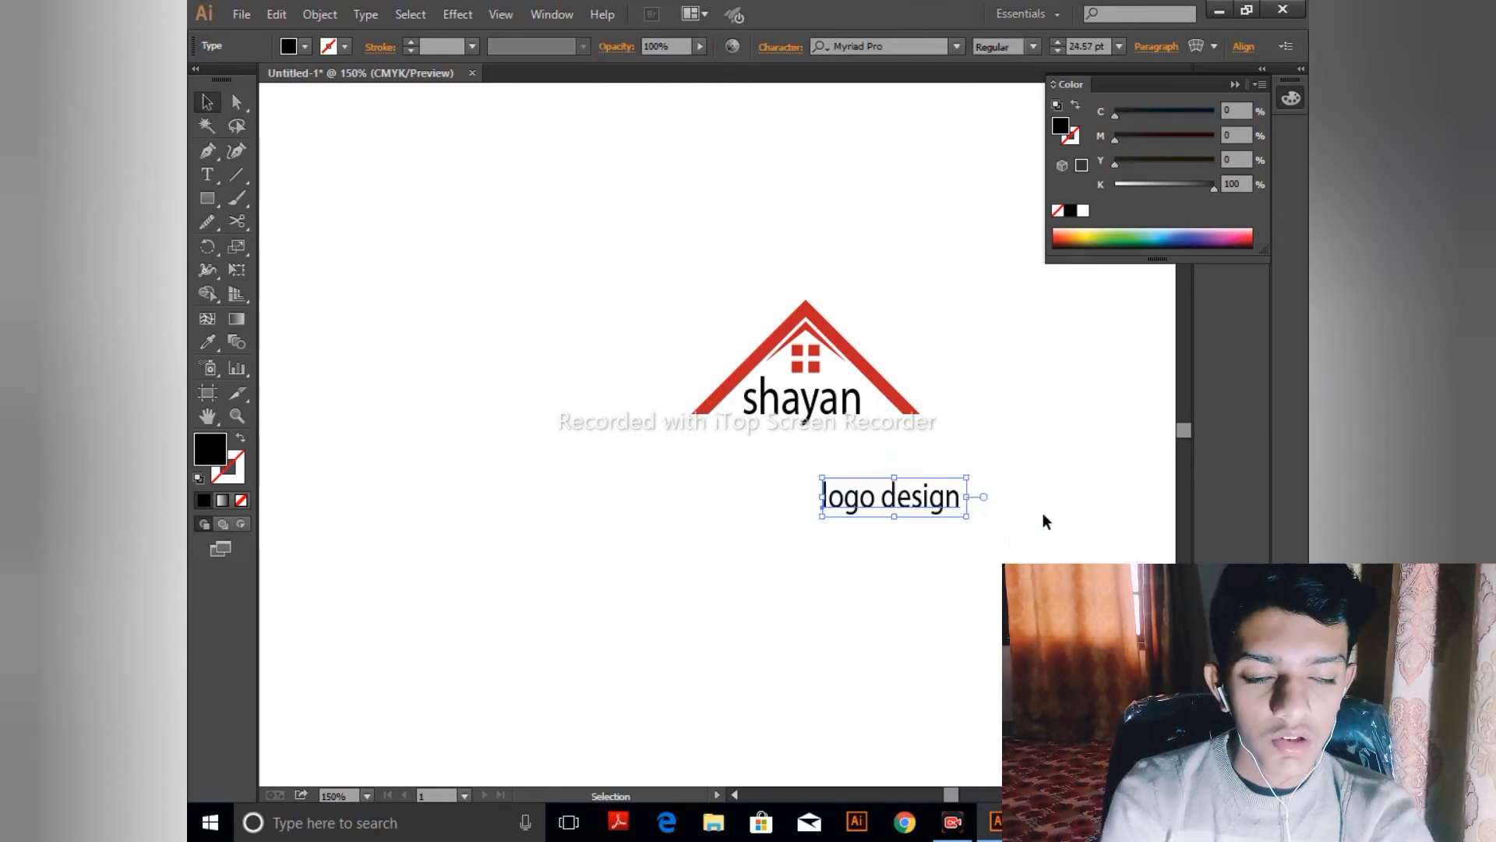
# - Move the "logo design" text up so it sits centered directly beneath the name text
pyautogui.click(1054, 528)
pyautogui.hotkey('ctrl', '=')
pyautogui.hotkey('ctrl', '=')
pyautogui.hotkey('ctrl', '=')
pyautogui.hotkey('ctrl', '=')
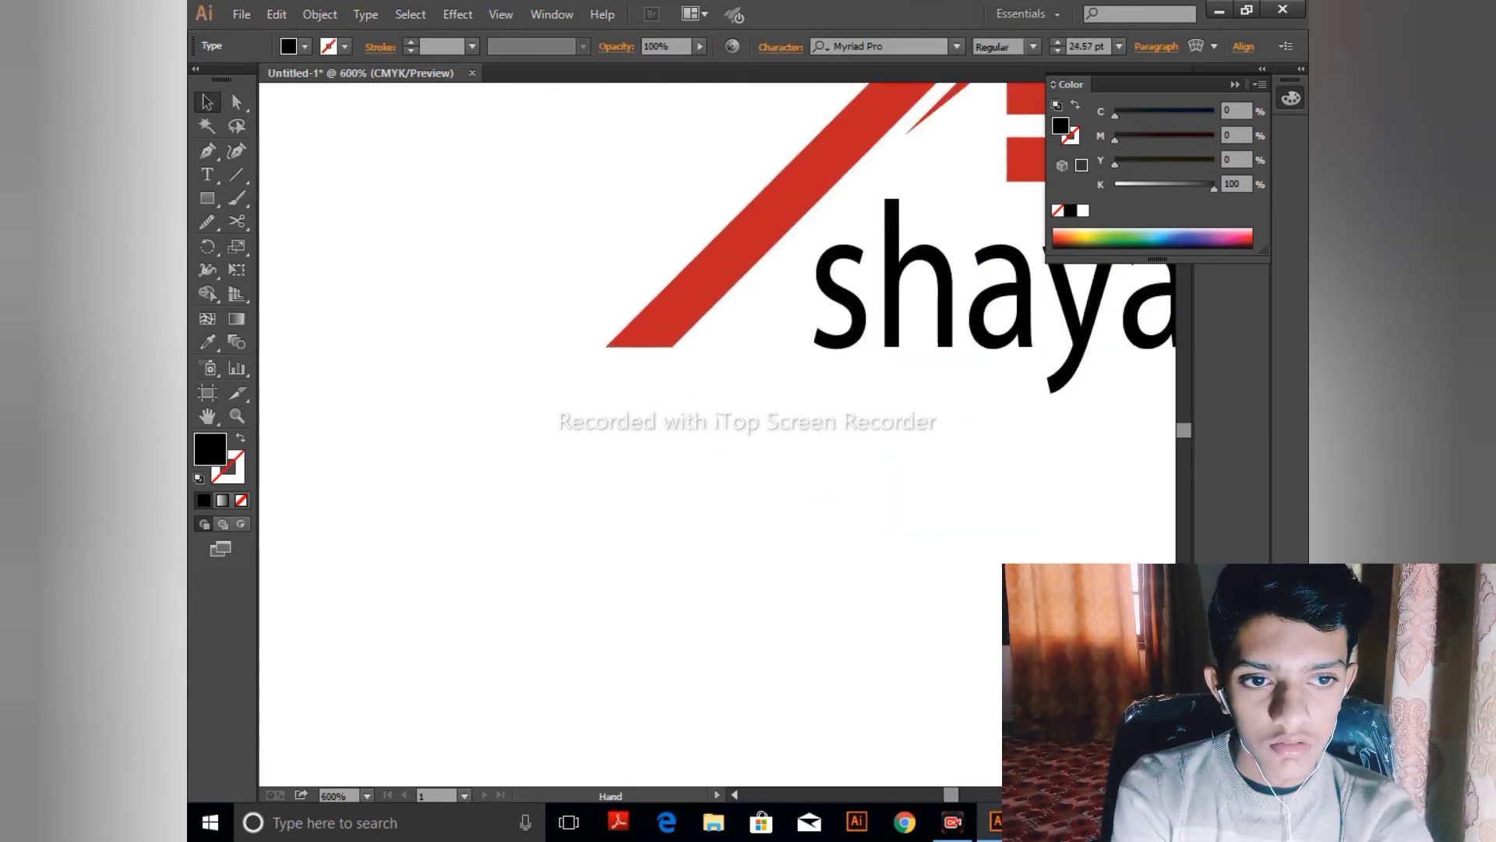
pyautogui.moveTo(1029, 604); pyautogui.dragTo(512, 339)
pyautogui.moveTo(760, 448); pyautogui.dragTo(519, 219)
pyautogui.moveTo(707, 345); pyautogui.dragTo(909, 651)
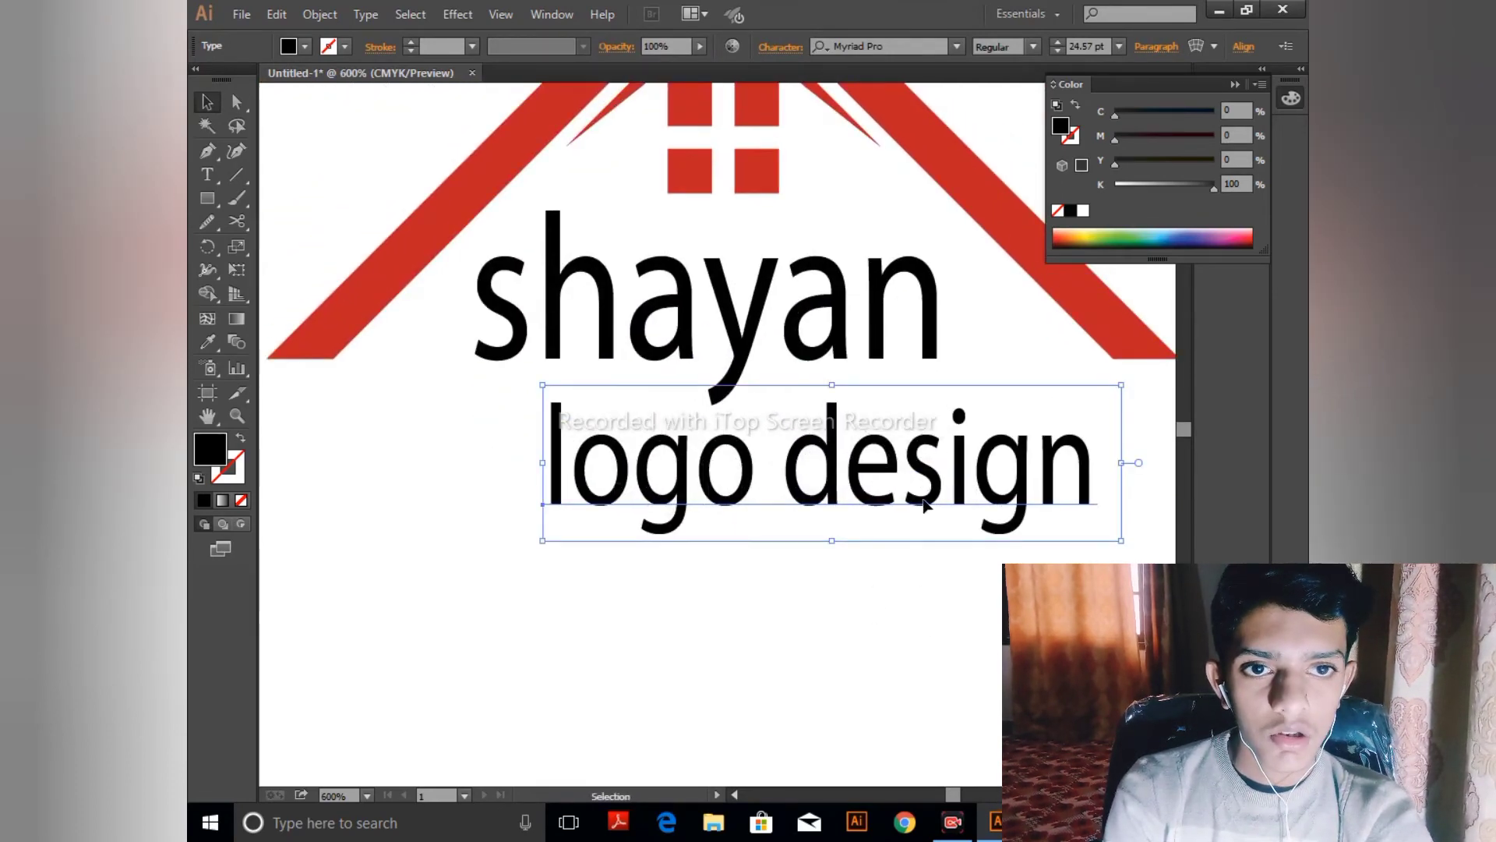
pyautogui.moveTo(925, 505); pyautogui.dragTo(811, 520)
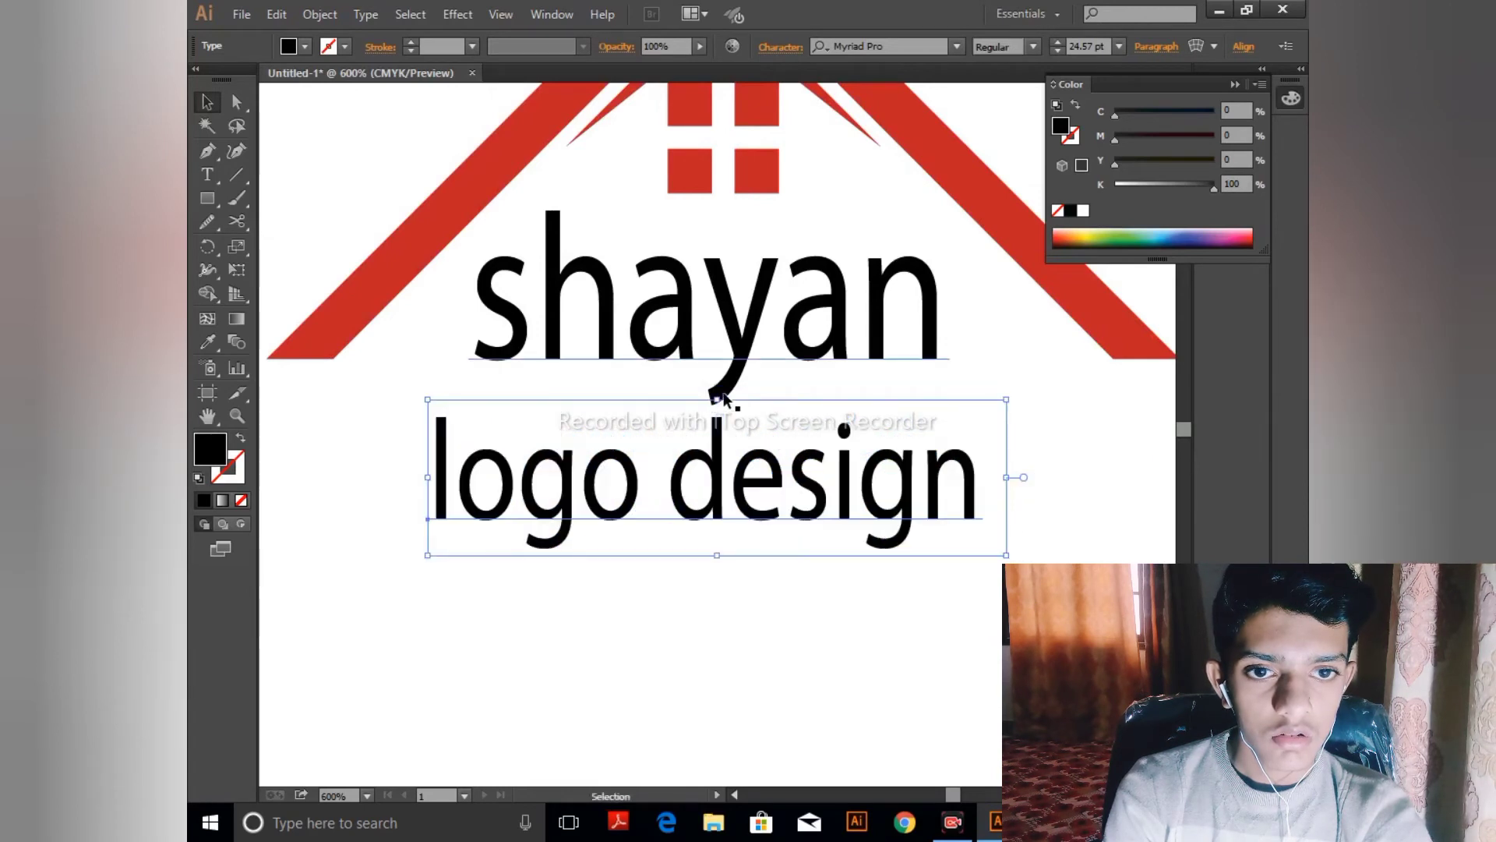
# - Scale the name text down to about 26.4 pt and move both text lines up toward the window
pyautogui.click(761, 299)
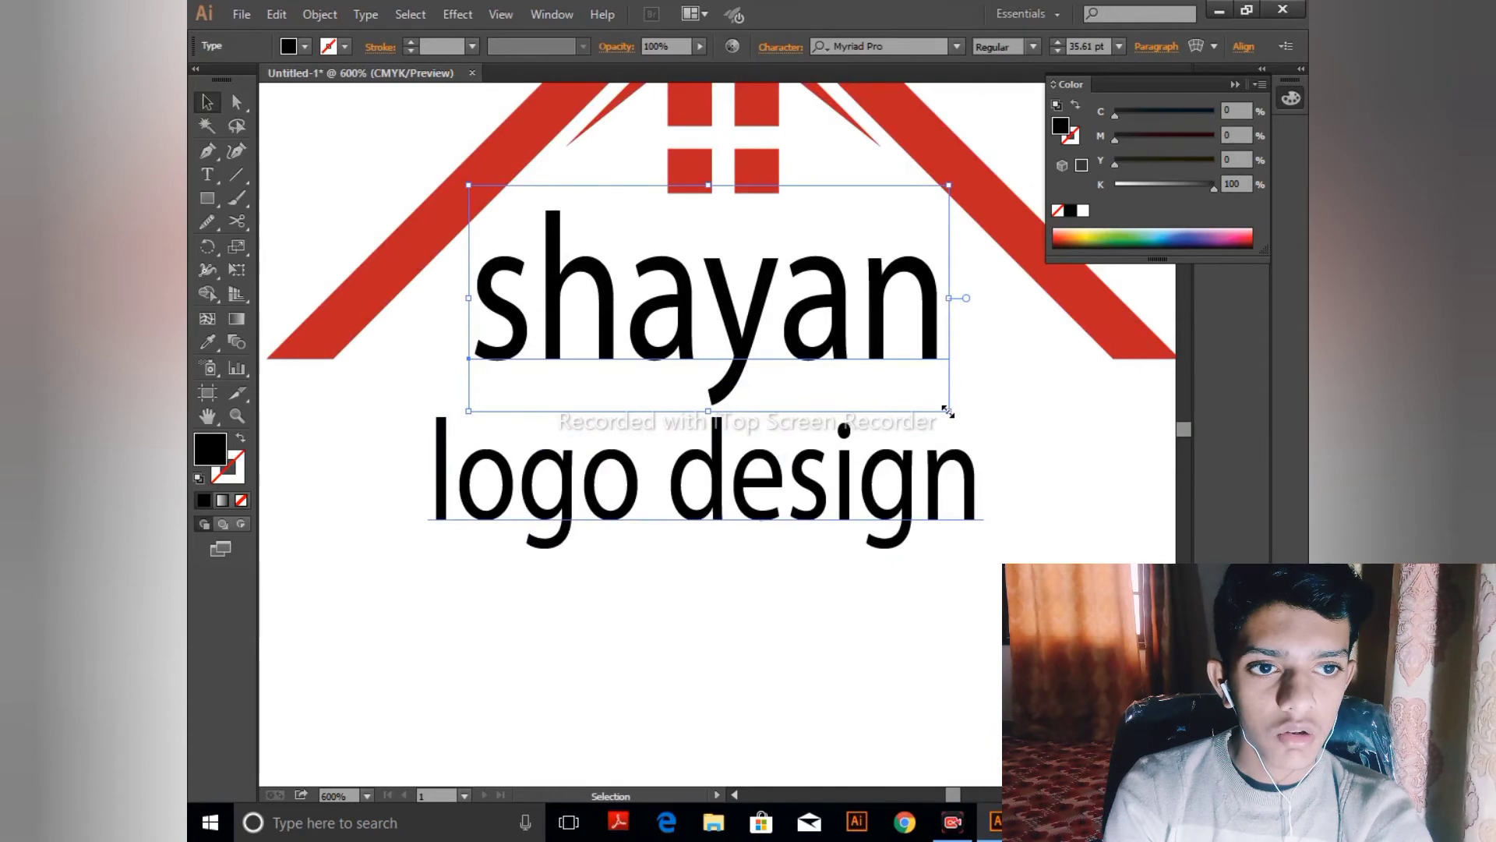
pyautogui.moveTo(948, 412); pyautogui.dragTo(886, 382)
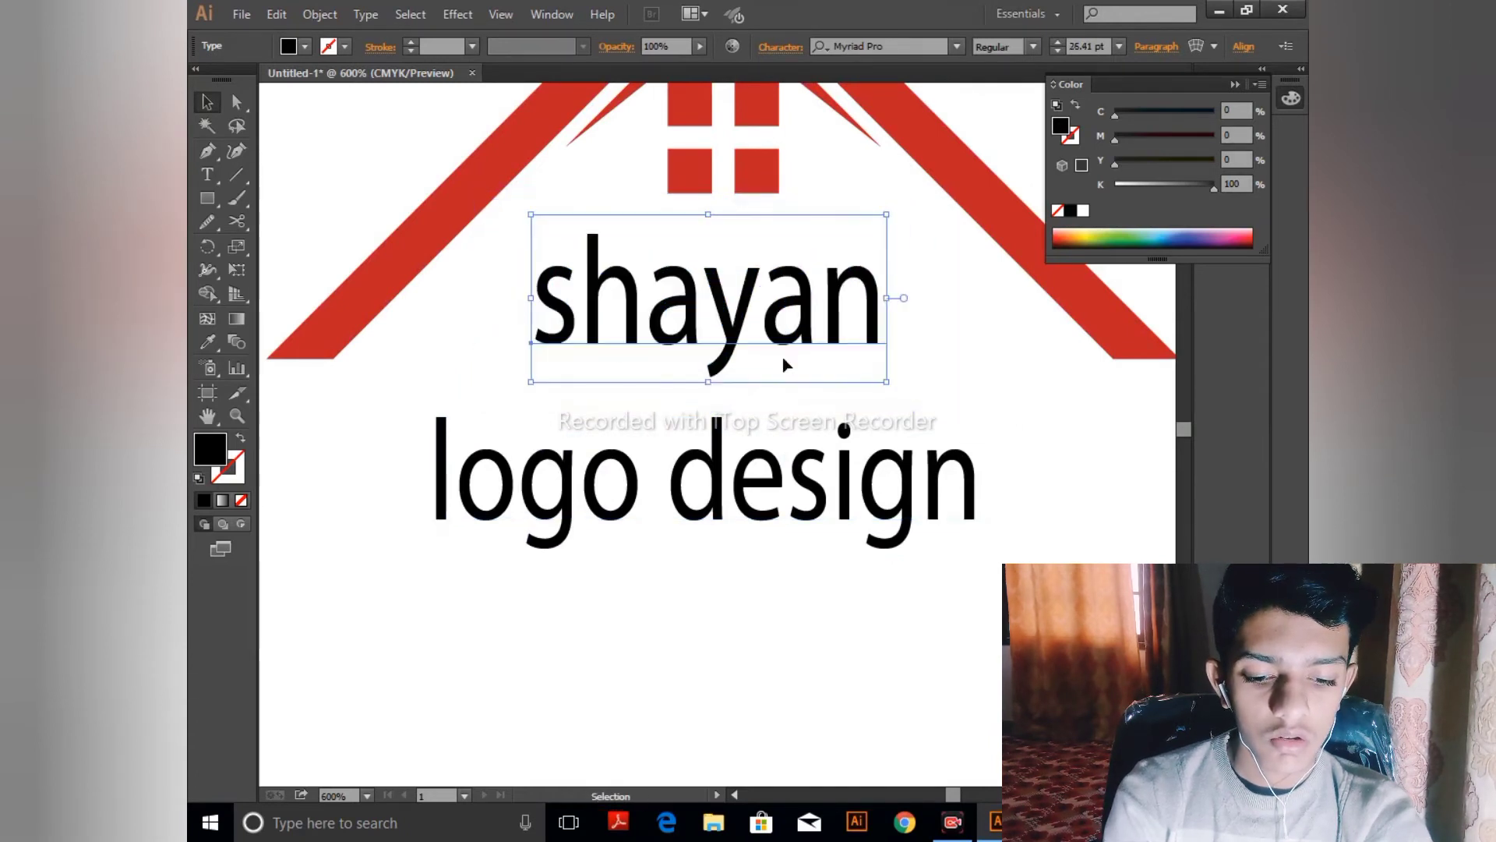
pyautogui.moveTo(727, 331); pyautogui.dragTo(731, 299)
pyautogui.moveTo(770, 466); pyautogui.dragTo(771, 428)
pyautogui.click(849, 619)
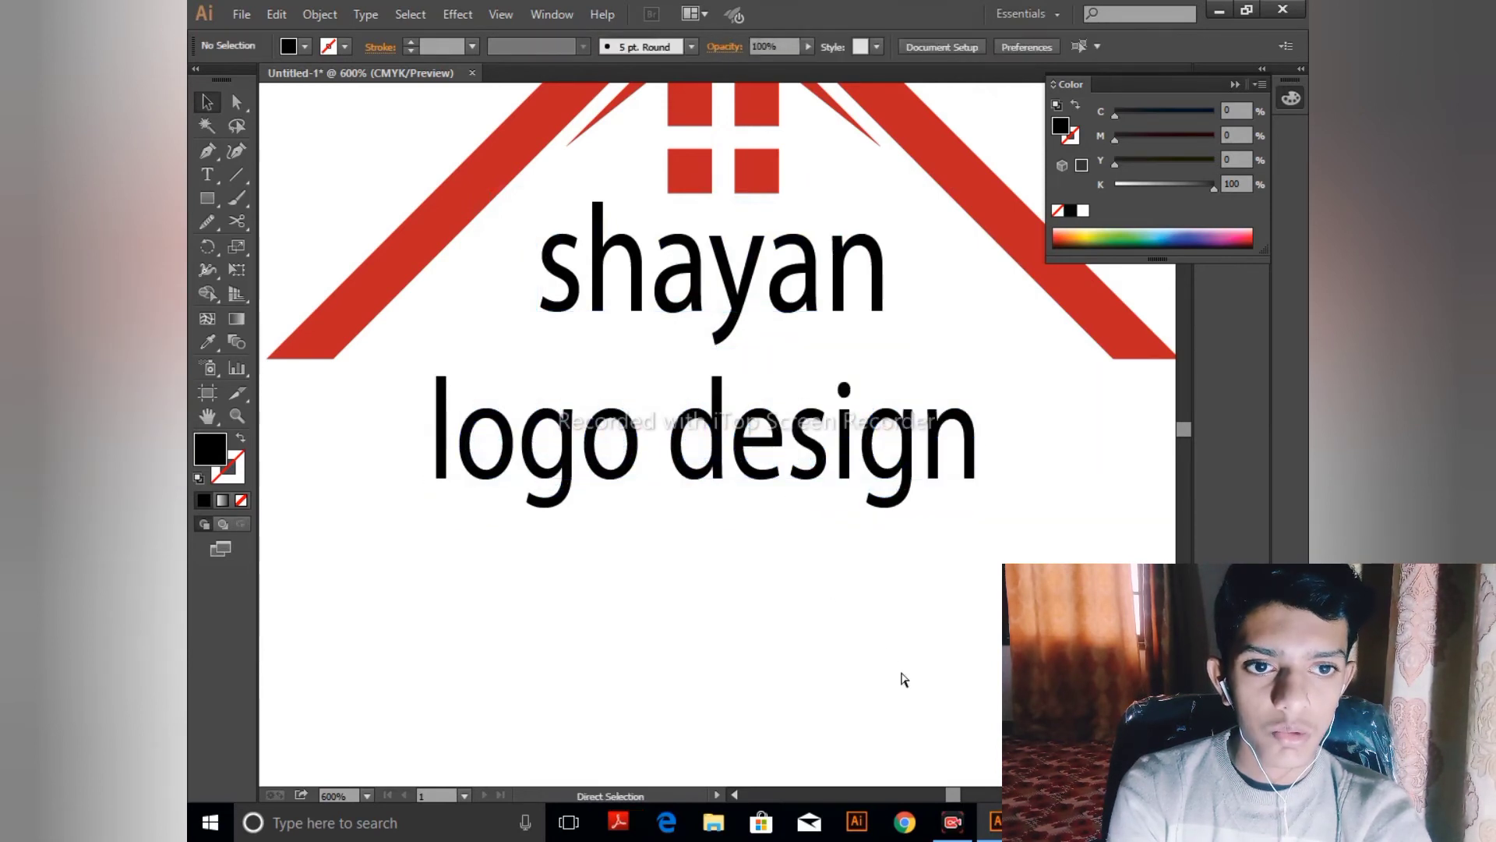
# - Compare the whole house logo and its two text lines with the reference logo elsewhere on the canvas
pyautogui.hotkey('ctrl', '-')
pyautogui.hotkey('ctrl', '-')
pyautogui.hotkey('ctrl', '-')
pyautogui.hotkey('ctrl', '-')
pyautogui.hotkey('ctrl', '-')
pyautogui.hotkey('ctrl', '-')
pyautogui.hotkey('ctrl', '-')
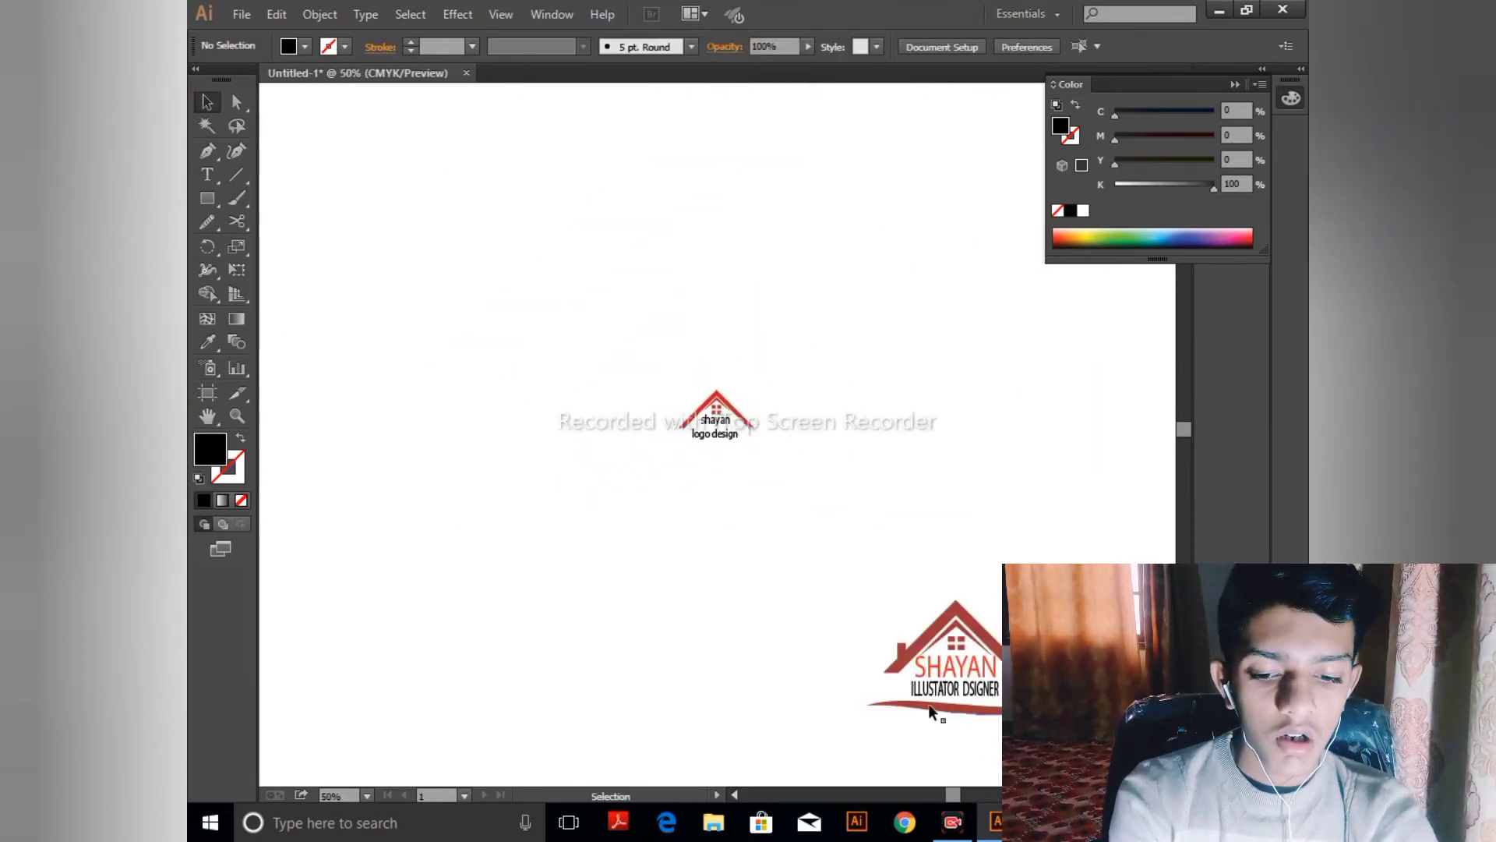
pyautogui.hotkey('ctrl', '+')
pyautogui.hotkey('ctrl', '+')
pyautogui.hotkey('ctrl', '+')
pyautogui.hotkey('ctrl', '+')
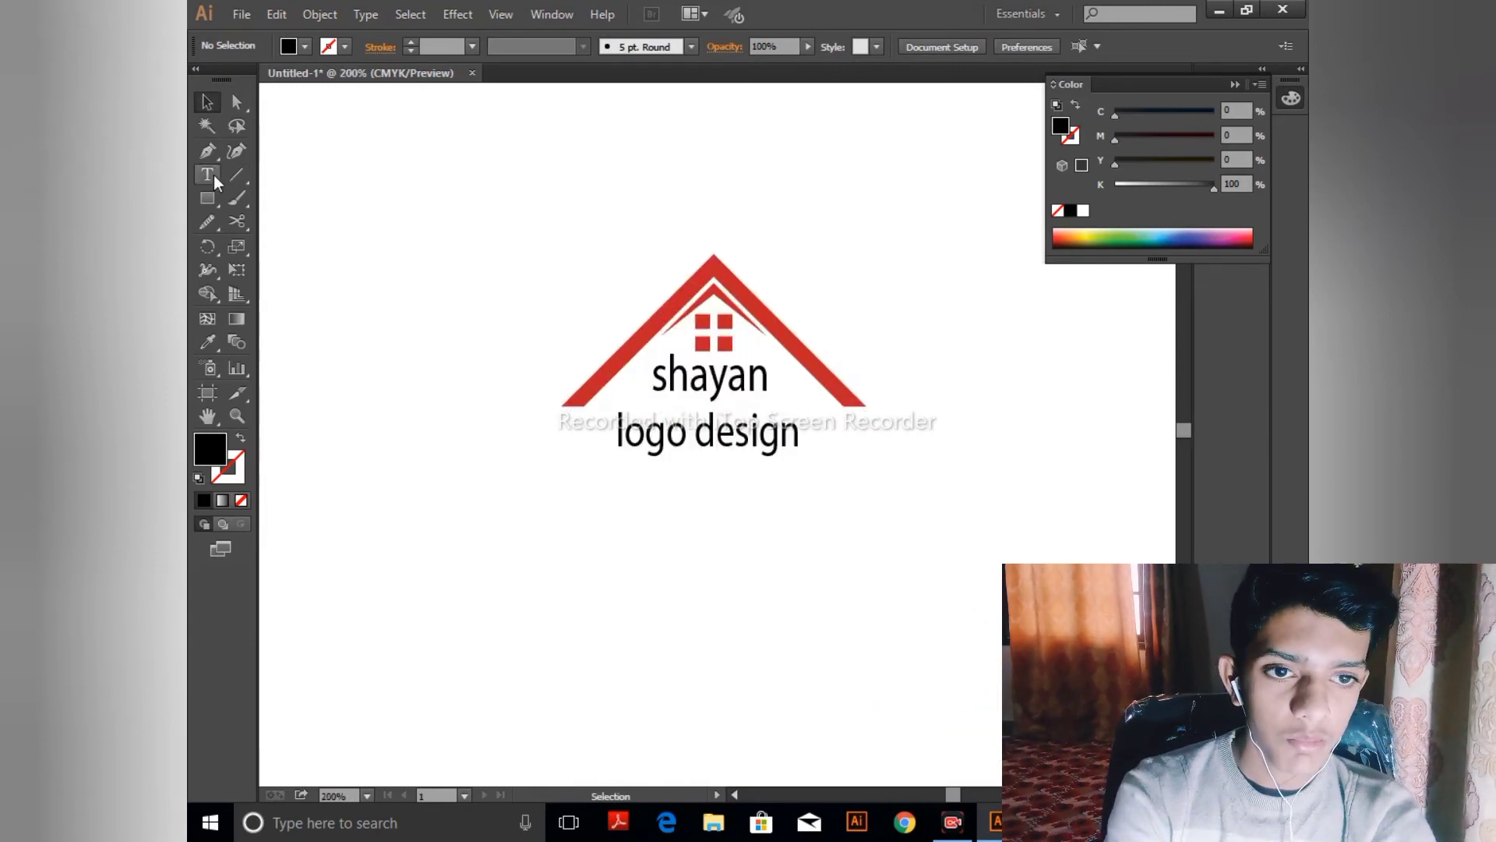
# - Draw a freehand wavy line with the Pencil tool beneath the "logo design" text, extending past both roof ends
pyautogui.click(209, 222)
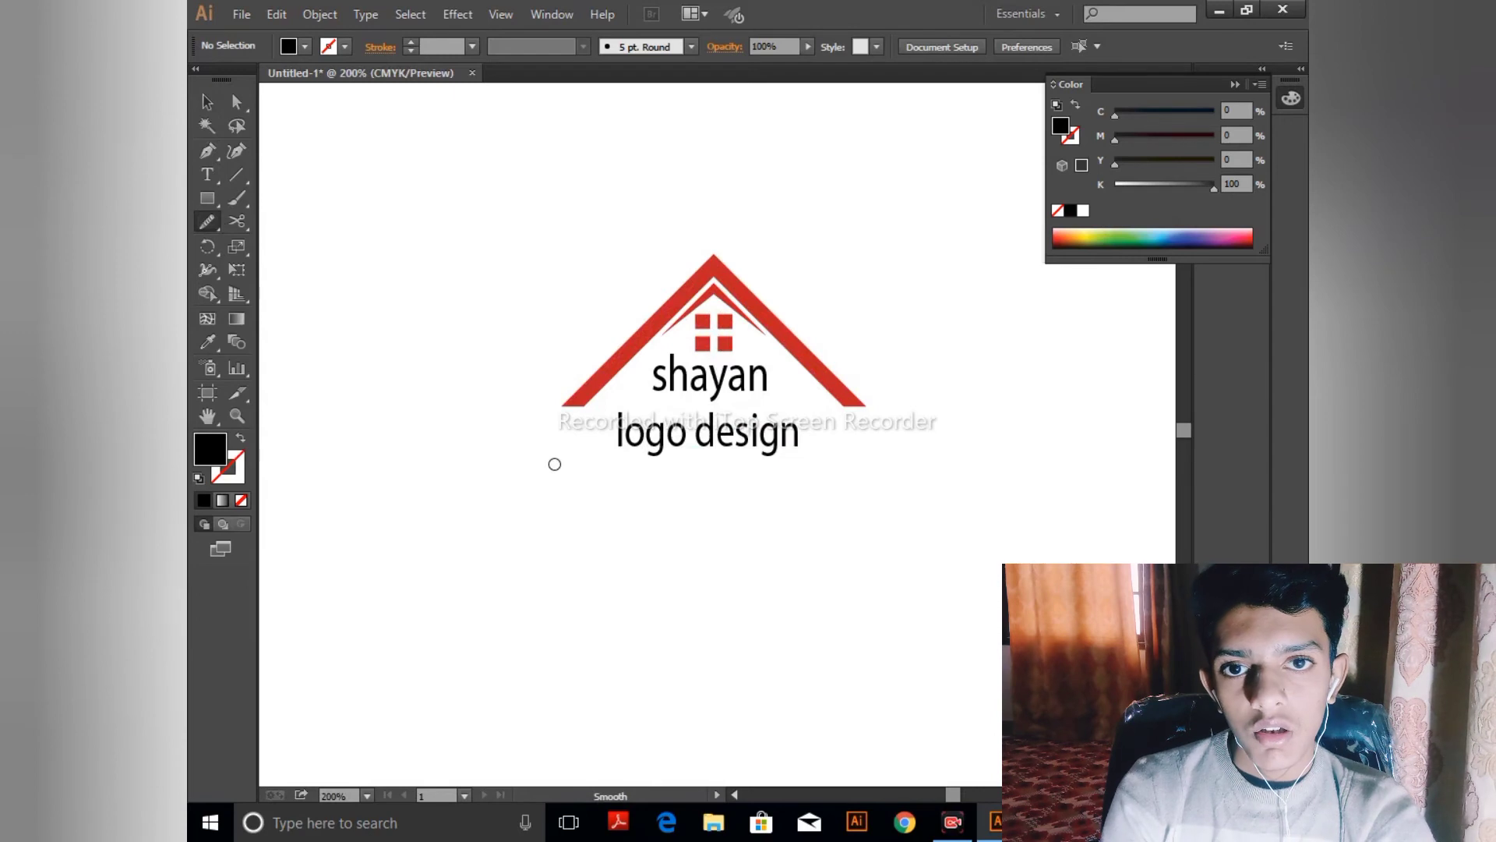
pyautogui.moveTo(208, 222)
pyautogui.mouseDown()
pyautogui.moveTo(285, 244)
pyautogui.moveTo(269, 222)
pyautogui.mouseUp()
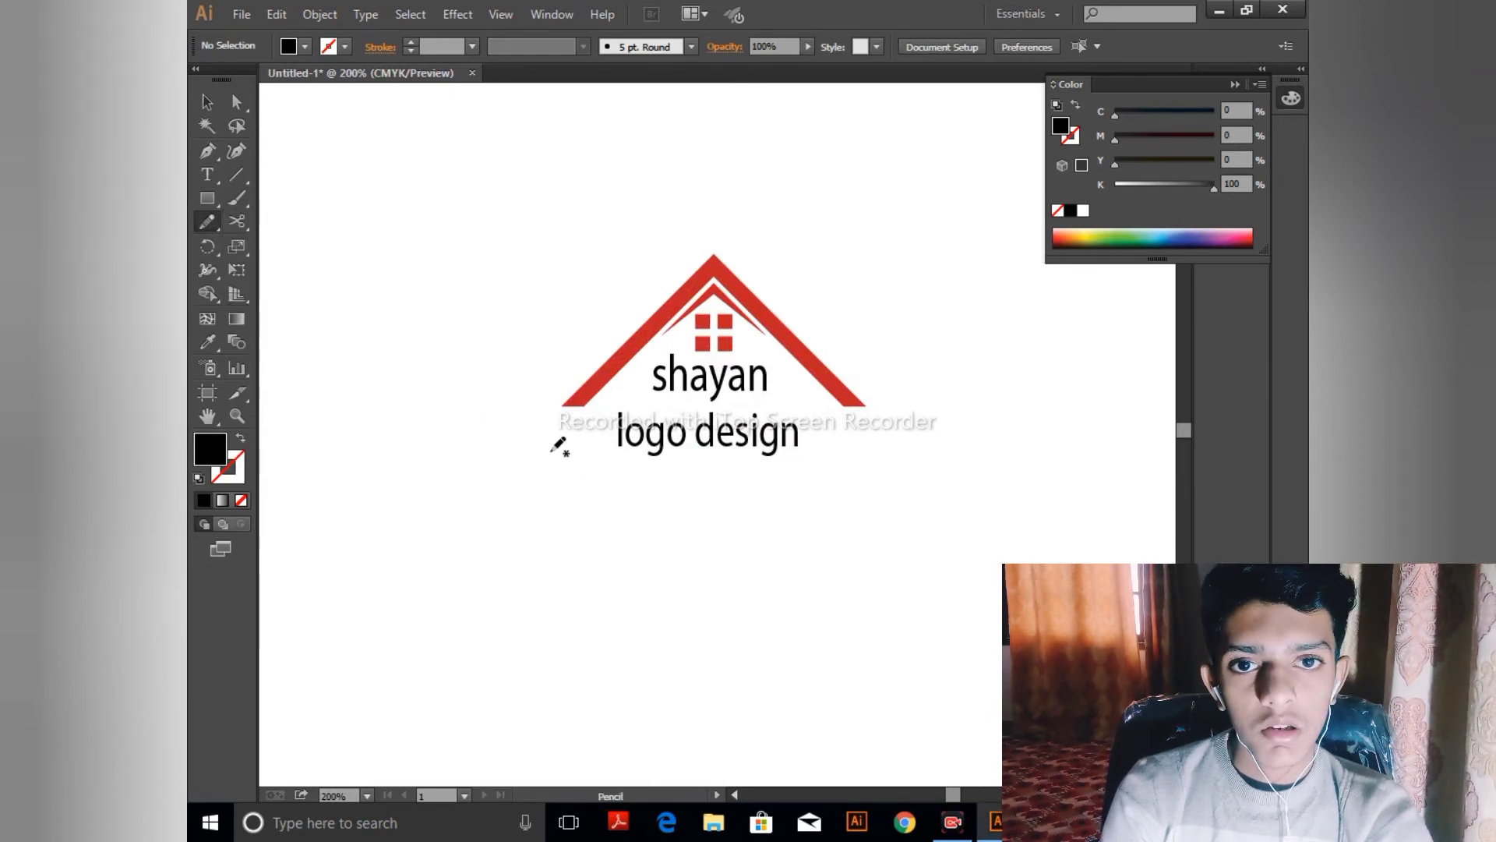
pyautogui.moveTo(595, 461)
pyautogui.mouseDown()
pyautogui.moveTo(735, 483)
pyautogui.moveTo(953, 447)
pyautogui.mouseUp()
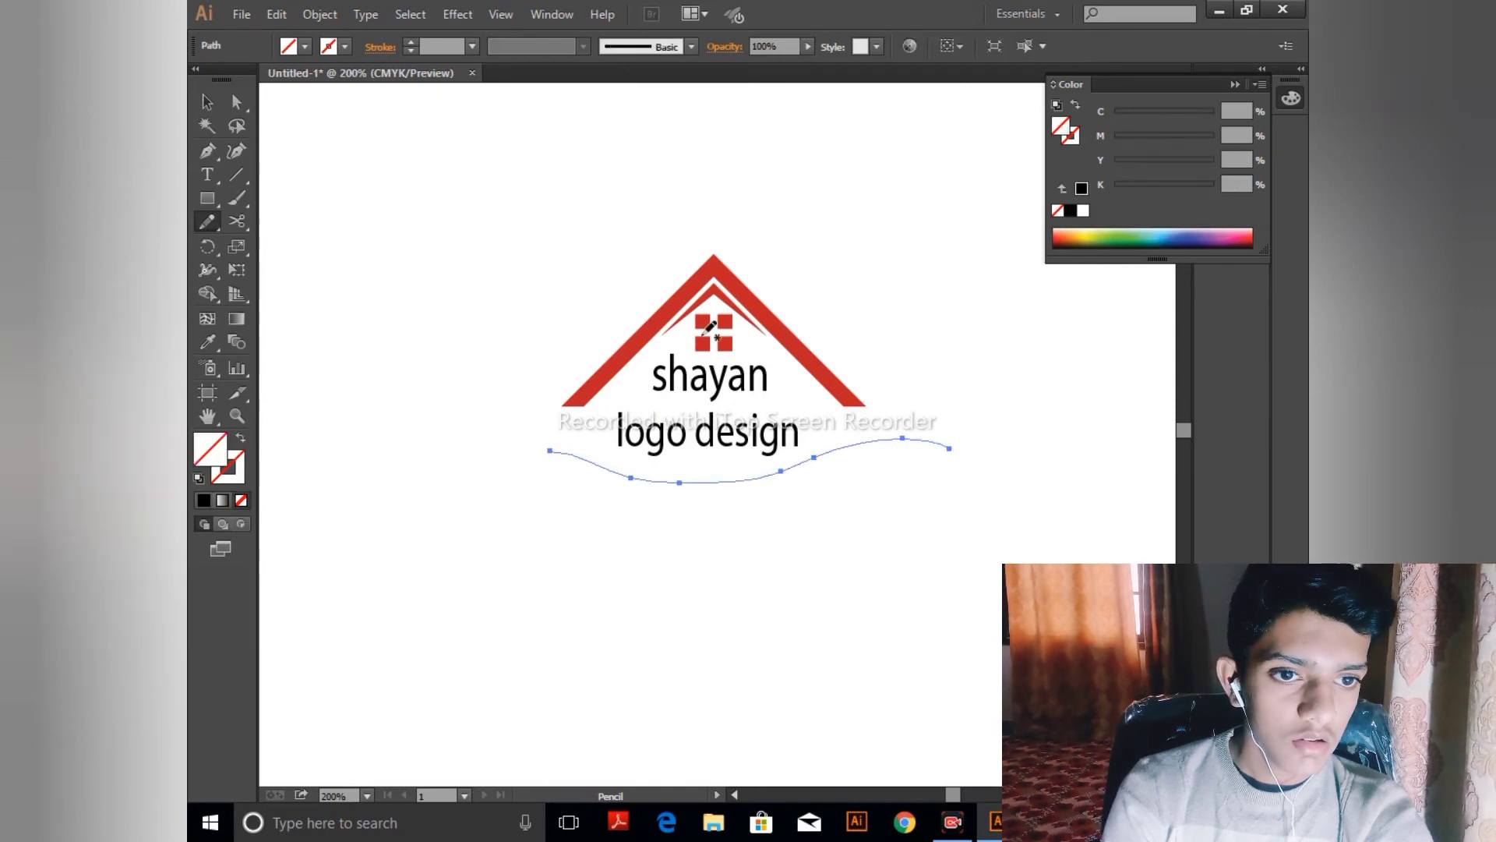
pyautogui.click(206, 102)
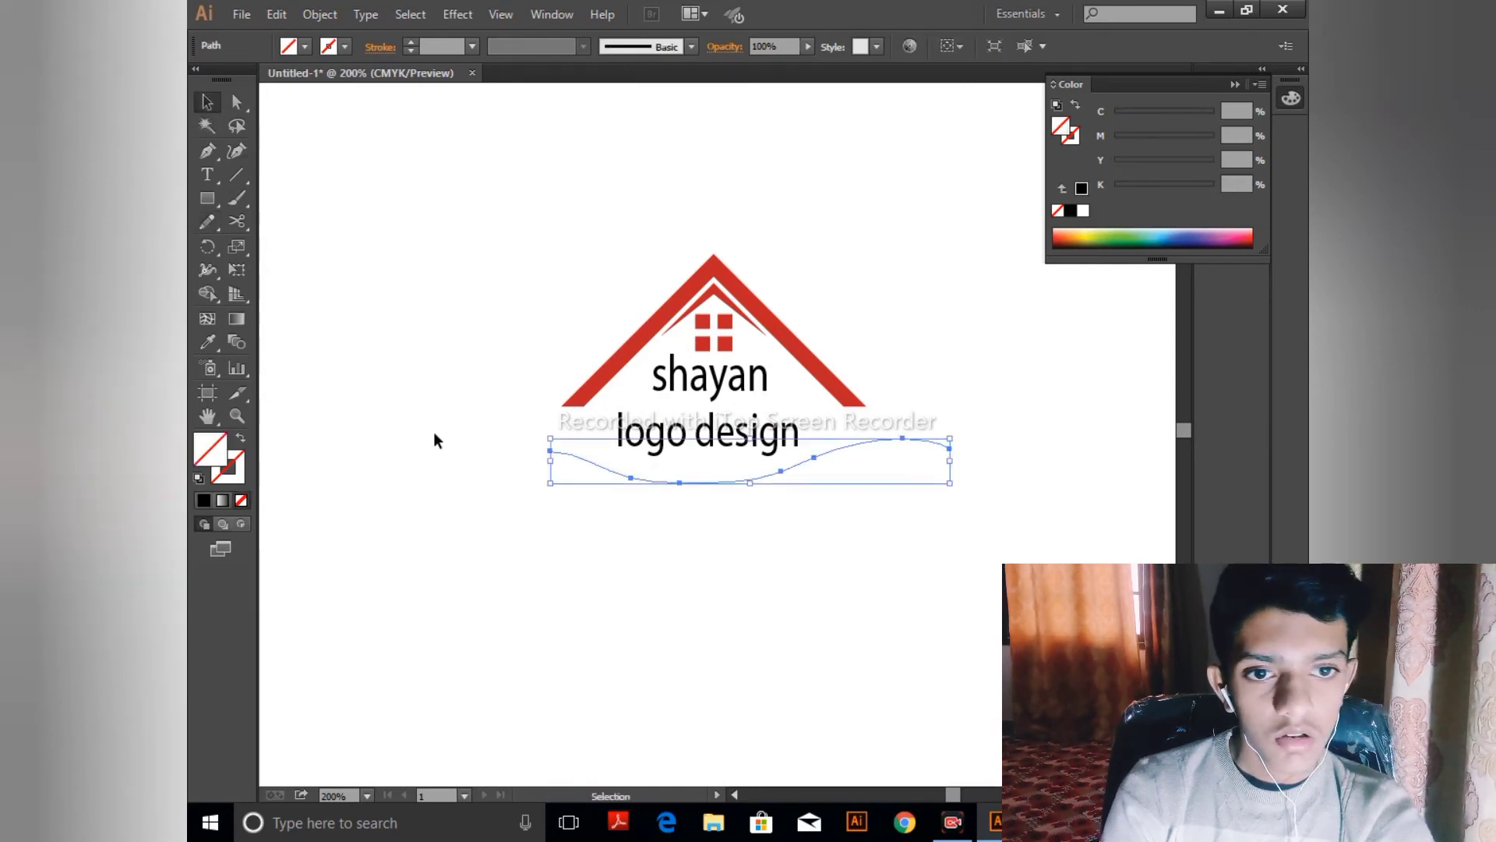
# - Give the wavy line a 3 pt stroke with the elliptical width profile that tapers at both ends
pyautogui.click(472, 47)
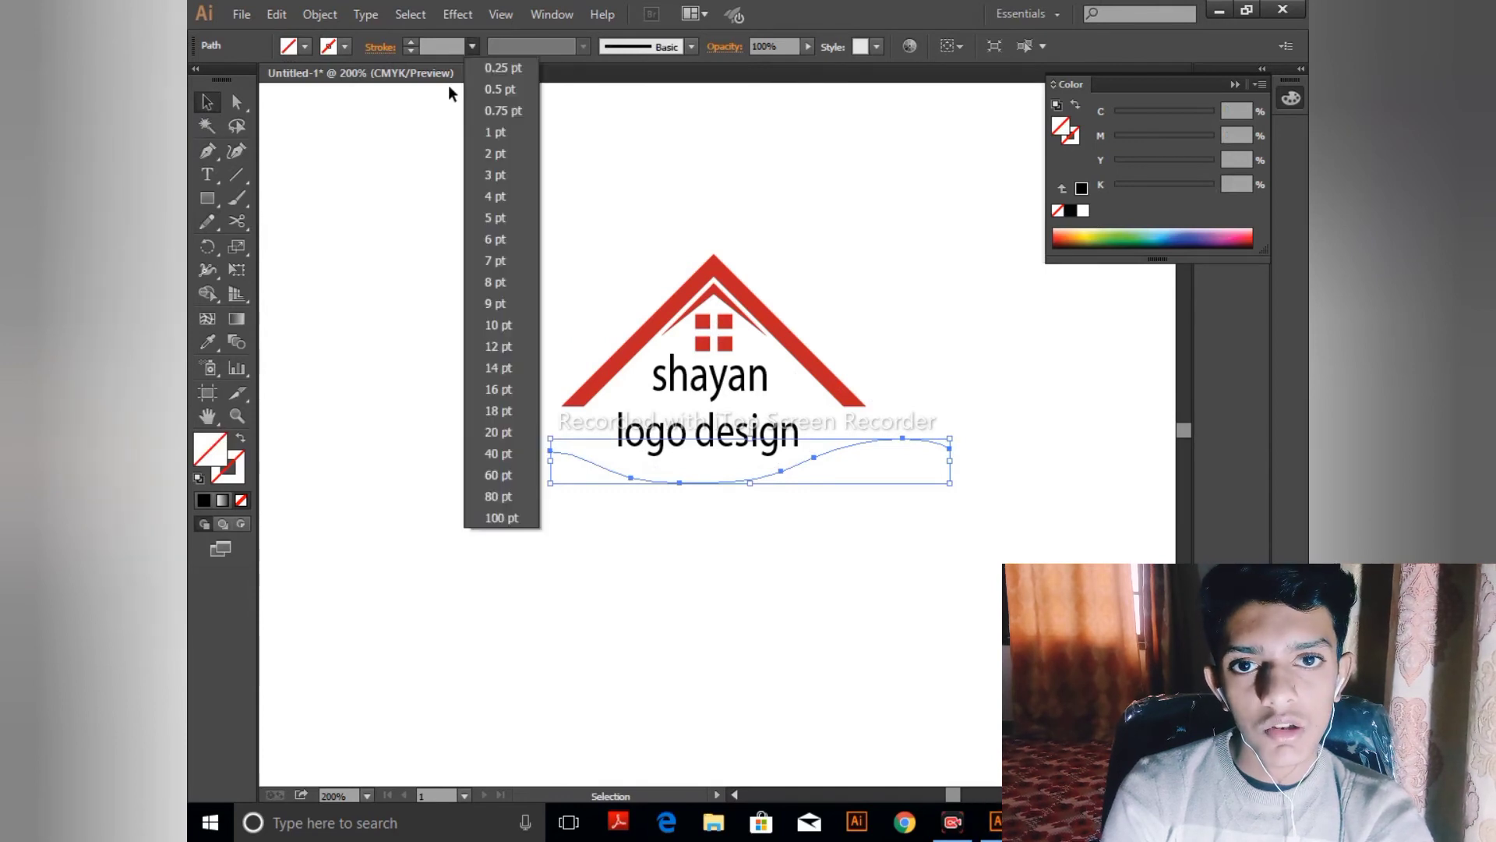
pyautogui.click(496, 174)
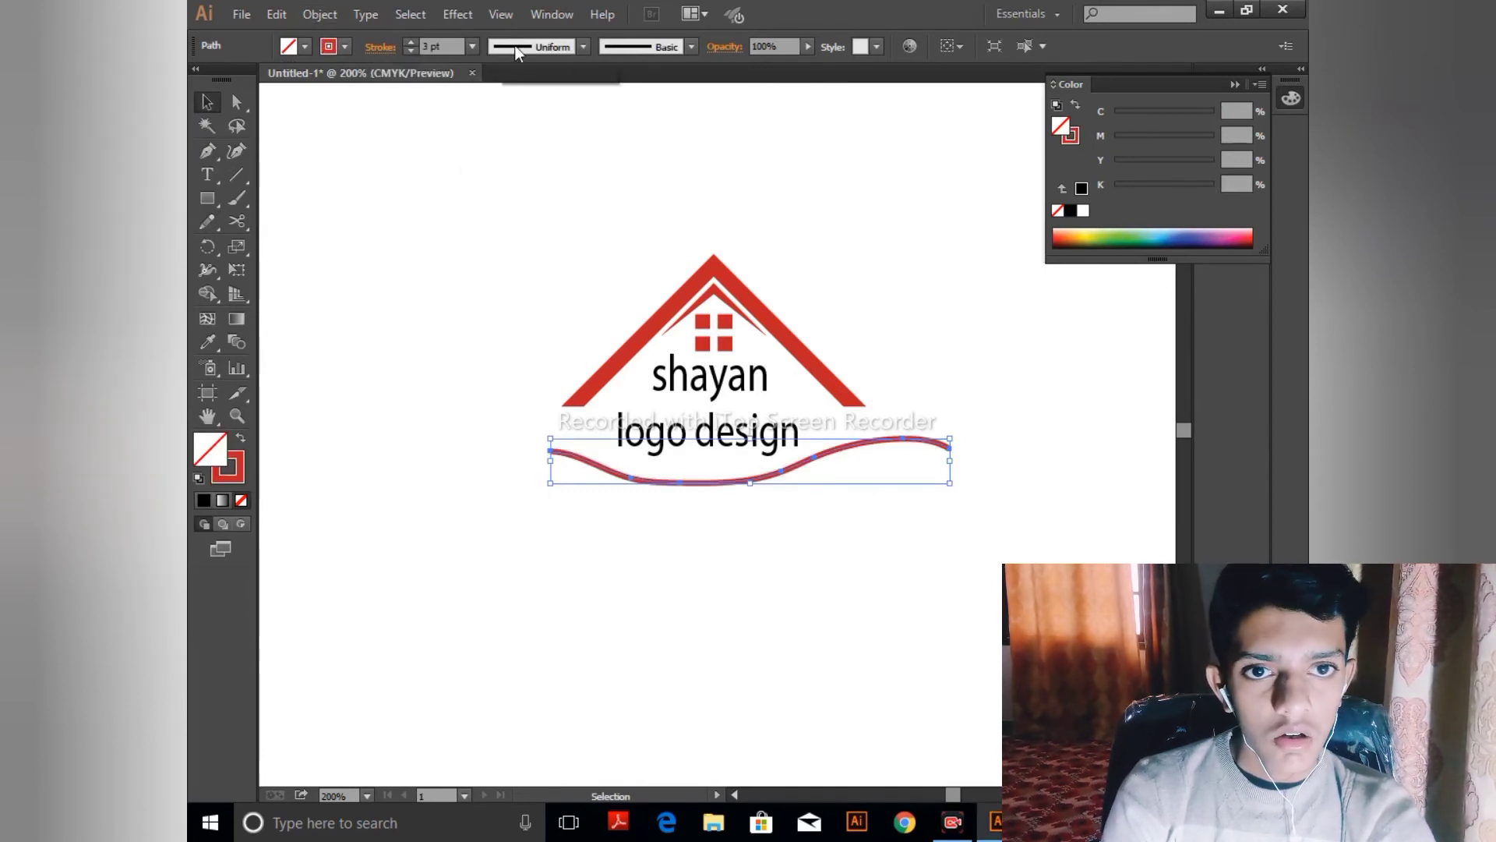
pyautogui.click(582, 47)
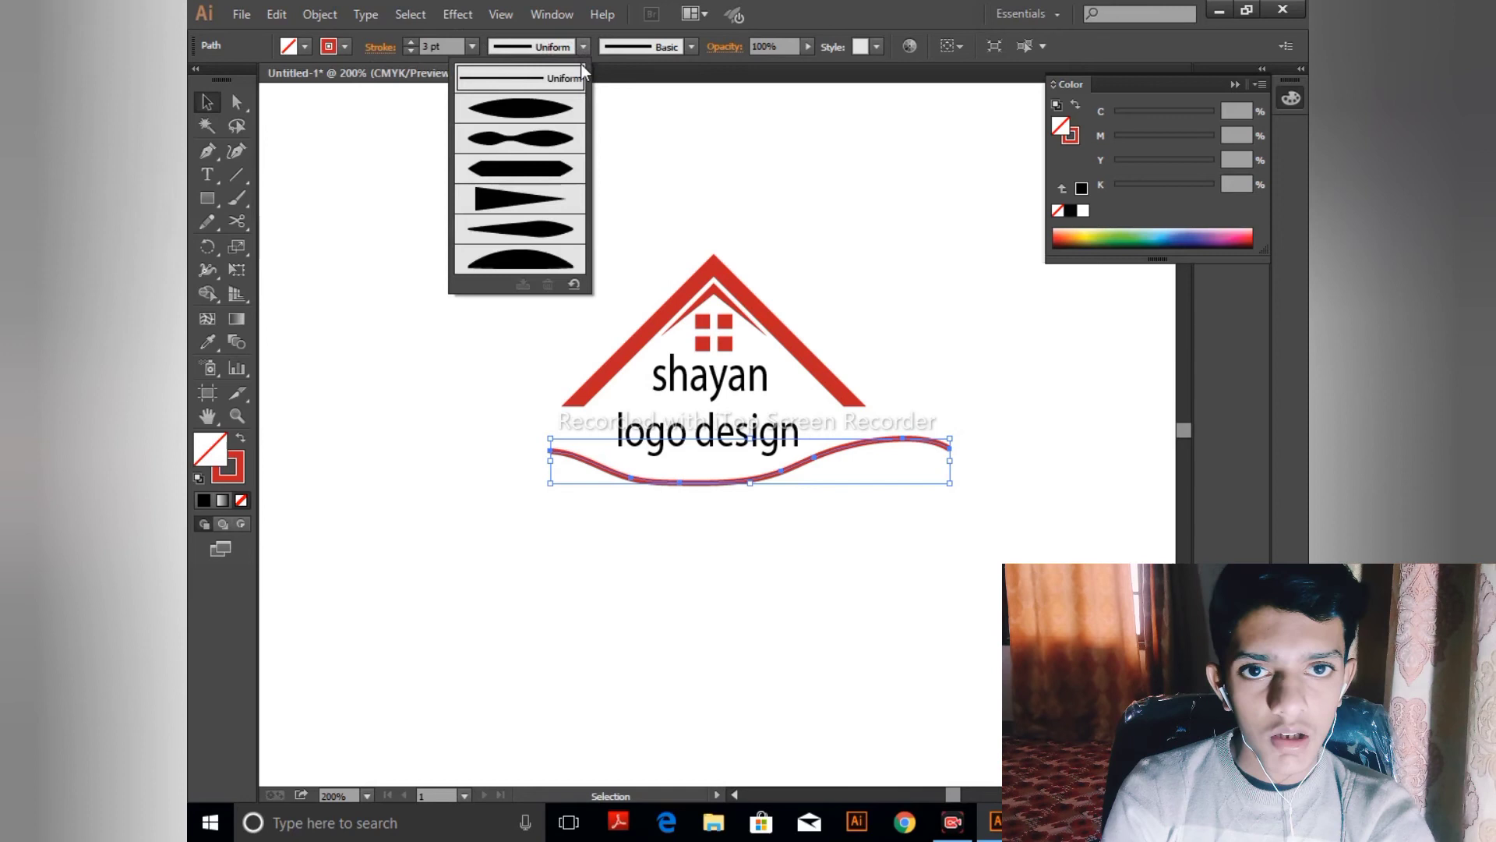
pyautogui.click(543, 108)
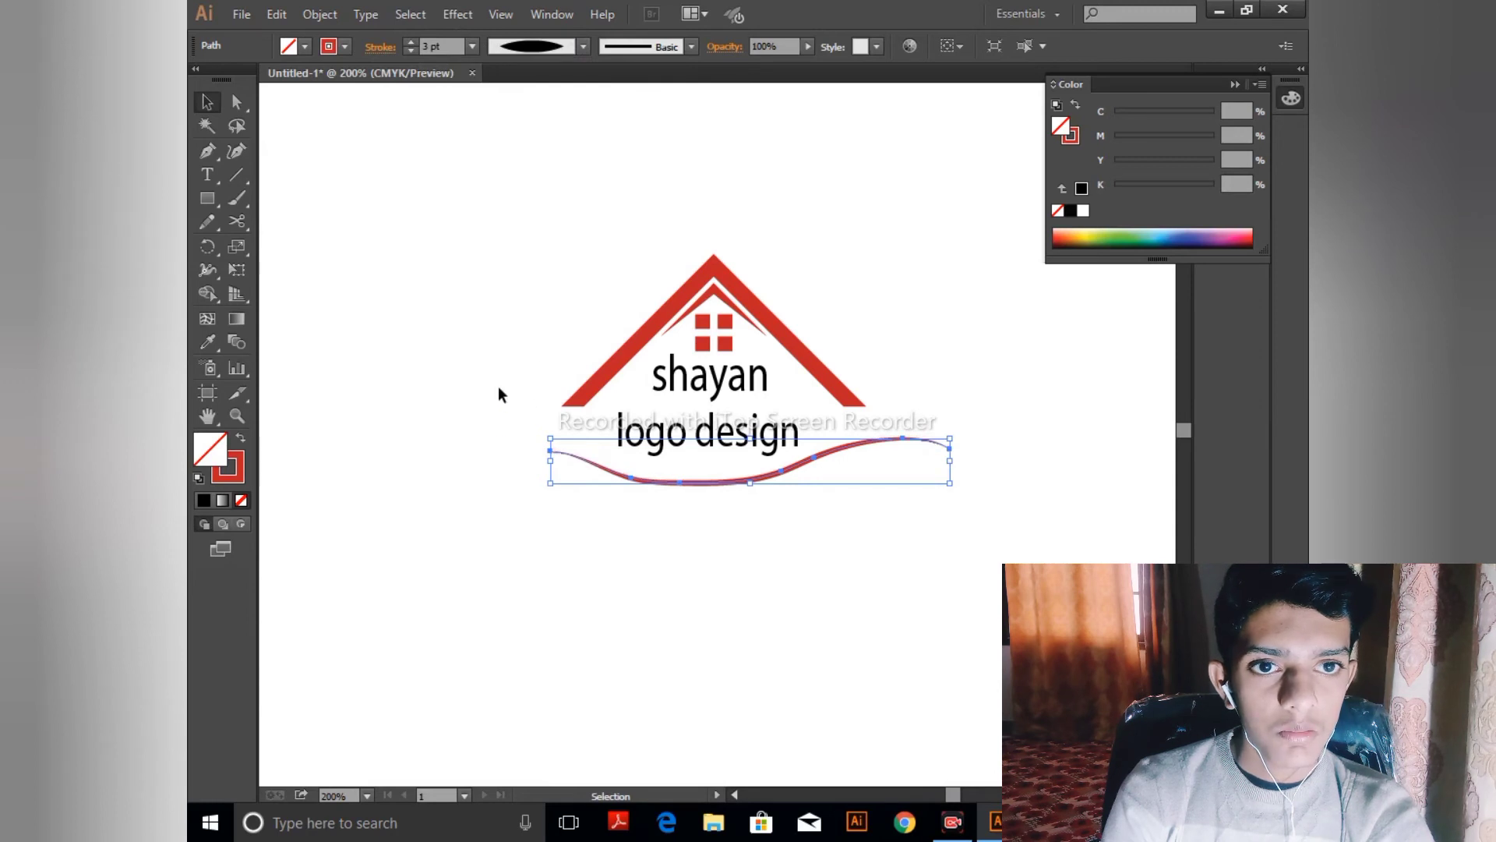
pyautogui.click(479, 404)
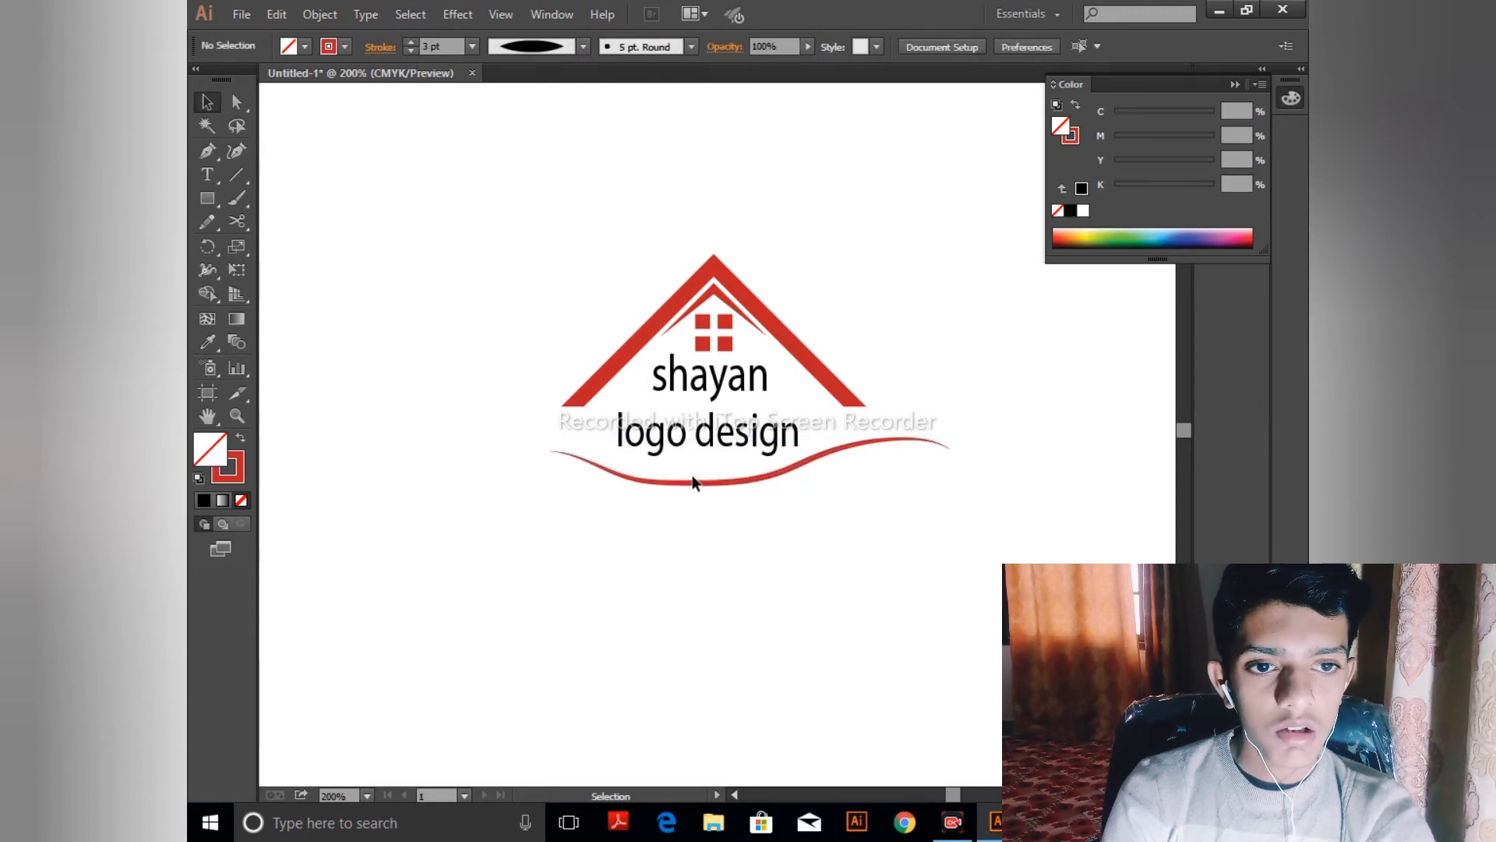
# - Thicken the wavy line's stroke to 5 pt
pyautogui.click(694, 479)
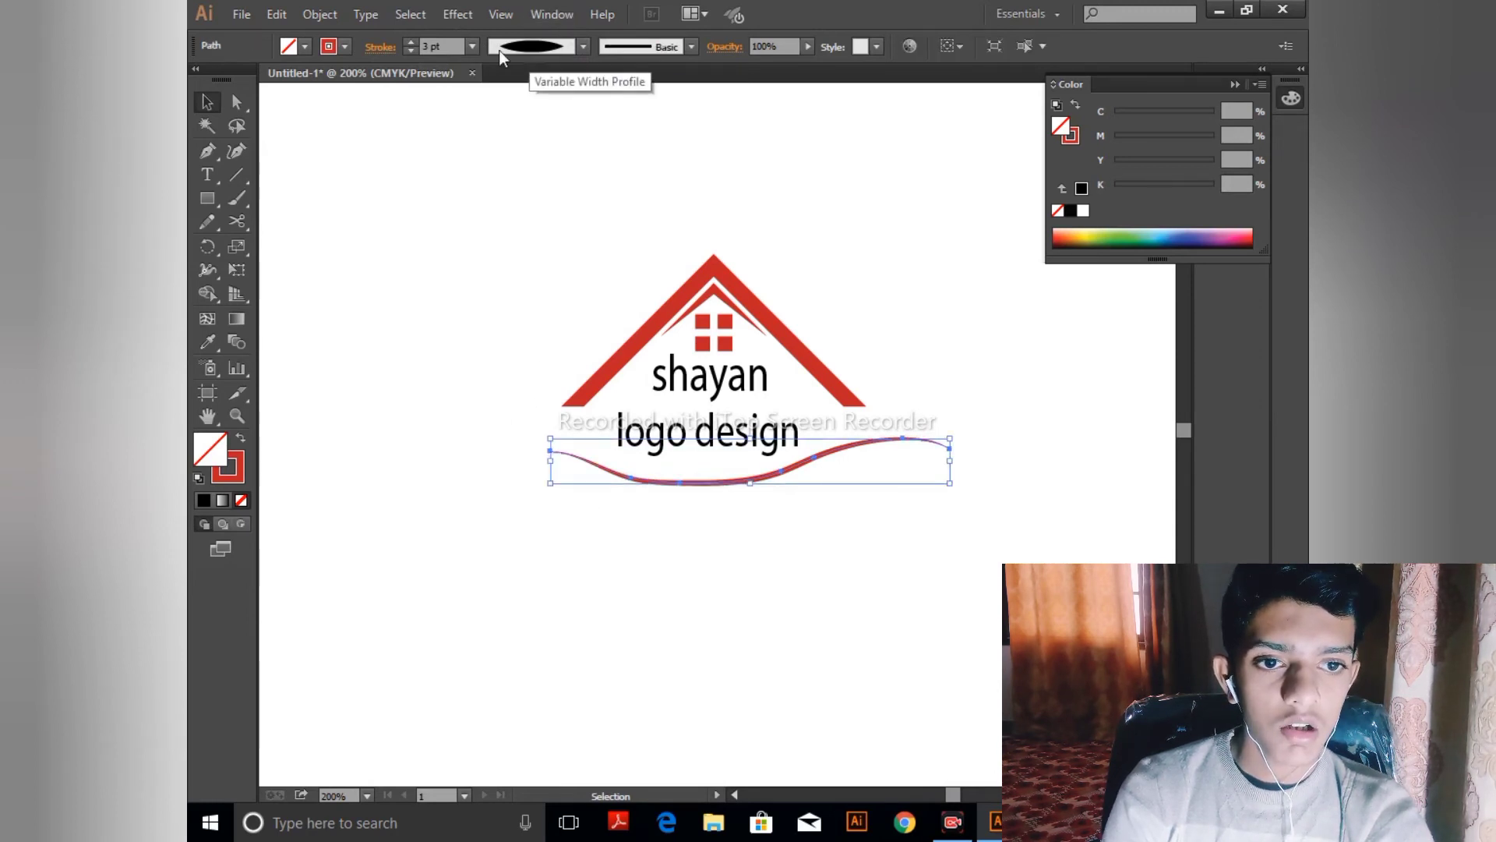
pyautogui.click(472, 46)
pyautogui.click(498, 219)
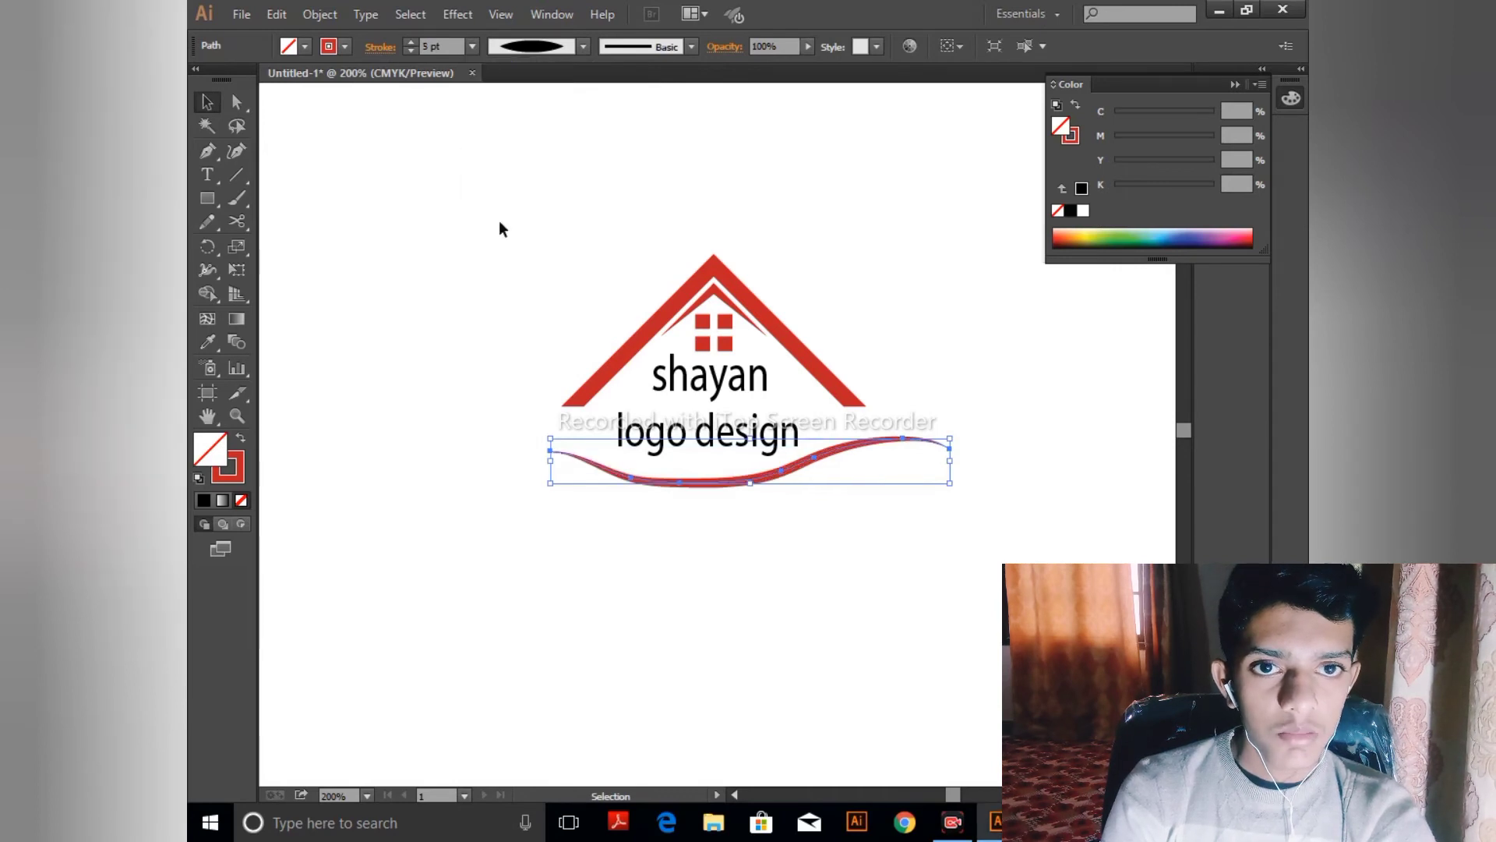
# - Even out the bends along the wavy line with several passes of the Smooth tool
pyautogui.click(207, 219)
pyautogui.click(254, 244)
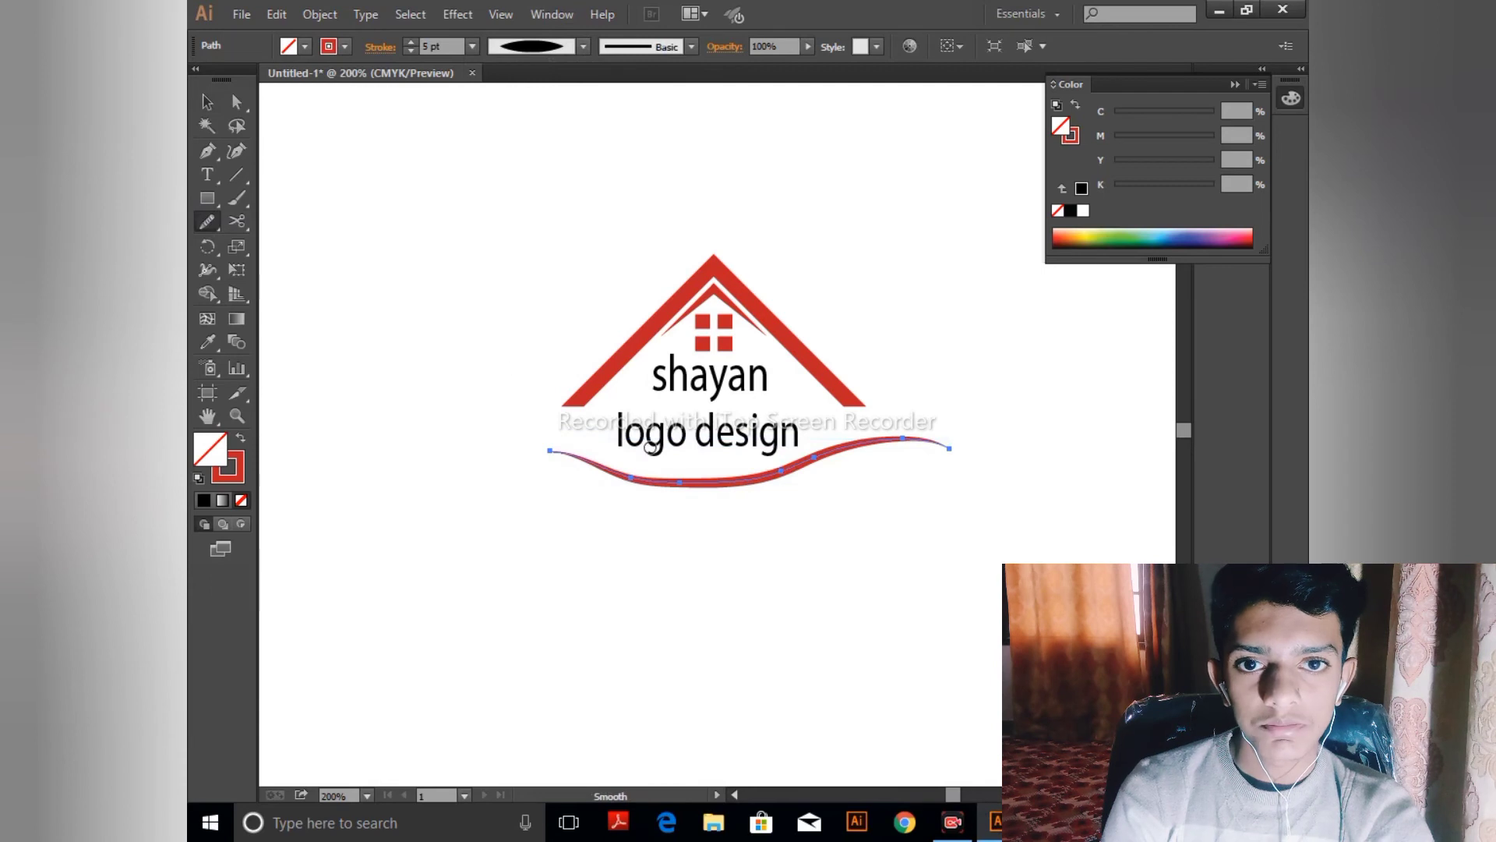
pyautogui.moveTo(696, 526); pyautogui.dragTo(701, 530)
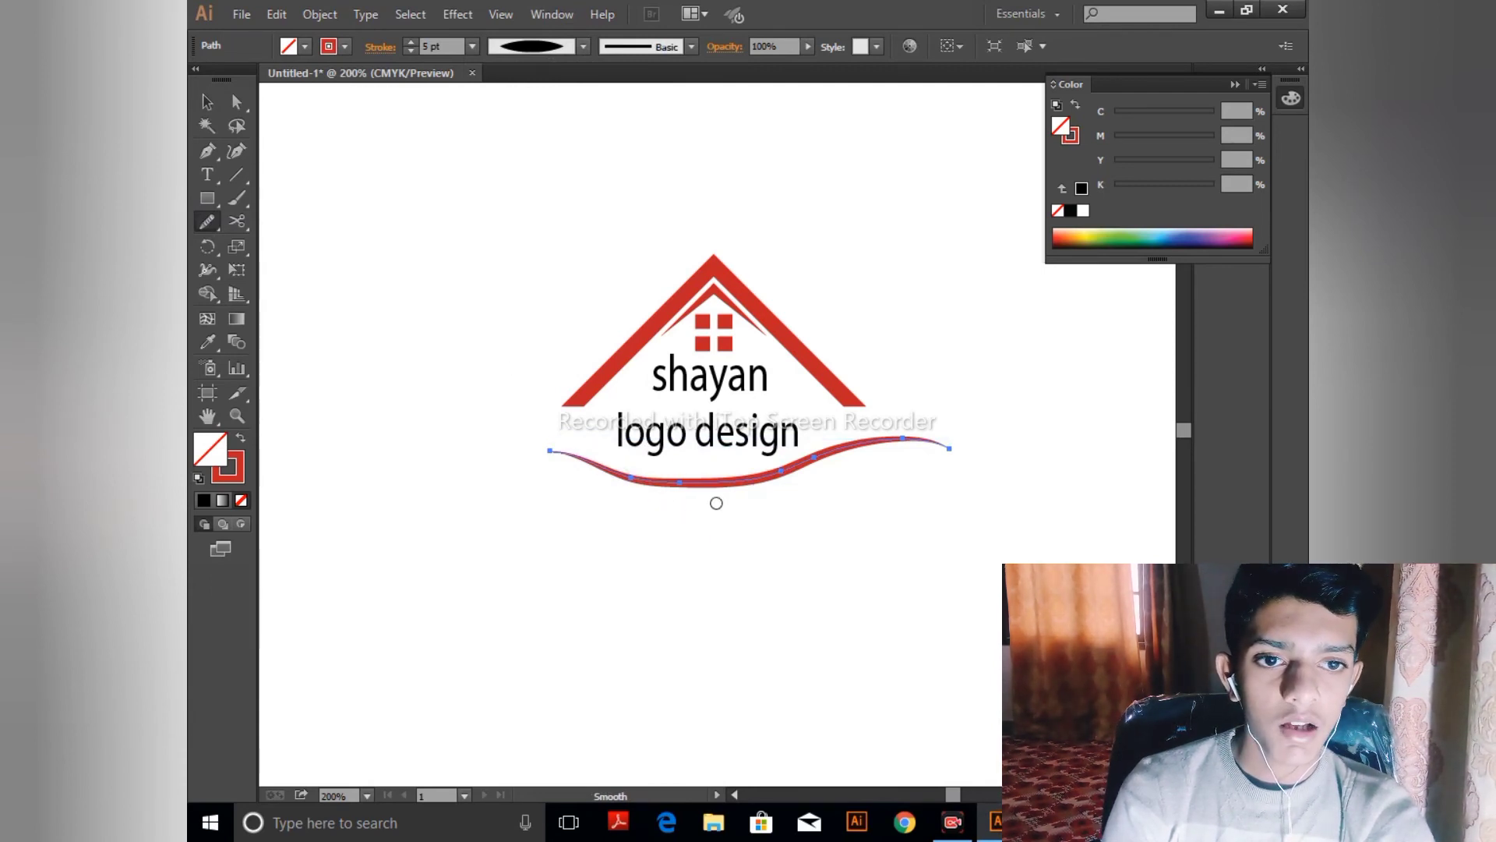
pyautogui.moveTo(750, 530); pyautogui.dragTo(819, 471)
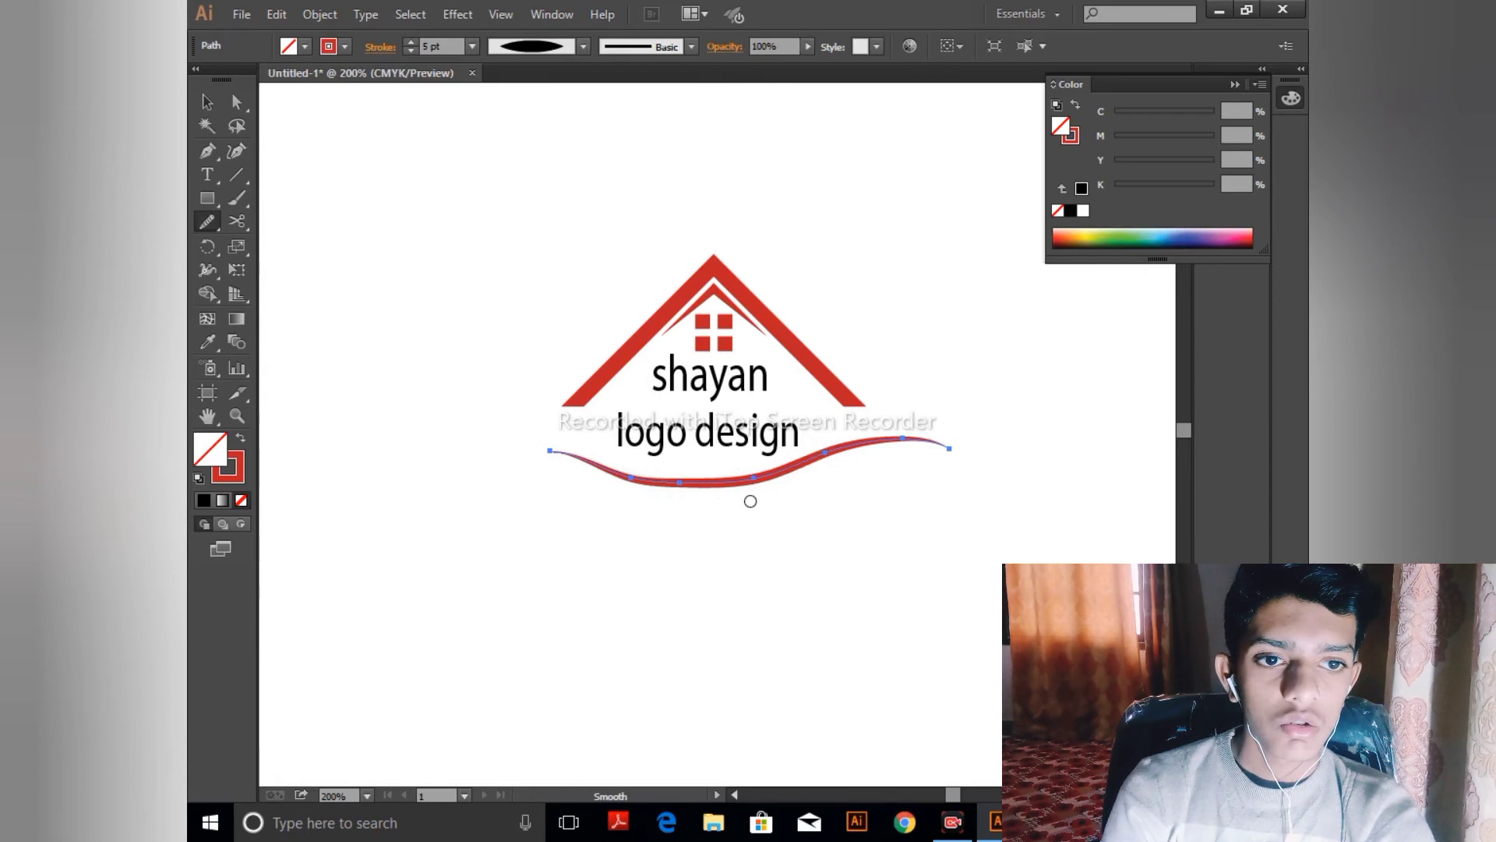
pyautogui.moveTo(565, 480); pyautogui.dragTo(702, 488)
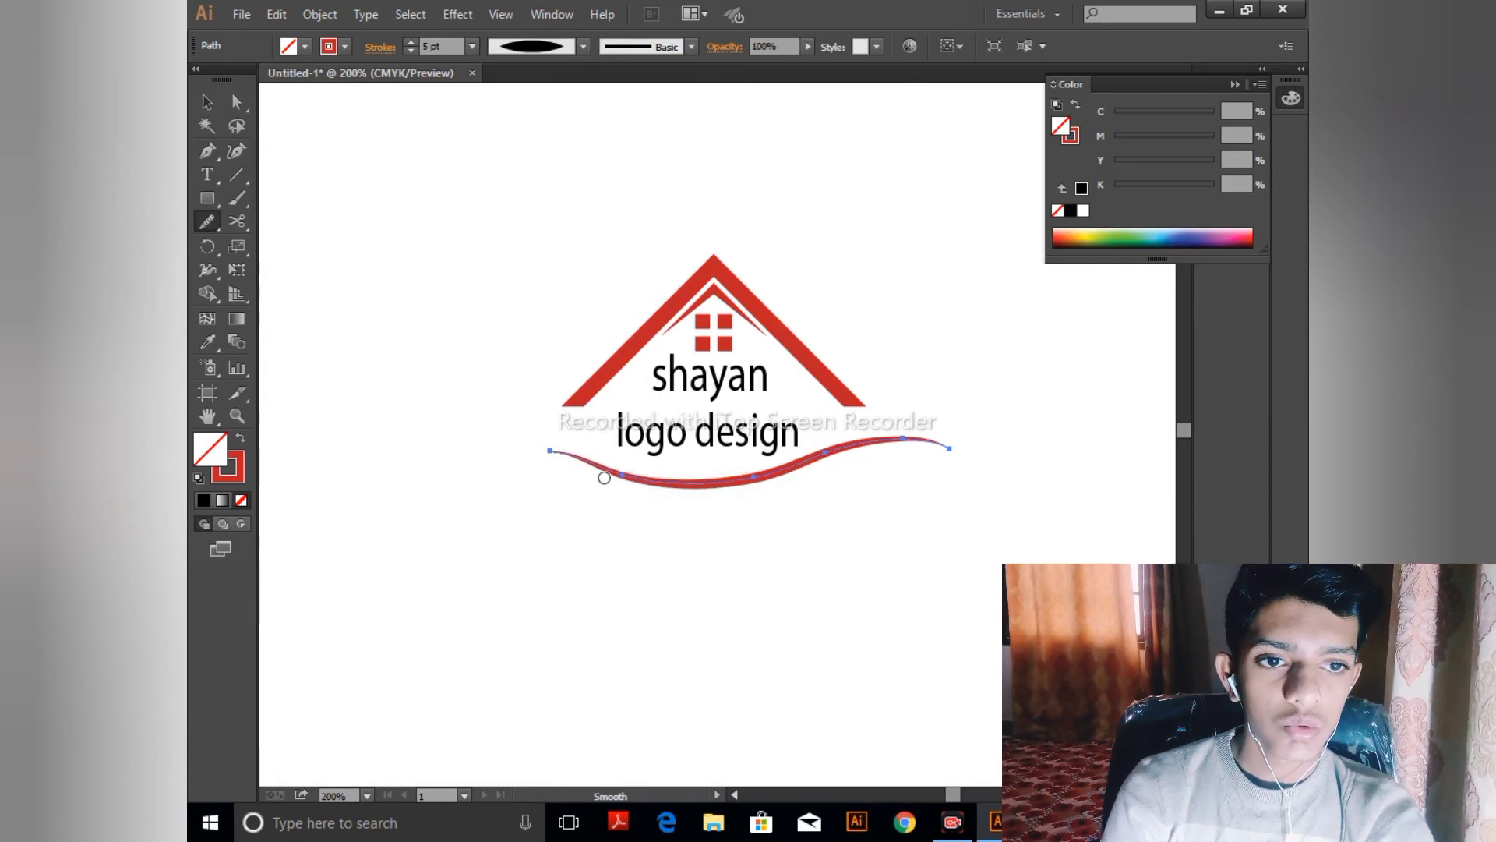
pyautogui.moveTo(603, 477)
pyautogui.mouseDown()
pyautogui.moveTo(766, 490)
pyautogui.moveTo(853, 444)
pyautogui.mouseUp()
pyautogui.moveTo(835, 504); pyautogui.dragTo(947, 444)
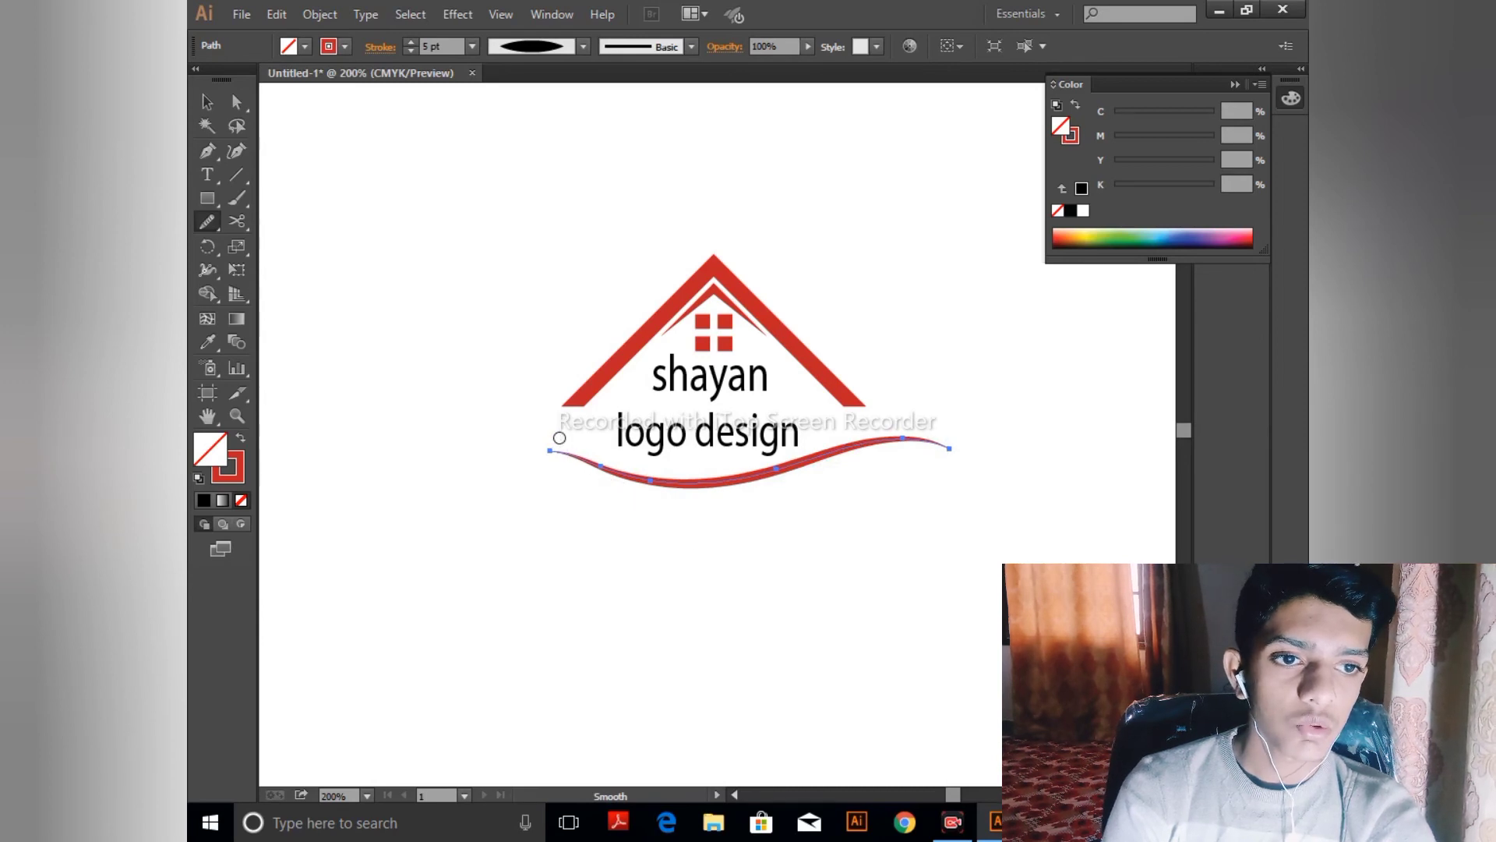
# - Shift the wavy line slightly to the left beneath the logo and deselect it
pyautogui.click(205, 102)
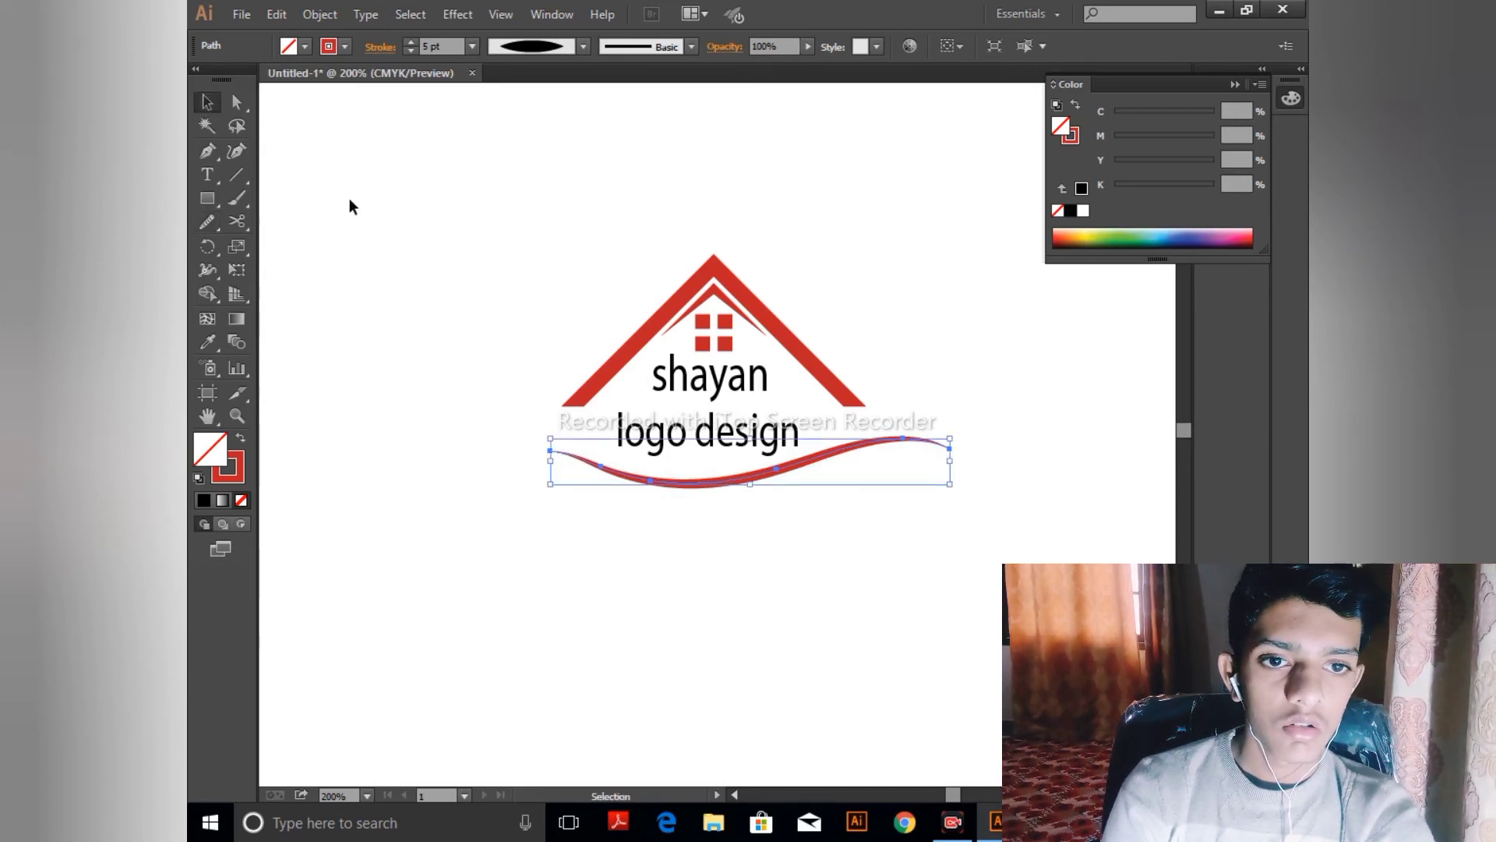
pyautogui.click(349, 198)
pyautogui.moveTo(712, 483); pyautogui.dragTo(711, 492)
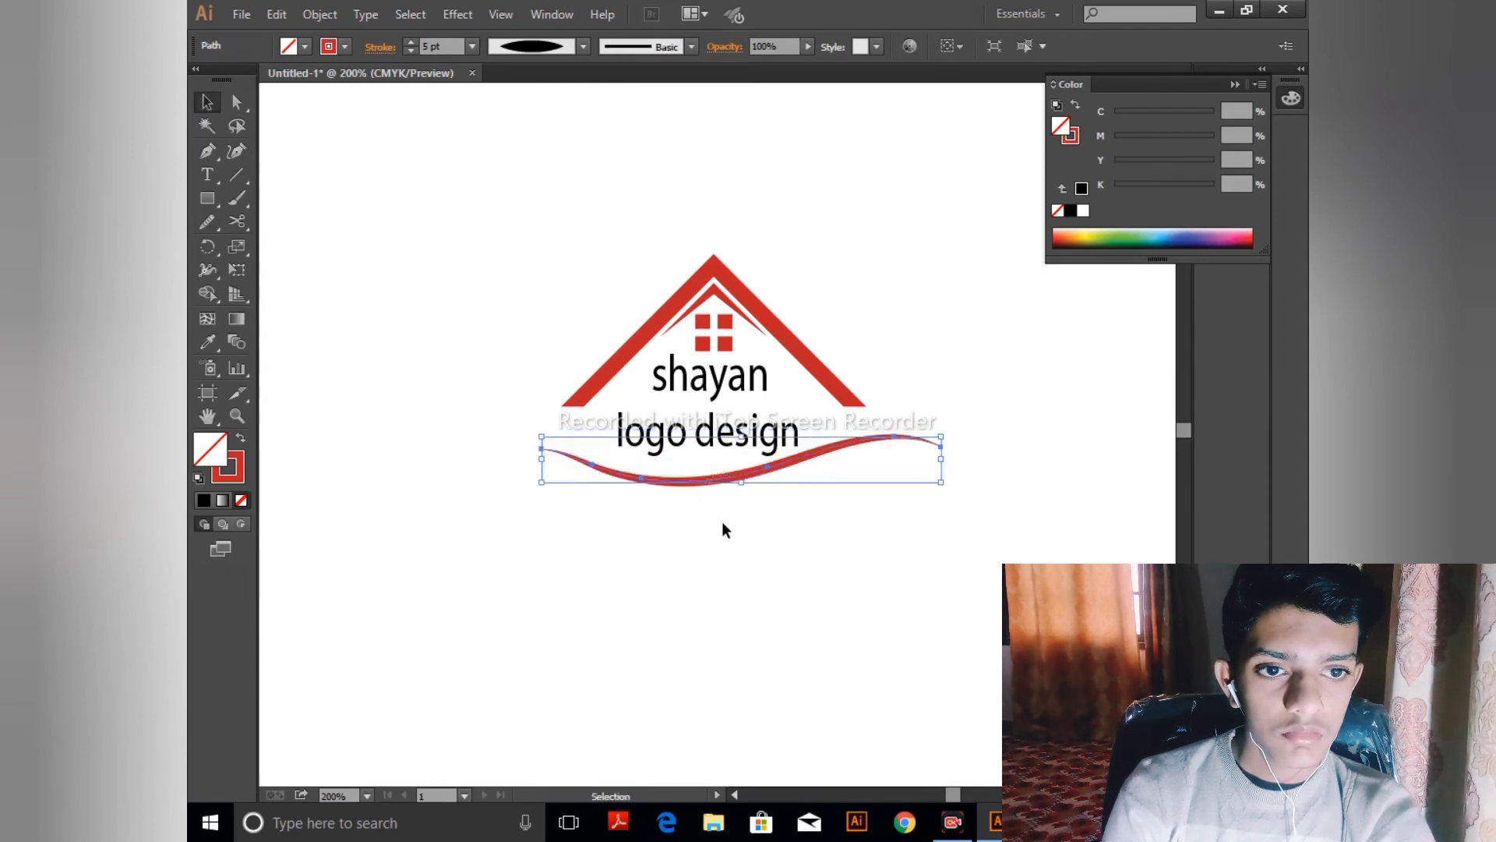
pyautogui.click(721, 522)
# - Draw a narrow upright rectangle as a chimney overlapping the lower part of the right roof slope
pyautogui.click(207, 199)
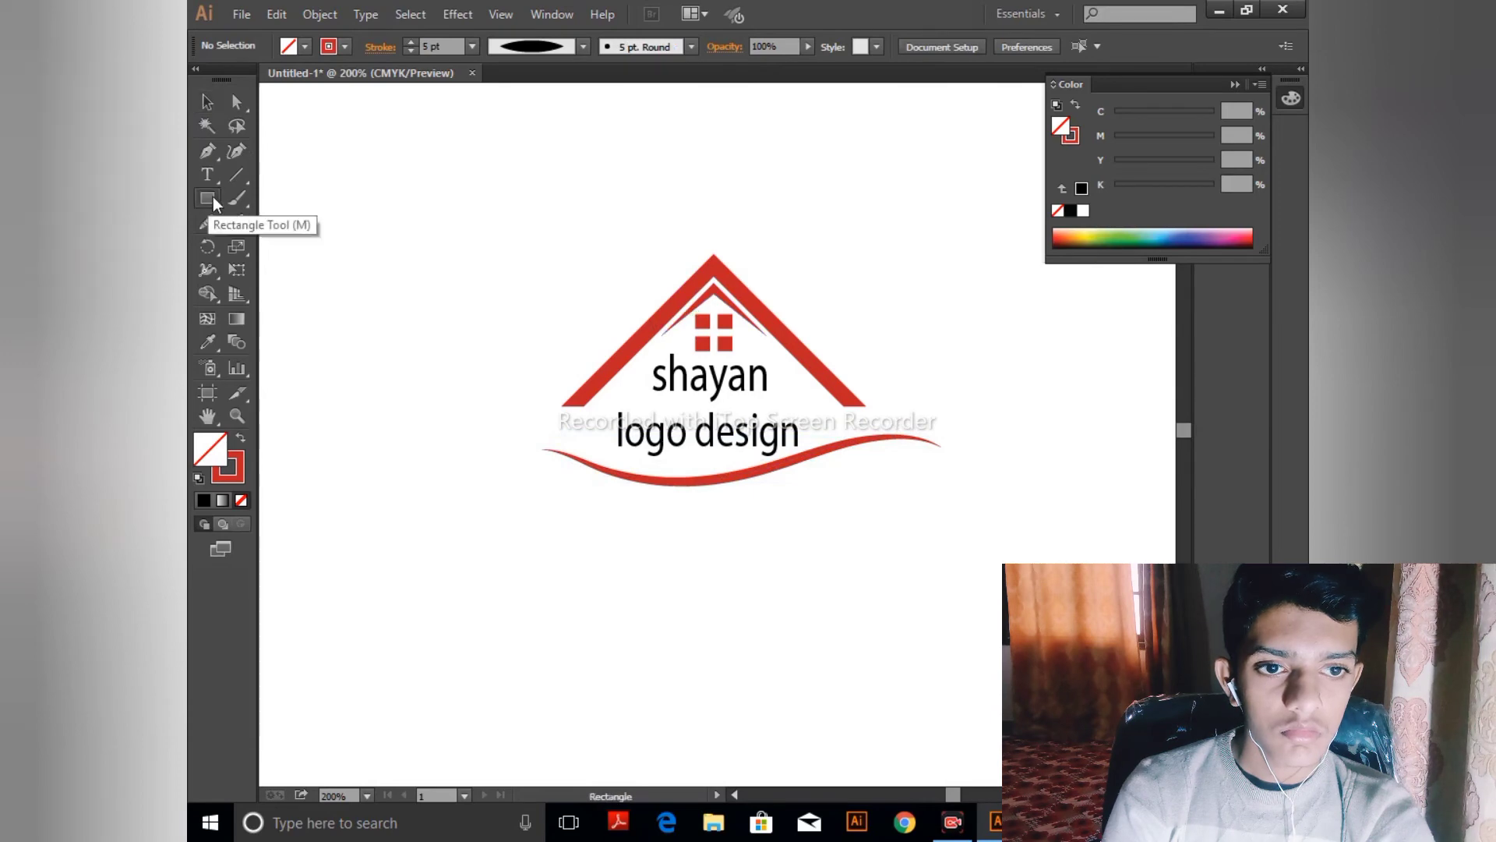
pyautogui.hotkey('ctrl', '=')
pyautogui.hotkey('ctrl', '=')
pyautogui.hotkey('ctrl', '=')
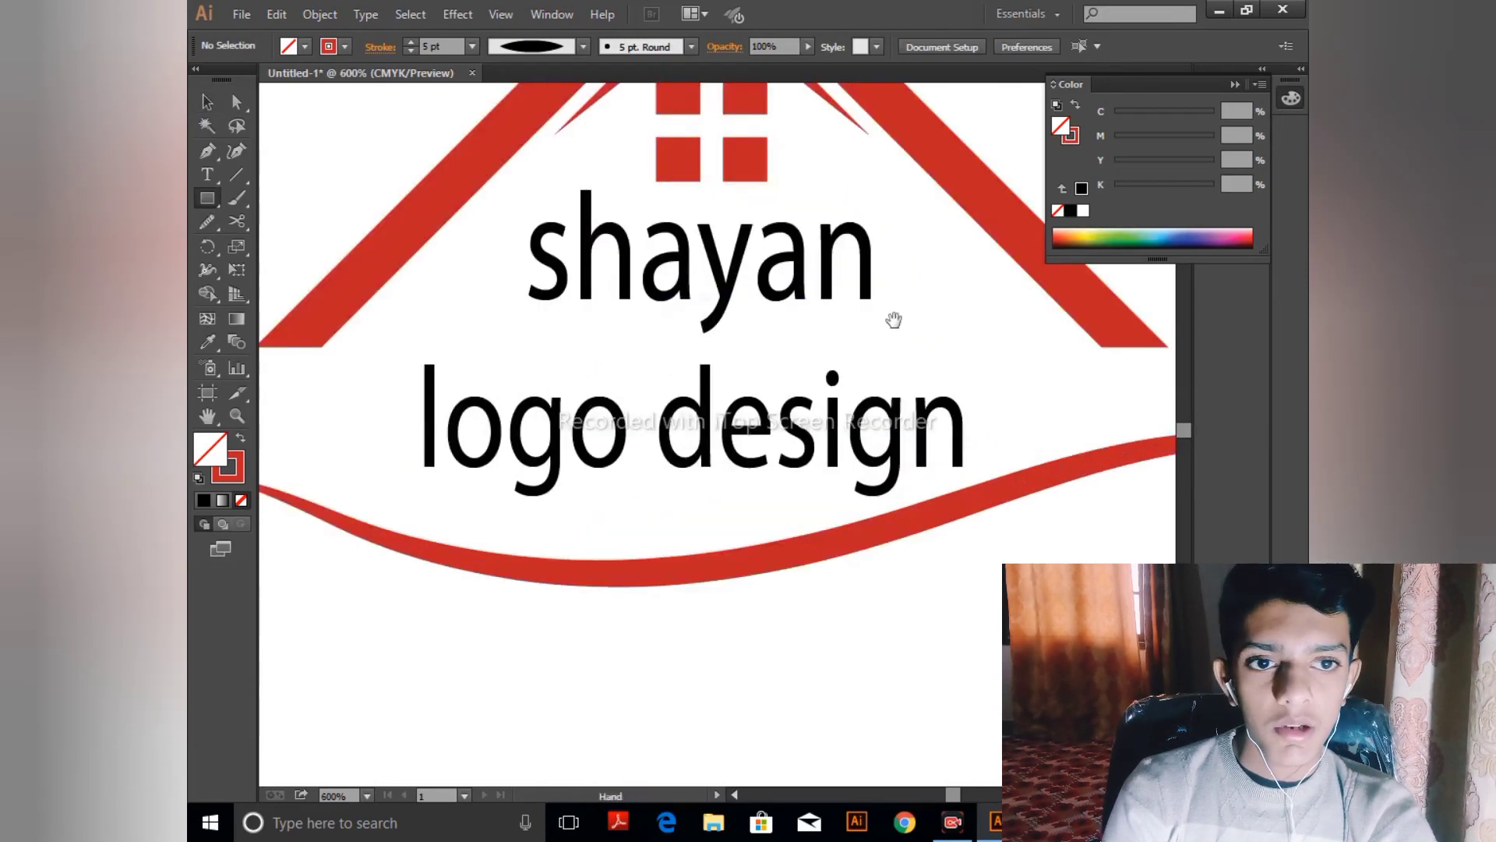
pyautogui.scroll(5, 624, 468)
pyautogui.hscroll(5, 623, 468)
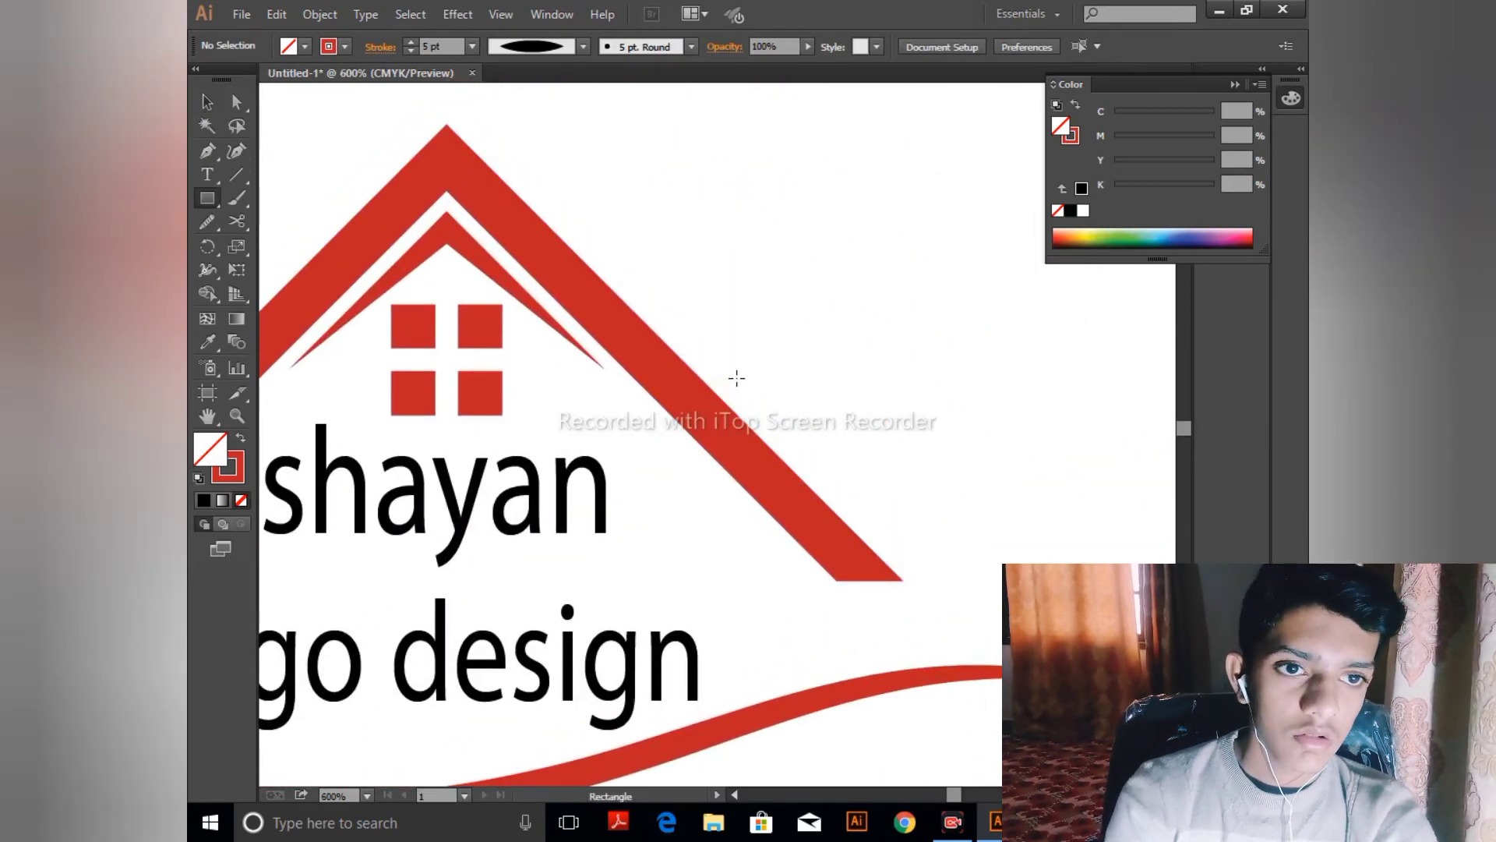
pyautogui.moveTo(738, 379); pyautogui.dragTo(782, 480)
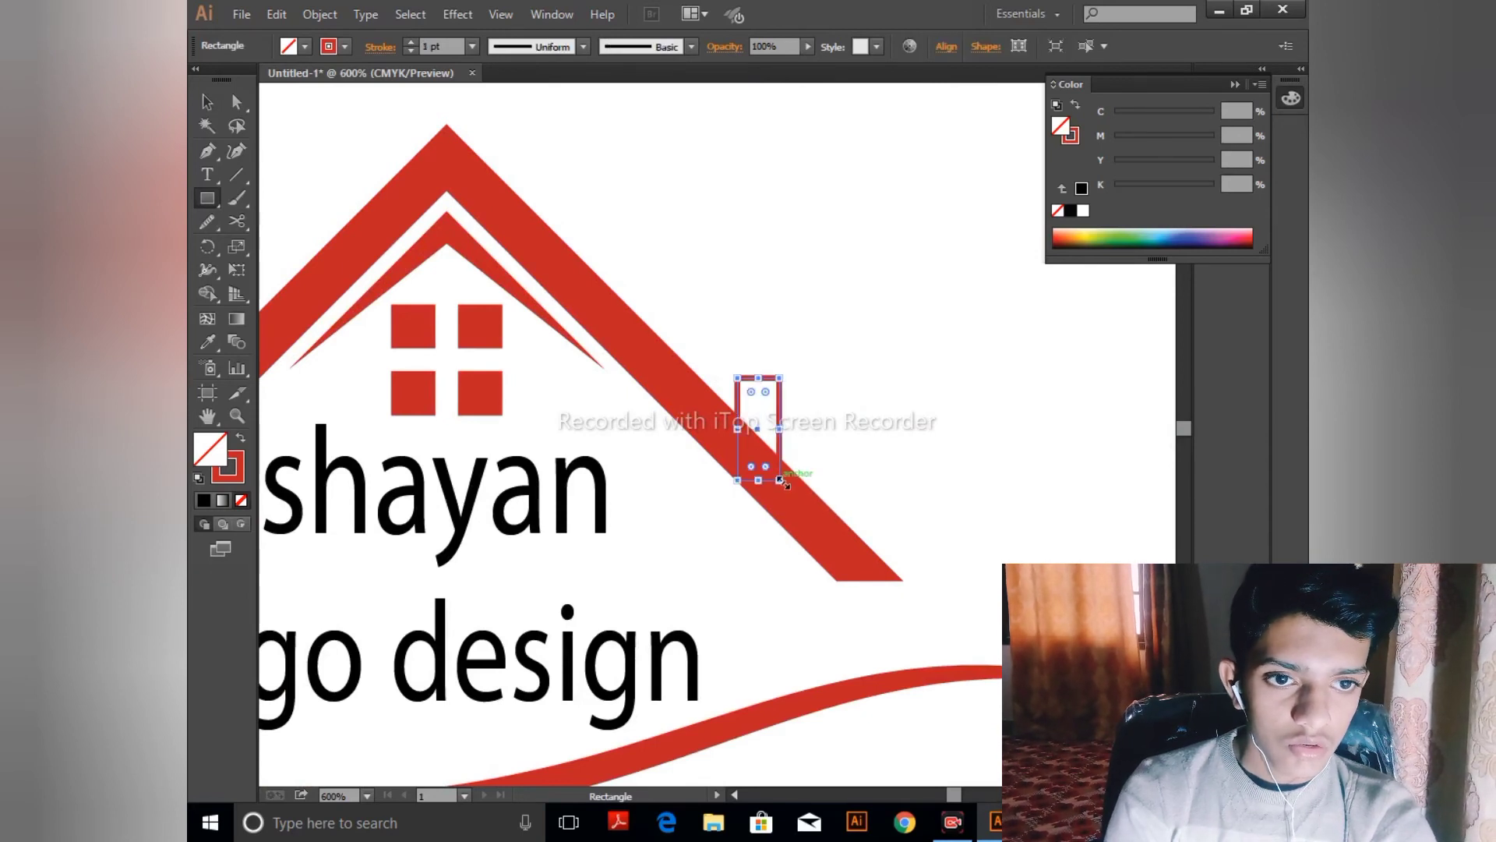
# - Swap the chimney rectangle's fill and stroke so it has a solid red fill and no outline
pyautogui.scroll(1, 334, 381)
pyautogui.hscroll(-7, 334, 381)
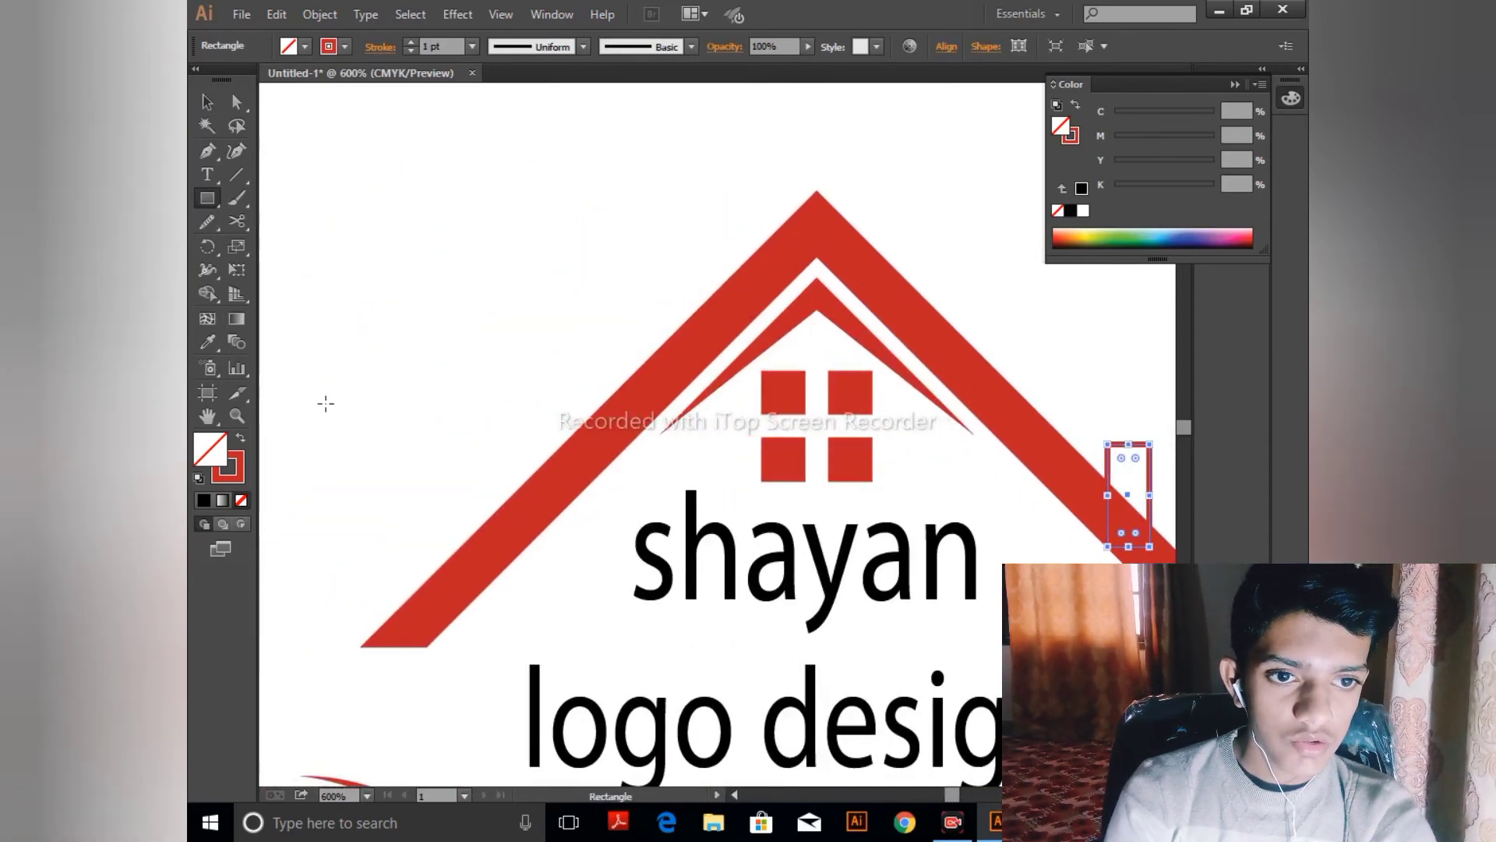
pyautogui.click(240, 439)
pyautogui.scroll(-1, 779, 429)
pyautogui.hscroll(7, 779, 429)
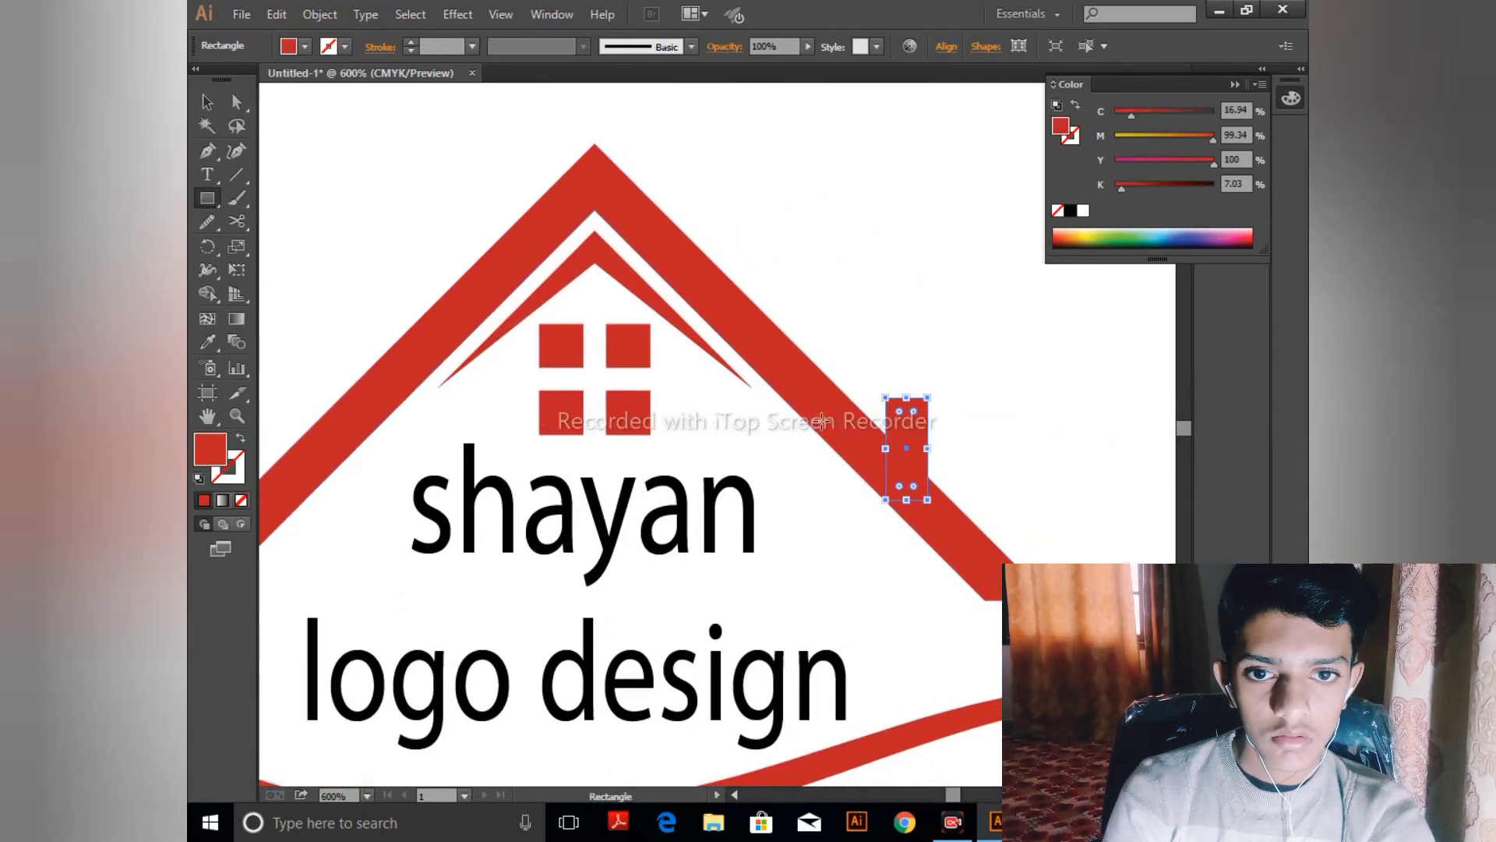
# - Copy the chimney rectangle straight across to the matching spot on the left roof slope, then deselect it
pyautogui.press('v')
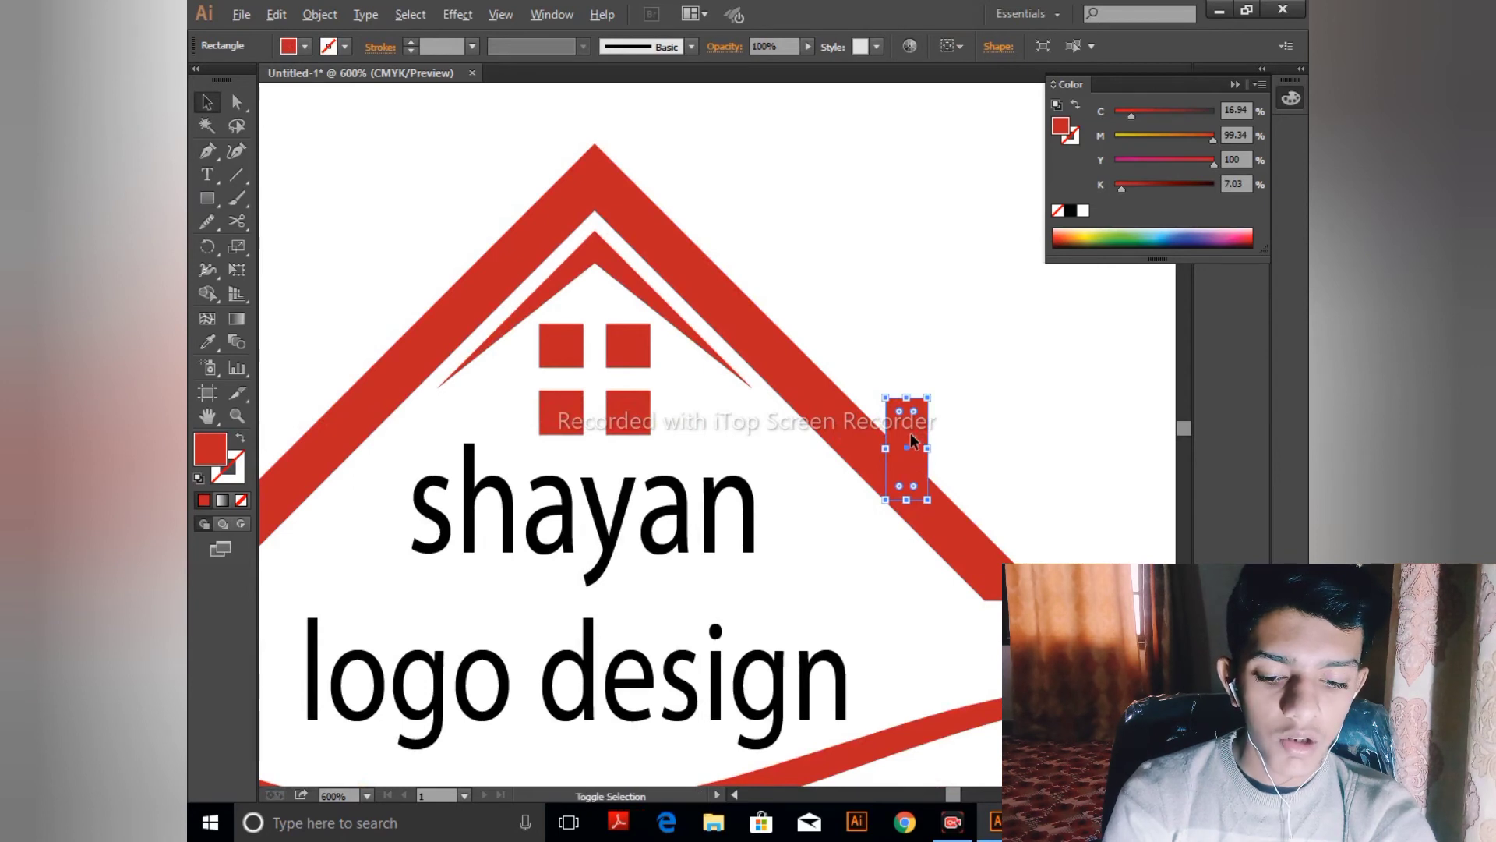
pyautogui.hotkey('ctrl', 'shift', '[')
pyautogui.hotkey('ctrl', 'shift', 'a')
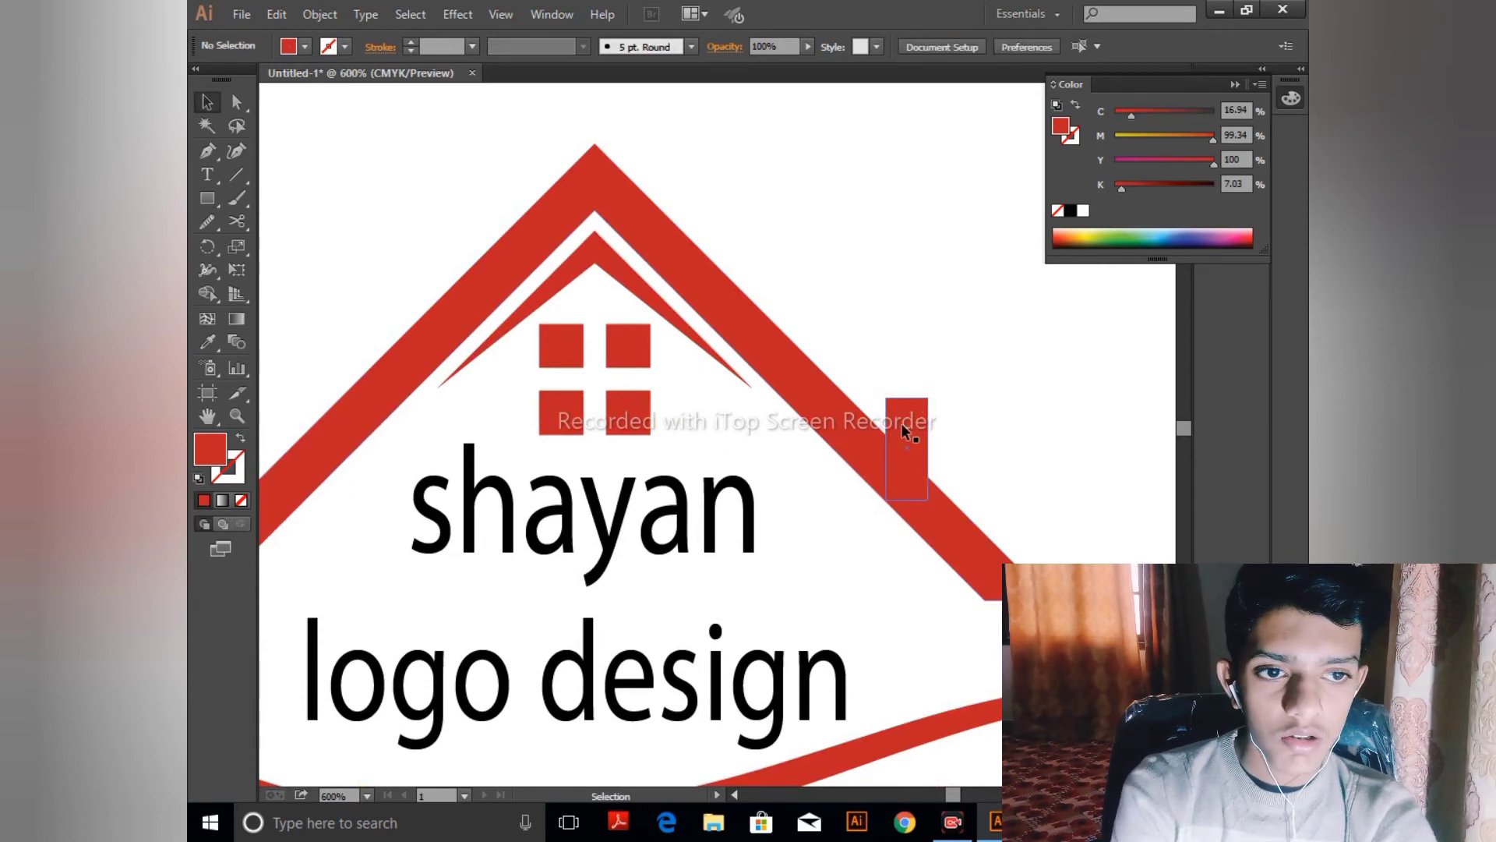
pyautogui.moveTo(904, 431); pyautogui.dragTo(280, 364)
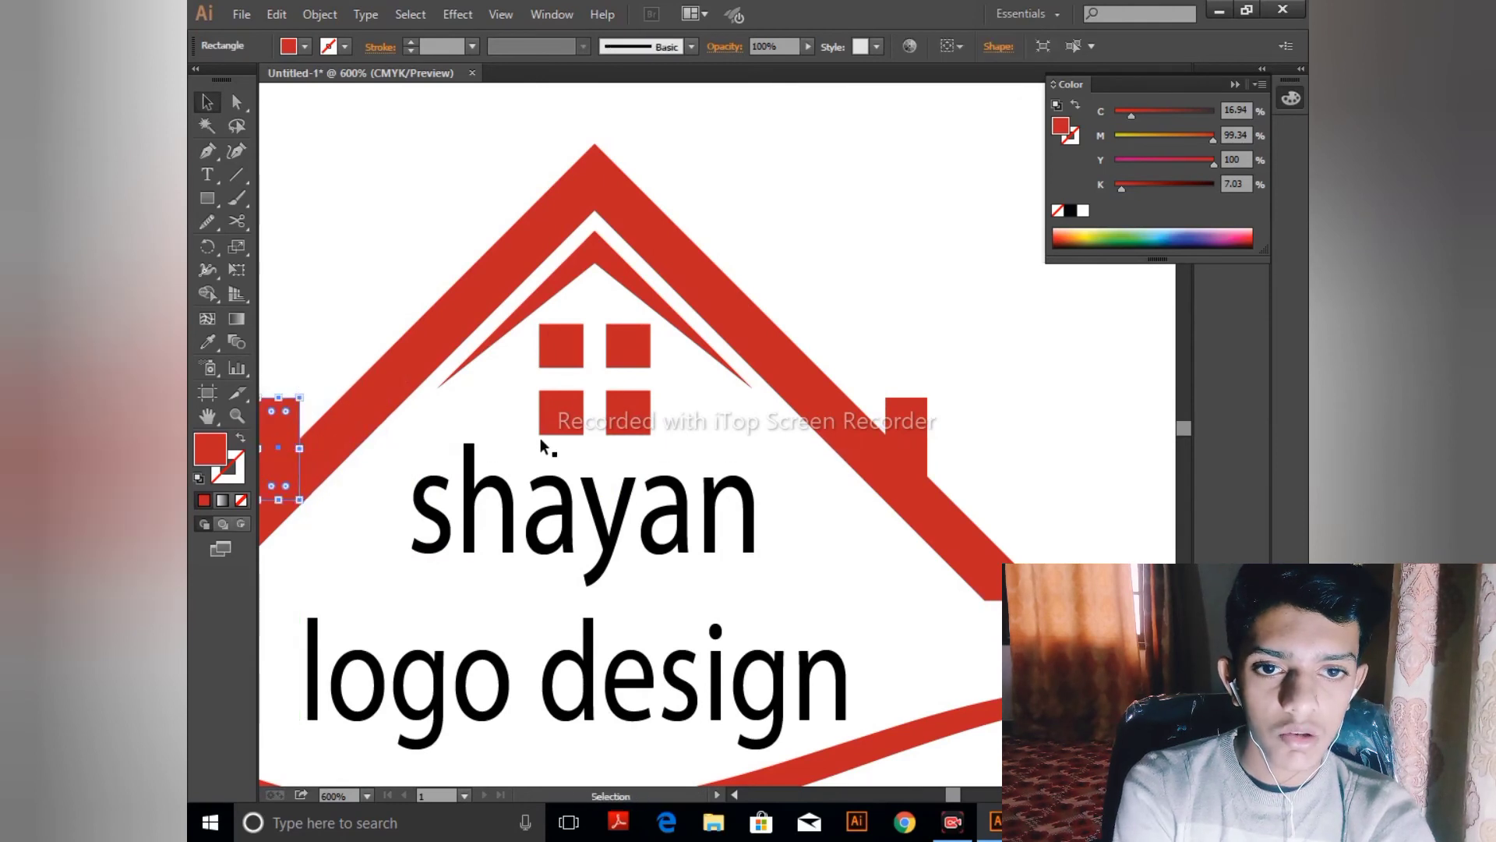
pyautogui.click(1021, 428)
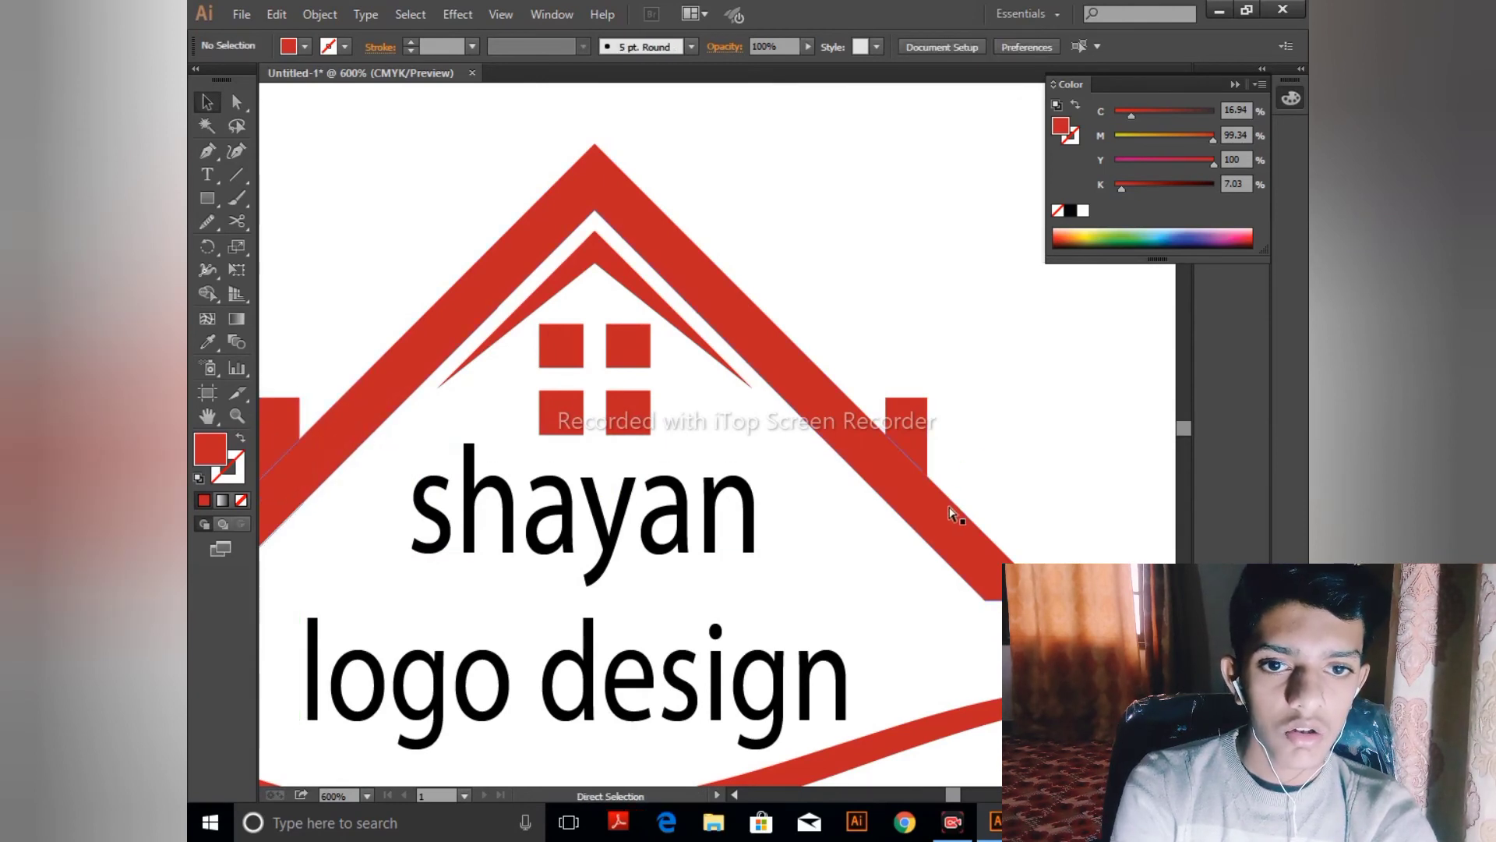
# - Recolor the name text with the roof's red using the Eyedropper tool
pyautogui.hotkey('ctrl', '-')
pyautogui.hotkey('ctrl', '-')
pyautogui.hotkey('ctrl', '-')
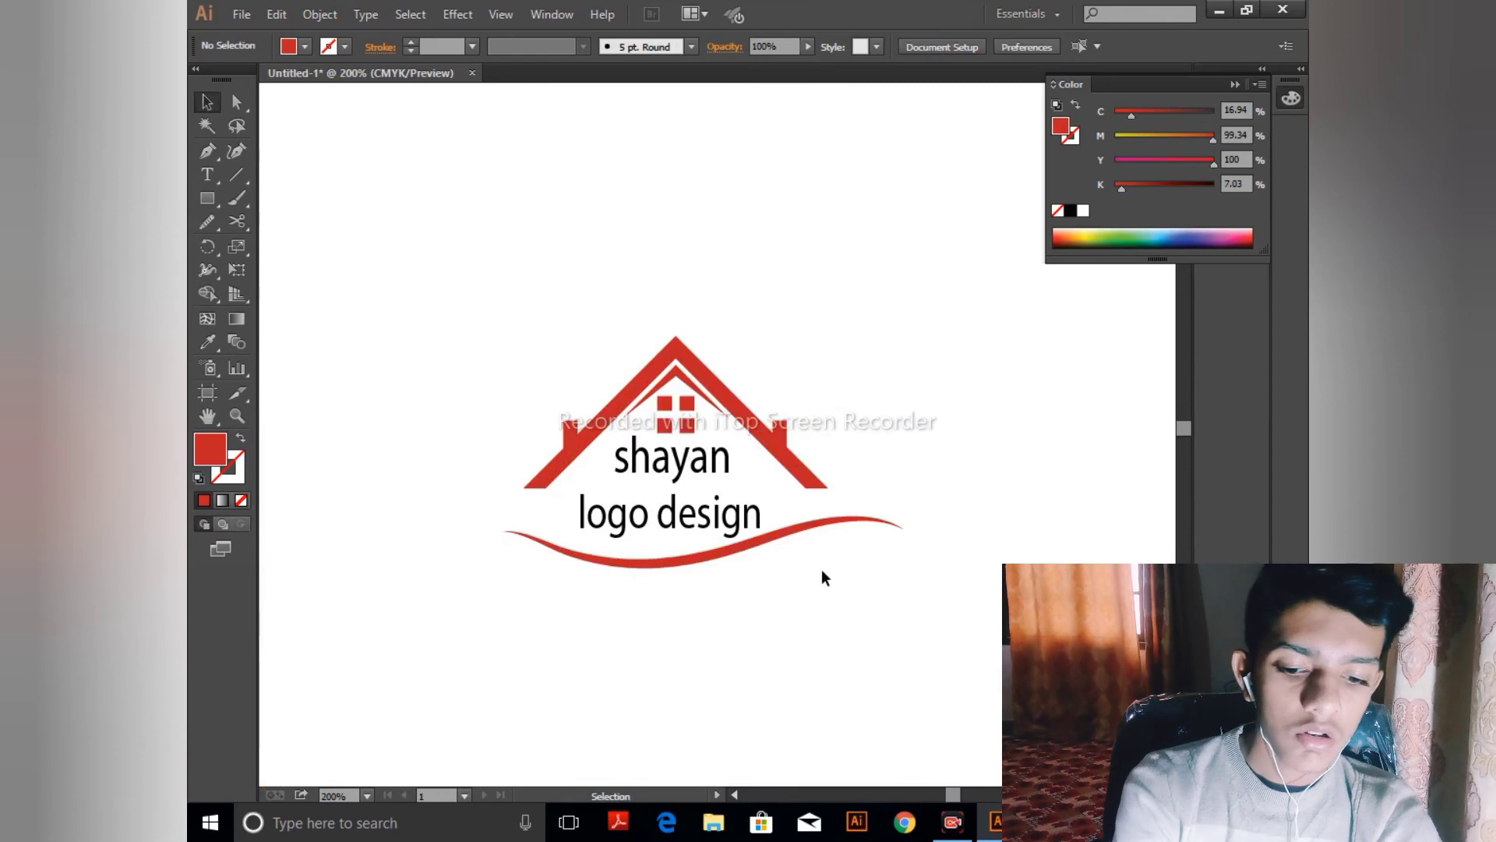
pyautogui.click(681, 460)
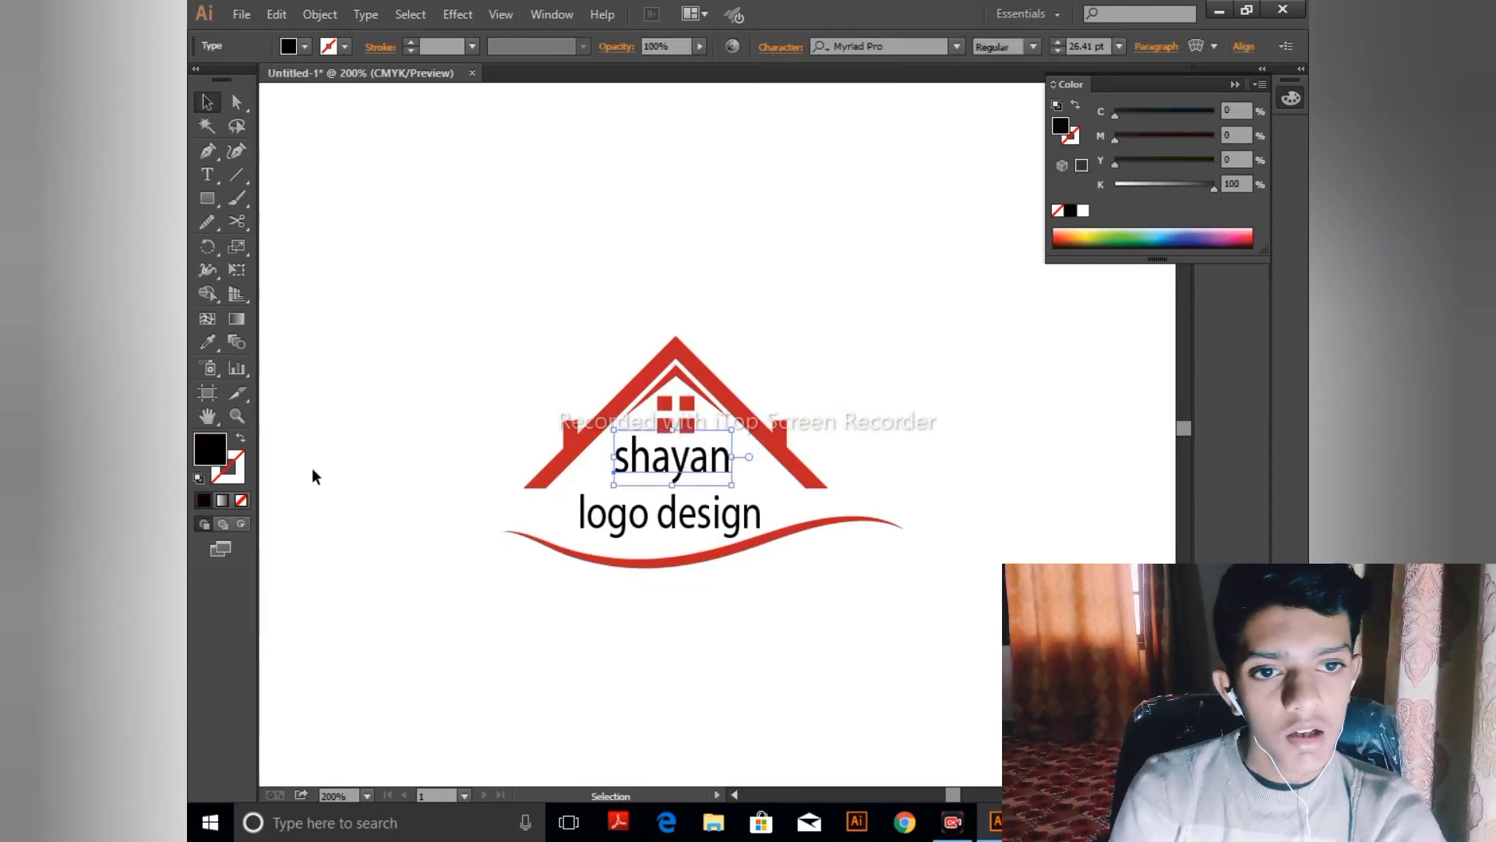
pyautogui.click(207, 341)
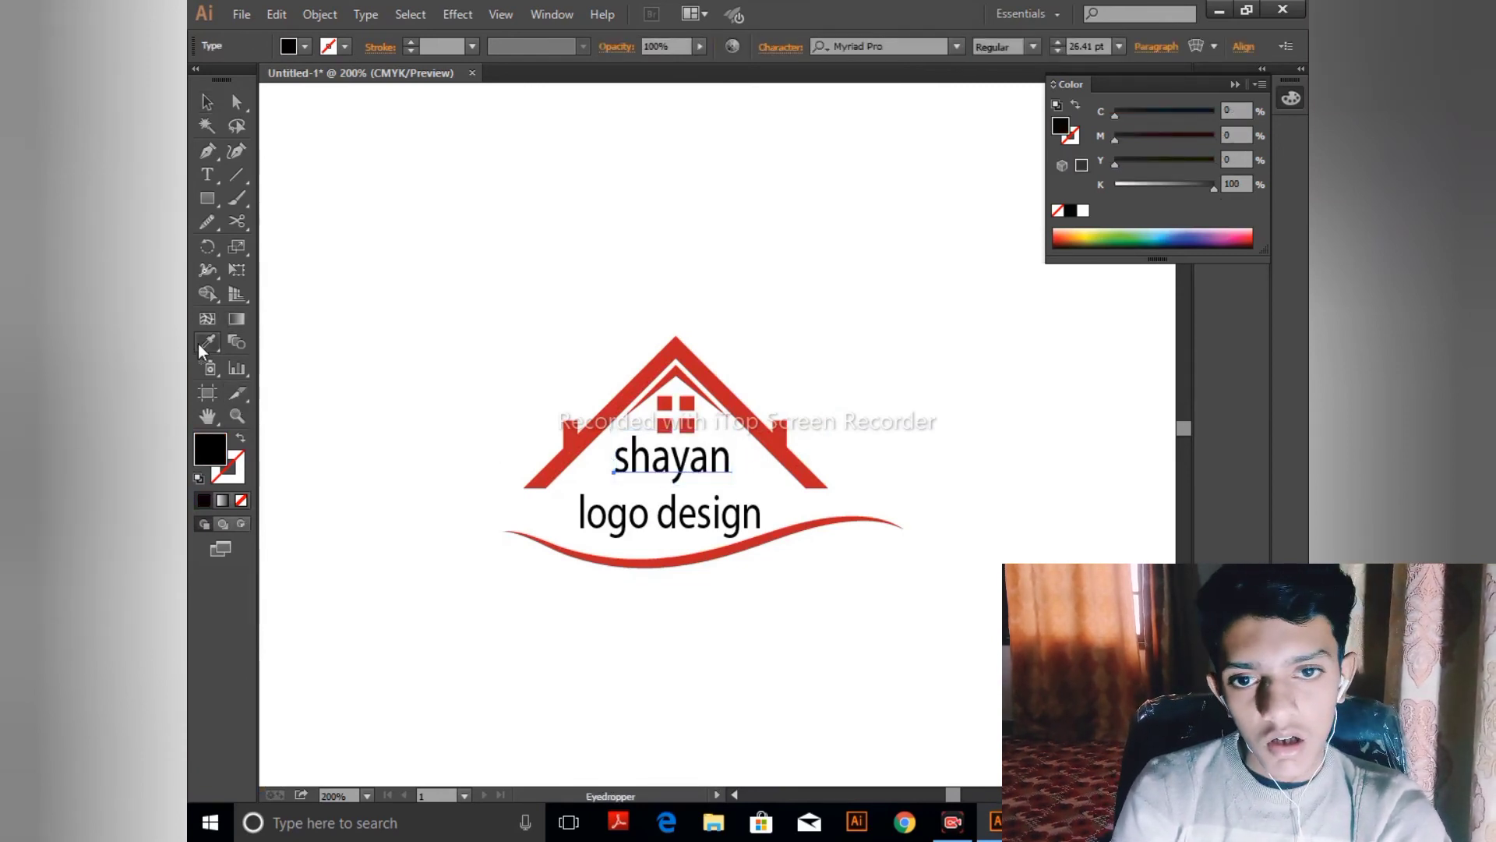
pyautogui.click(747, 403)
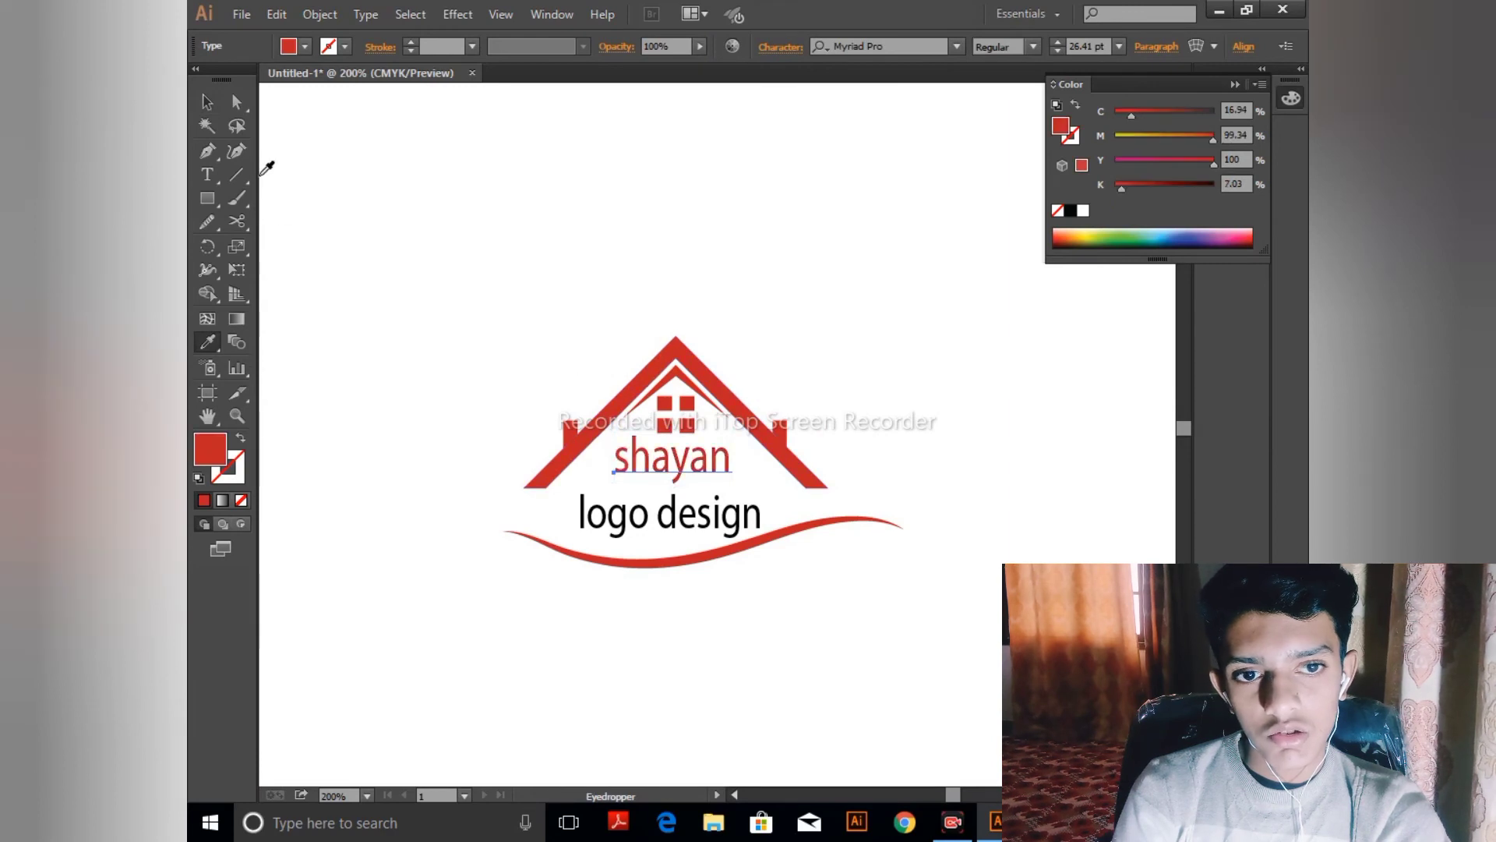
# - Apply the wavy line's red to the "logo design" text with the Eyedropper and swap its stroke color to the fill
pyautogui.press('v')
pyautogui.click(659, 514)
pyautogui.click(204, 343)
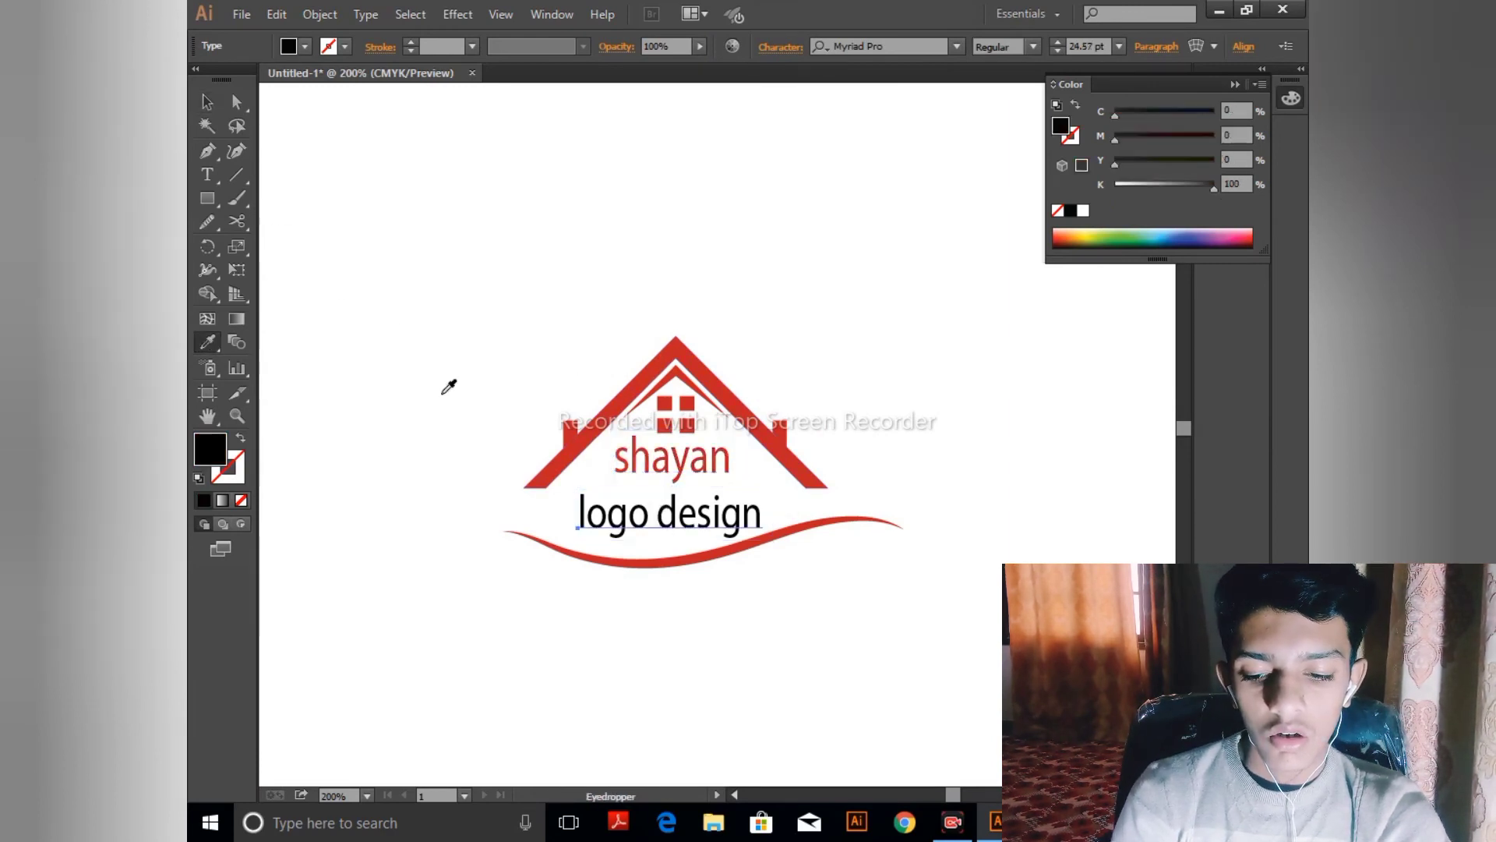
pyautogui.click(820, 522)
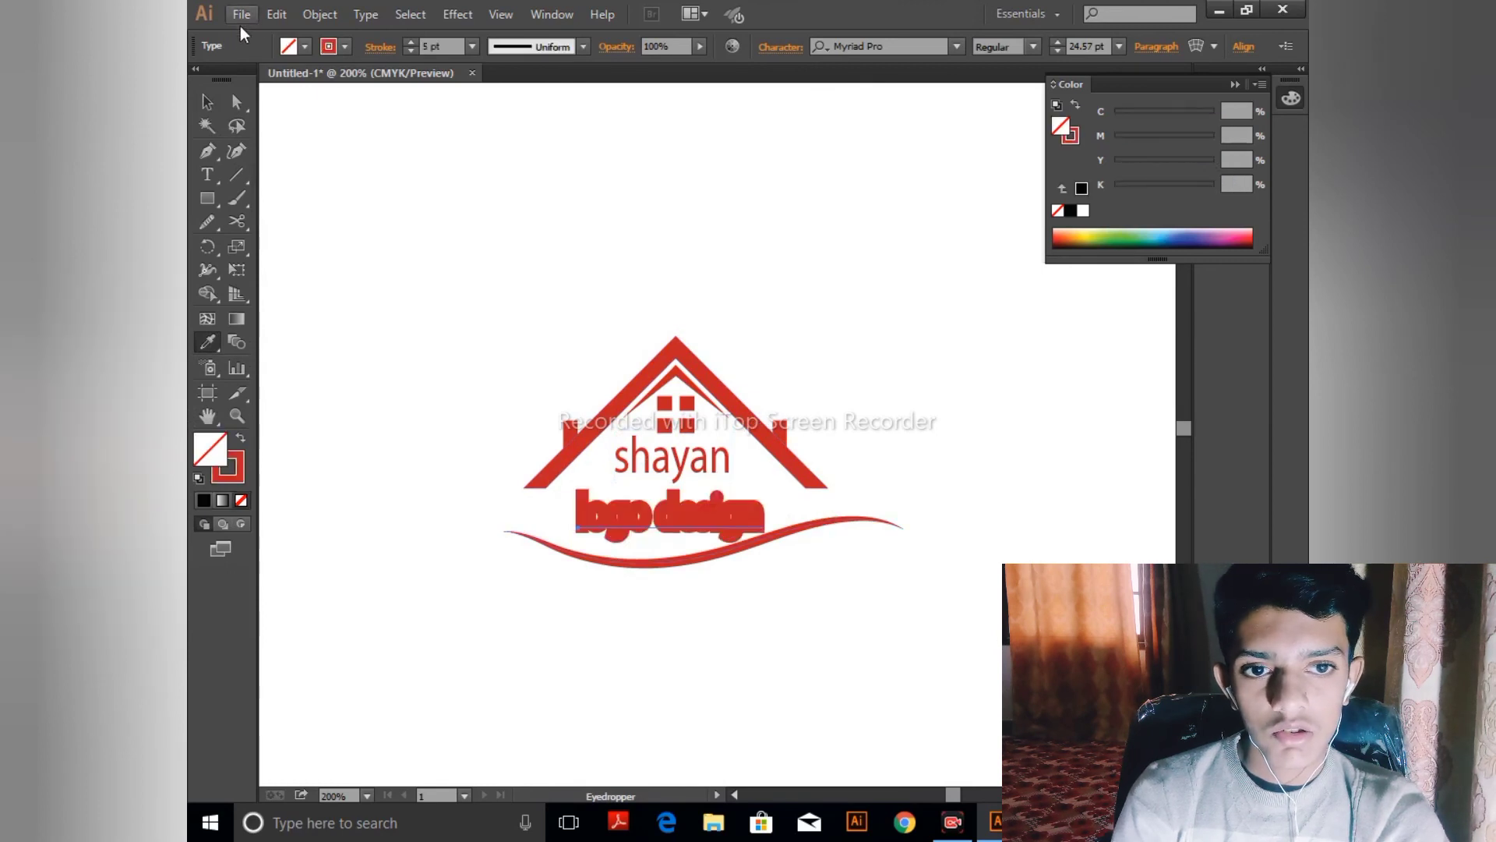
pyautogui.click(241, 440)
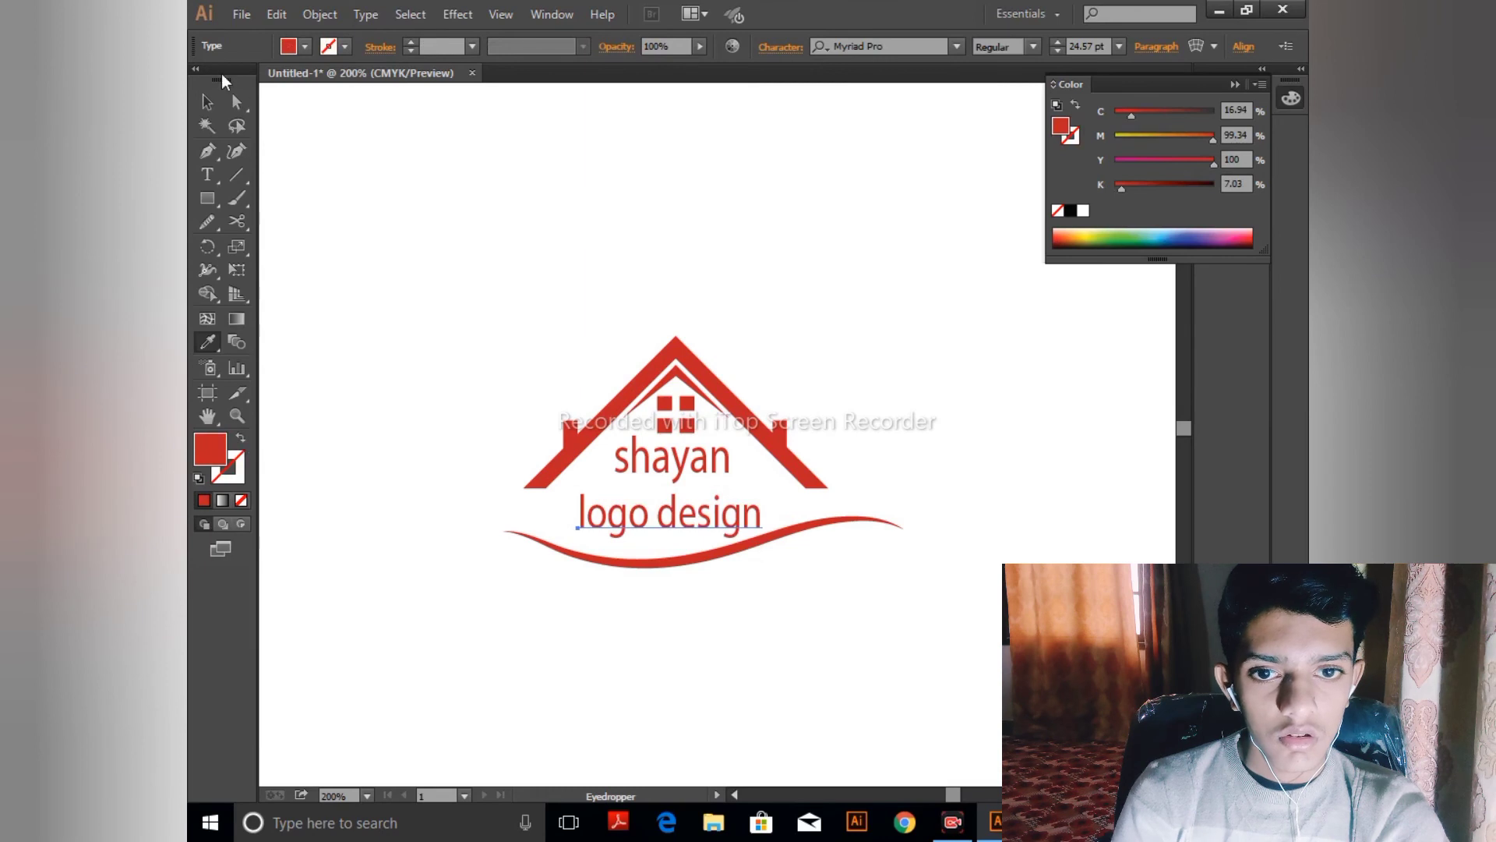
# - Move the complete reference house logo up beside the newly drawn logo for comparison
pyautogui.click(201, 105)
pyautogui.click(365, 204)
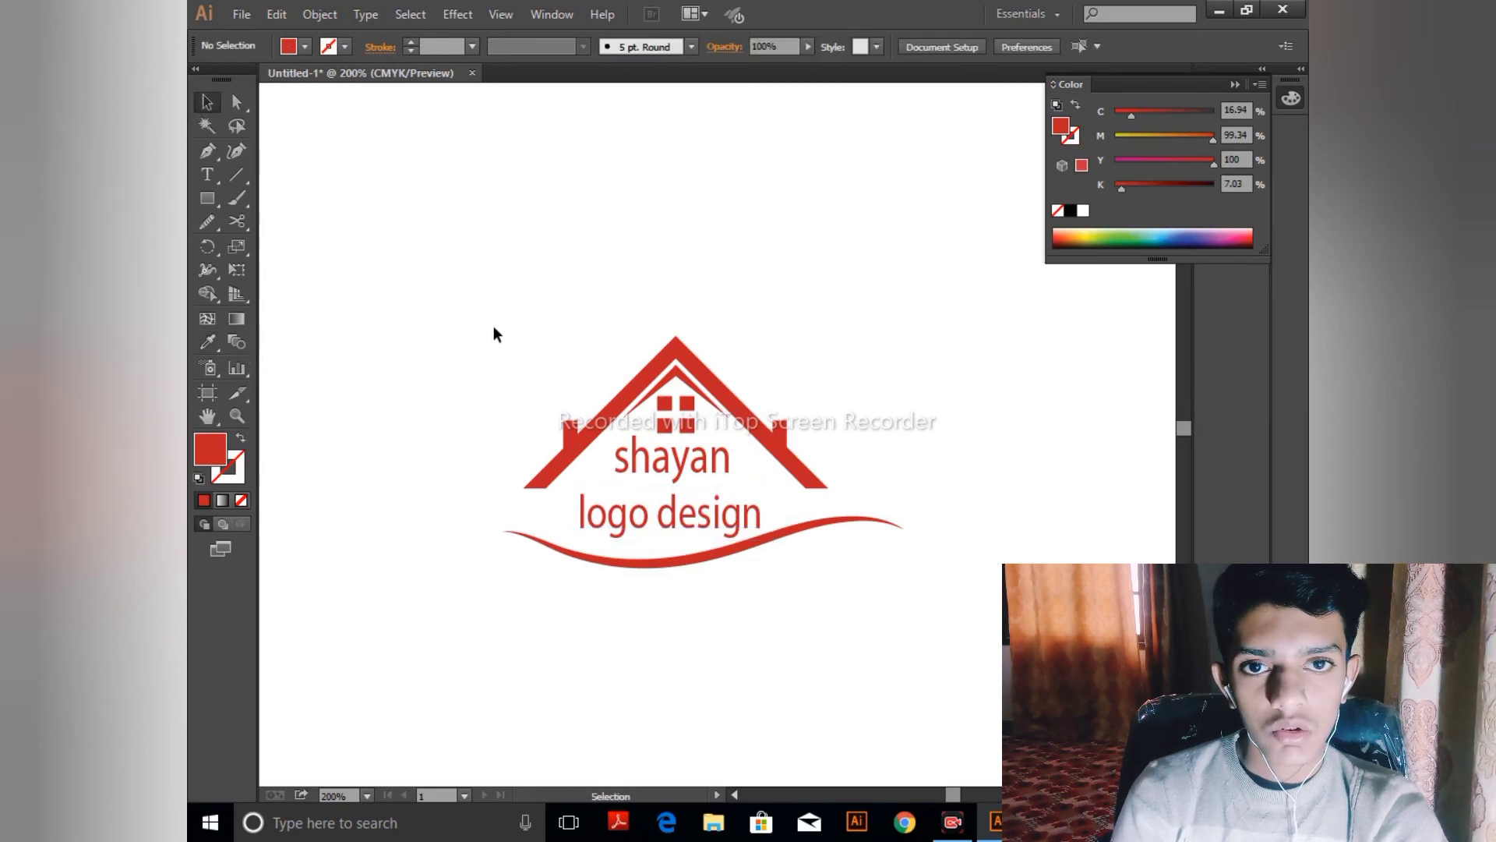
pyautogui.moveTo(515, 322); pyautogui.dragTo(834, 668)
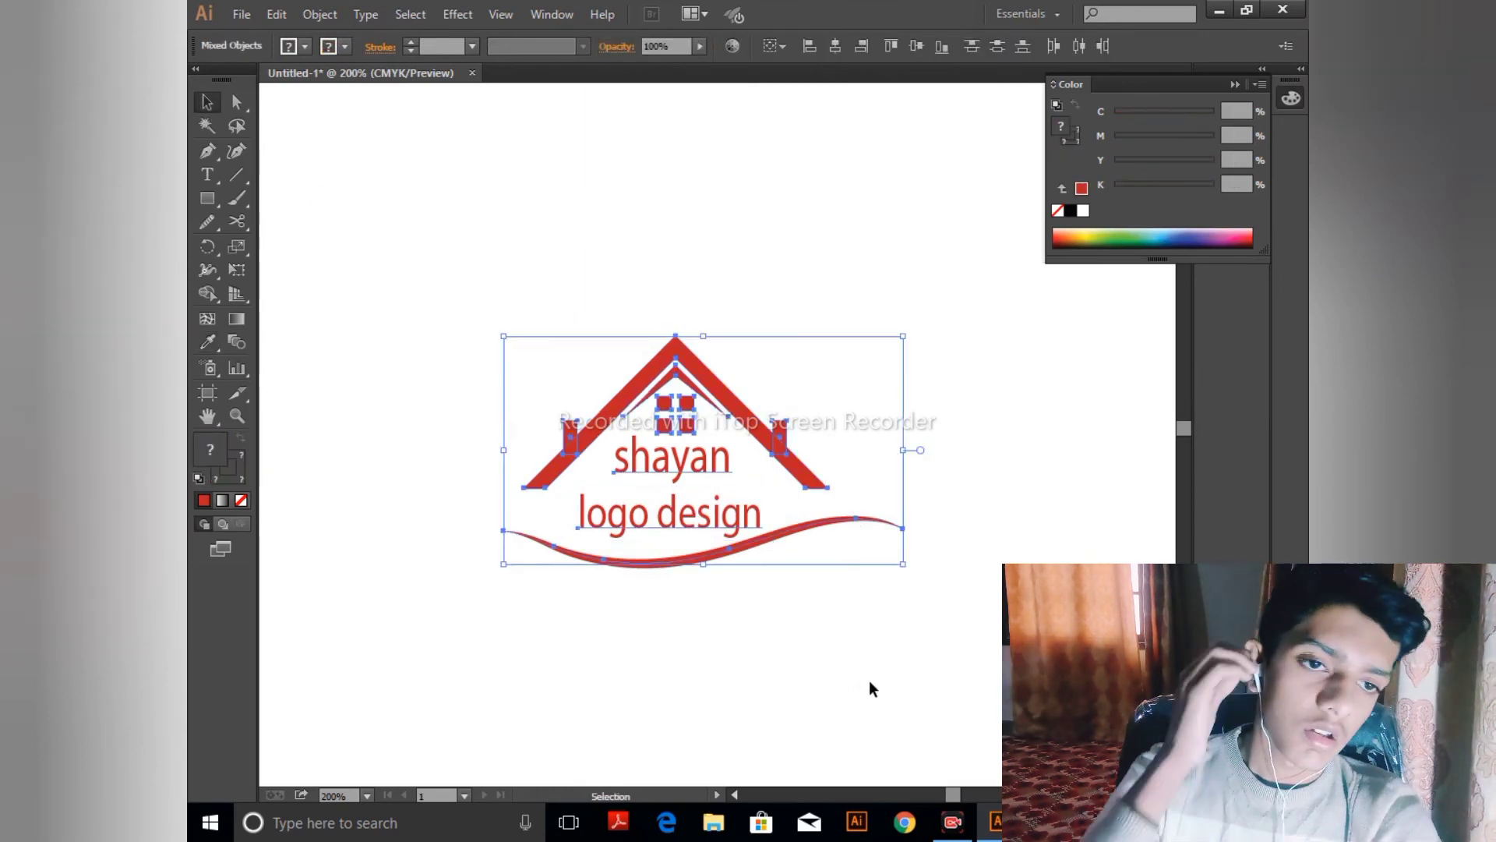
pyautogui.press('a')
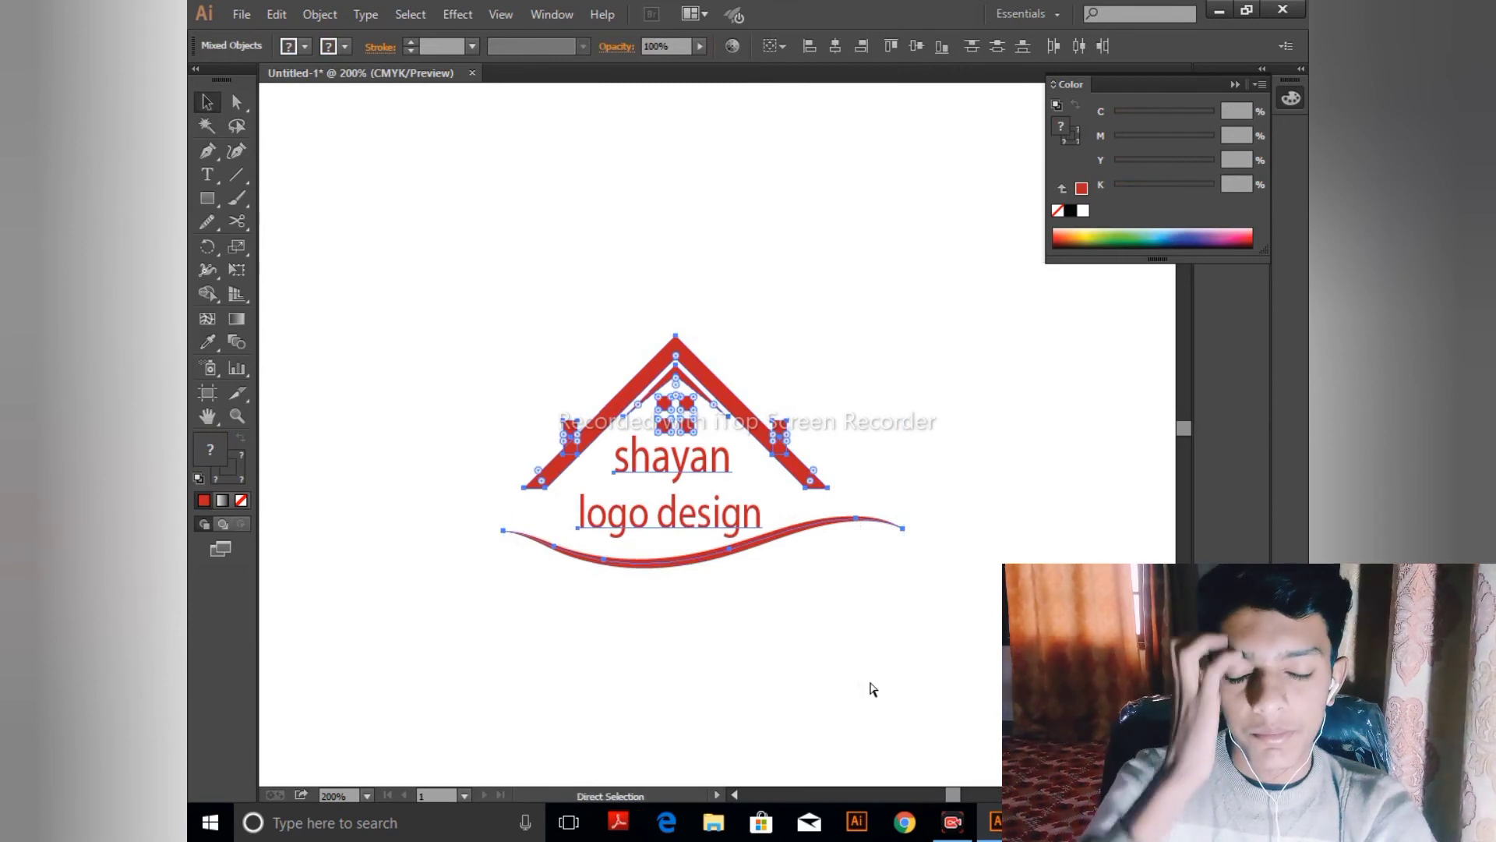
pyautogui.hotkey('ctrl', '-')
pyautogui.hotkey('ctrl', '-')
pyautogui.hotkey('ctrl', '-')
pyautogui.hotkey('ctrl', '-')
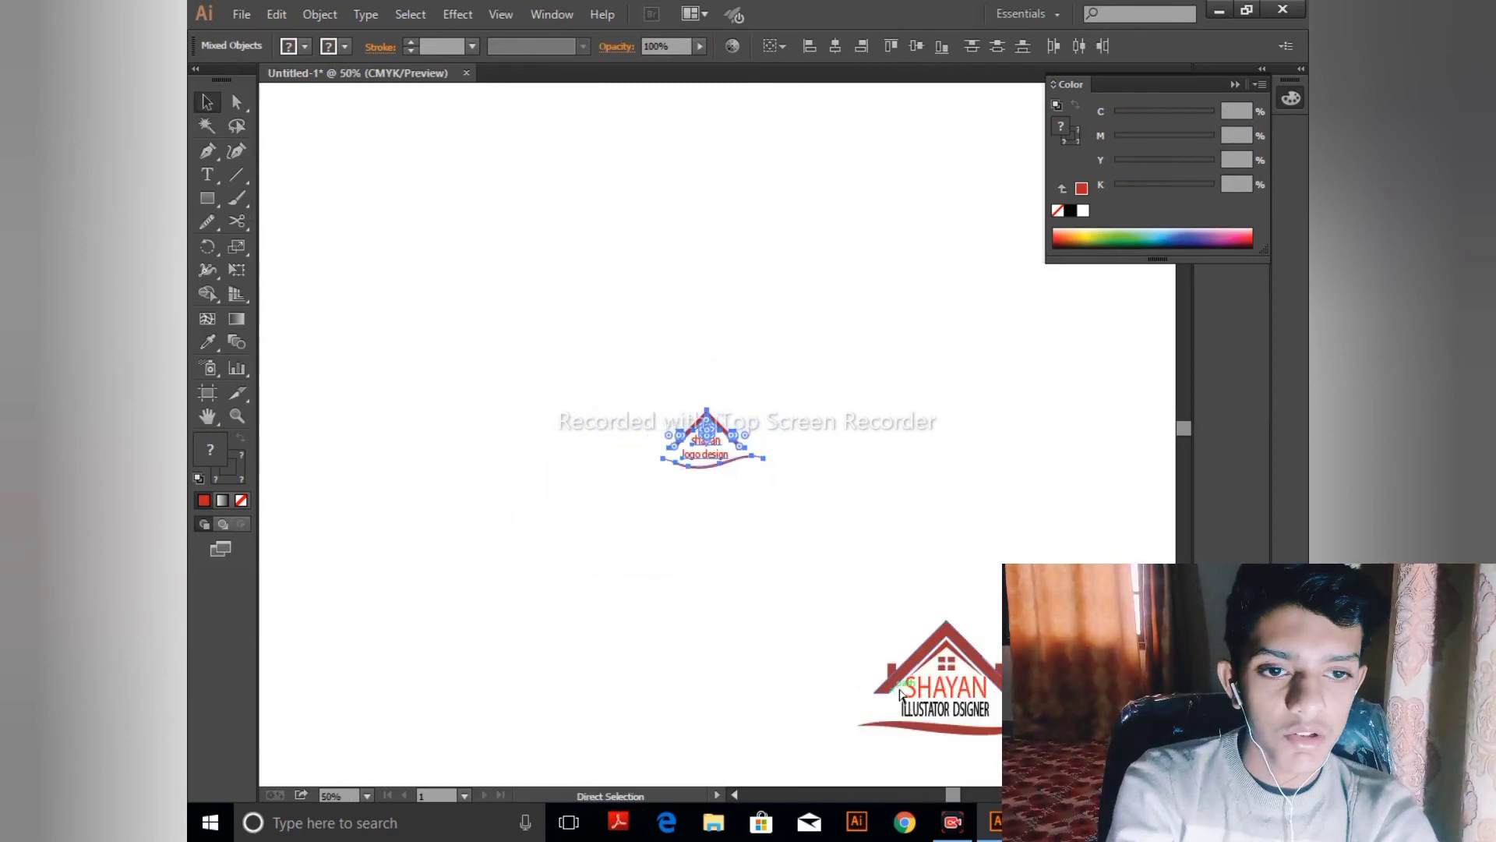
pyautogui.press('v')
pyautogui.moveTo(831, 578); pyautogui.dragTo(1006, 775)
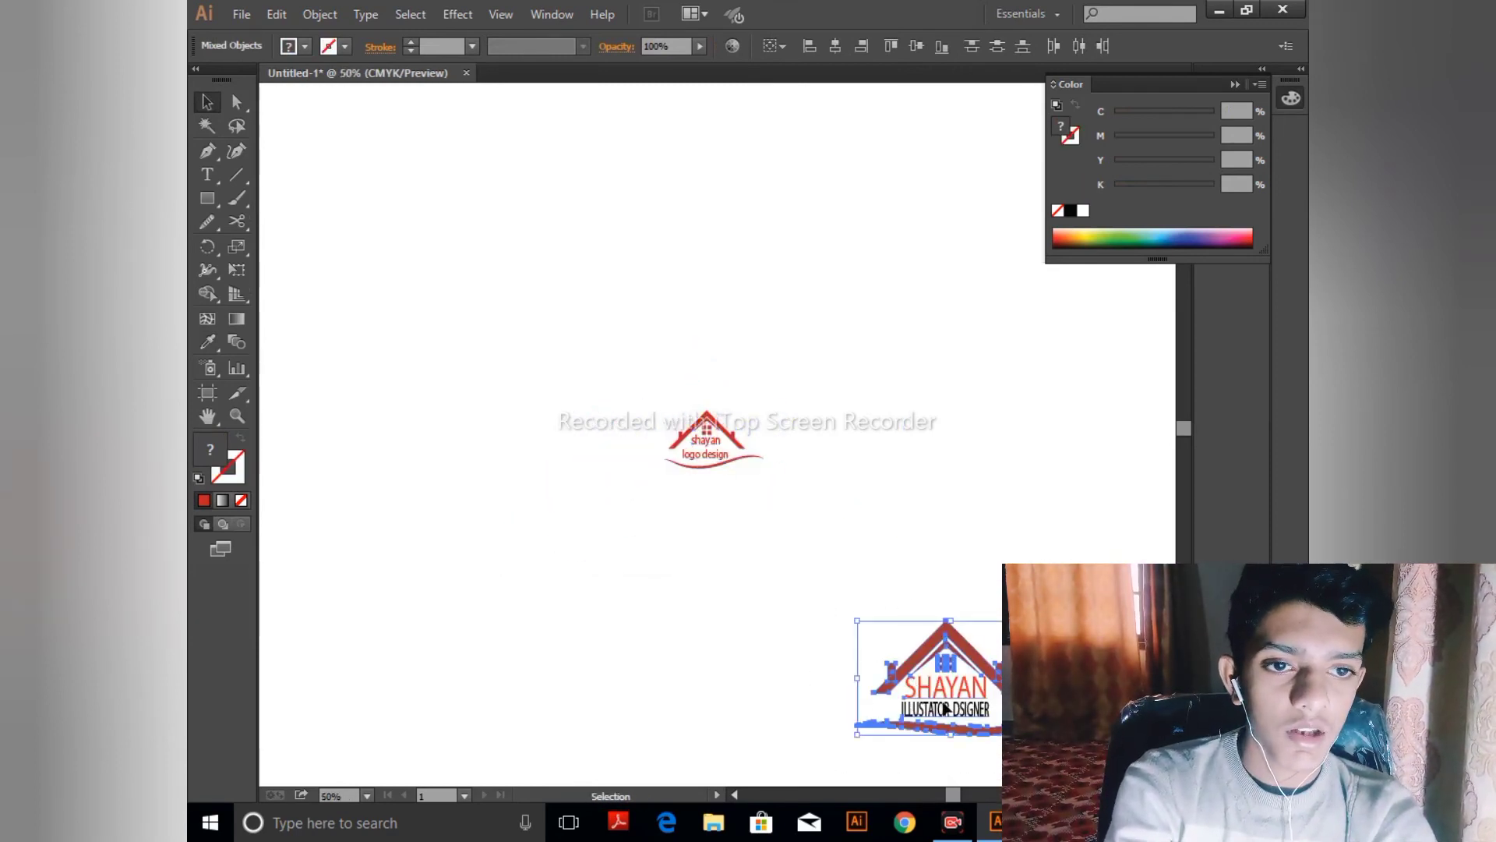
pyautogui.moveTo(945, 707); pyautogui.dragTo(855, 439)
pyautogui.press('a')
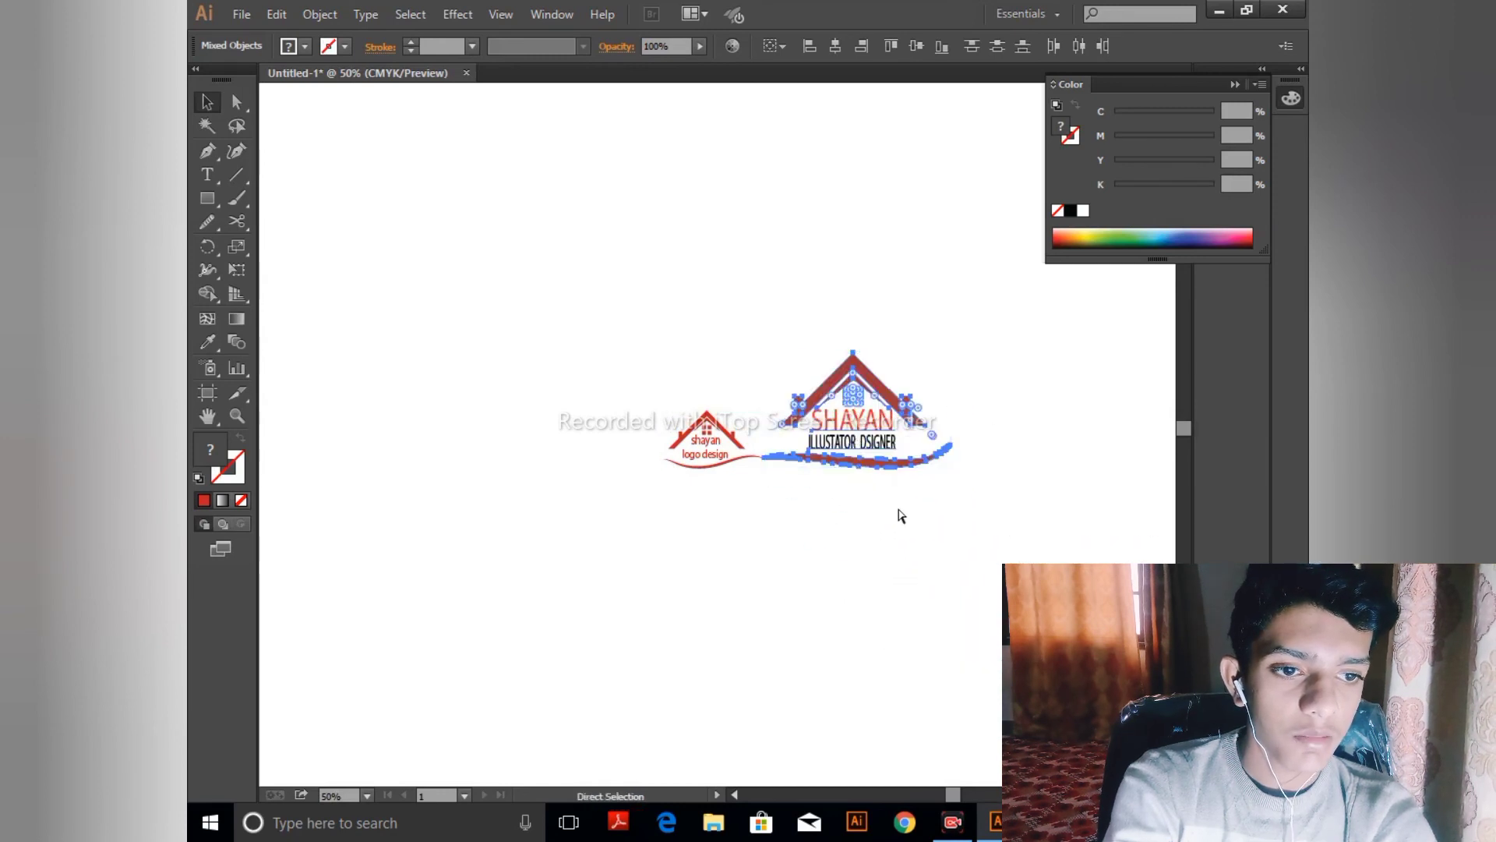
# - Select every part of the new logo and scale it up proportionally to about the reference logo's width
pyautogui.press('v')
pyautogui.hotkey('ctrl', '+')
pyautogui.hotkey('ctrl', '+')
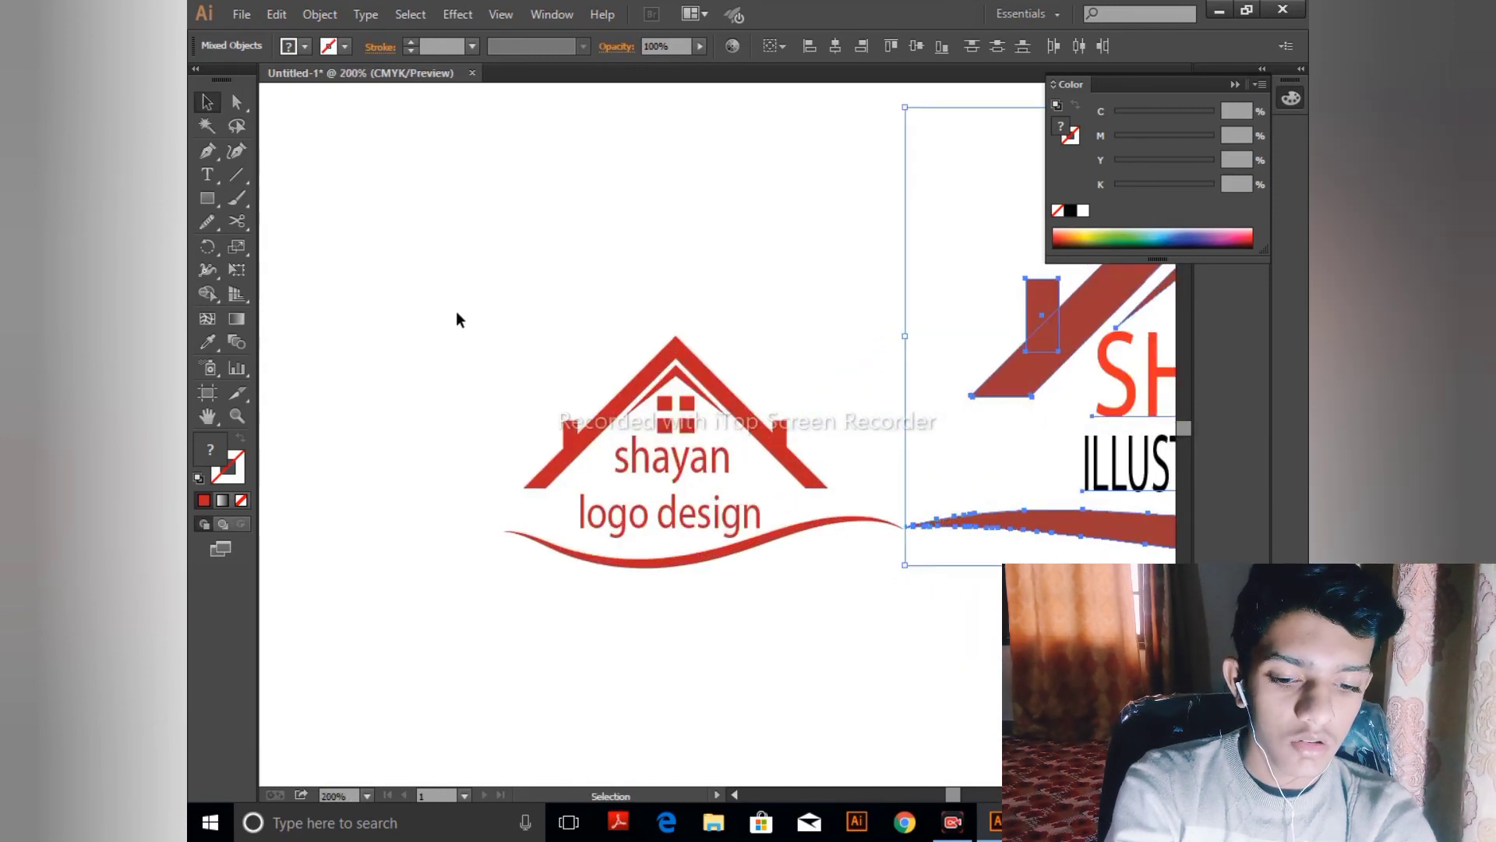
pyautogui.moveTo(458, 313); pyautogui.dragTo(762, 661)
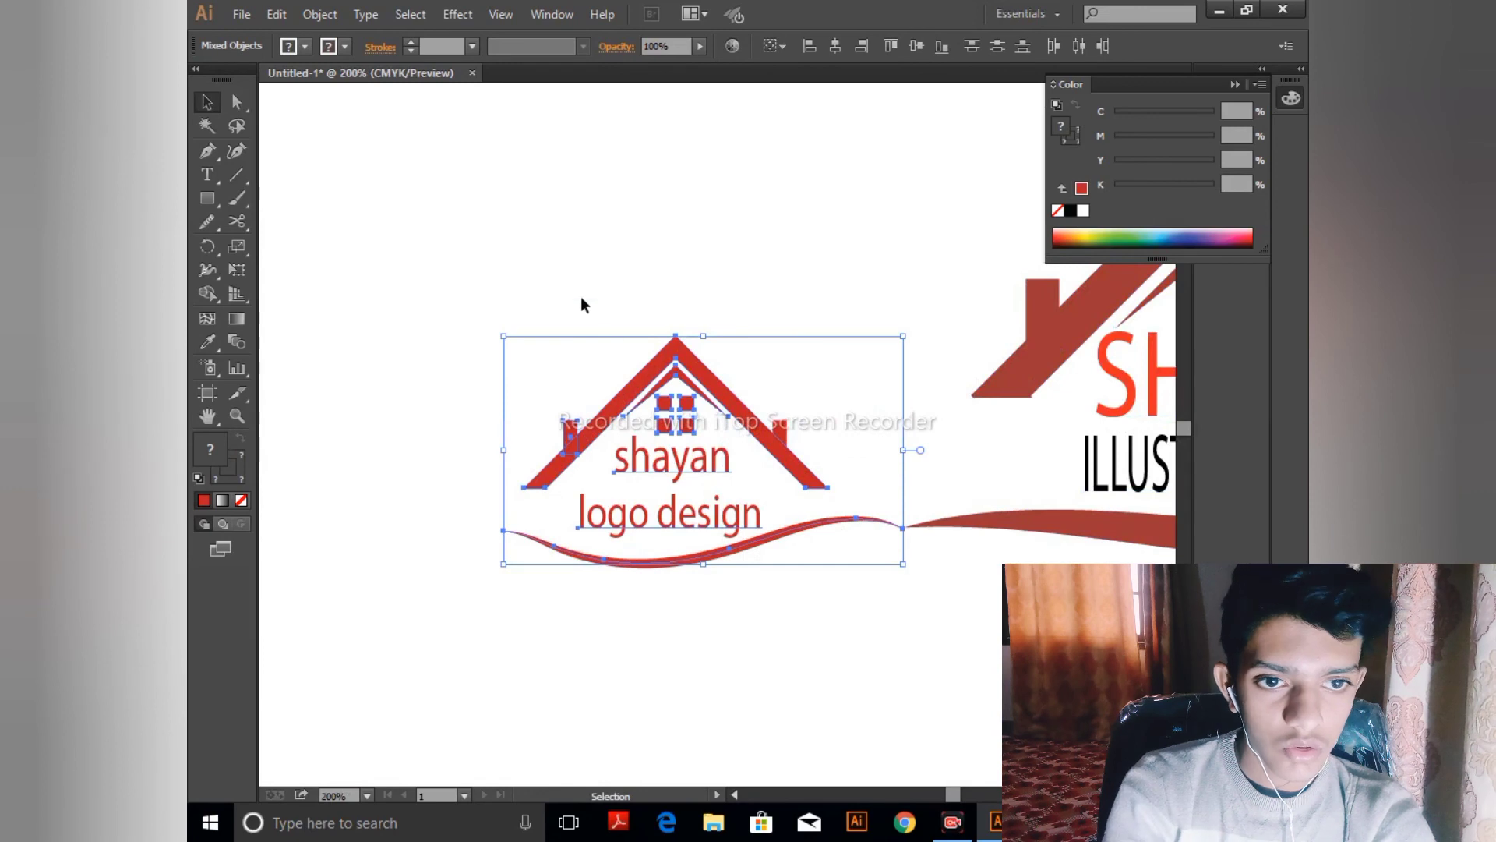
pyautogui.moveTo(570, 282); pyautogui.dragTo(879, 659)
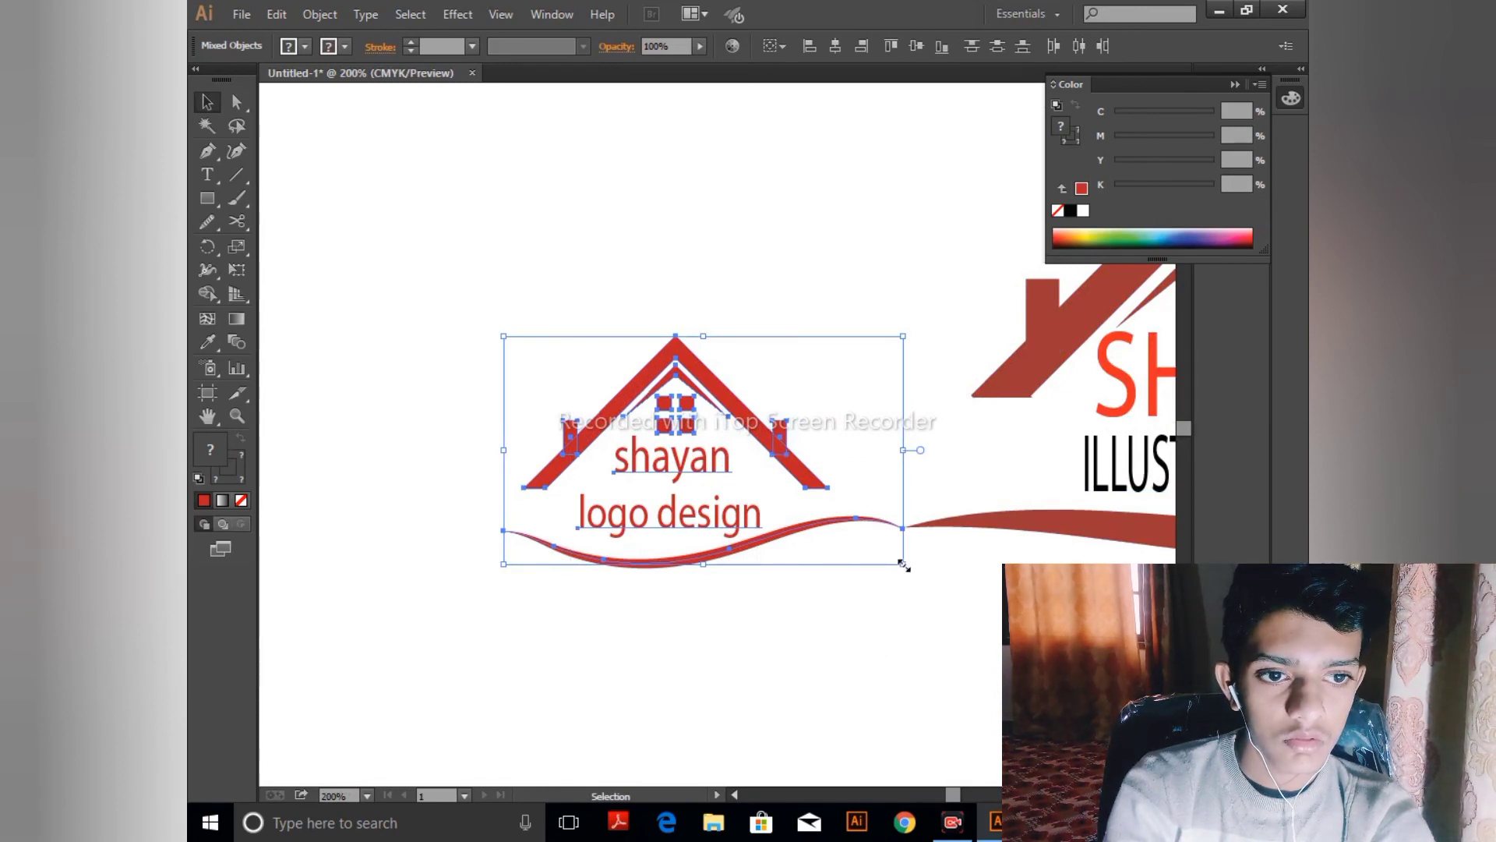
pyautogui.moveTo(902, 562); pyautogui.dragTo(942, 501)
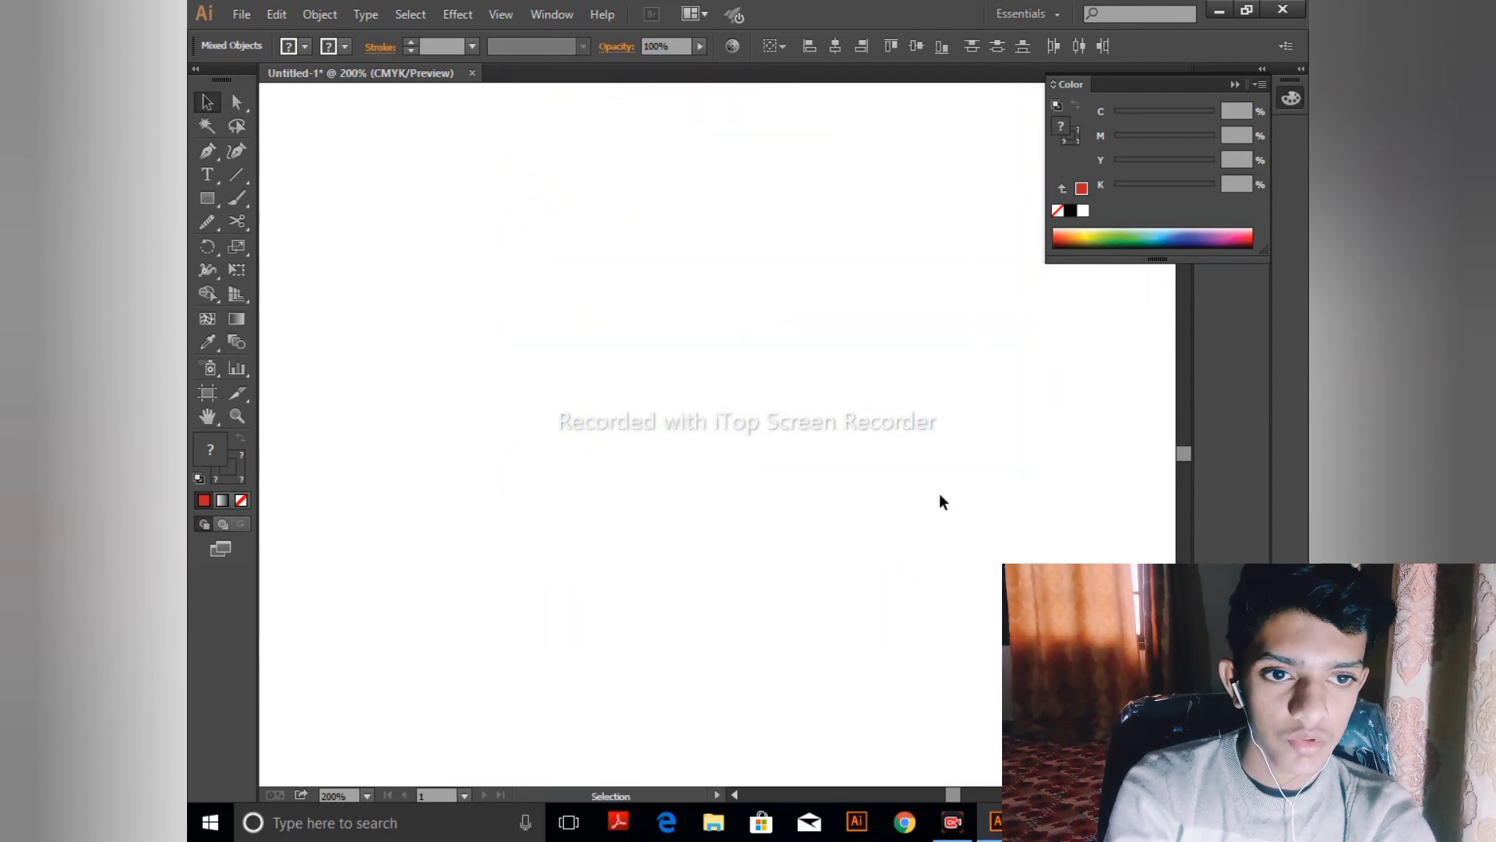
pyautogui.hotkey('ctrl', '-')
pyautogui.hotkey('ctrl', '-')
pyautogui.hotkey('ctrl', '-')
pyautogui.hotkey('ctrl', '-')
pyautogui.hotkey('ctrl', '-')
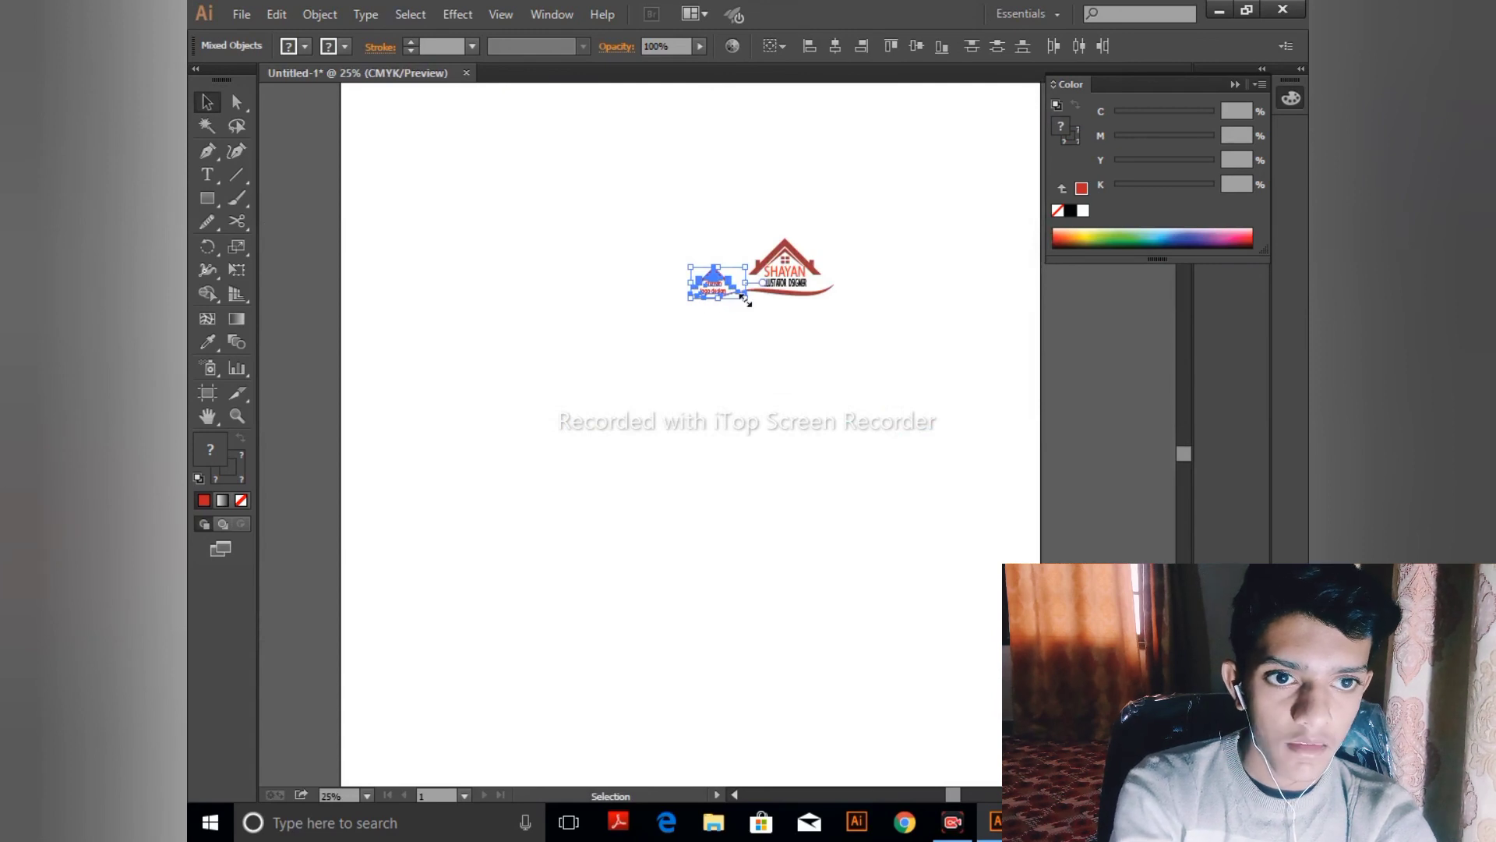
pyautogui.moveTo(748, 305); pyautogui.dragTo(863, 482)
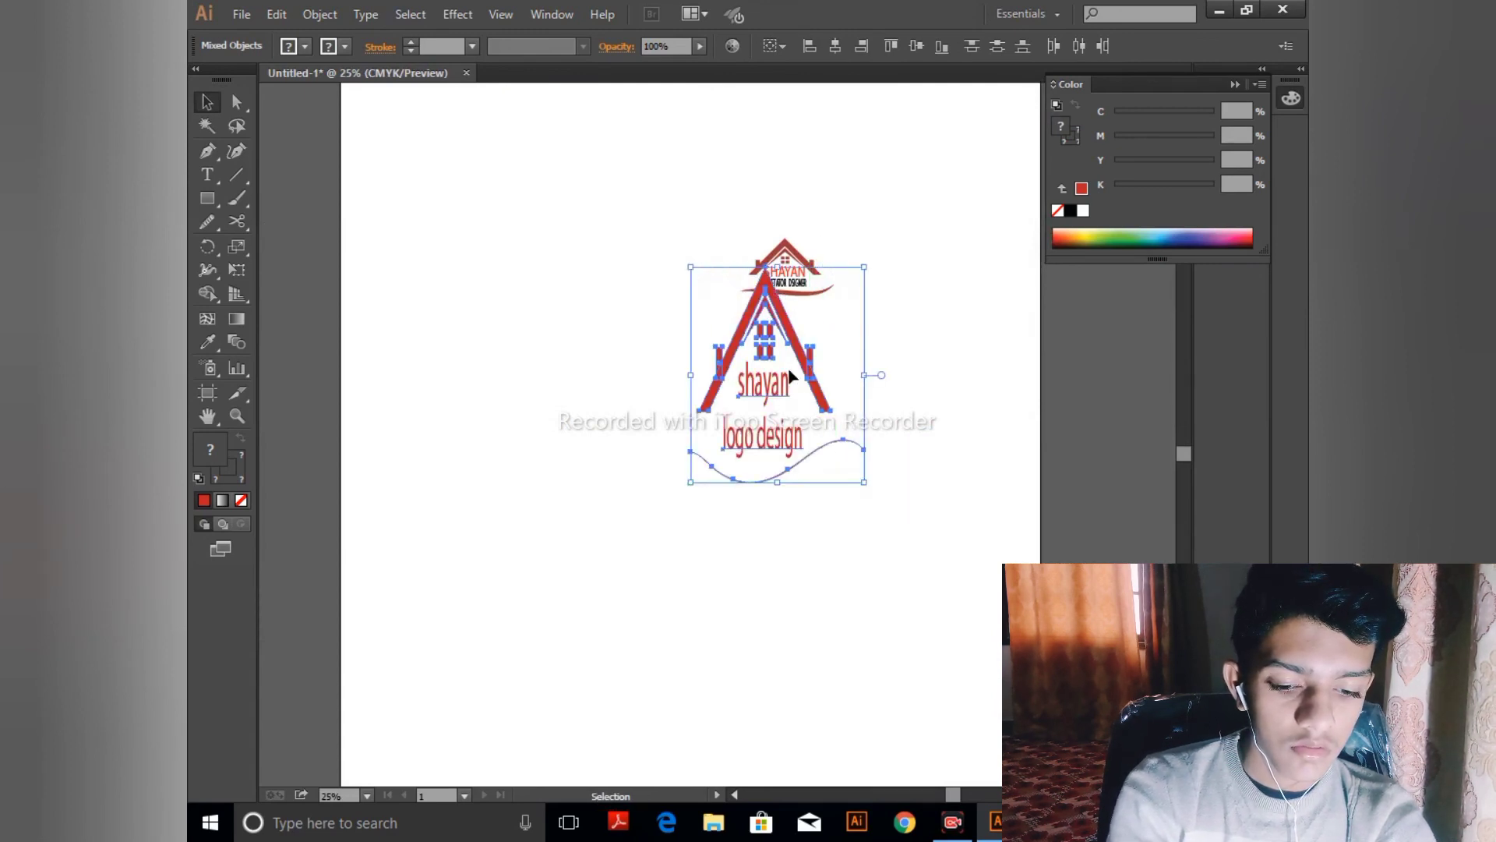
pyautogui.hotkey('ctrl', 'z')
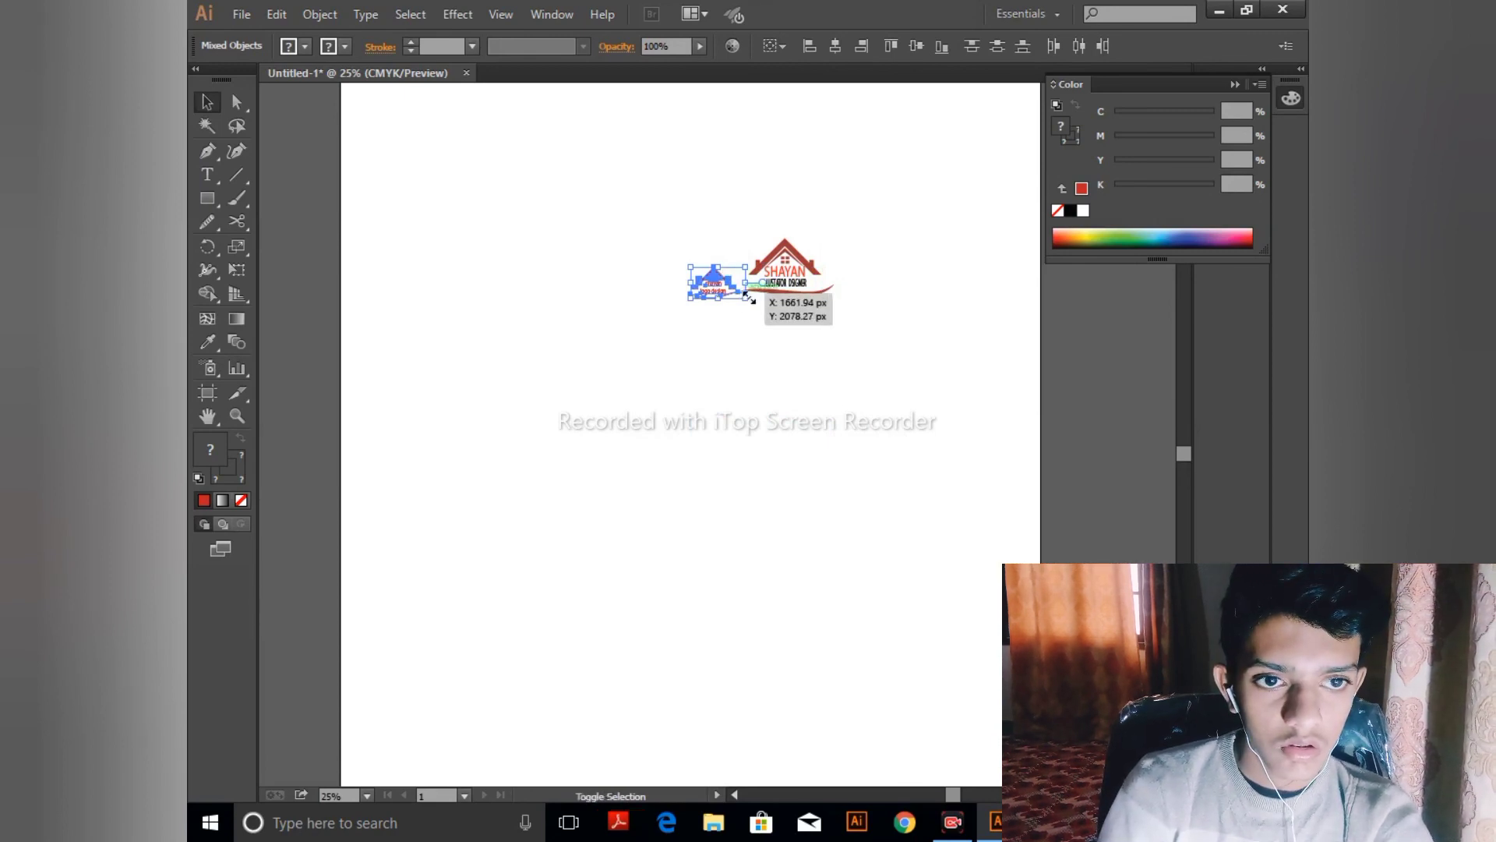
pyautogui.moveTo(748, 298); pyautogui.dragTo(788, 317)
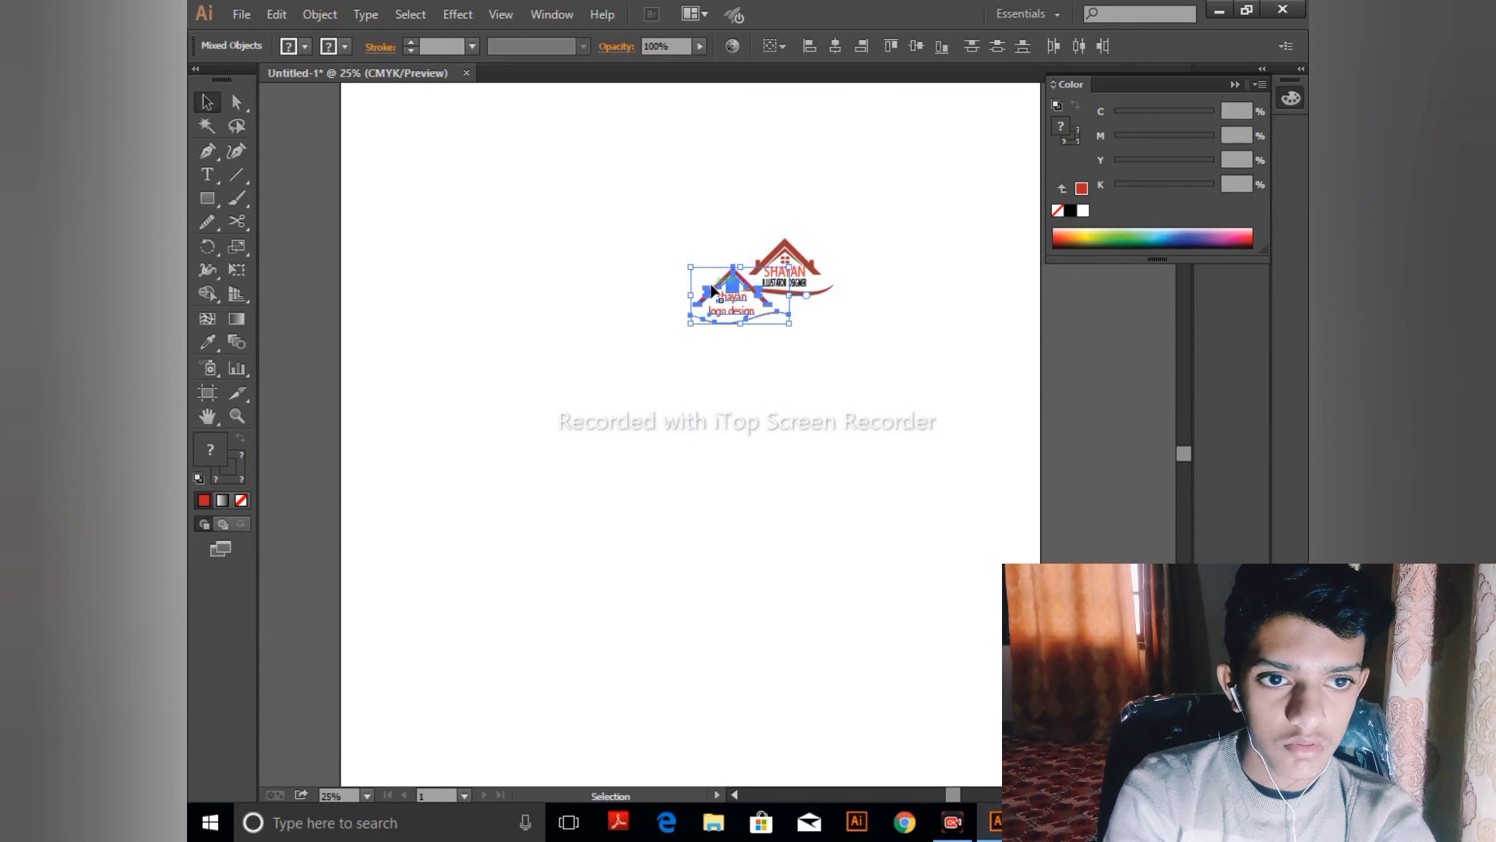
# - Place the enlarged logo to the left of the reference logo with their roof peaks level, deselect it, and compare both at 100%
pyautogui.moveTo(720, 285); pyautogui.dragTo(659, 249)
pyautogui.click(811, 378)
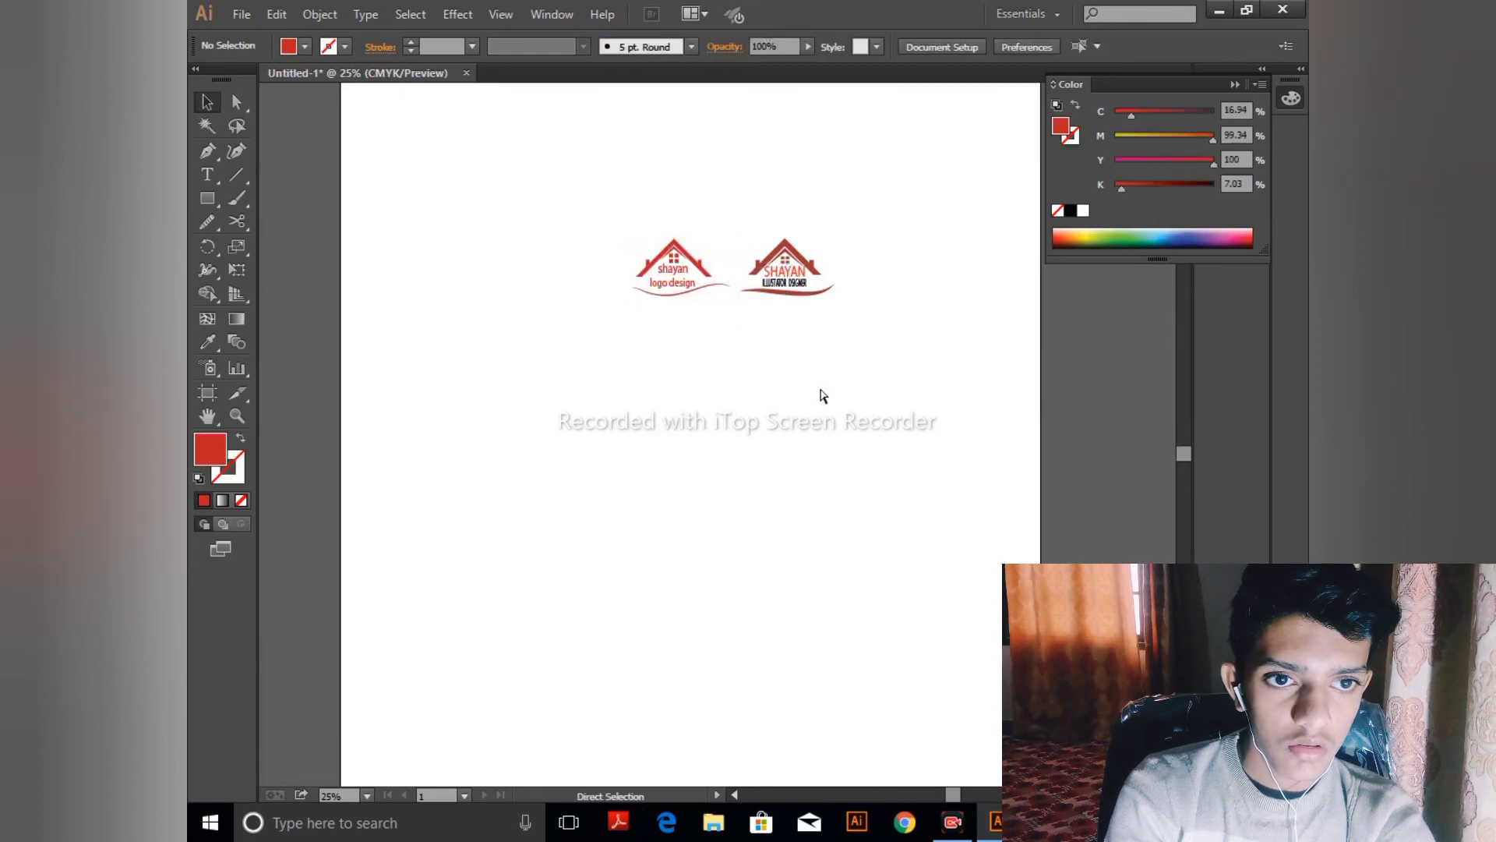
pyautogui.hotkey('ctrl', '1')
pyautogui.moveTo(821, 431); pyautogui.dragTo(811, 679)
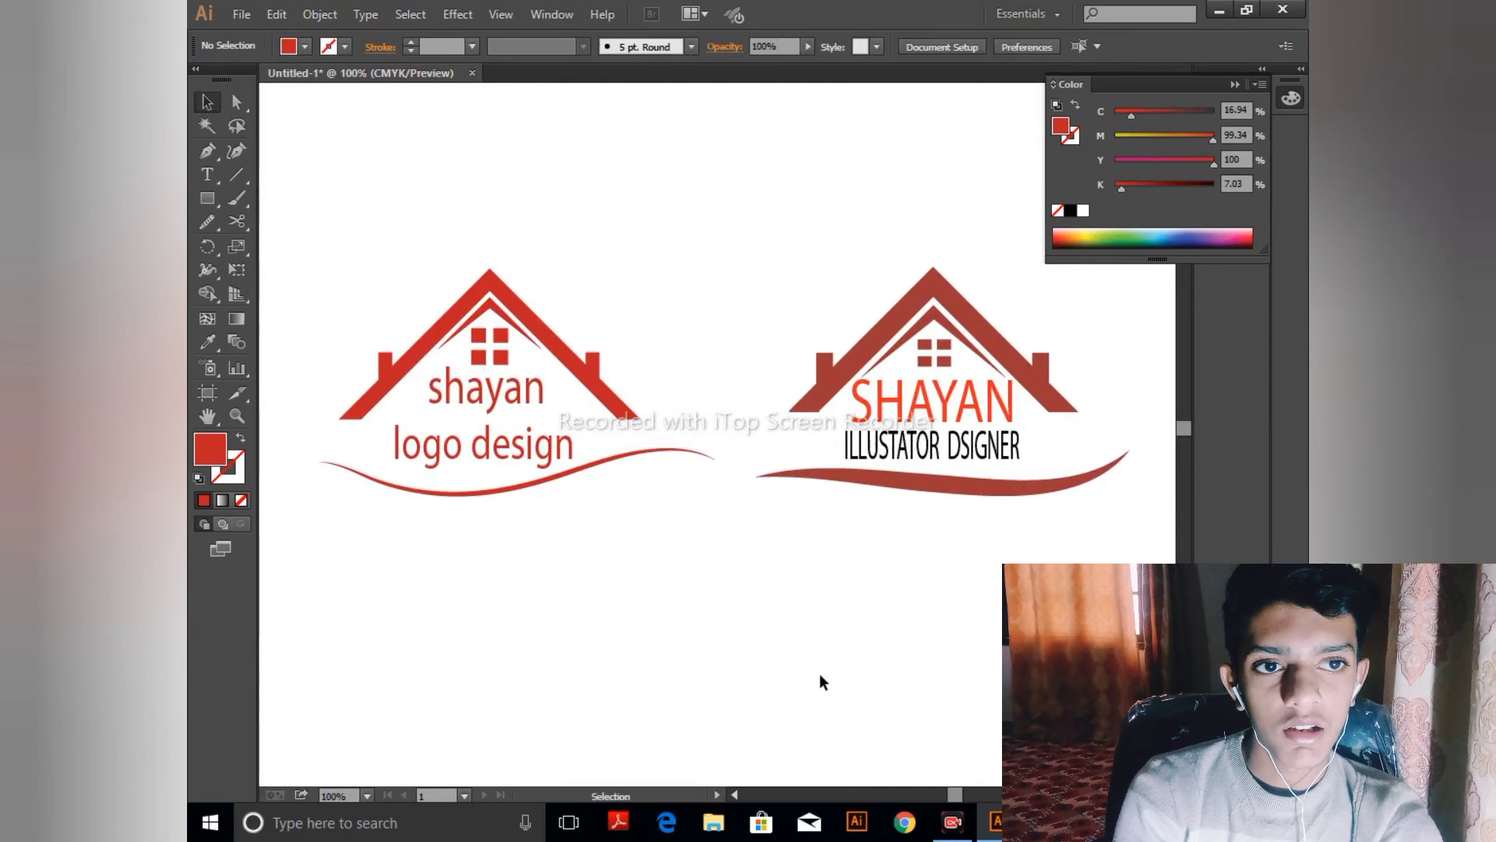